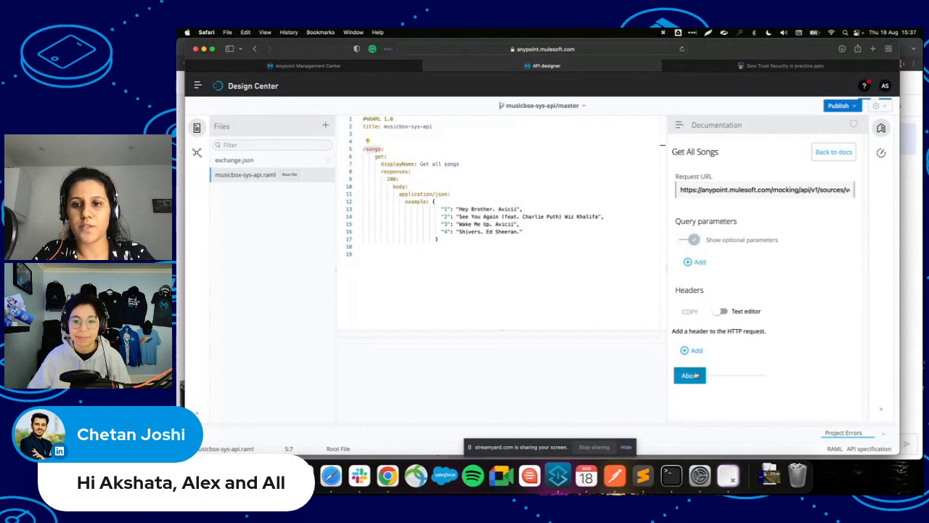
Check the mocked 200 OK song list in the RAML spec, then bring Anypoint Studio forward.
scroll(733, 303, "down", 3)
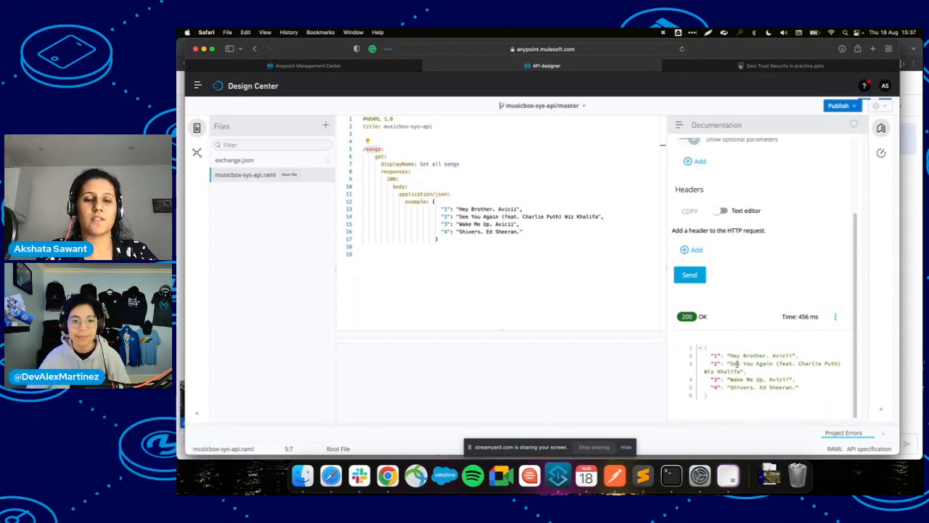
left_click(566, 277)
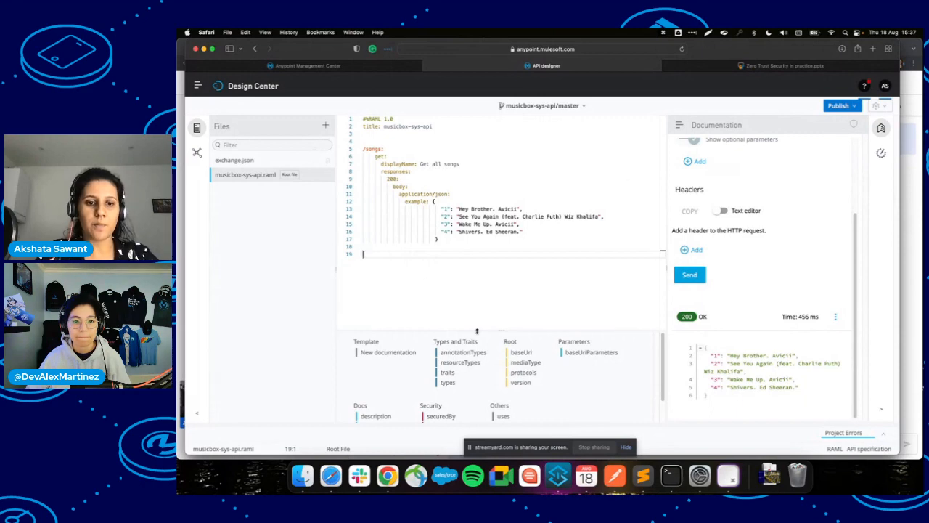
left_click(558, 480)
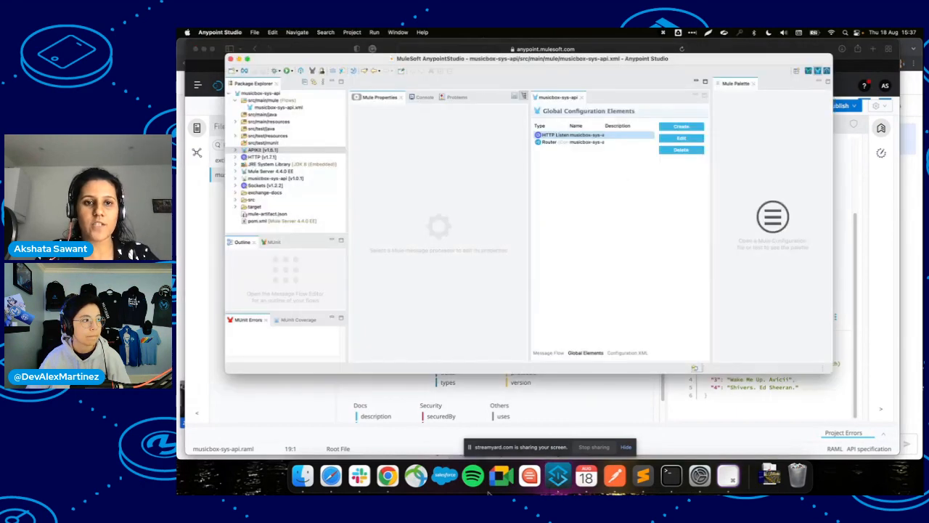
Select musicbox-sys-api.xml and reset the Mule Design perspective to its default layout.
left_click(818, 81)
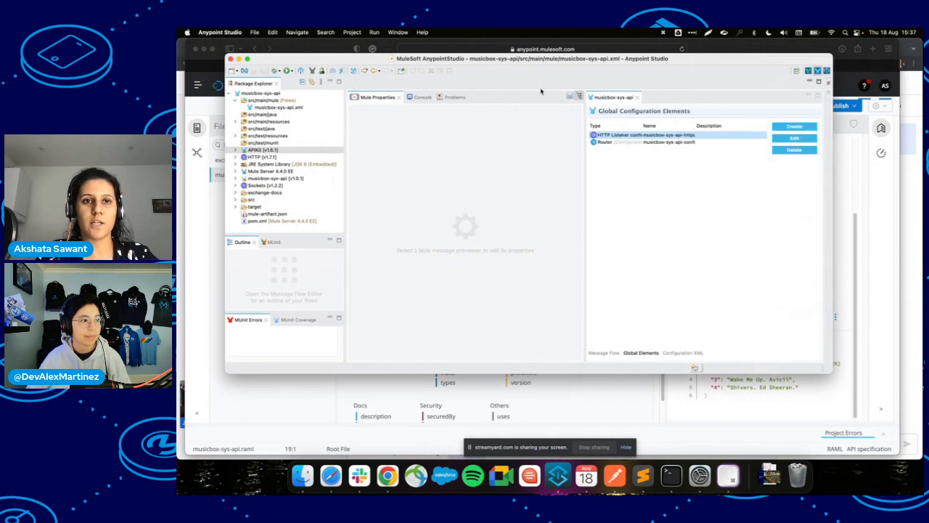
left_click(262, 108)
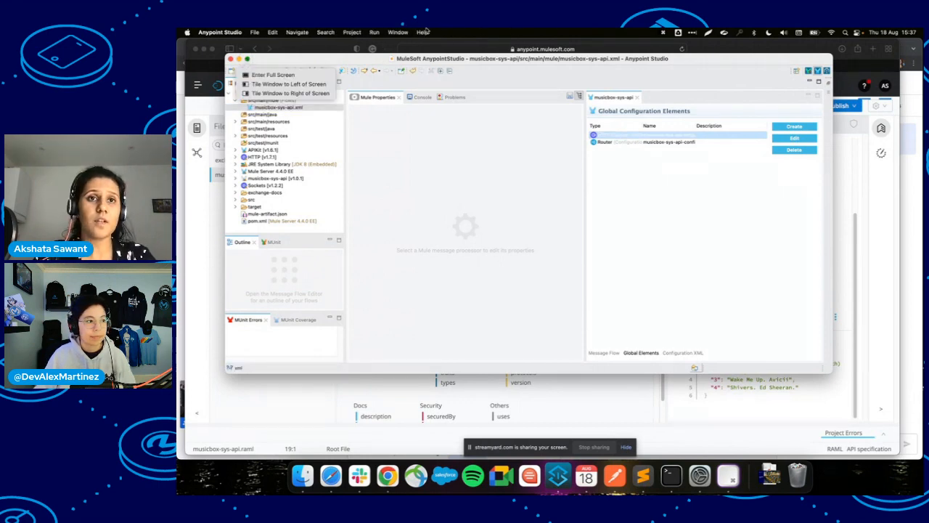
left_click(397, 32)
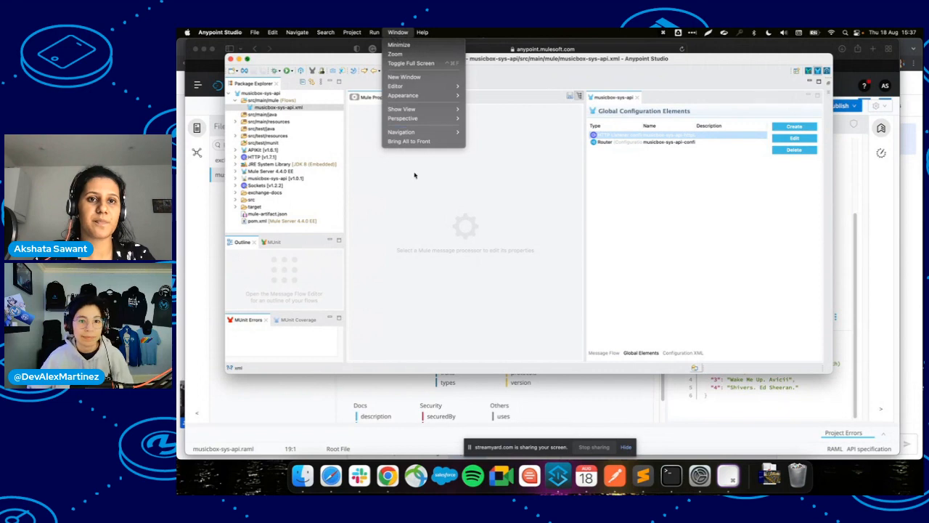
mouse_move(424, 118)
left_click(493, 116)
left_click(396, 32)
left_click(396, 32)
left_click(397, 32)
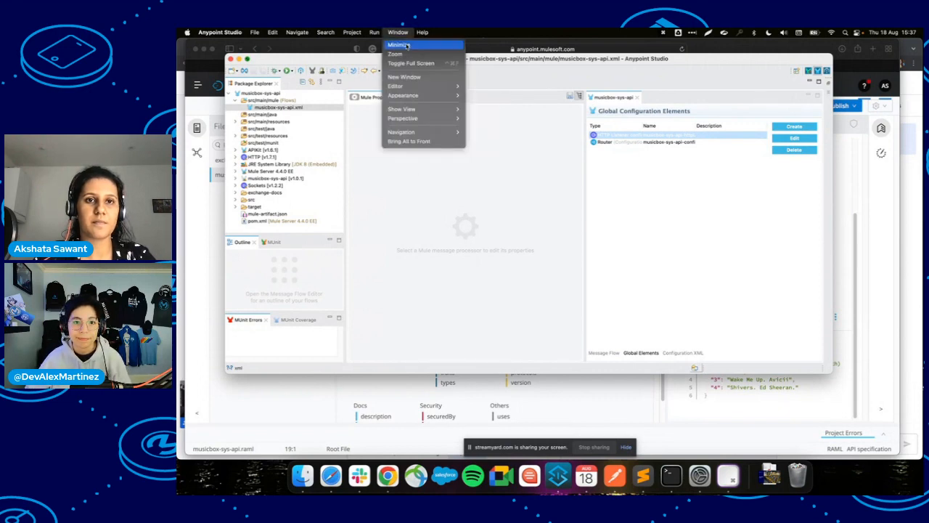
mouse_move(428, 120)
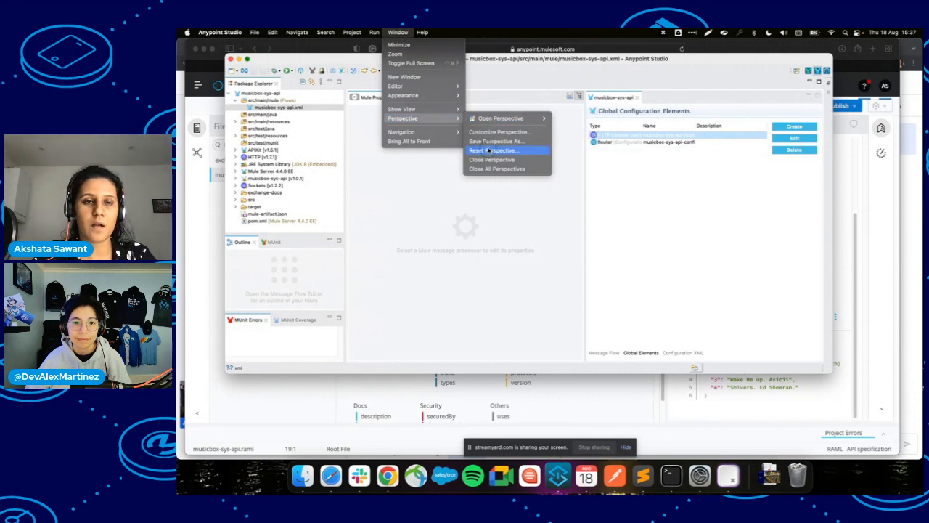
left_click(489, 150)
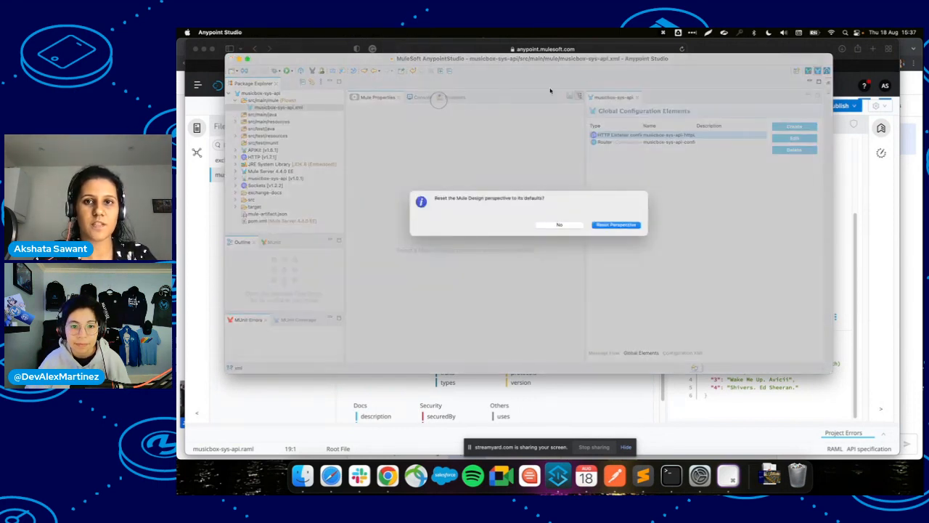
left_click(616, 225)
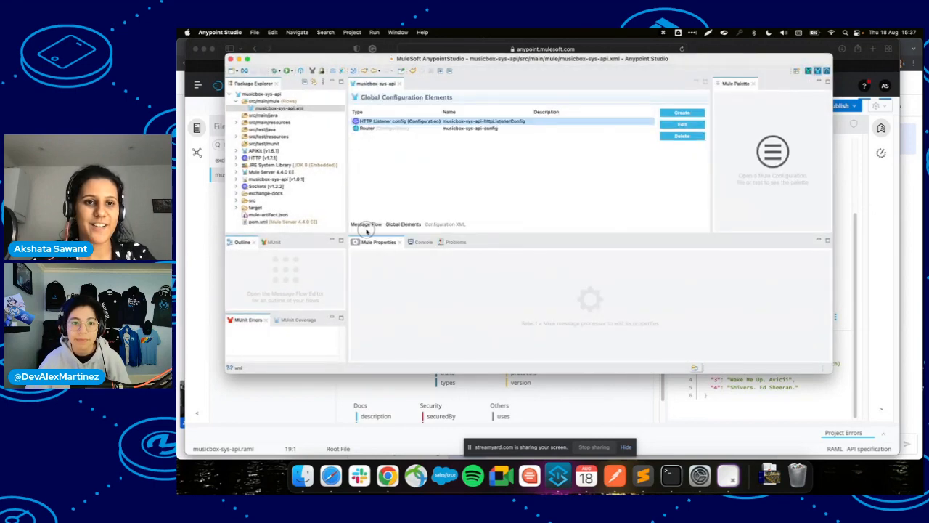
Review the flow's /songs Listener and global elements, then return to the browser.
left_click(366, 224)
left_click(581, 221)
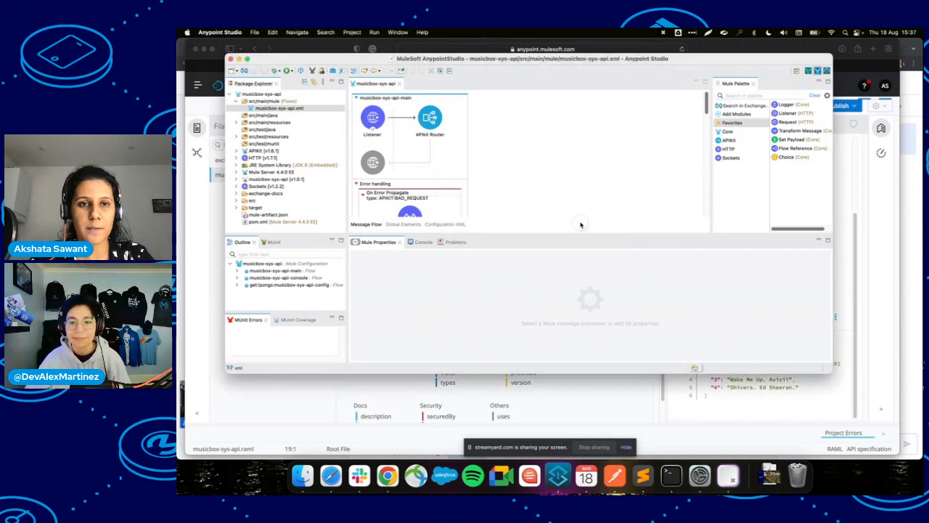
scroll(509, 180, "down", 3)
scroll(508, 180, "up", 3)
left_click(375, 122)
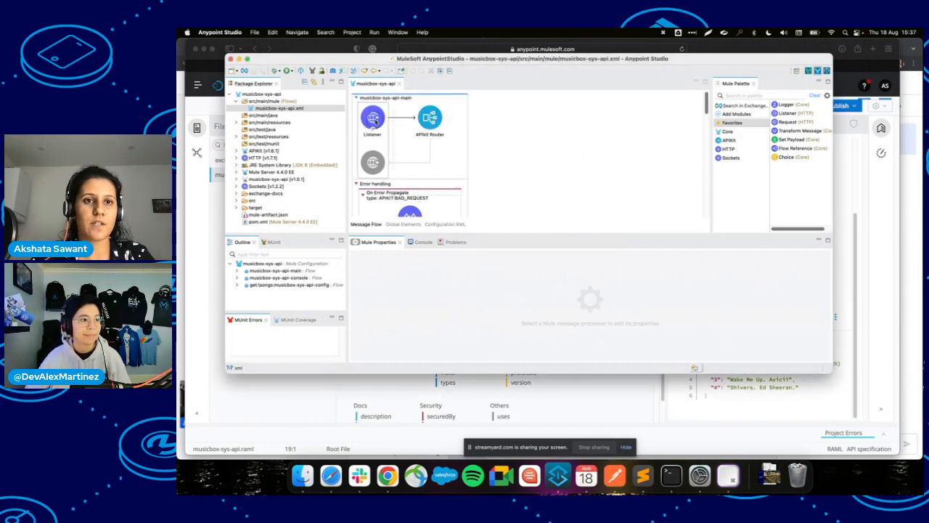
left_click(405, 224)
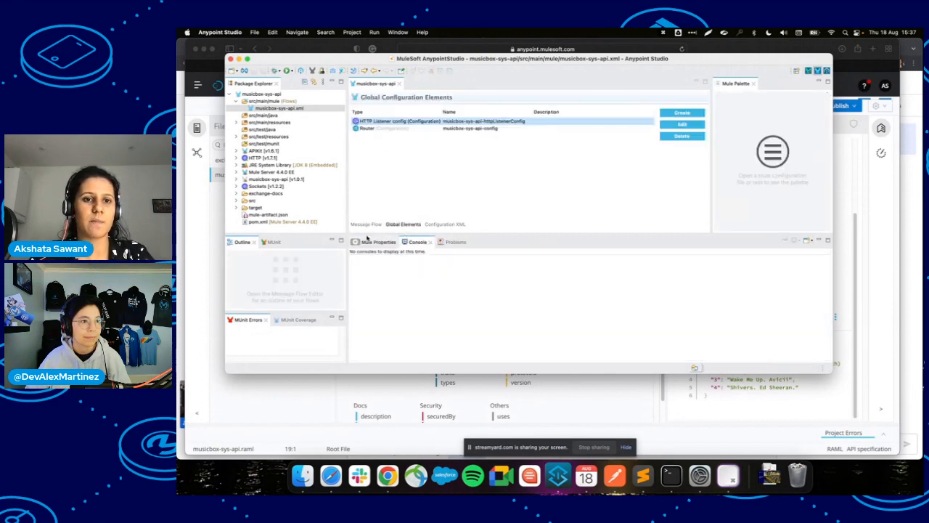
left_click(366, 225)
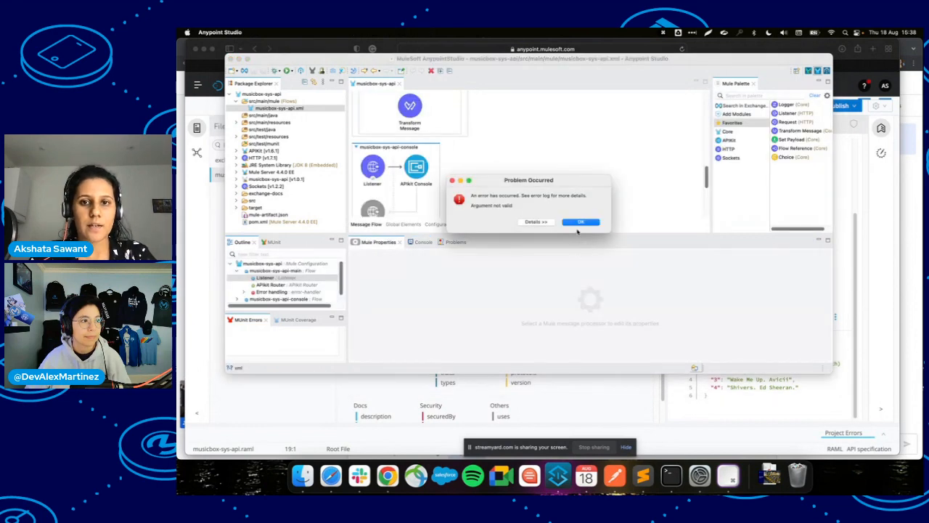
left_click(580, 222)
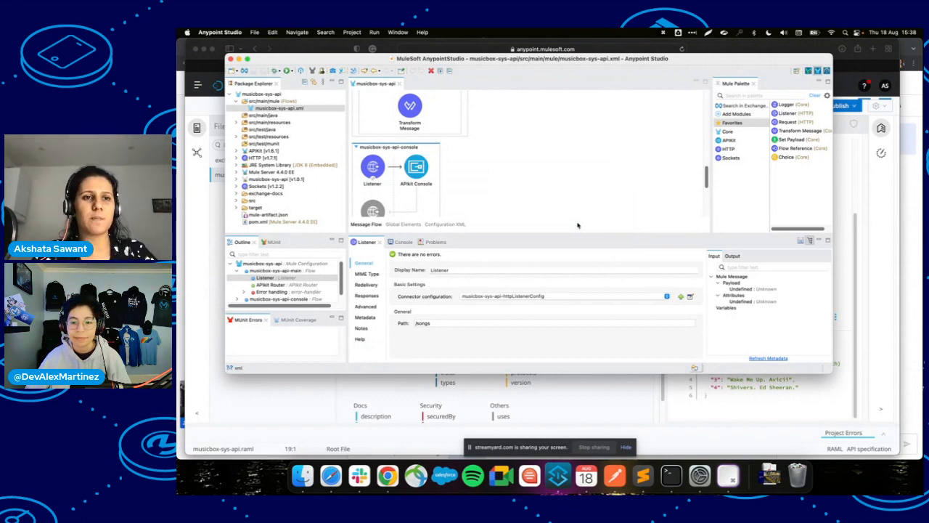
key("super+Tab")
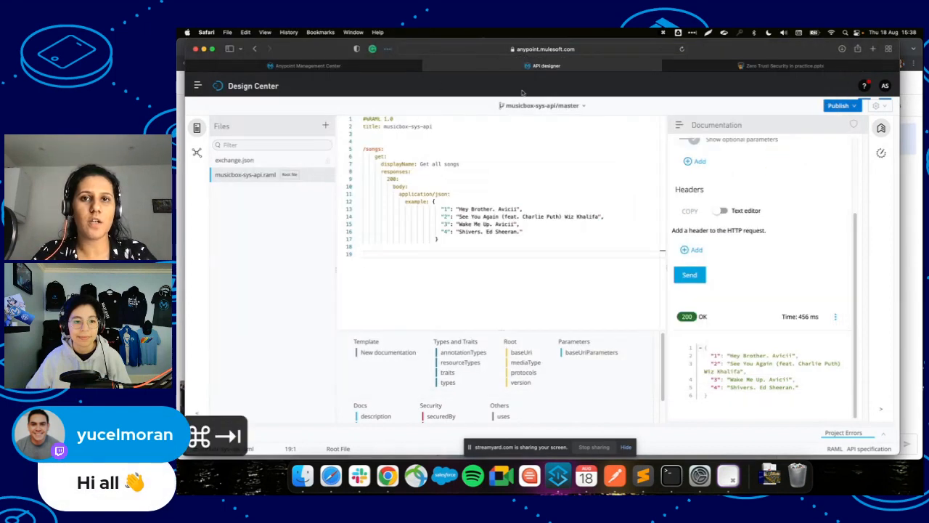
Open Runtime Manager in a new browser tab.
left_click(198, 86)
triple_click(247, 261)
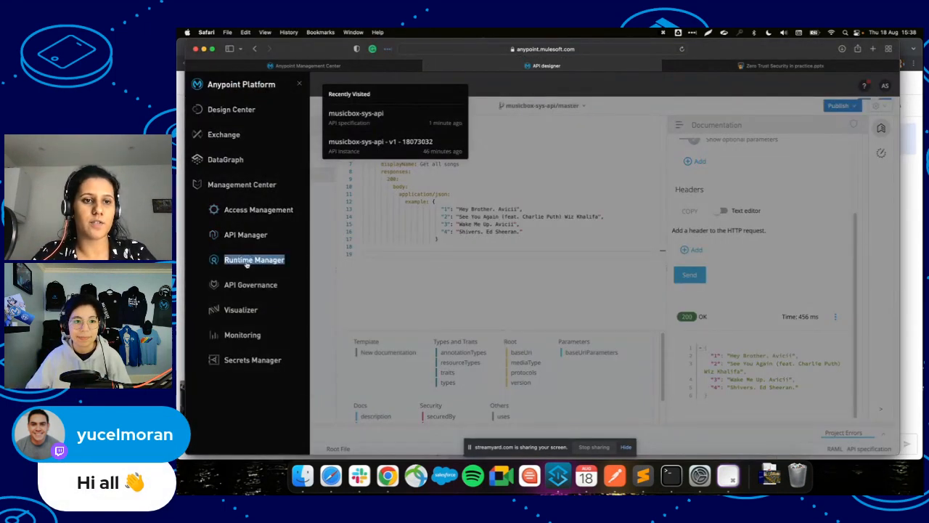
right_click(247, 264)
left_click(275, 267)
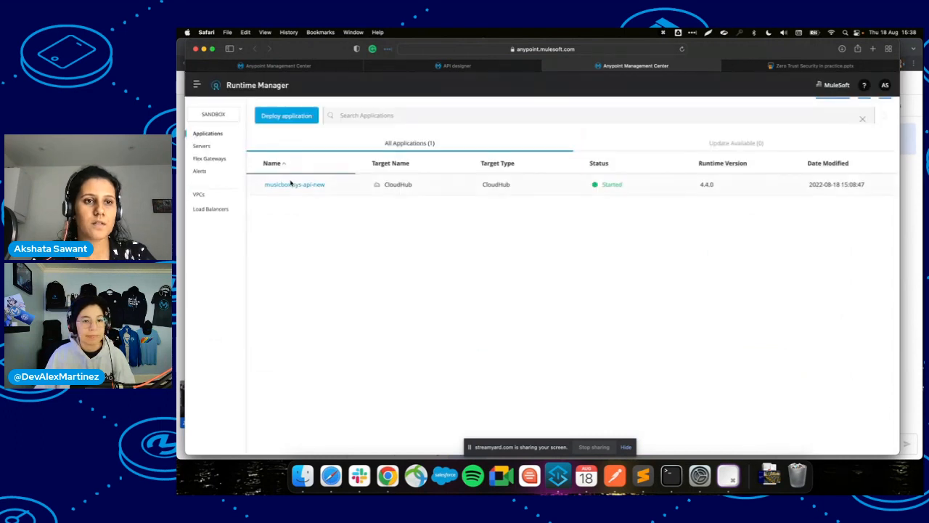
View the musicbox-sys-api-new application's logs, then switch to the Zero Trust Security deck.
left_click(293, 185)
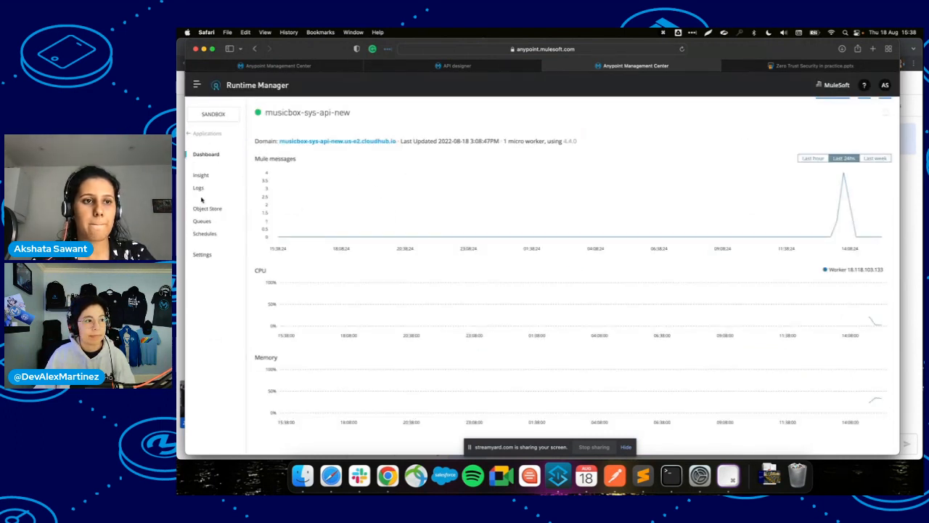
left_click(198, 133)
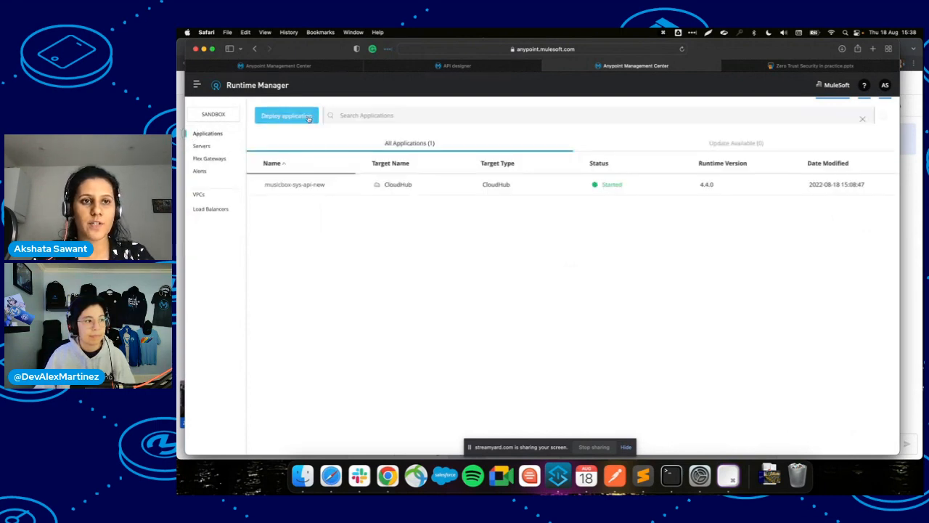
left_click(308, 118)
left_click(318, 173)
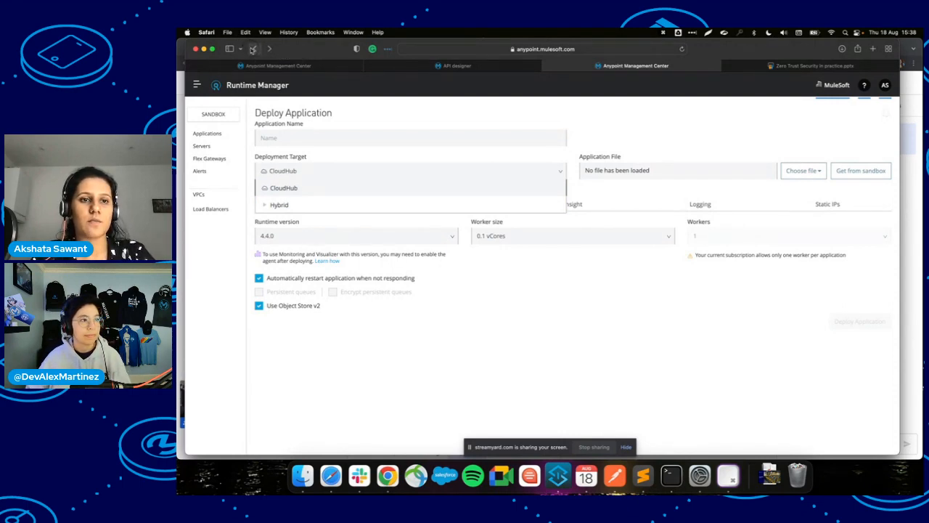
left_click(253, 48)
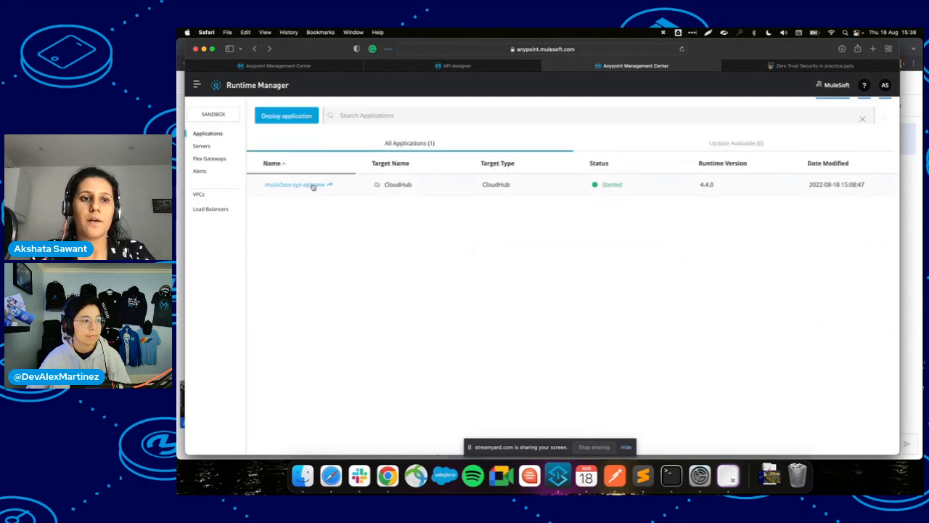
left_click(314, 185)
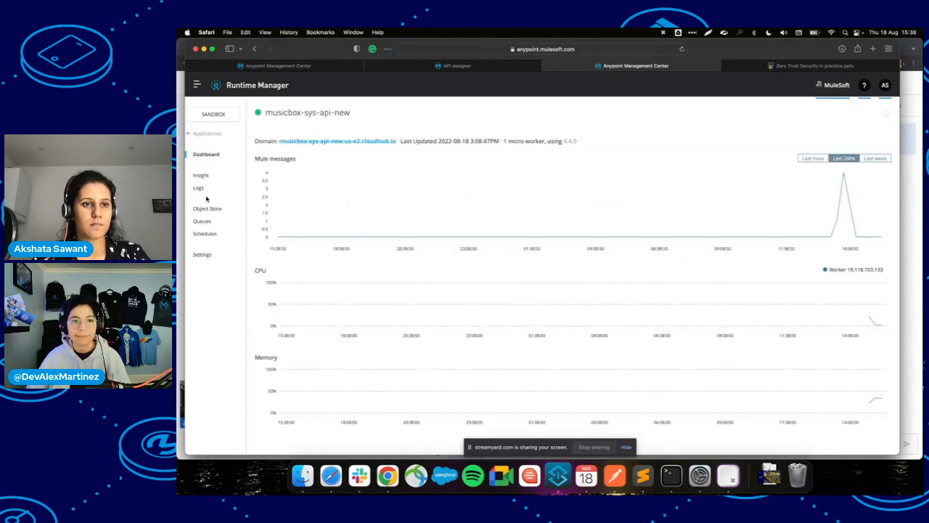
left_click(200, 188)
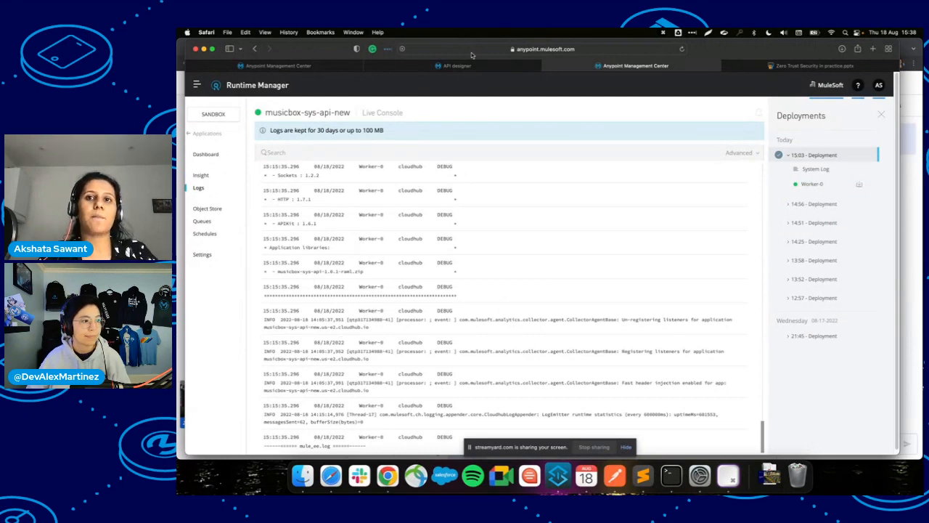
left_click(828, 67)
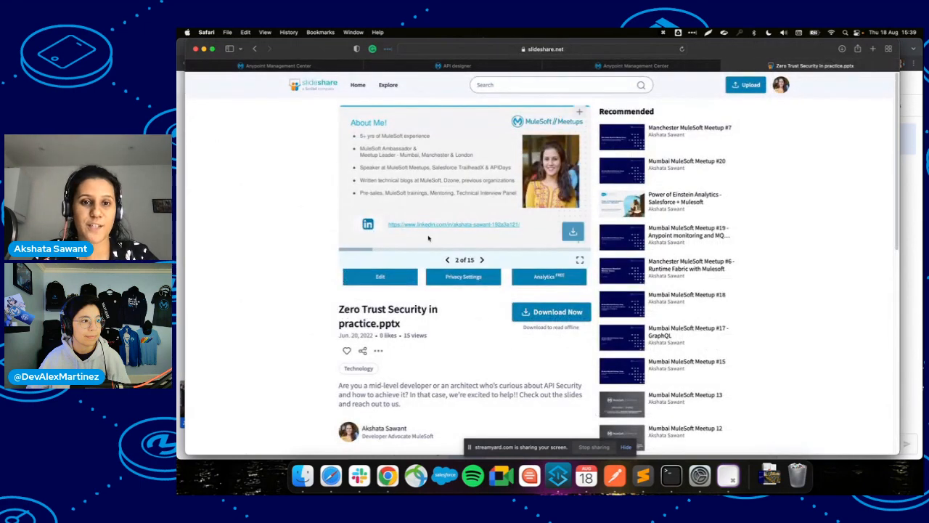
Advance the Zero Trust deck to slide 10 of 15, Security Topology By MuleSoft.
left_click(481, 260)
left_click(483, 259)
left_click(482, 259)
left_click(483, 260)
left_click(483, 260)
left_click(483, 260)
left_click(483, 260)
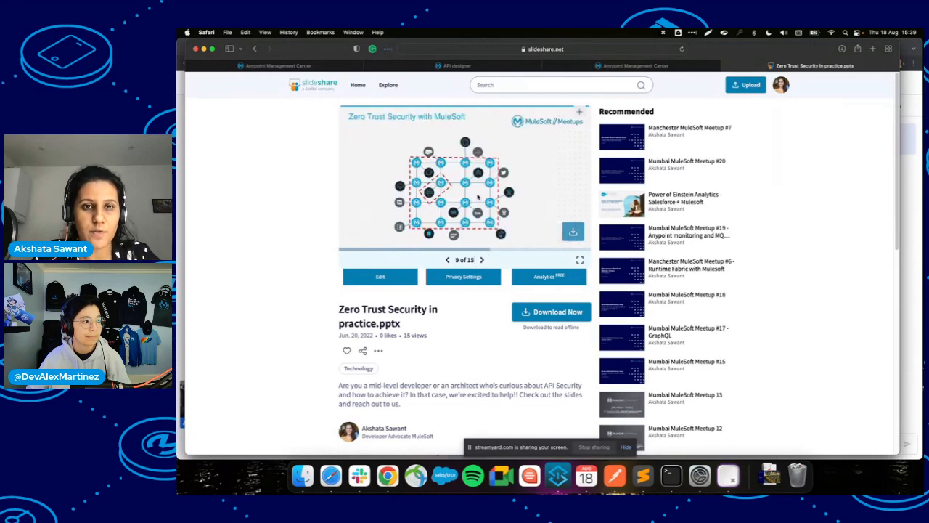
left_click(482, 260)
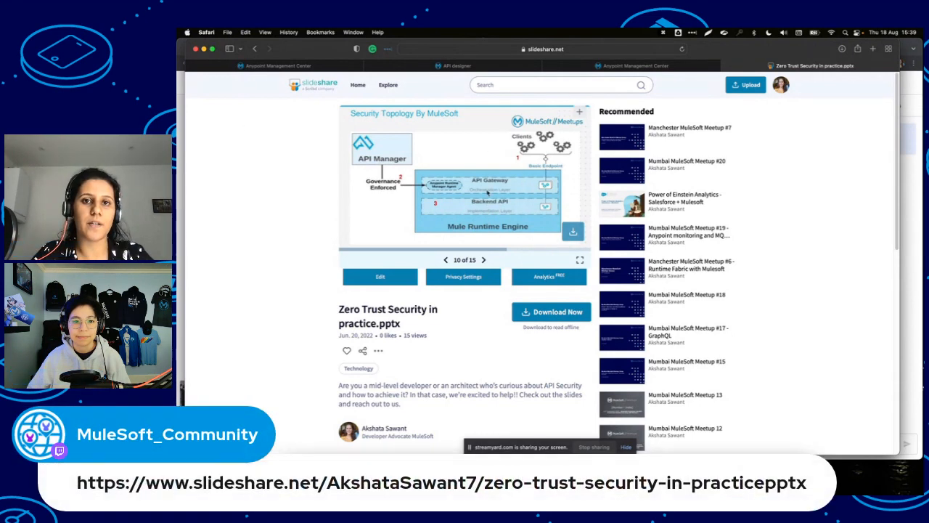
scroll(477, 188, "up", 5)
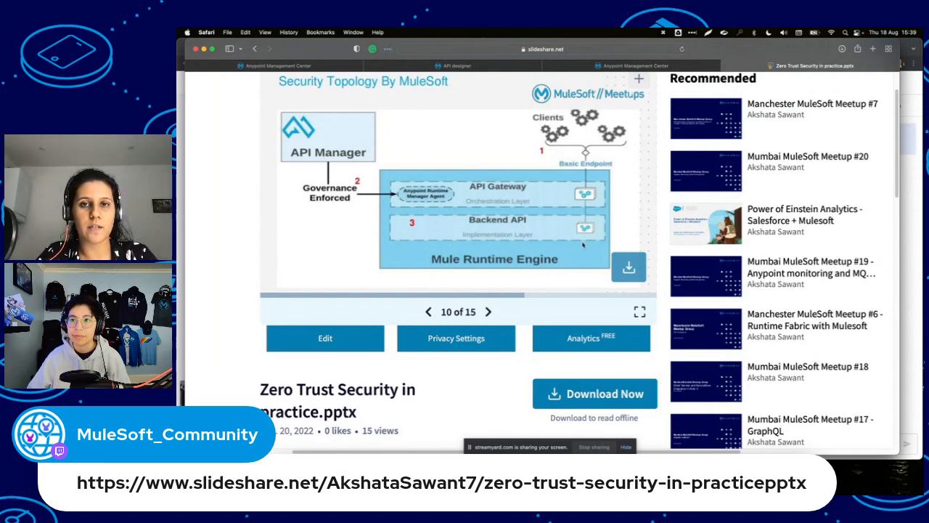
Return to Anypoint Platform and open API Manager's Sandbox API Administration from the navigation menu.
left_click(494, 67)
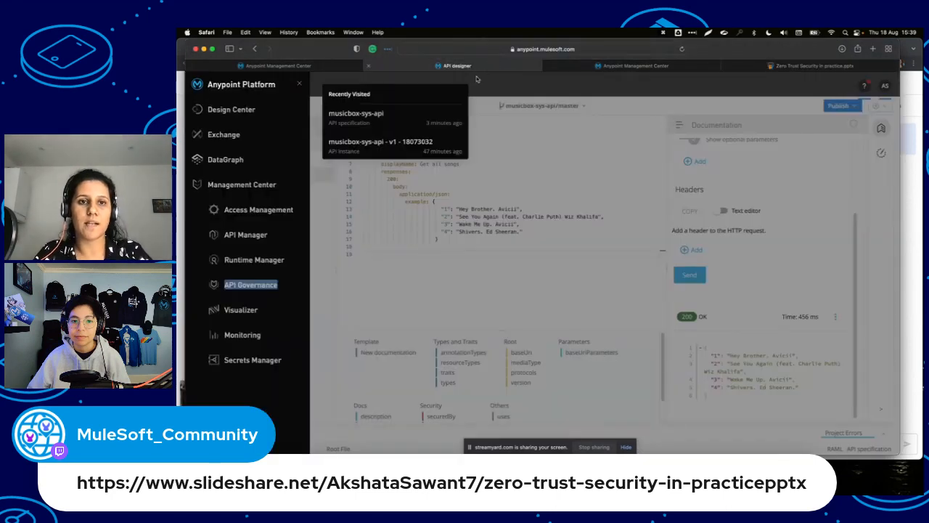
left_click(472, 193)
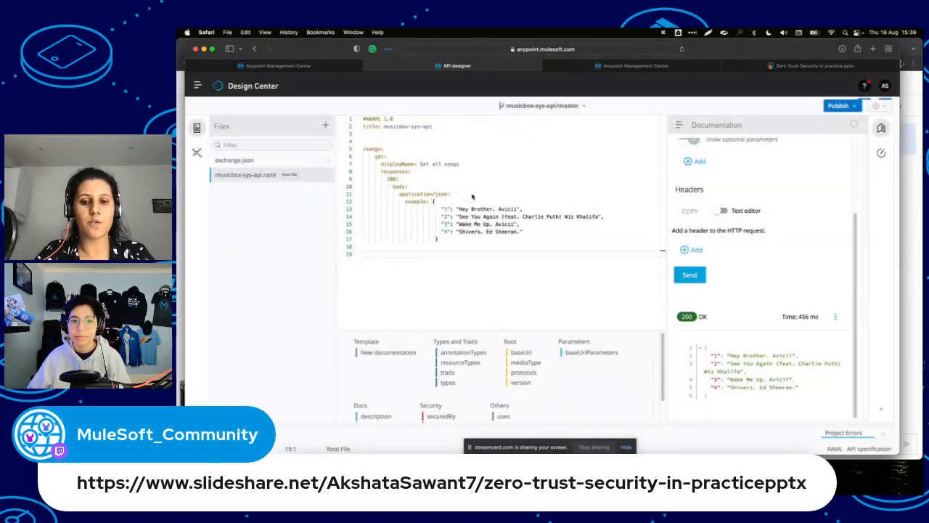
key("super+Tab")
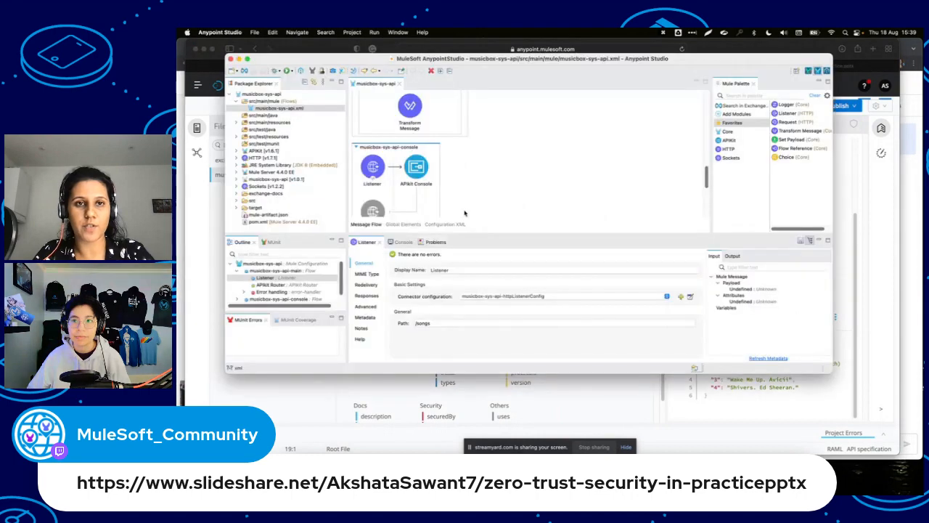
key("super+Tab")
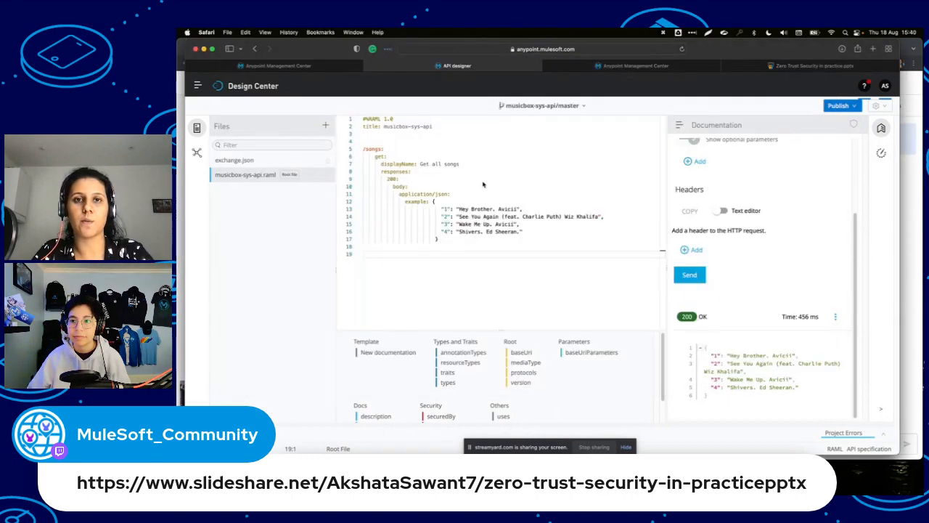
left_click(612, 69)
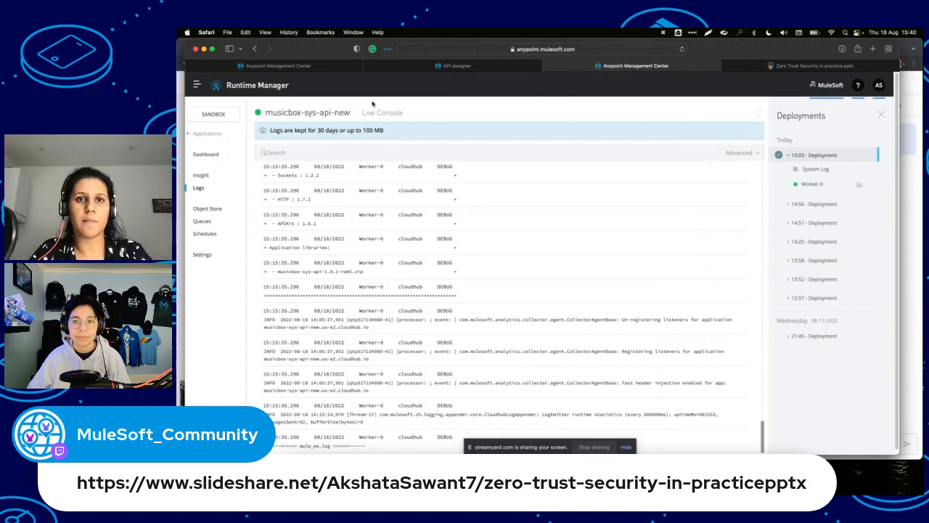
left_click(412, 68)
left_click(196, 87)
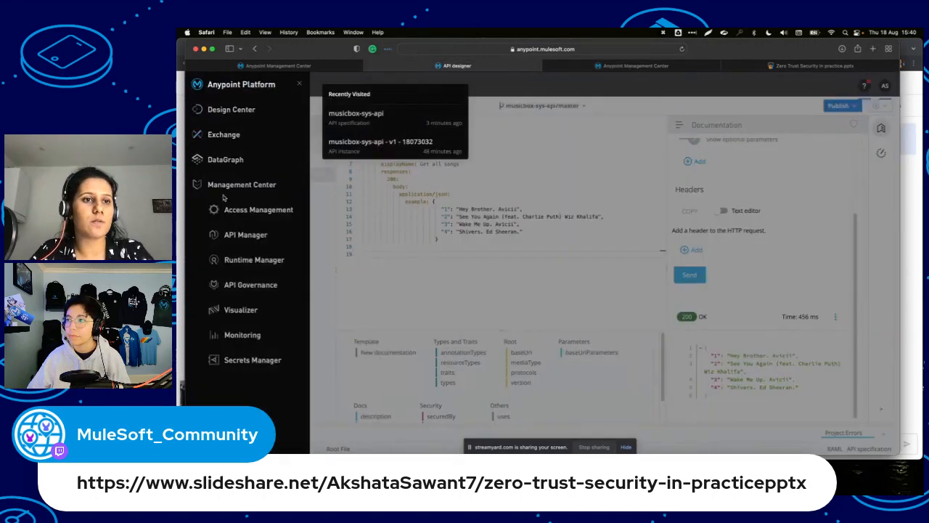
left_click(239, 233)
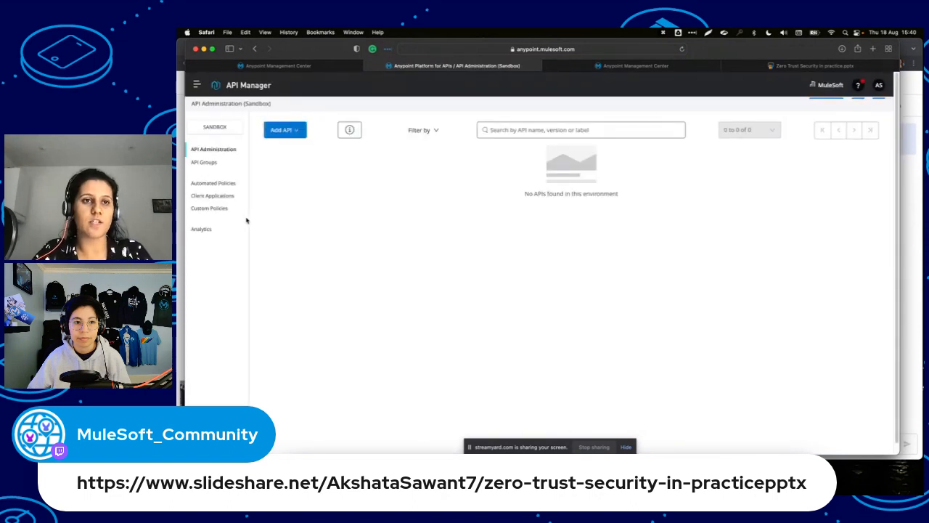
Add a new API on Mule Gateway, connecting to an existing Mule 4 application.
left_click(297, 133)
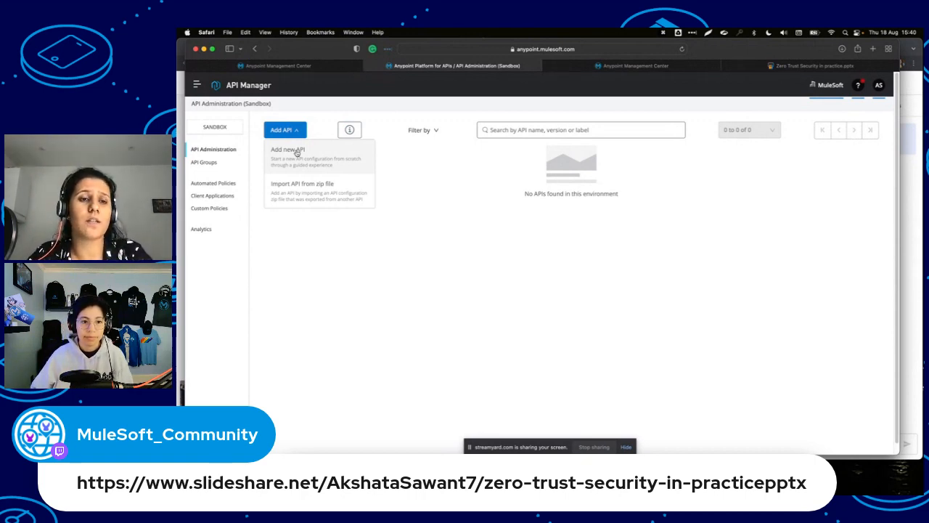
left_click(294, 150)
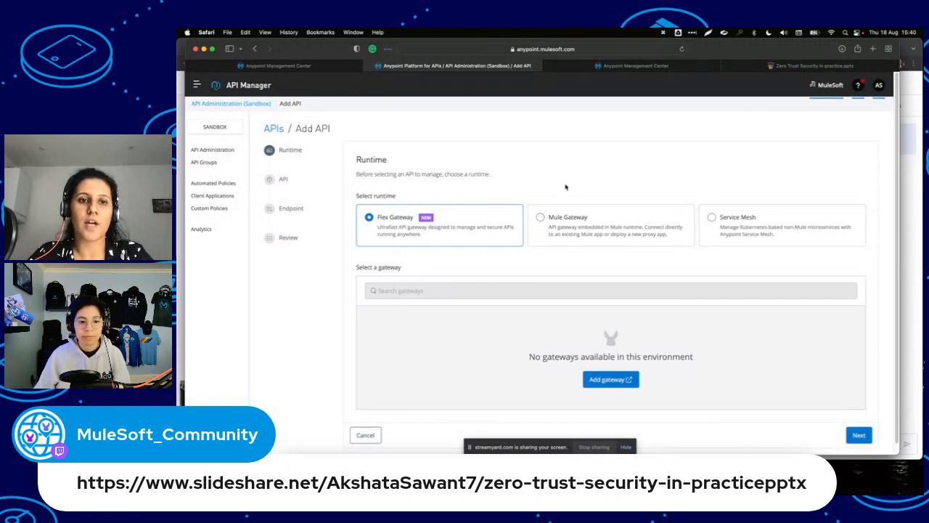
left_click(542, 219)
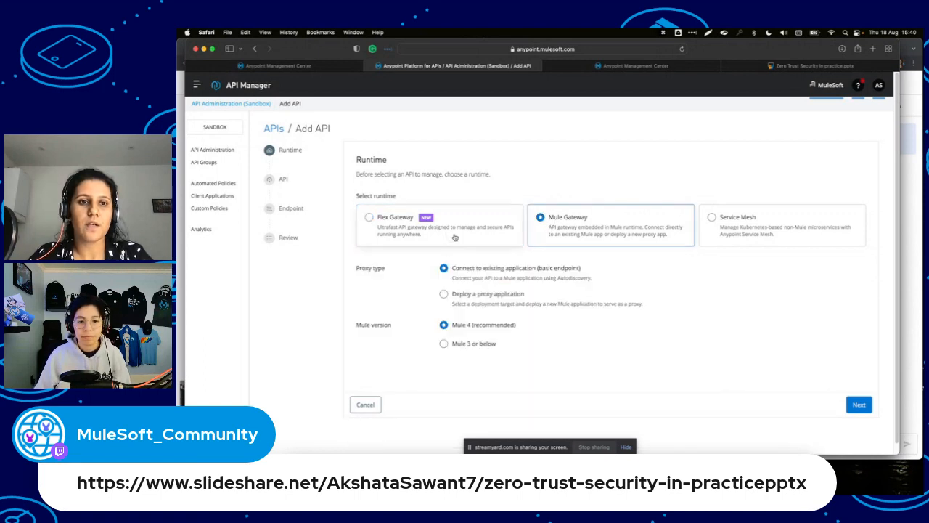
left_click(455, 238)
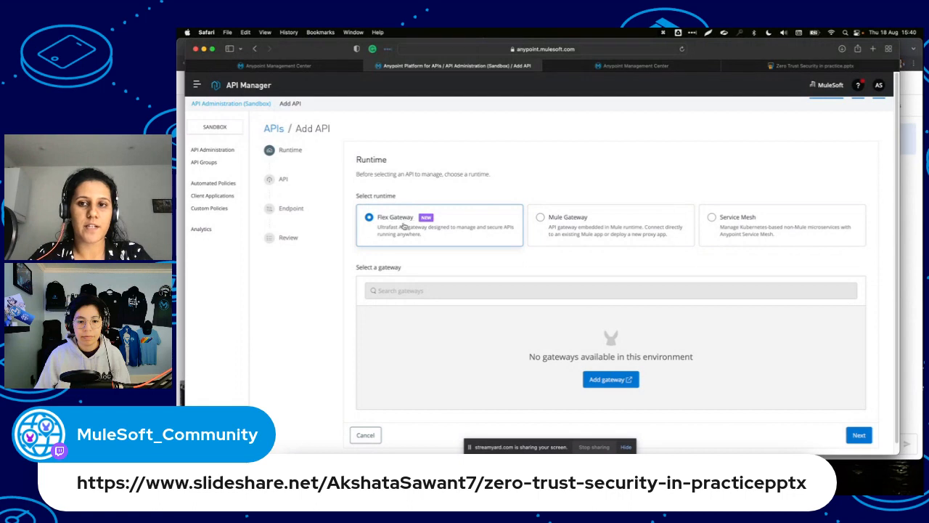
left_click(734, 237)
left_click(597, 225)
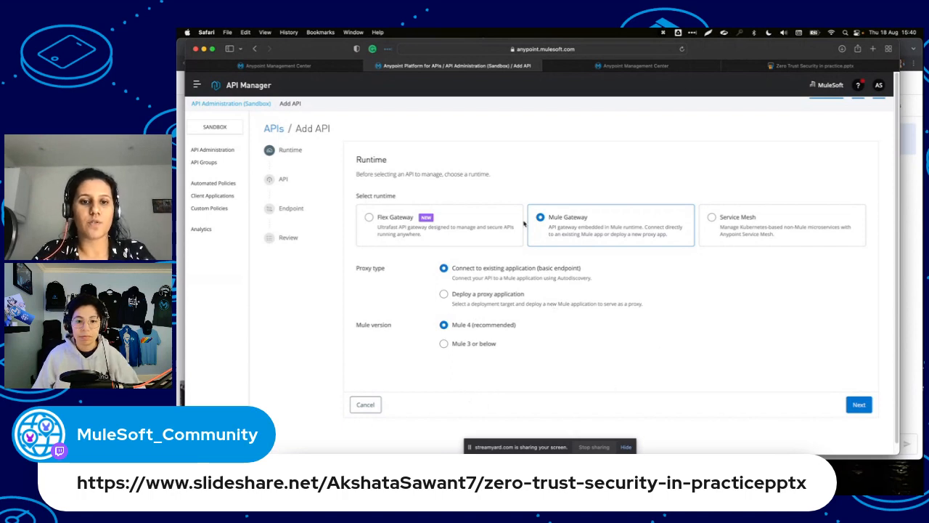
scroll(509, 328, "down", 1)
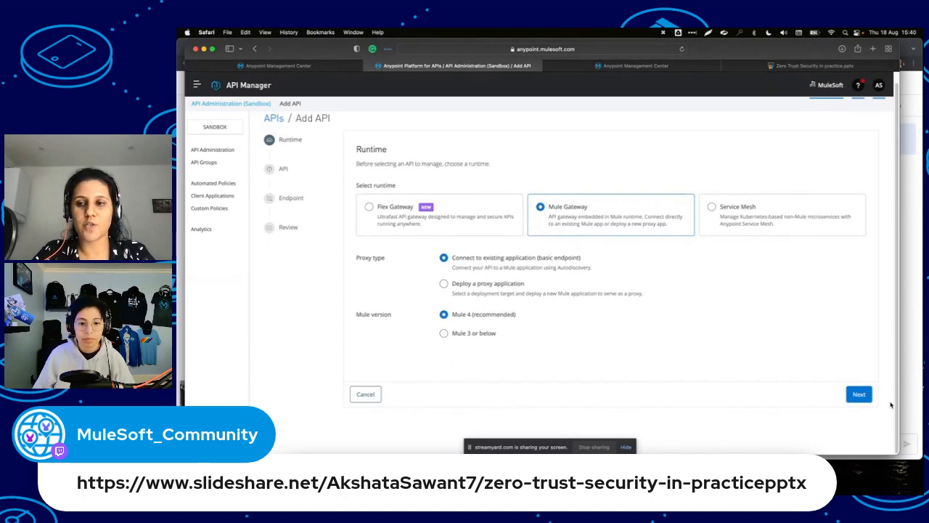
left_click(863, 394)
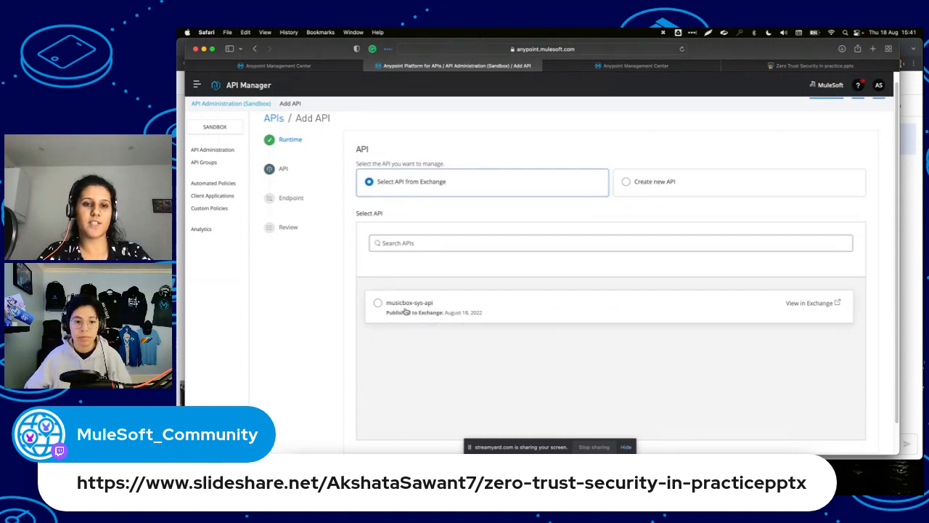
Choose musicbox-sys-api v1 (asset 1.0.1) from Exchange and leave the endpoint fields blank.
left_click(405, 310)
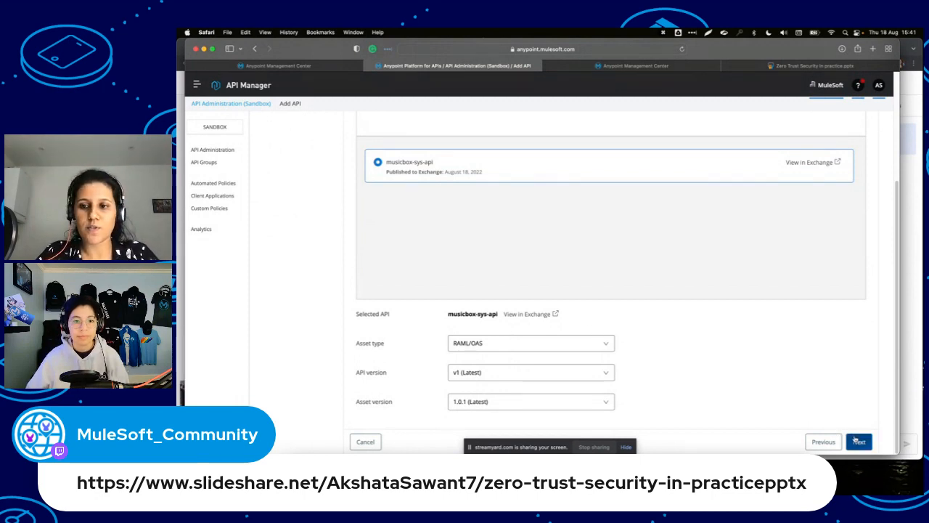
left_click(856, 440)
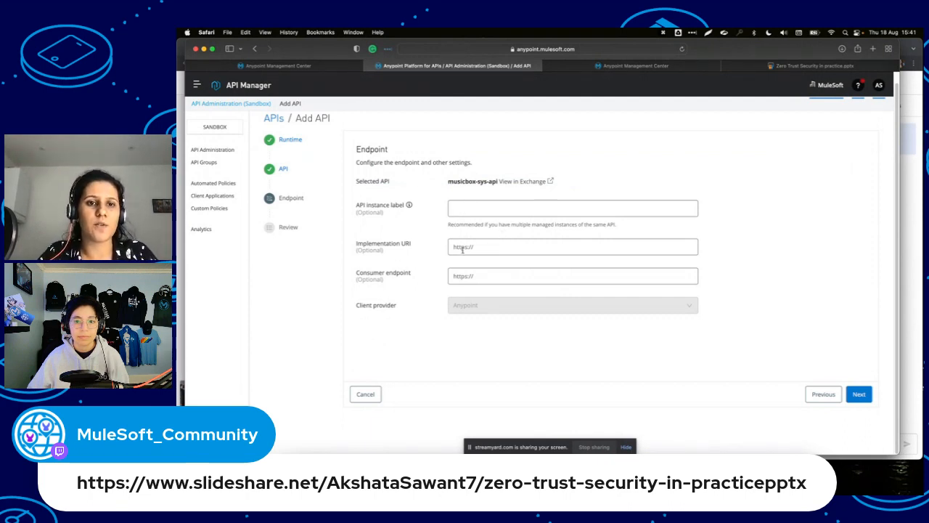
left_click(470, 247)
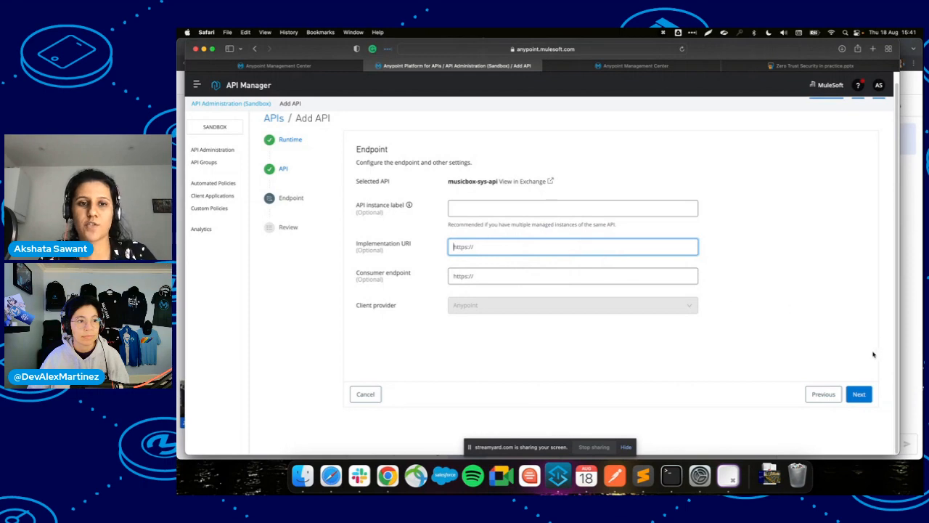
left_click(861, 395)
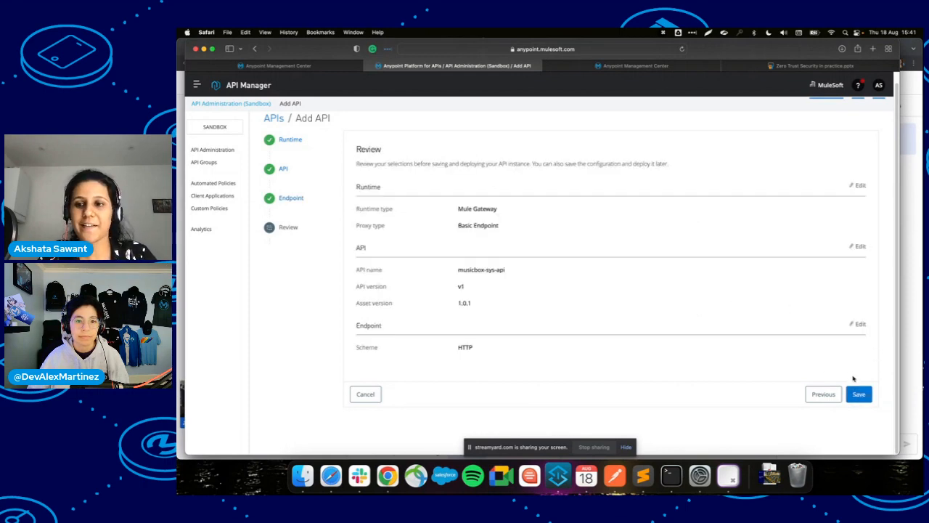
Save the musicbox-sys-api v1 instance and copy its Autodiscovery API ID 18073253.
left_click(858, 394)
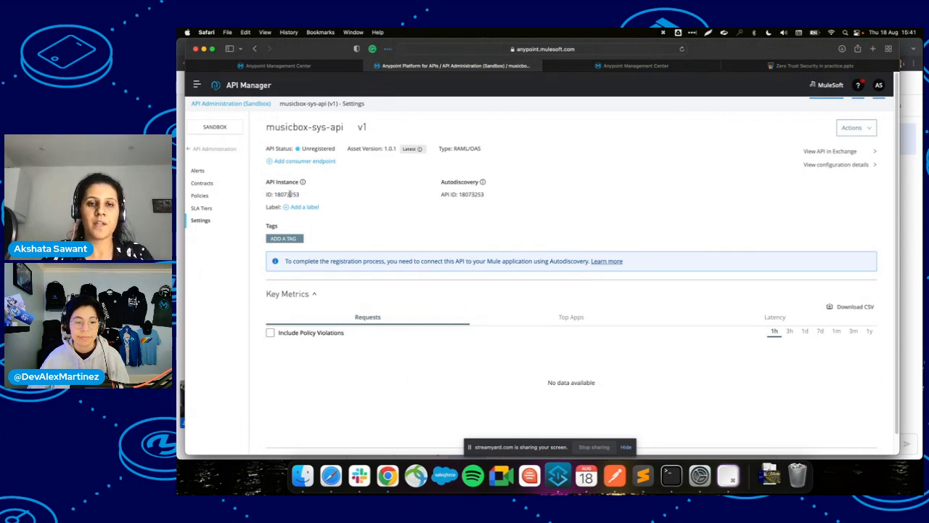
double_click(473, 195)
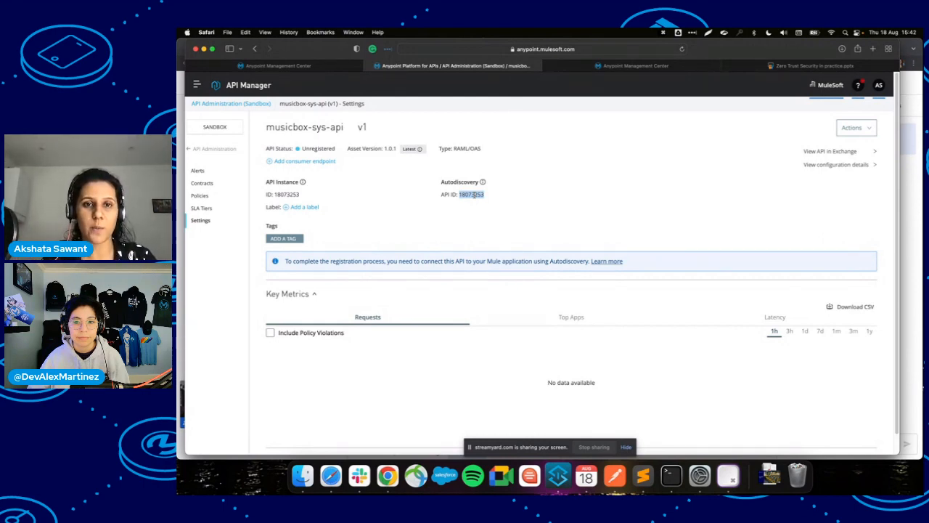
key("super+c")
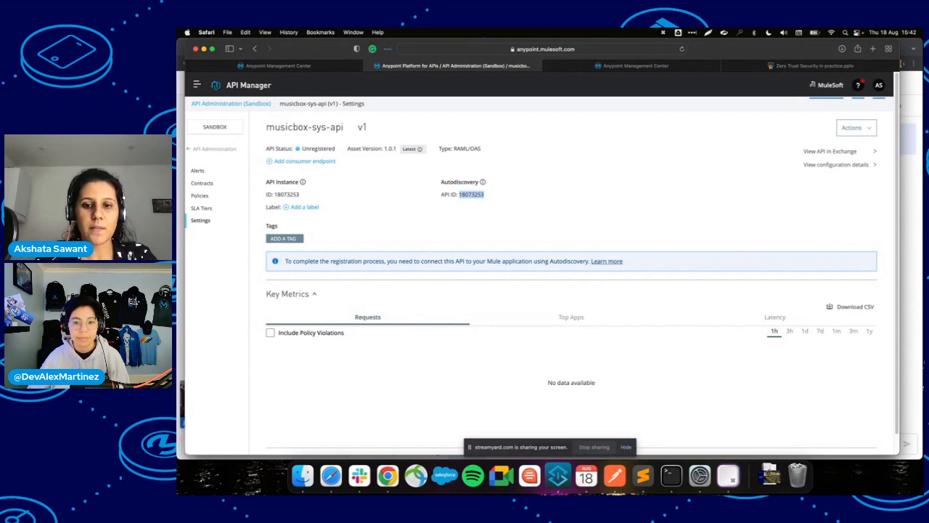
left_click(559, 476)
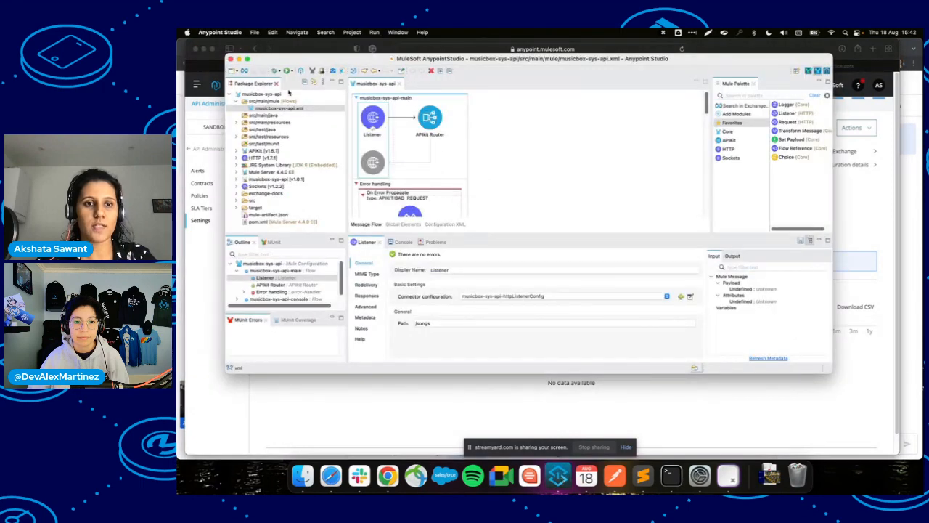
Create an API Autodiscovery global element with the pasted API ID 18073253.
left_click(402, 224)
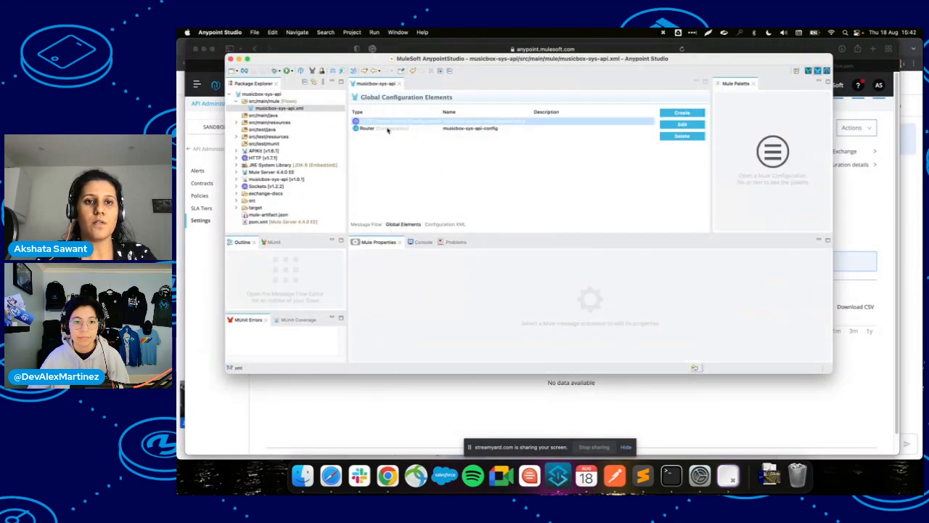
left_click(676, 115)
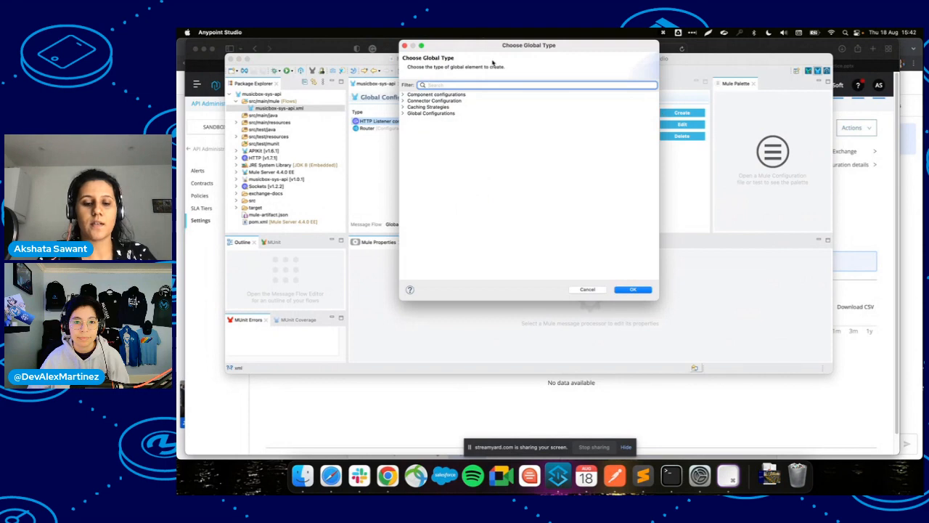
type("auto")
key("Down")
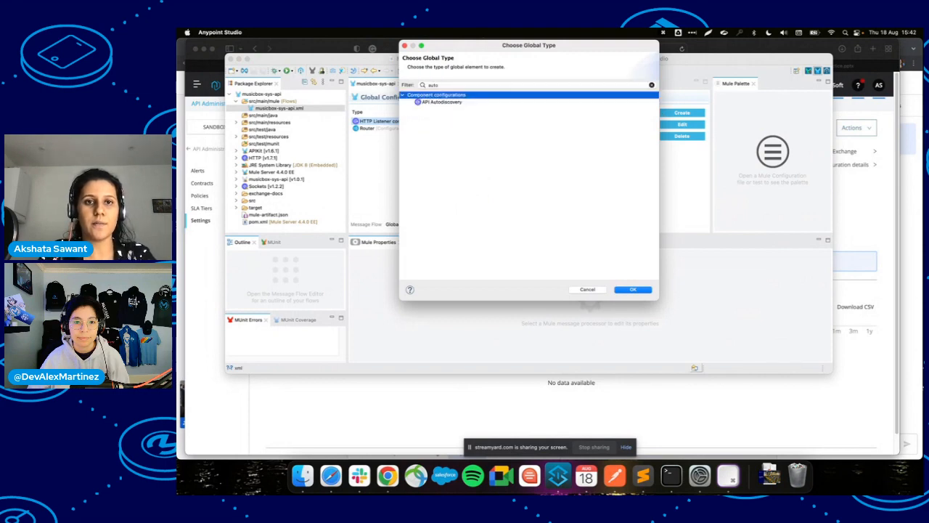
key("Down")
key("Return")
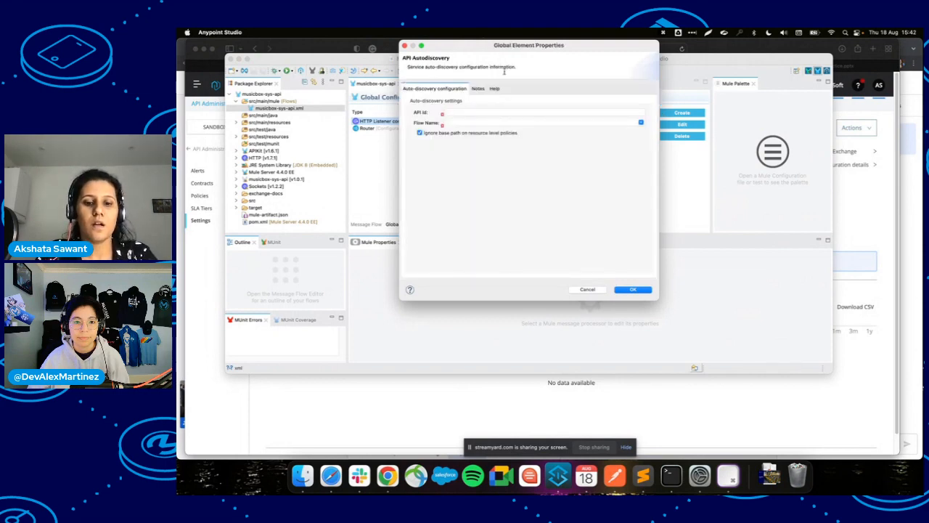
key("super+v")
left_click(459, 123)
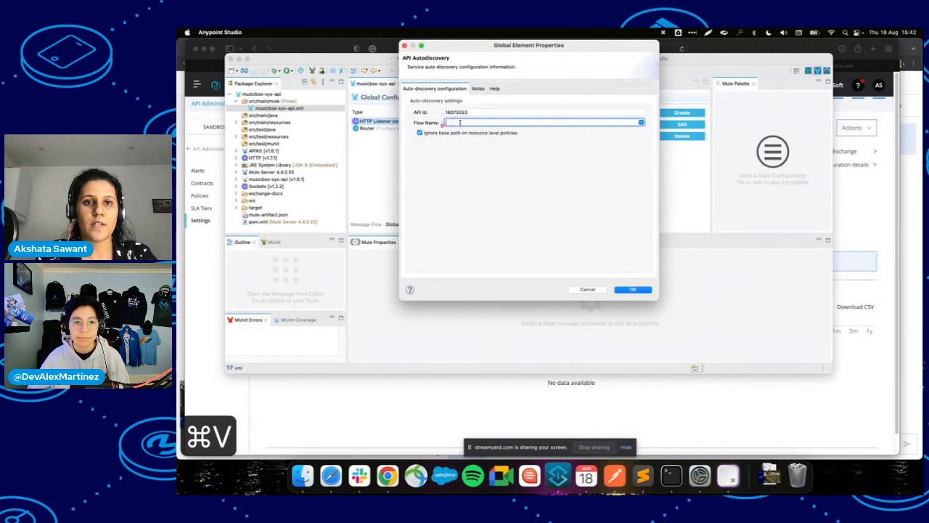
left_click(641, 122)
left_click(485, 134)
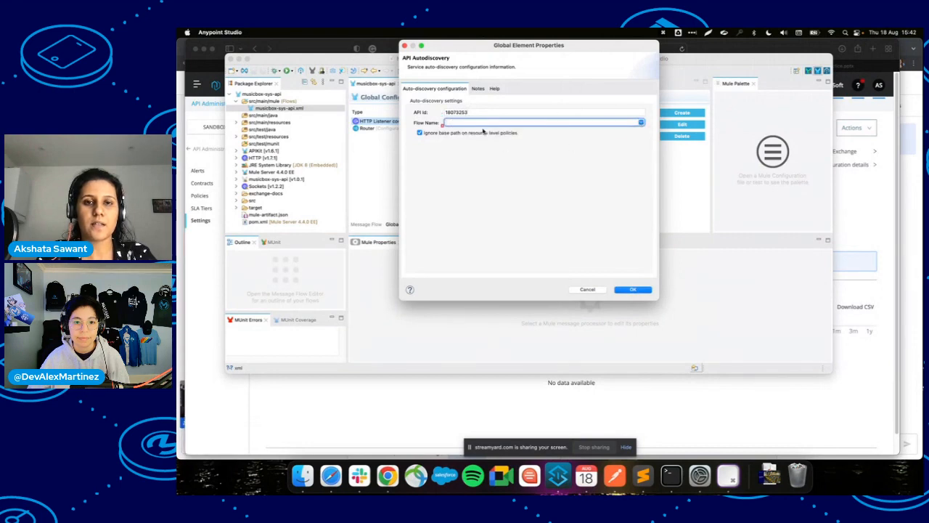
type("mus")
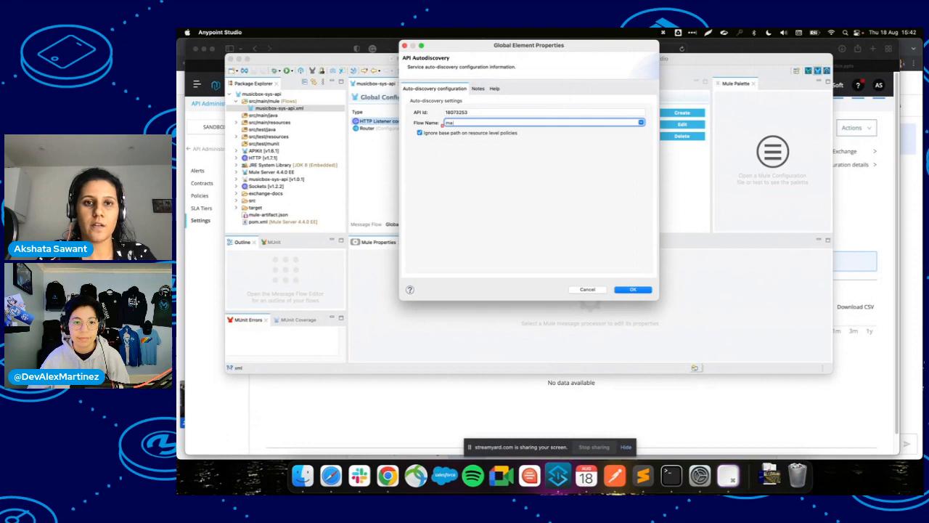
key("Return")
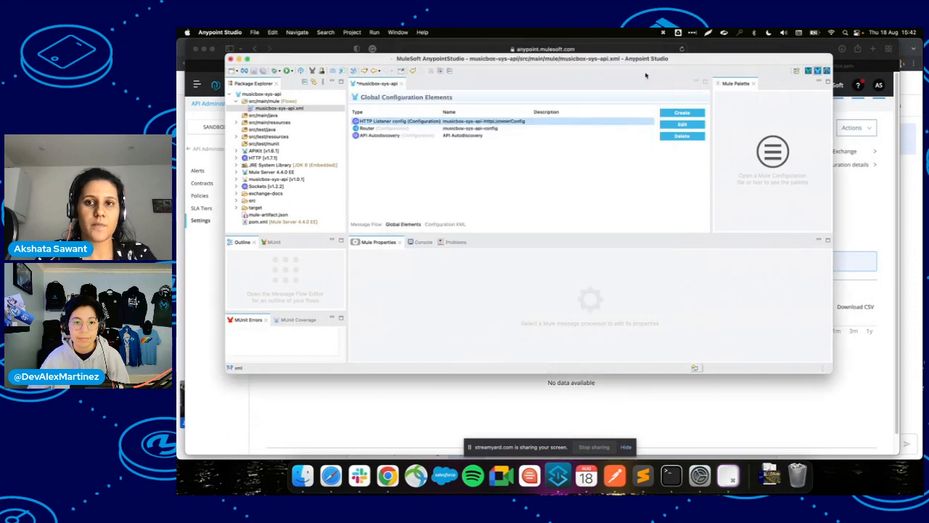
Set the Autodiscovery flow name to musicbox-sys-api-main and save the flow file.
left_click(499, 137)
left_click(682, 125)
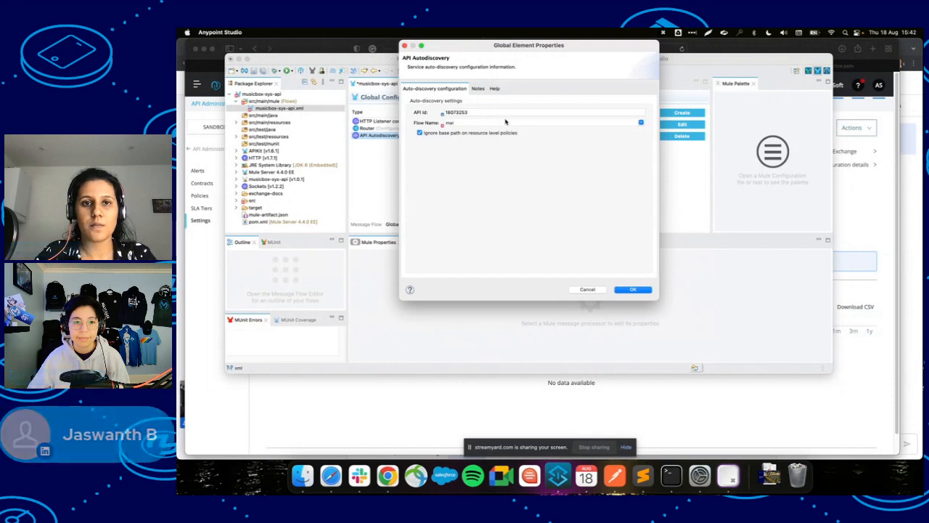
left_click(641, 122)
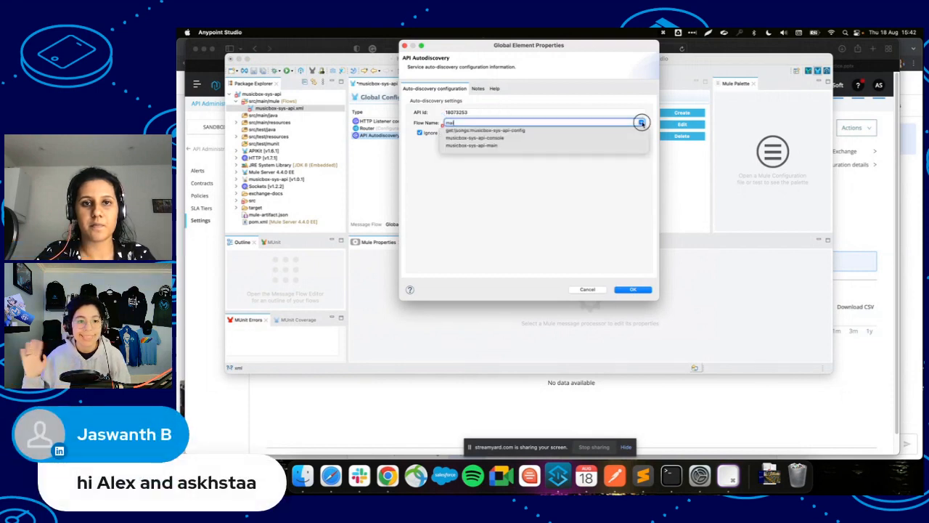
left_click(482, 146)
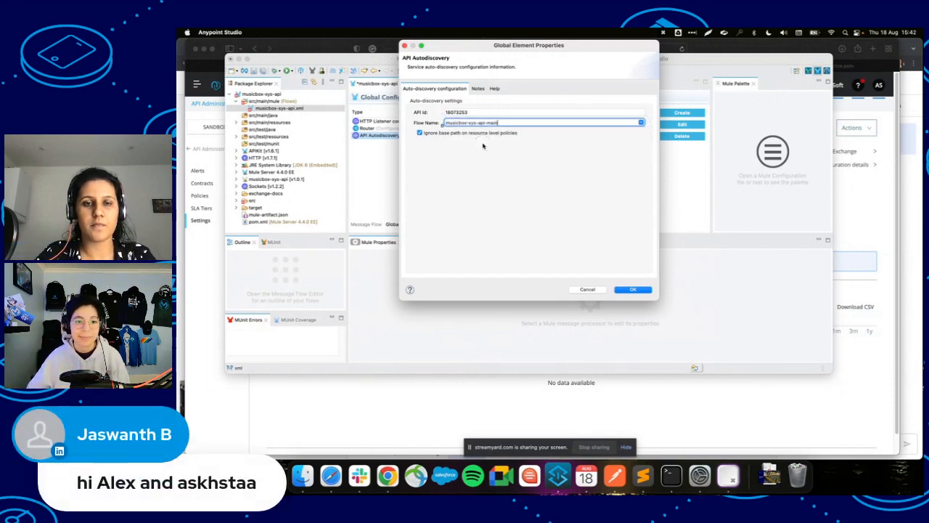
left_click(633, 290)
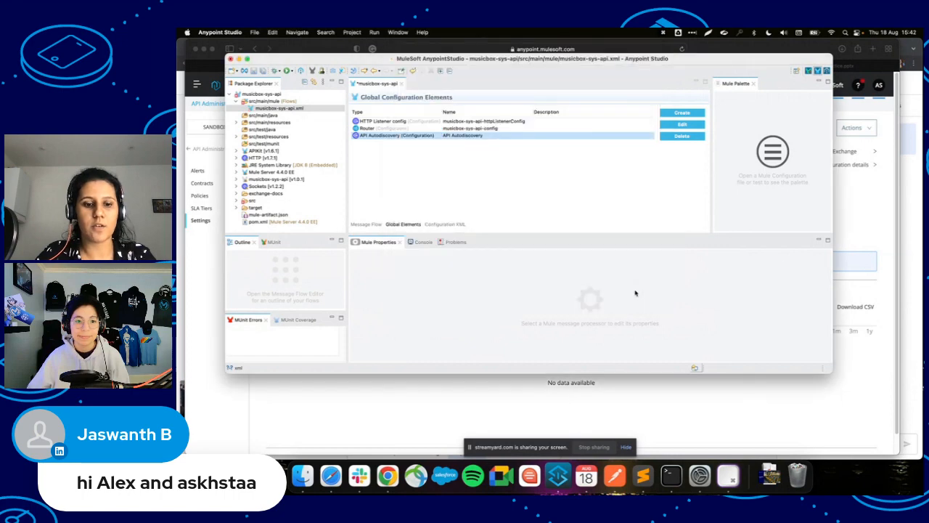
key("super+s")
left_click(257, 95)
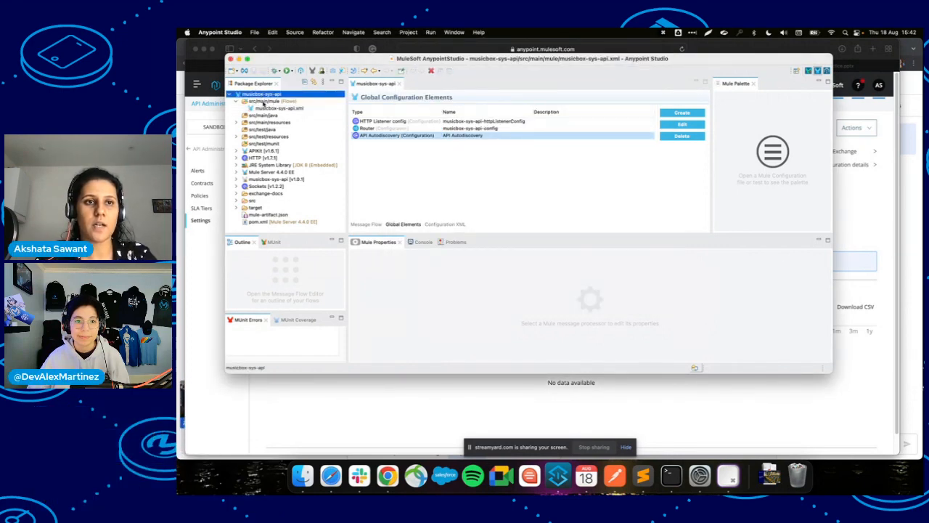
Deploy musicbox-sys-api to CloudHub as musicbox-sys-api-new on runtime 4.4.0 with 0.1 vCores.
right_click(265, 95)
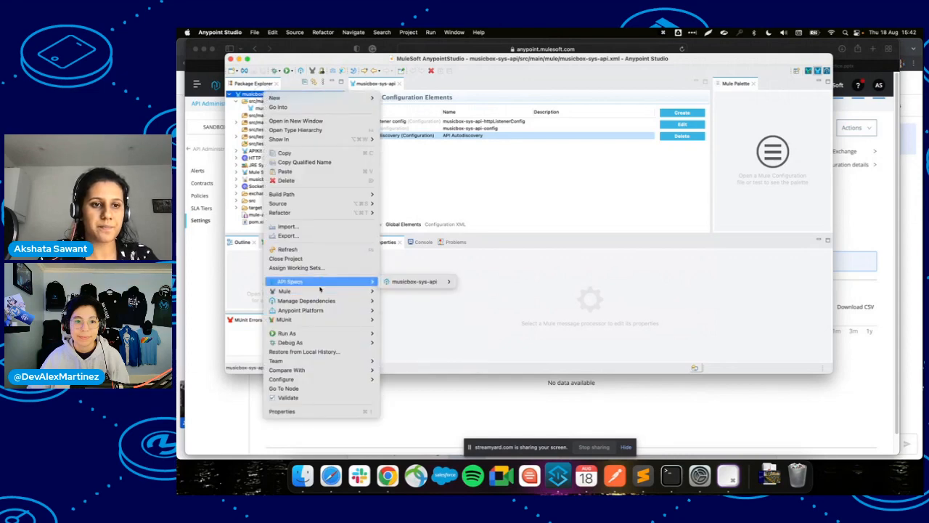
mouse_move(323, 291)
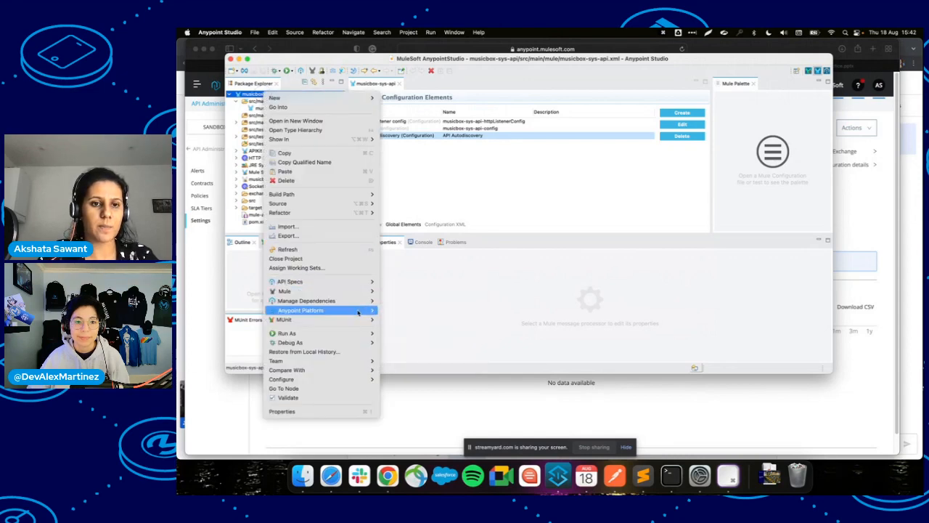
mouse_move(352, 310)
left_click(410, 328)
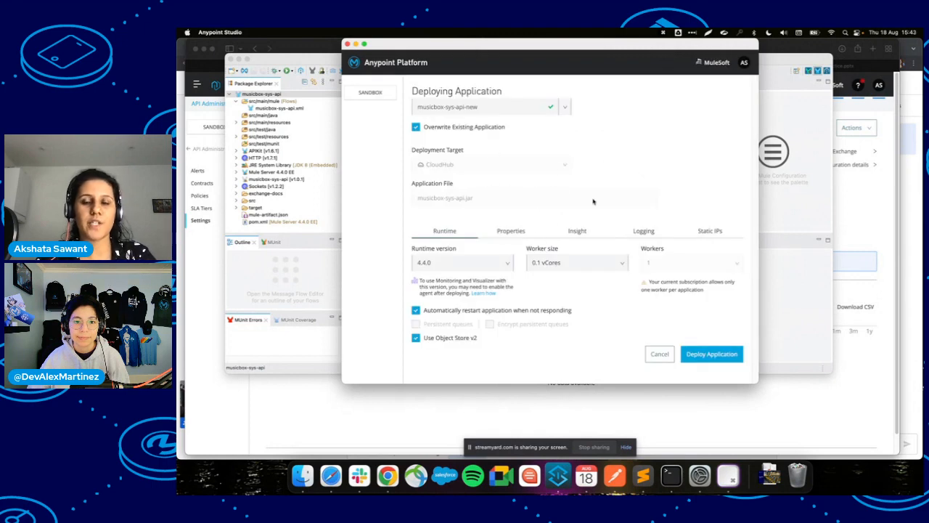
left_click(511, 232)
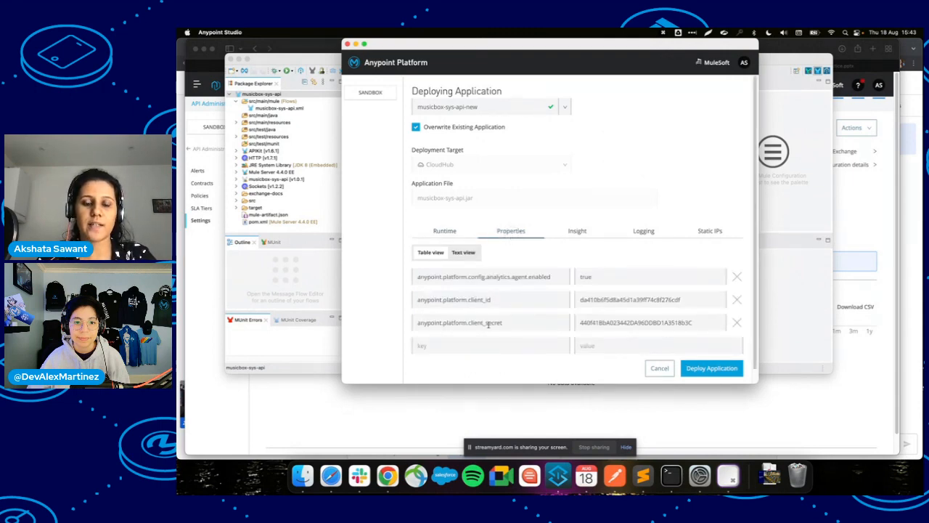
left_click(444, 231)
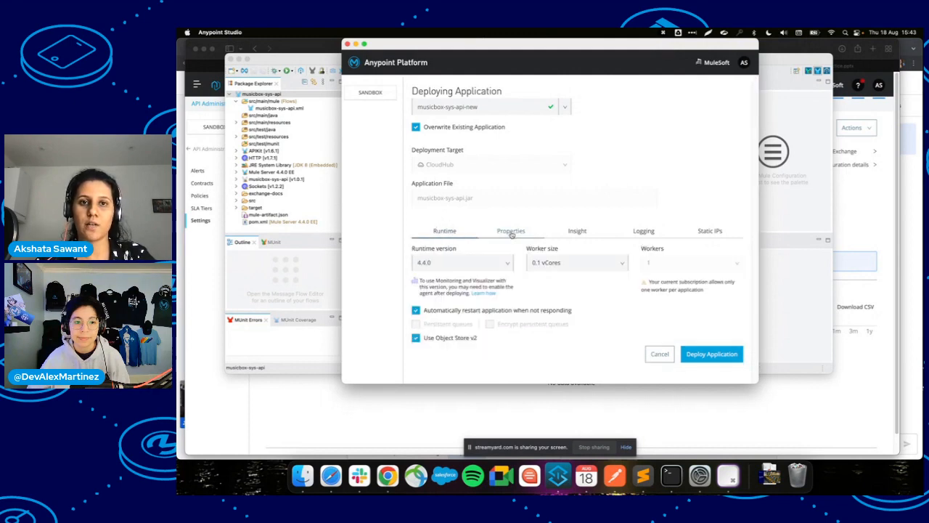
left_click(710, 353)
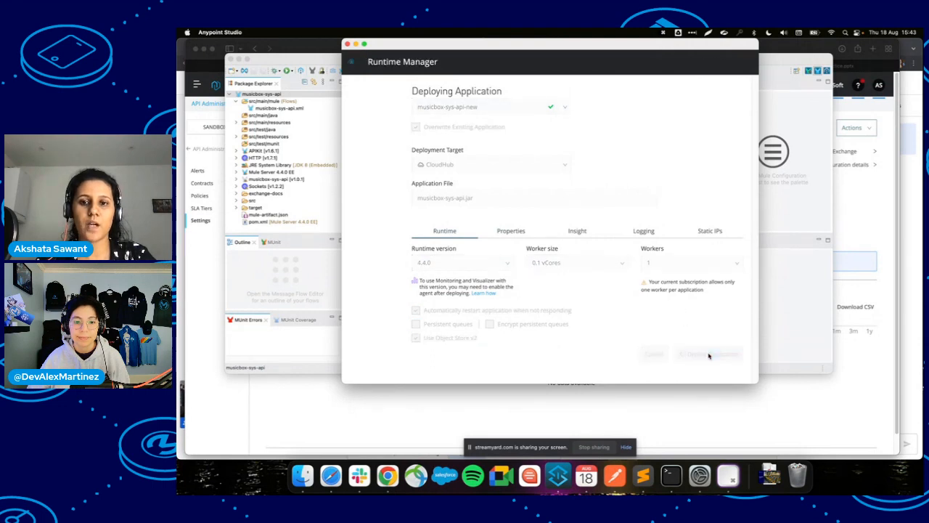
Back in Safari, open Runtime Manager in a new tab from the platform menu.
key("super+Tab")
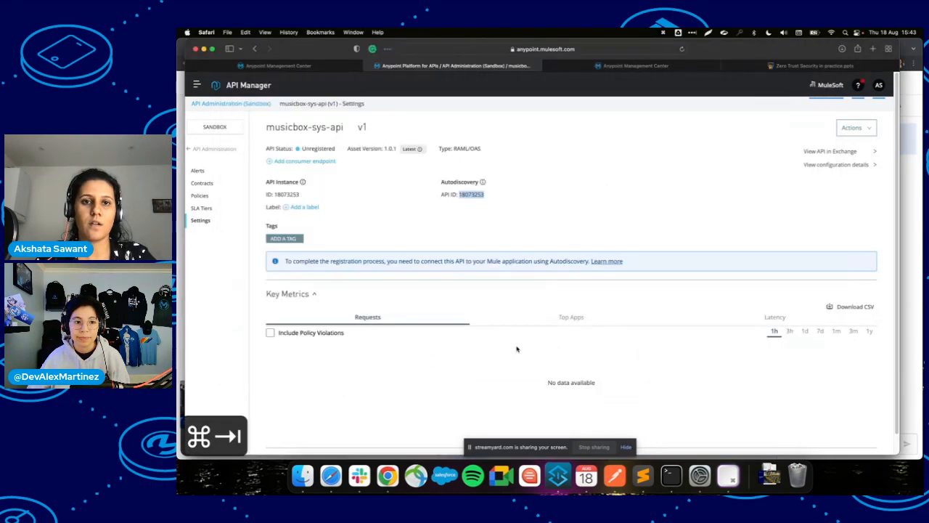
left_click(484, 218)
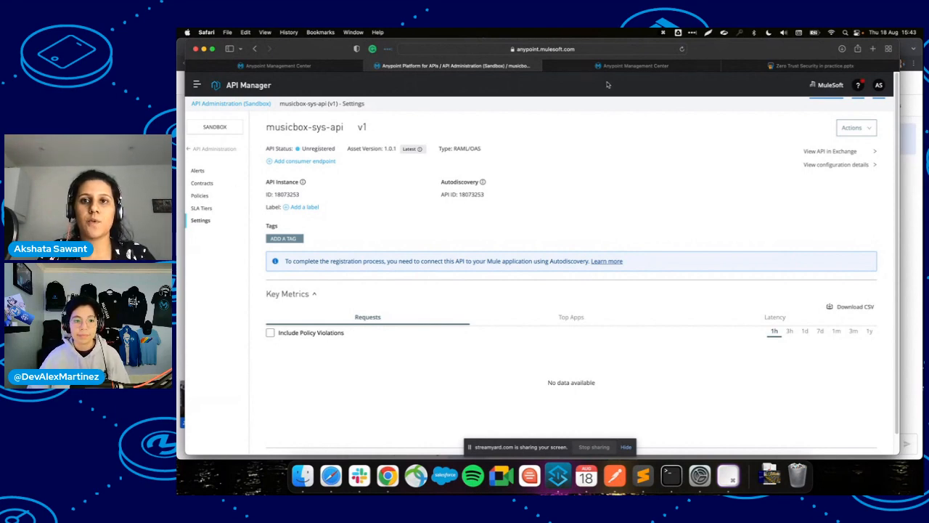
left_click(197, 88)
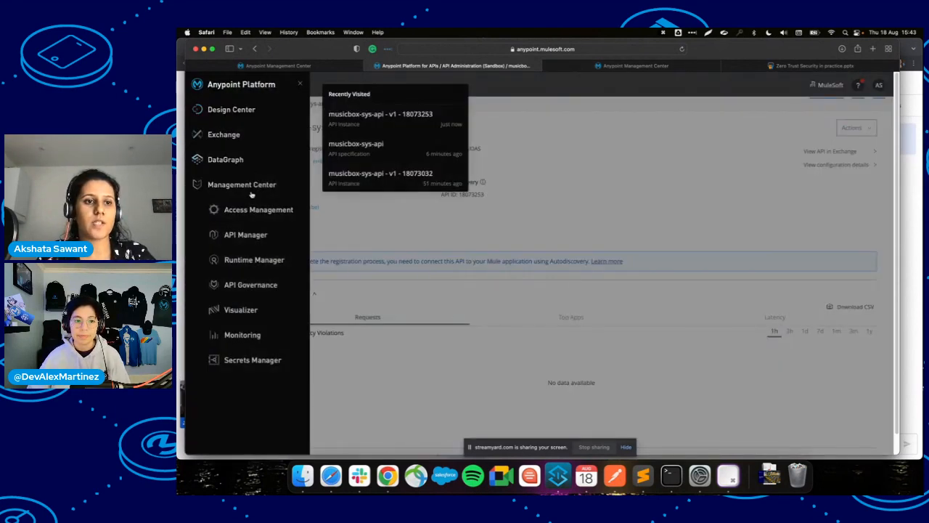
right_click(263, 260)
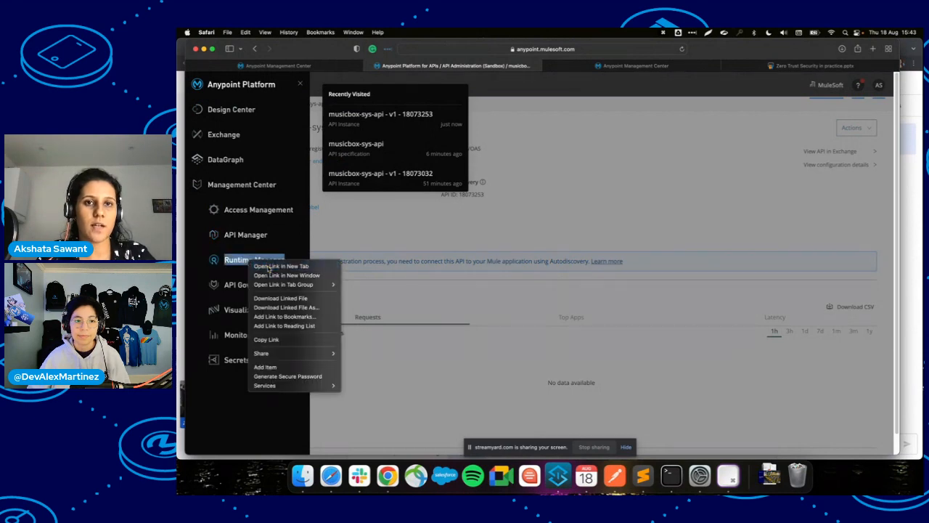
left_click(281, 265)
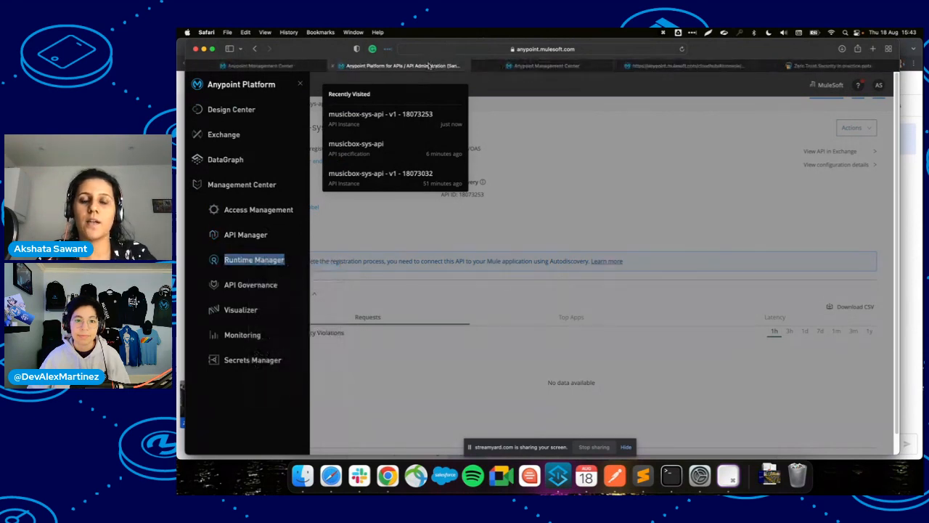
left_click(529, 146)
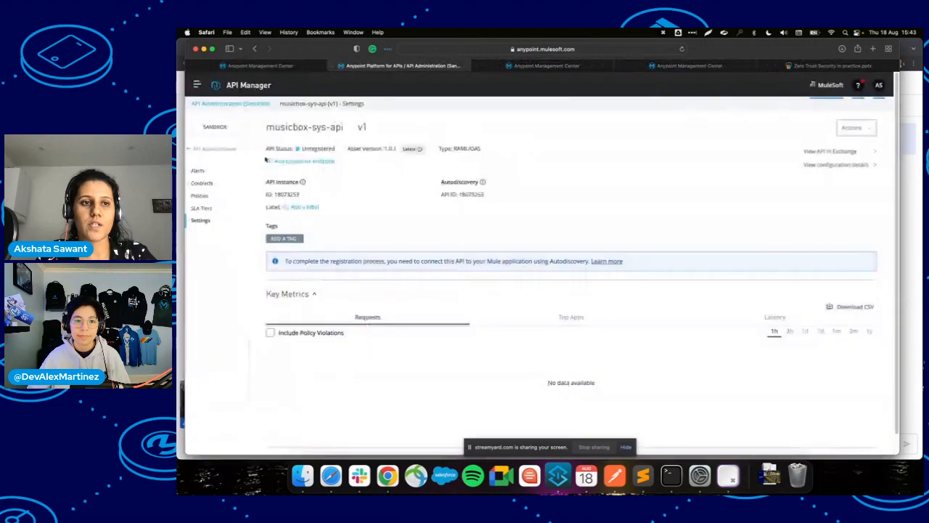
Open musicbox-sys-api-new and view the logs of its 15:03 deployment.
left_click(282, 66)
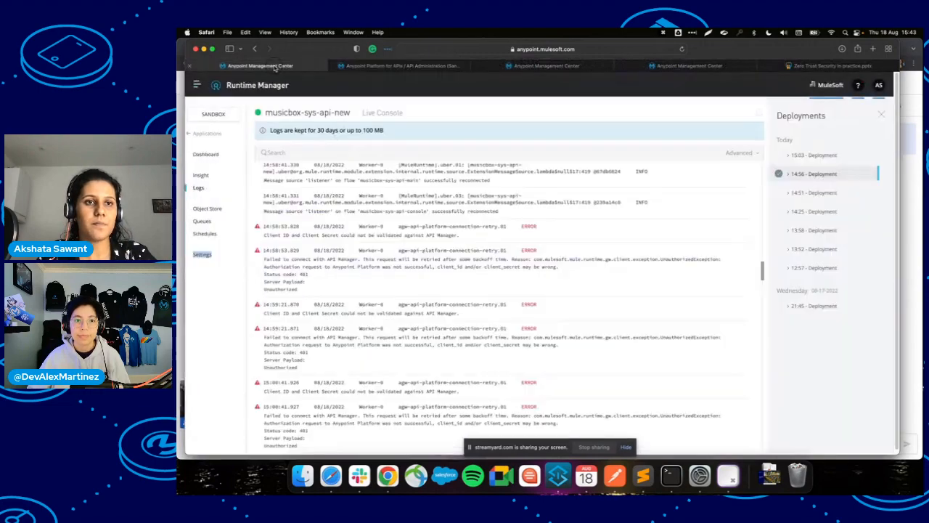
scroll(377, 303, "down", 3)
scroll(378, 304, "down", 10)
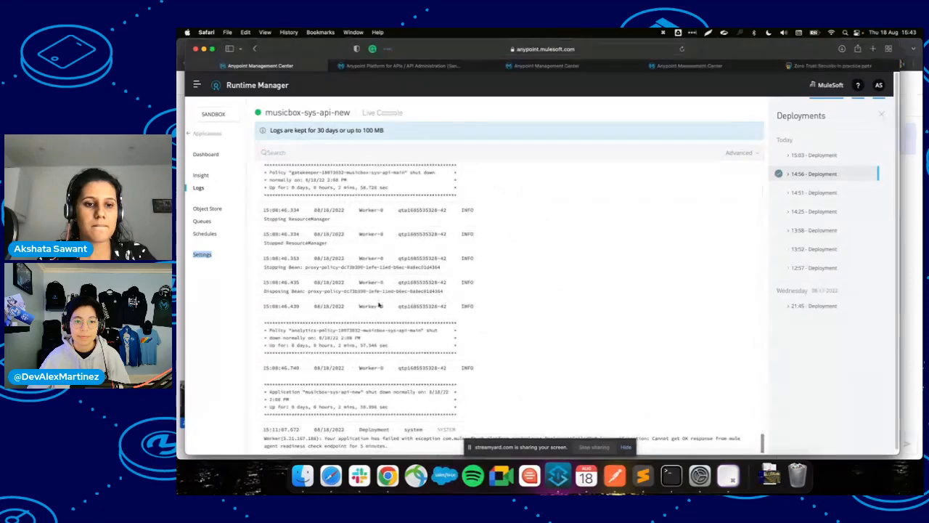
left_click(668, 65)
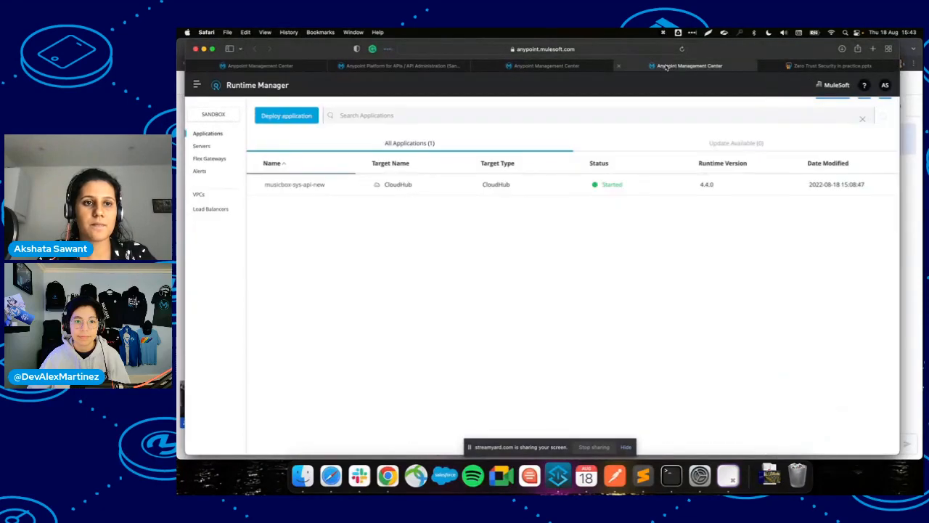
left_click(319, 187)
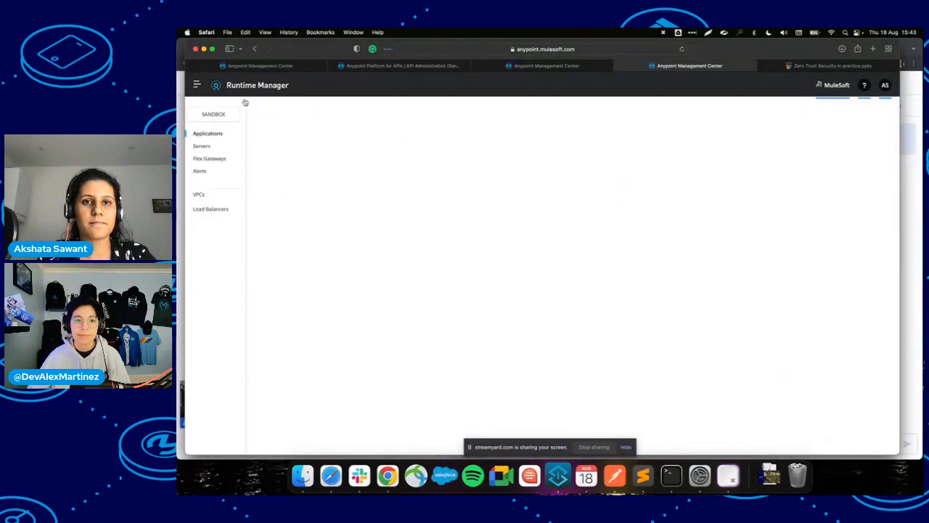
left_click(544, 66)
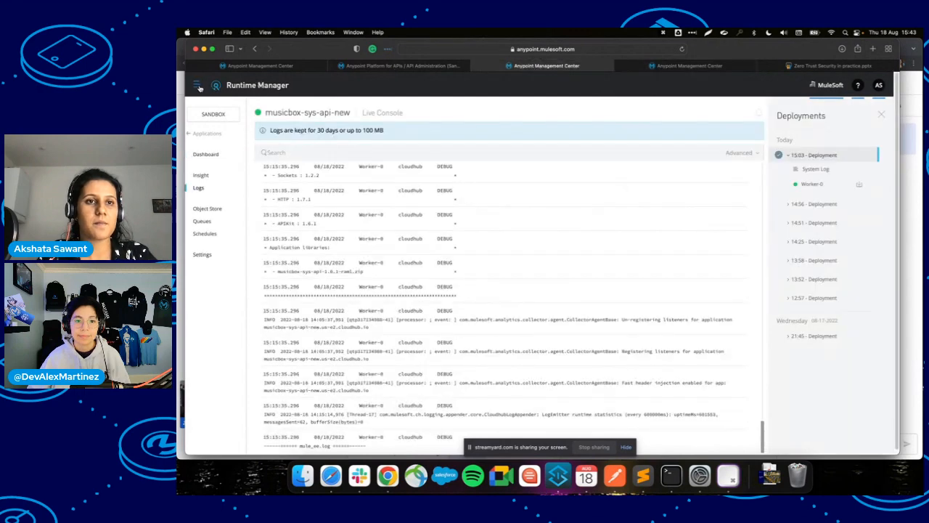
left_click(197, 85)
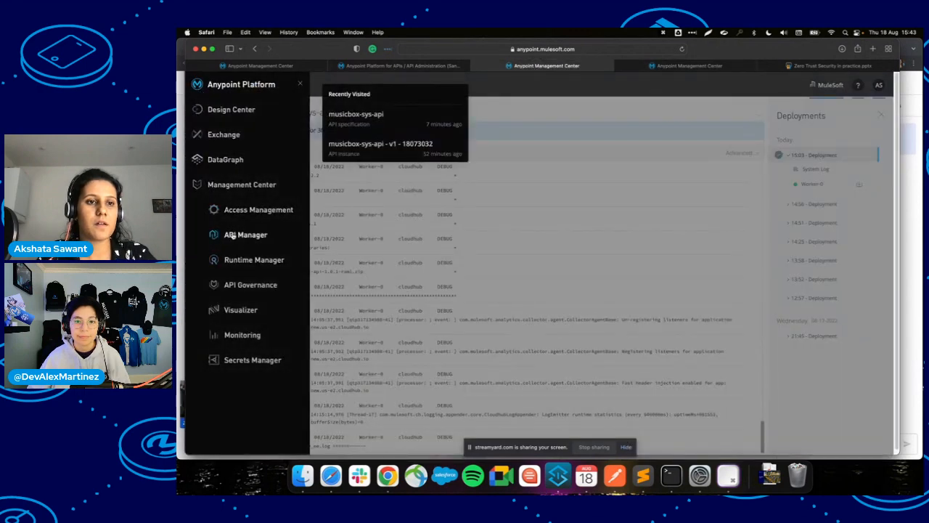
Switch to API Manager and open musicbox-sys-api v1's settings page.
left_click(284, 234)
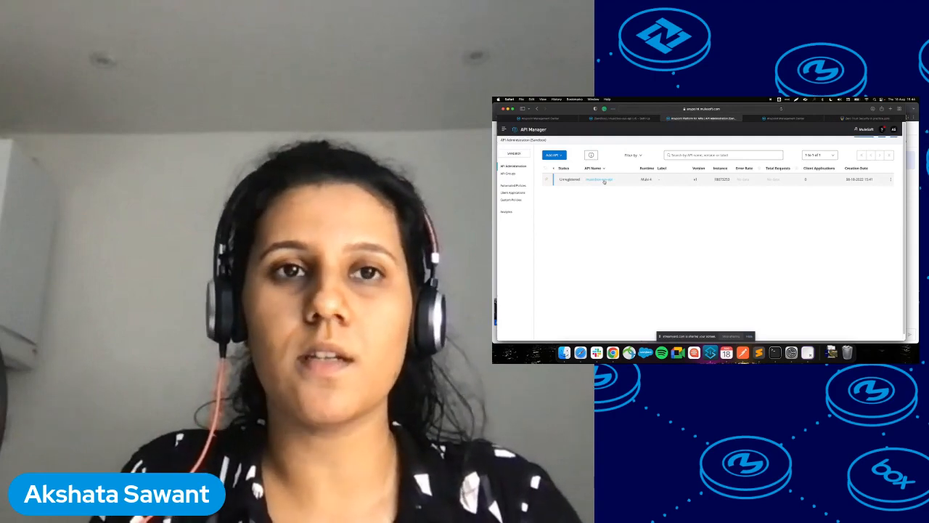
left_click(623, 118)
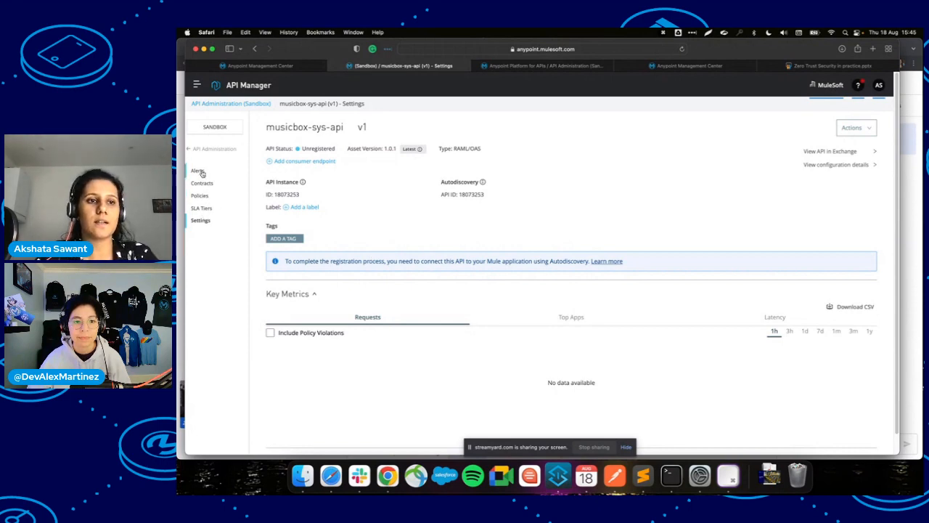
Review the alert types in a new musicbox-sys-api alert, then return to Alerts unsaved.
left_click(201, 172)
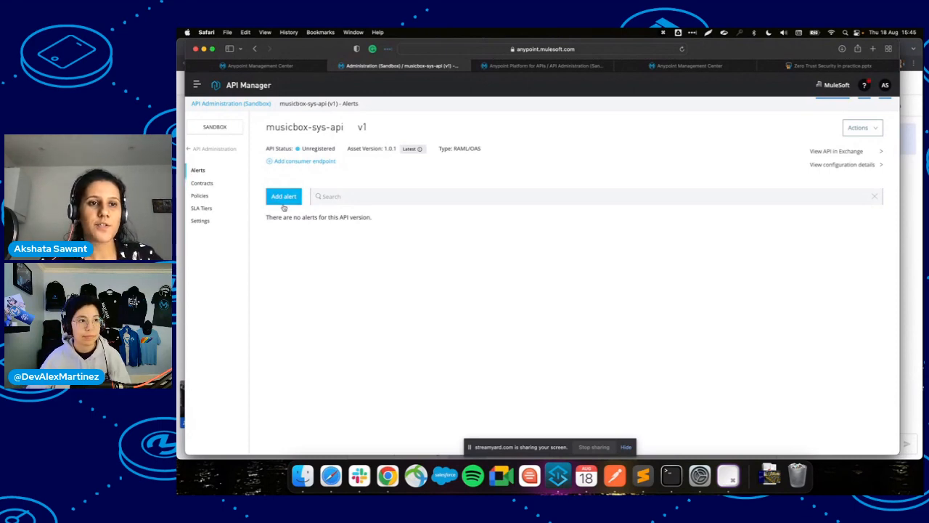
left_click(352, 197)
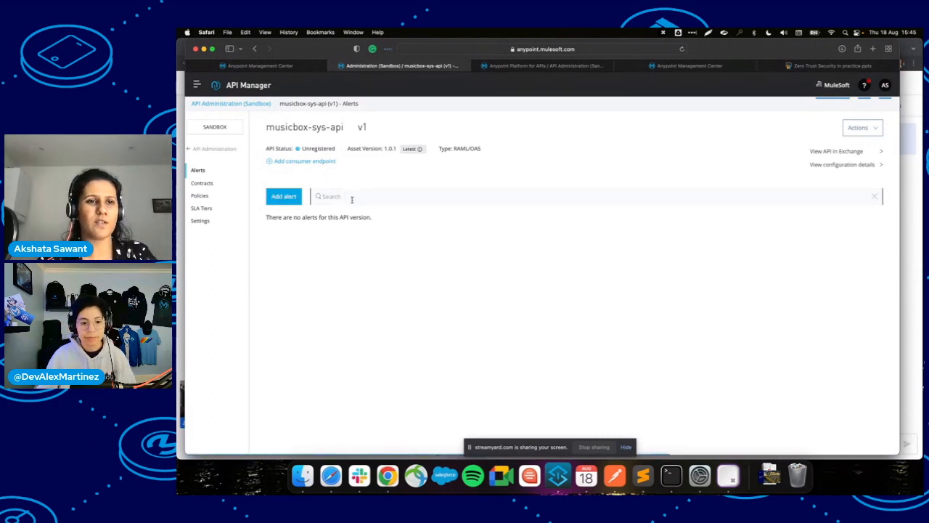
left_click(291, 196)
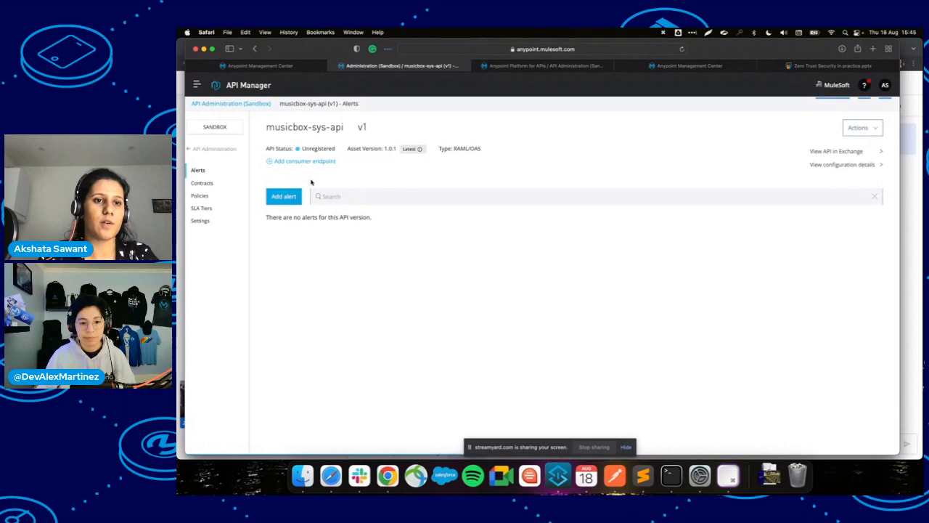
left_click(283, 197)
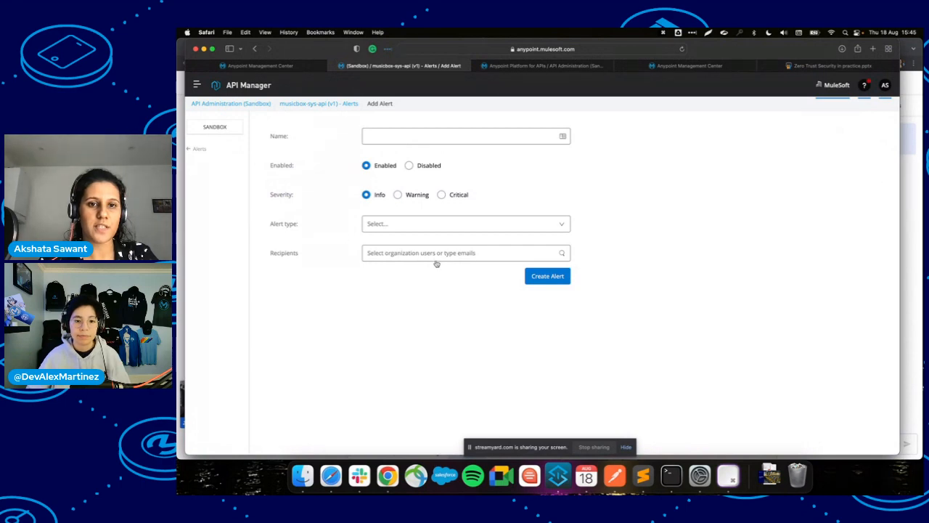
left_click(431, 224)
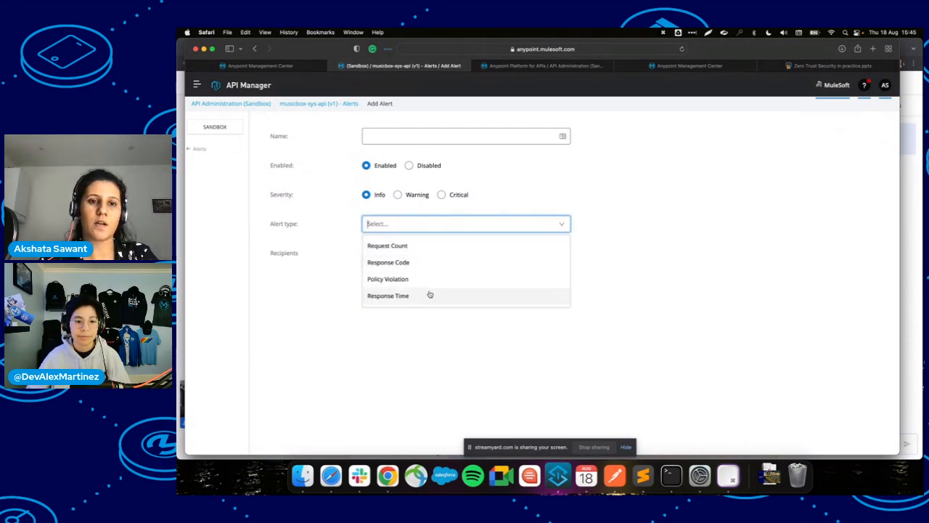
left_click(197, 150)
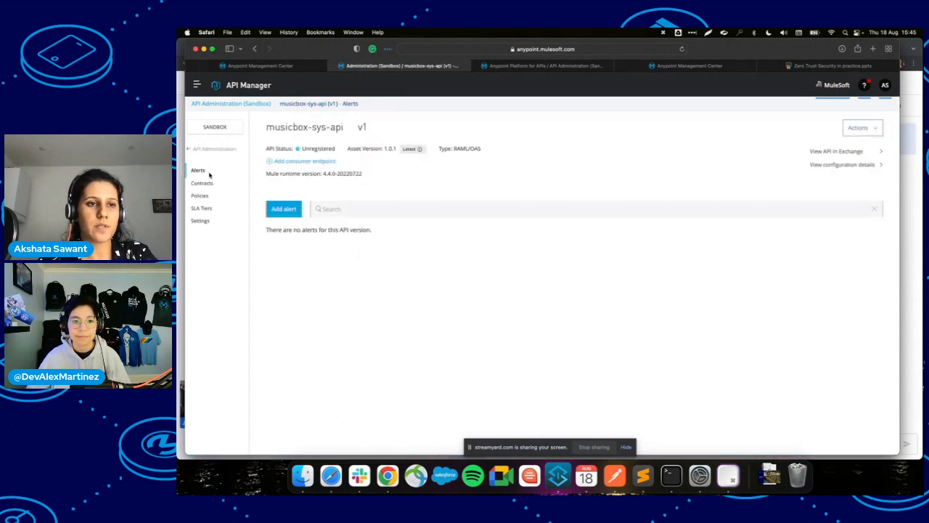
View the API's Contracts, then show musicbox-sys-api-new's 15:43 deployment logs in Runtime Manager.
left_click(209, 183)
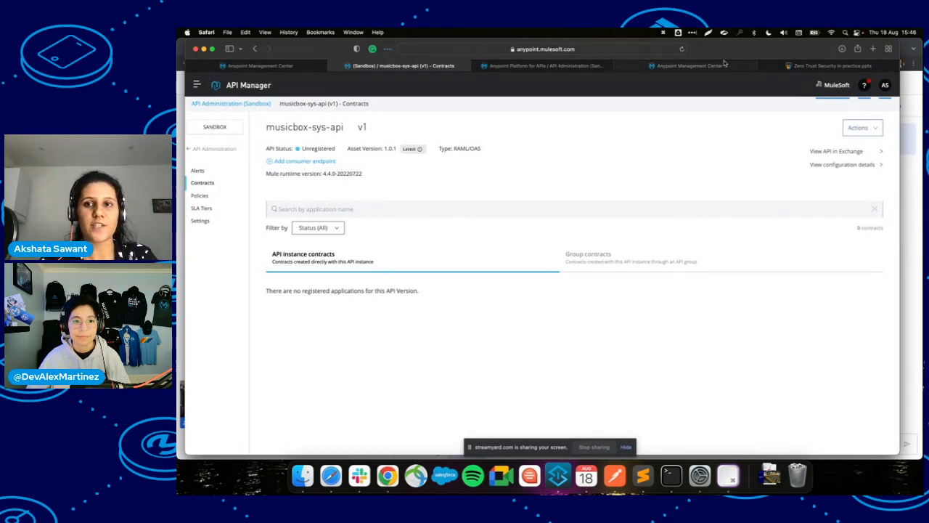
left_click(718, 67)
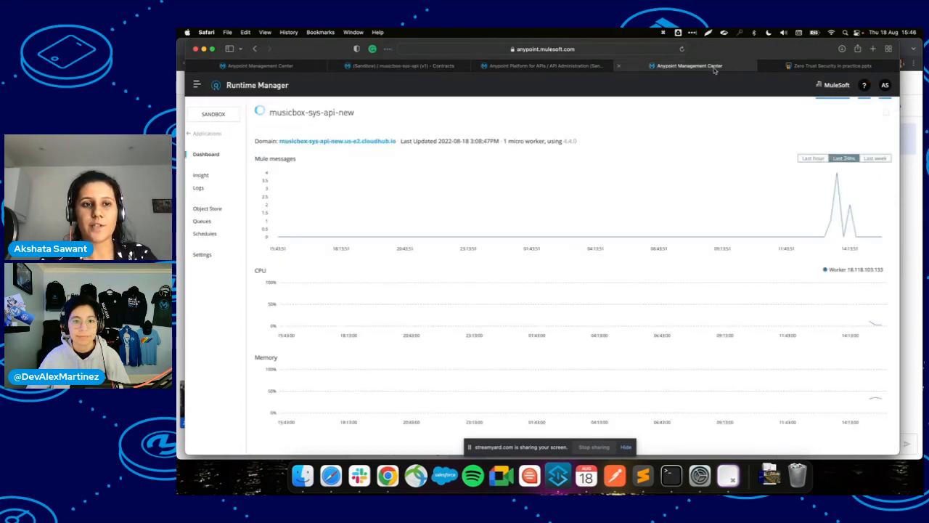
left_click(199, 188)
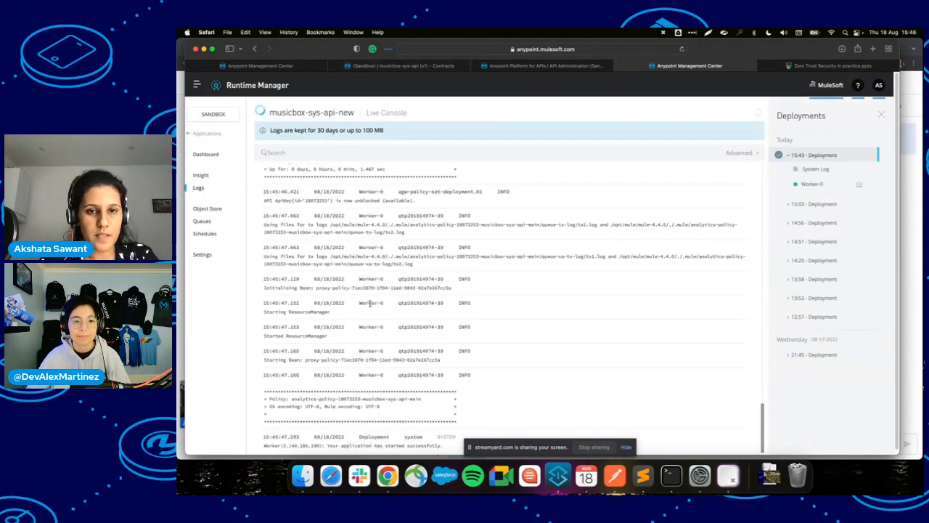
scroll(371, 305, "up", 3)
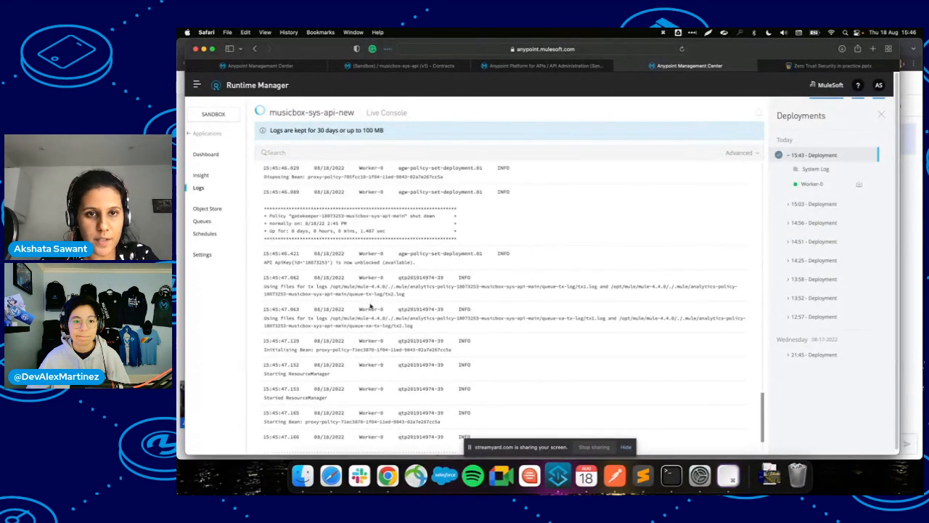
scroll(370, 307, "up", 5)
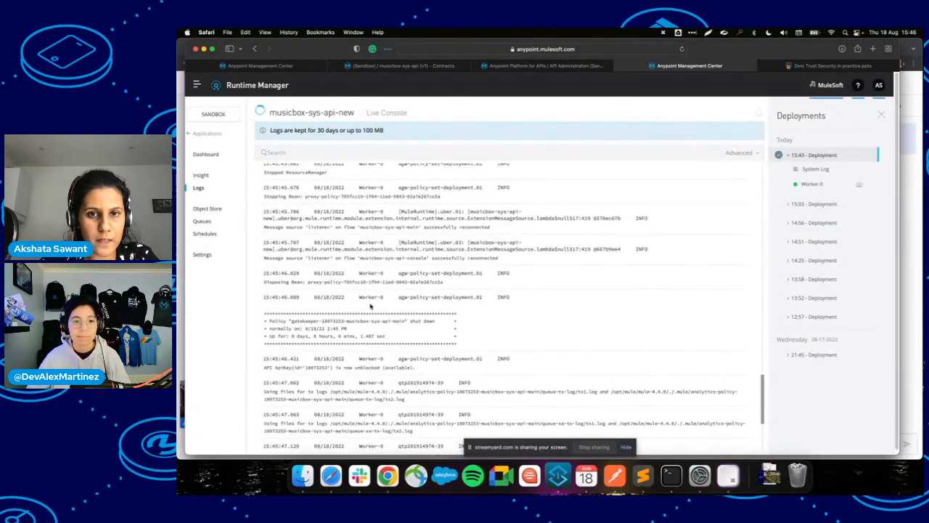
scroll(370, 306, "down", 8)
left_click(427, 146)
type("auto-disco-do")
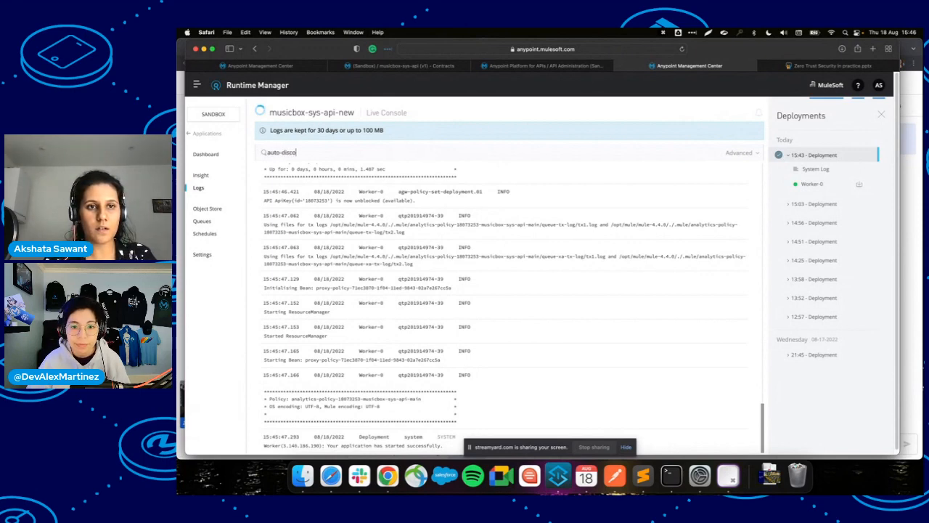
key("Return")
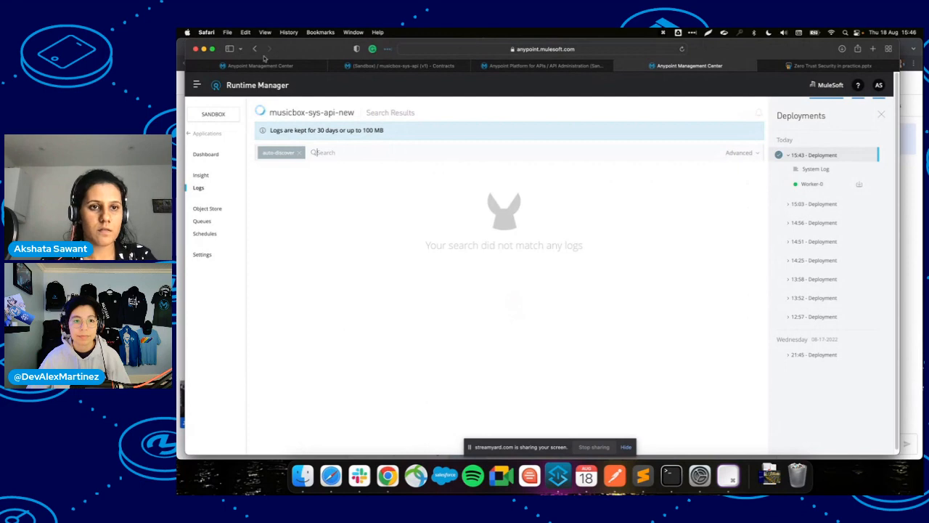
left_click(300, 152)
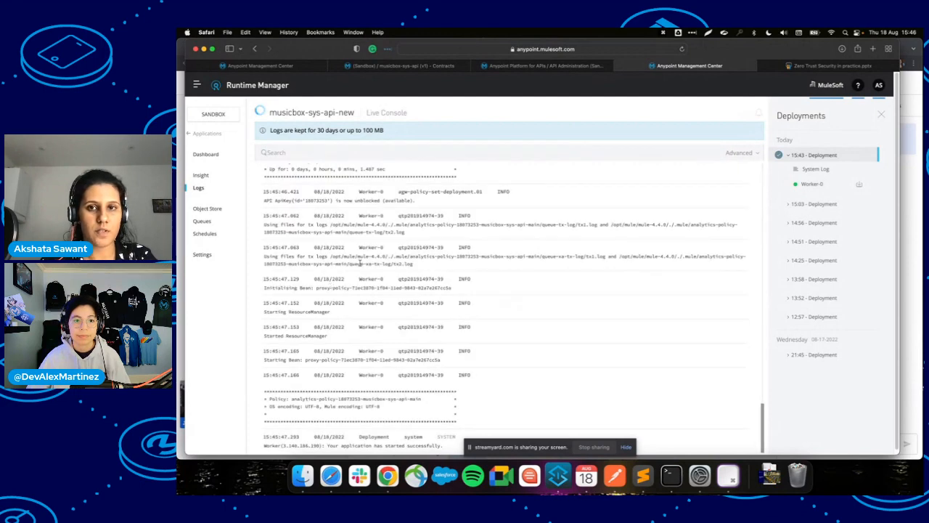
left_click(683, 49)
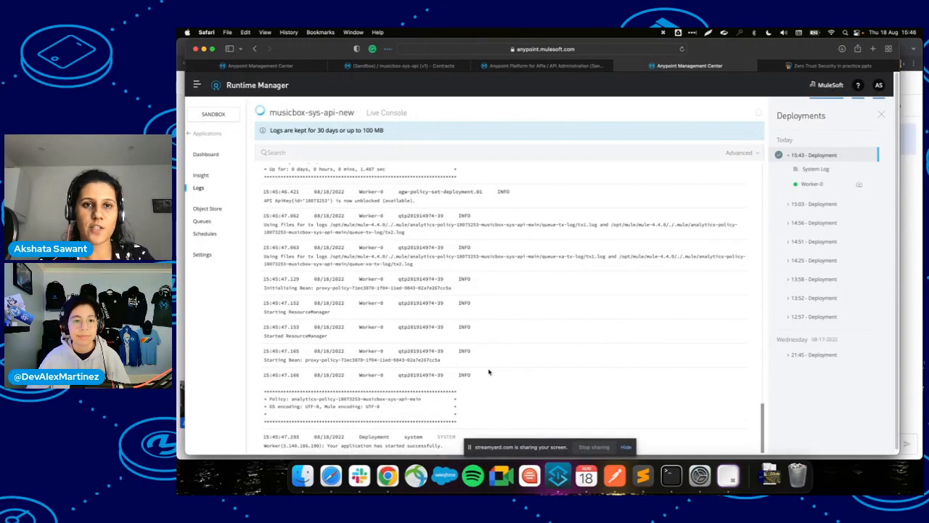
Confirm API Autodiscovery uses API ID 18073253 with flow musicbox-sys-api-main, then save the project.
left_click(568, 482)
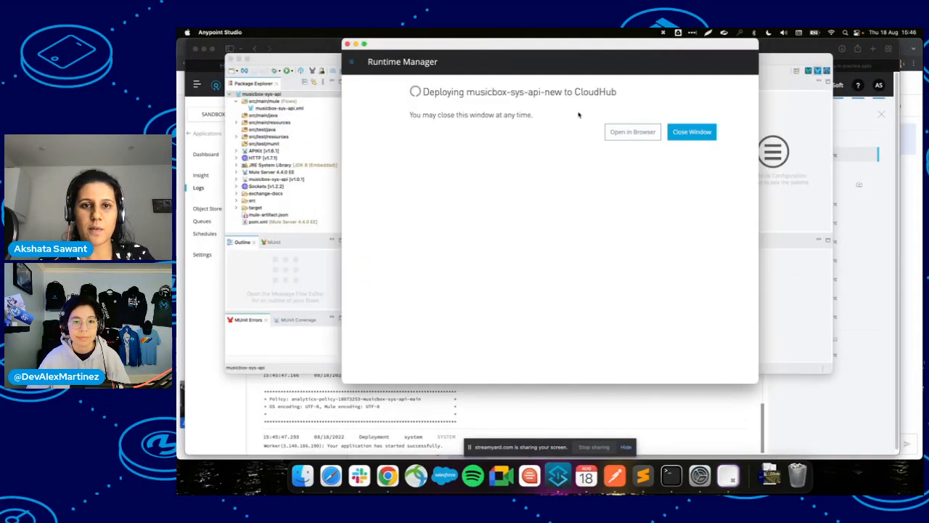
left_click(691, 132)
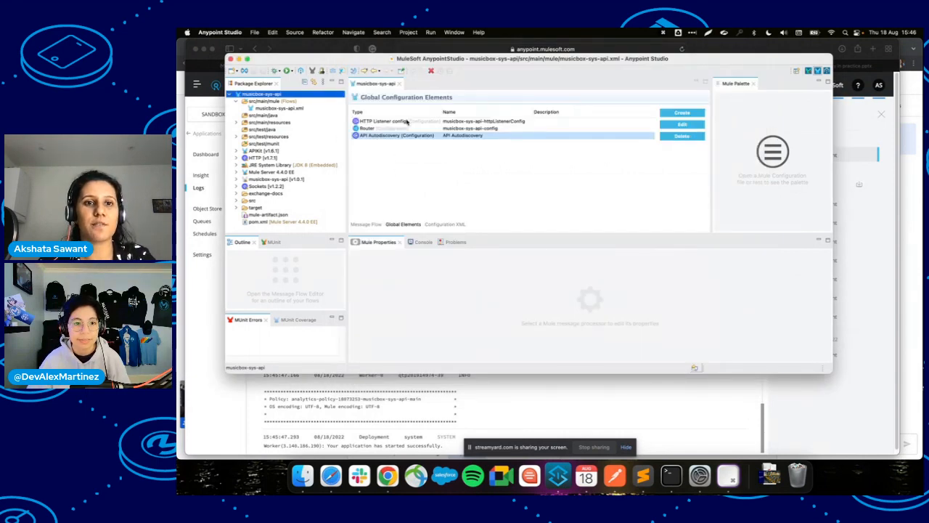
left_click(397, 131)
left_click(397, 138)
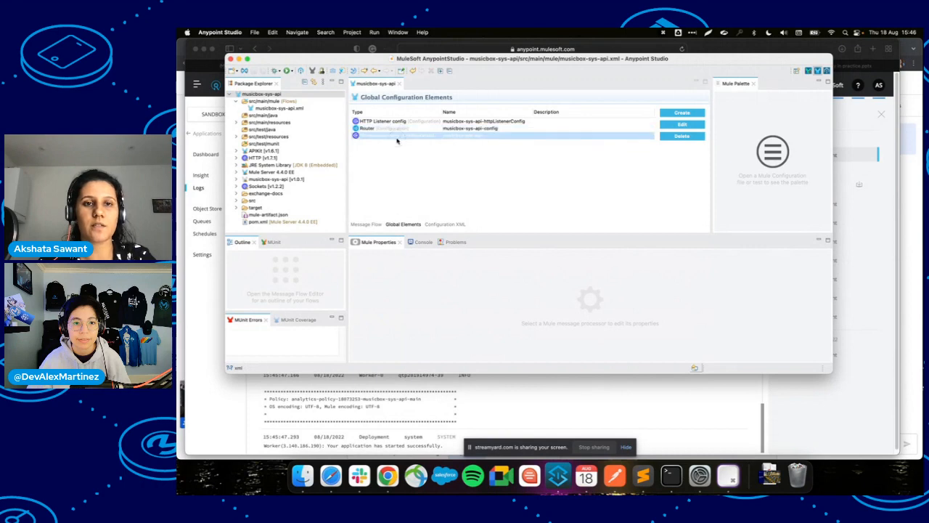
left_click(407, 129)
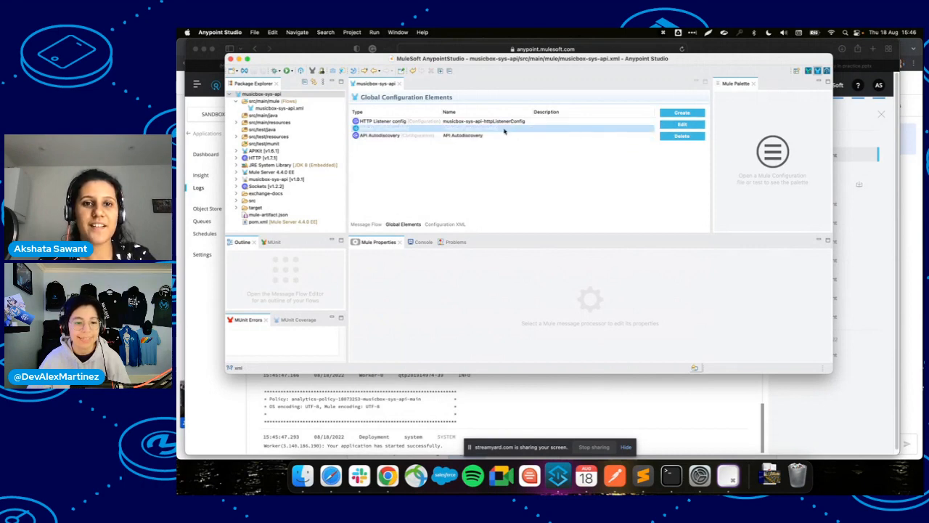
left_click(481, 138)
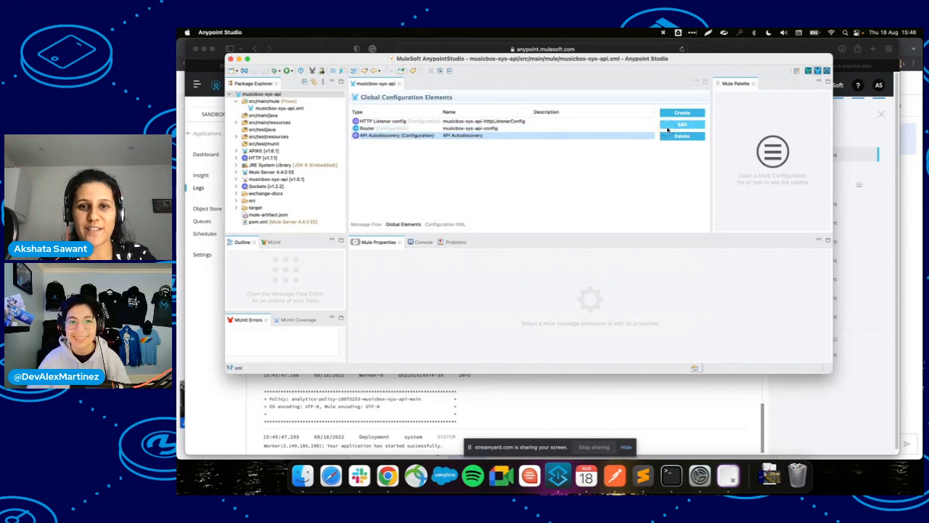
left_click(681, 125)
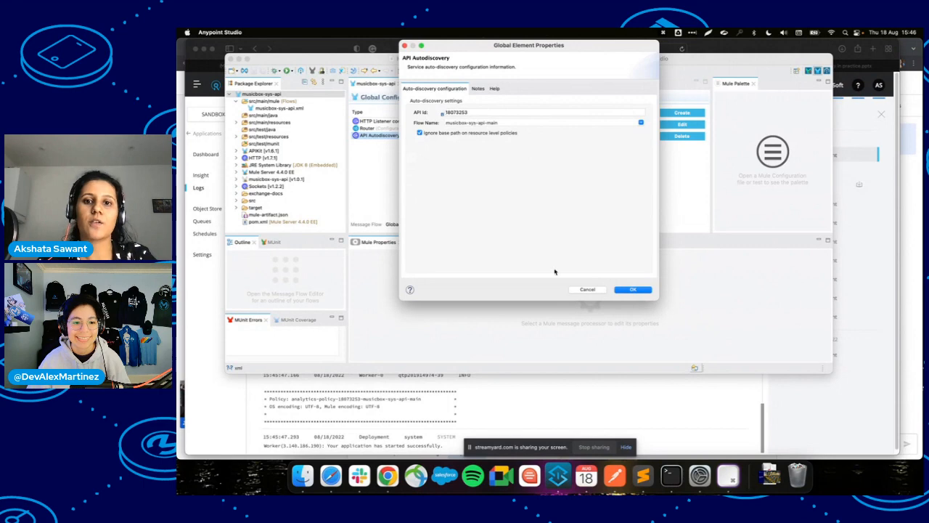
left_click(622, 291)
key("super+s")
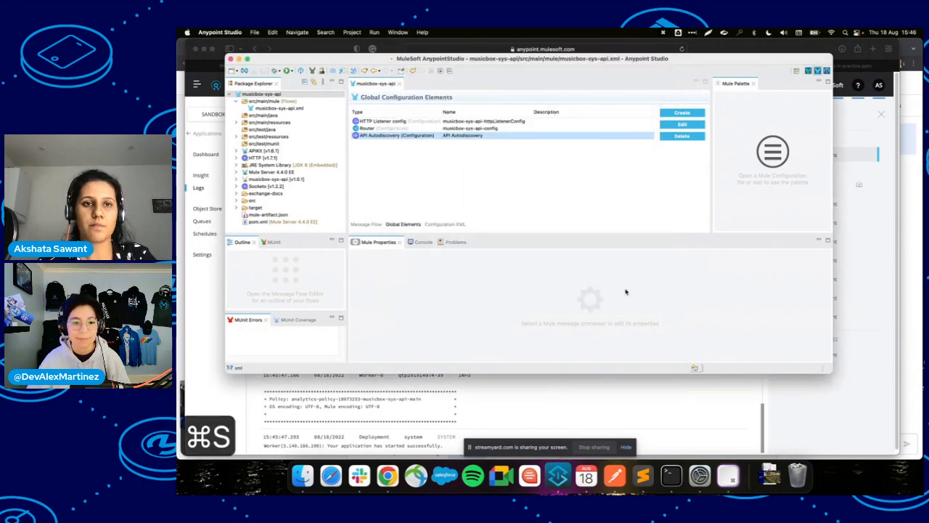
key("super+Tab")
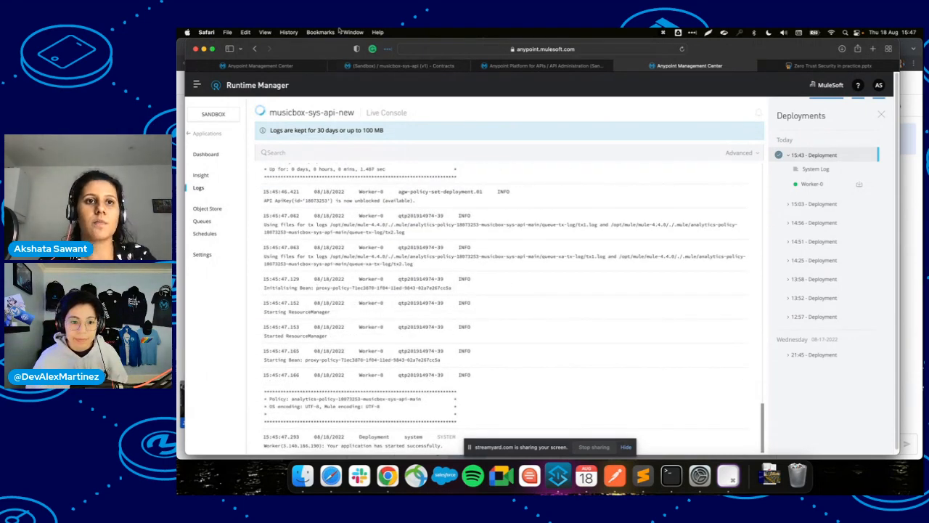
Close the outdated Management Center tab and start adding a policy to musicbox-sys-api.
left_click(279, 67)
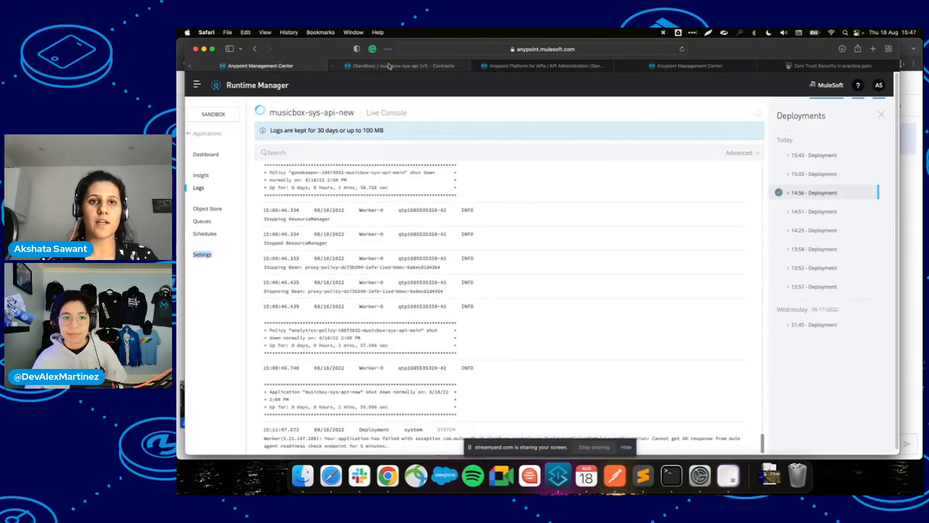
left_click(190, 66)
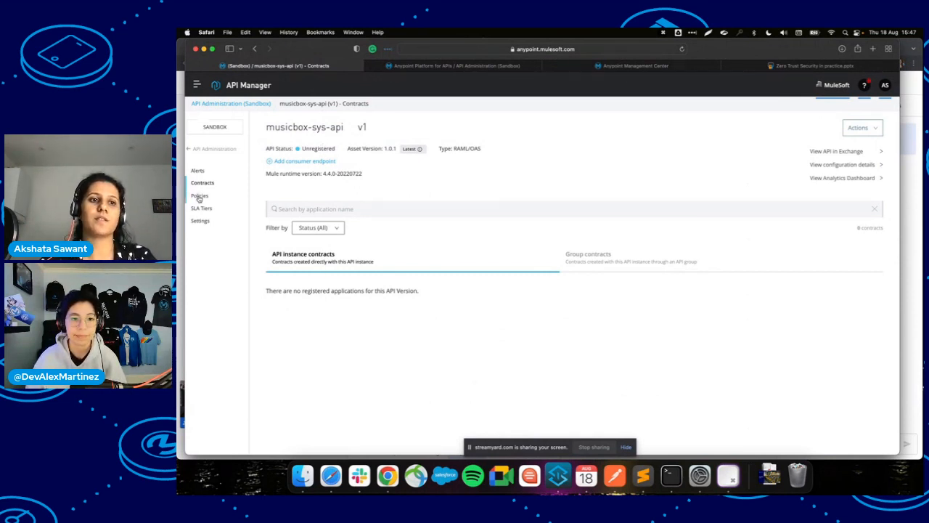
left_click(200, 196)
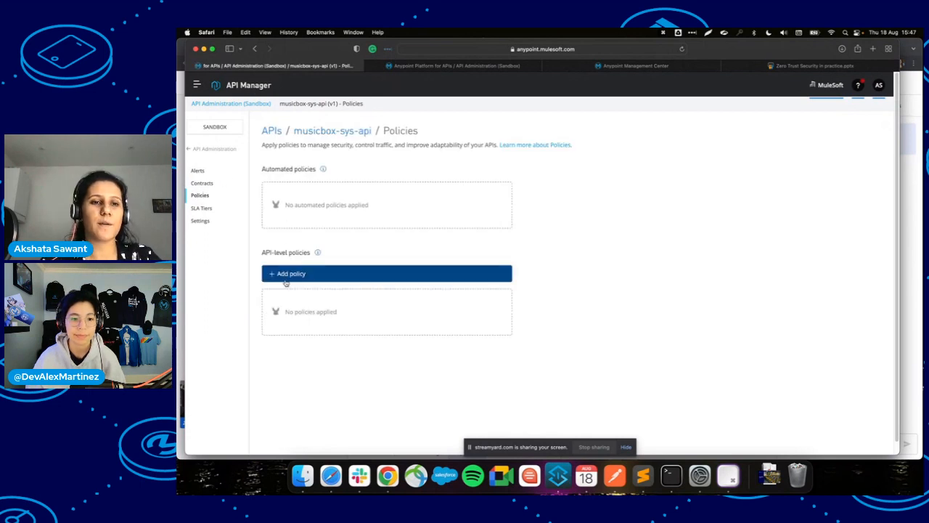
left_click(286, 282)
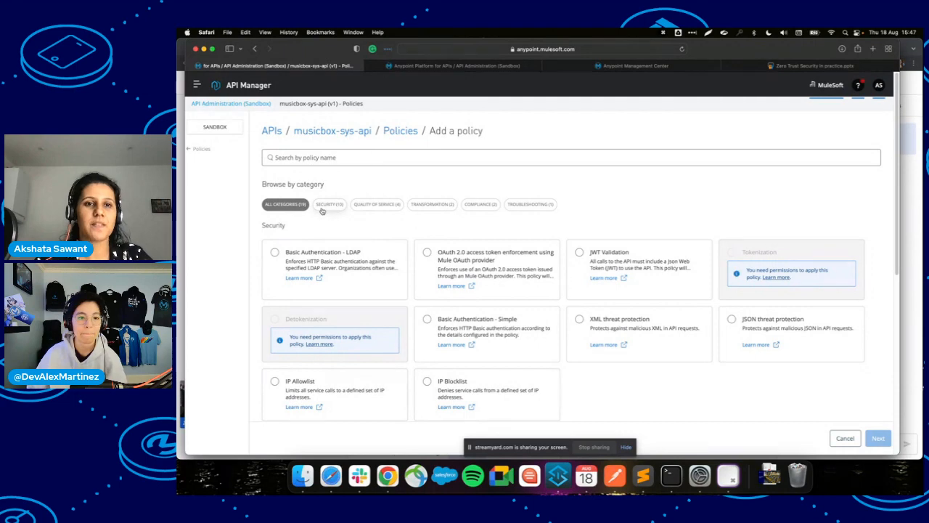
Filter policies by Quality of Service, Transformation, Compliance, Troubleshooting, then Security.
left_click(370, 205)
left_click(431, 204)
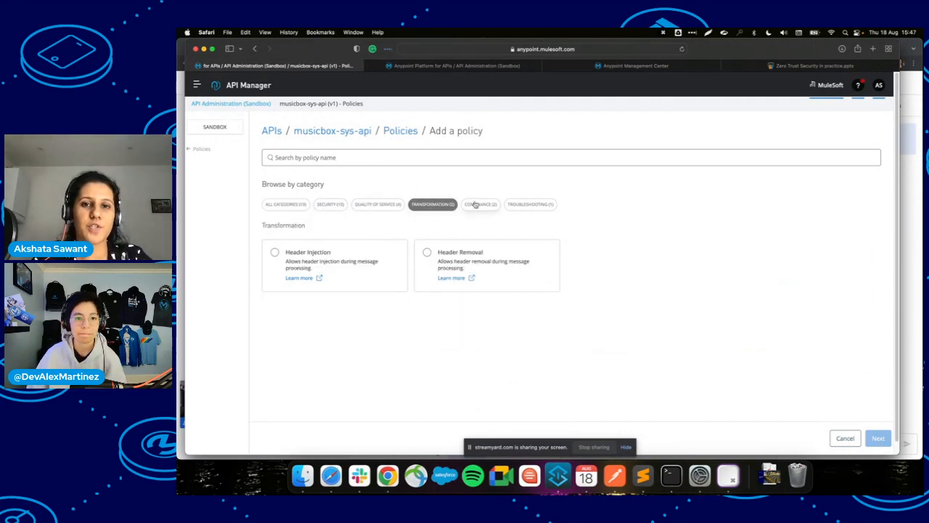
left_click(479, 204)
left_click(531, 206)
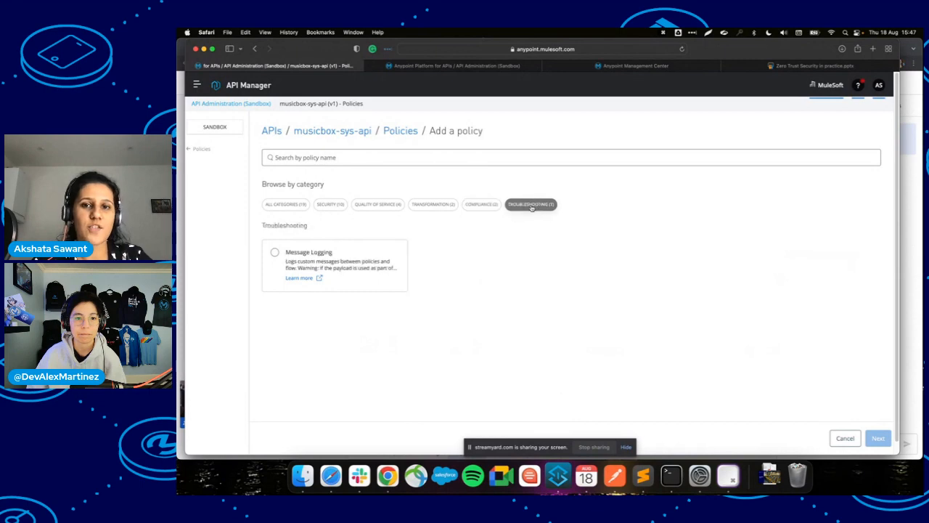
left_click(329, 205)
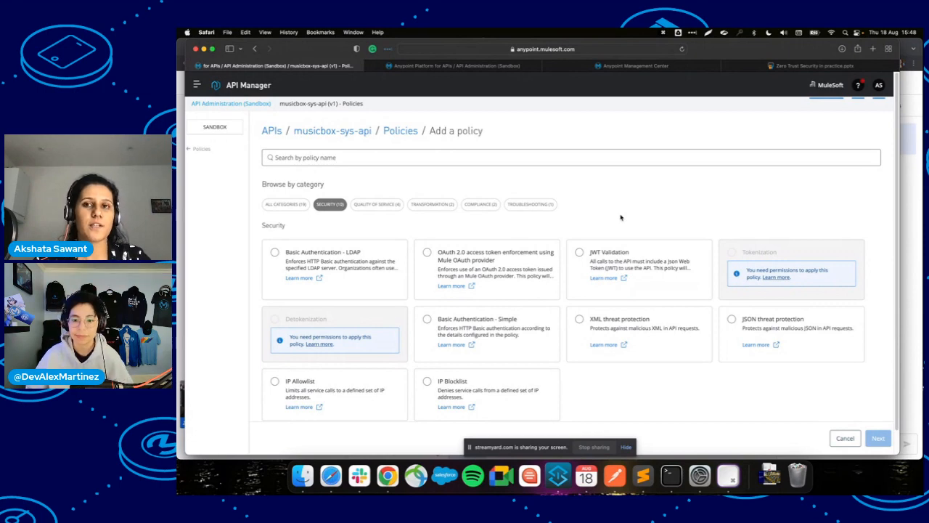
Reload the Add a policy page, then check musicbox-sys-api-new's logs report a zero-downtime update.
left_click(653, 67)
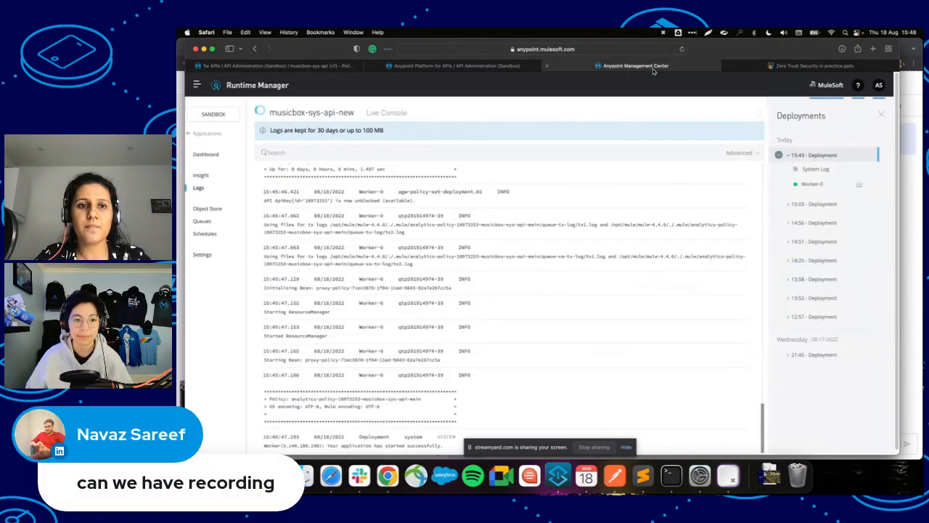
scroll(450, 383, "up", 2)
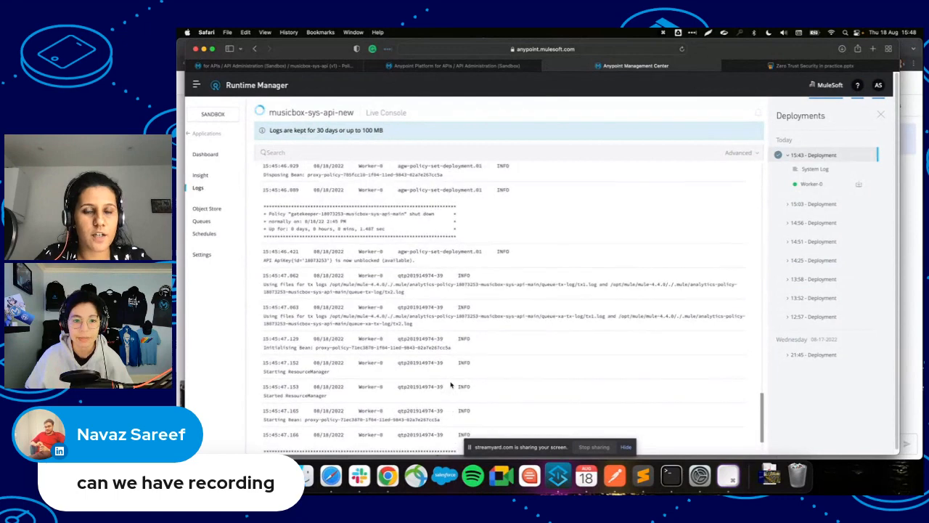
scroll(450, 383, "down", 2)
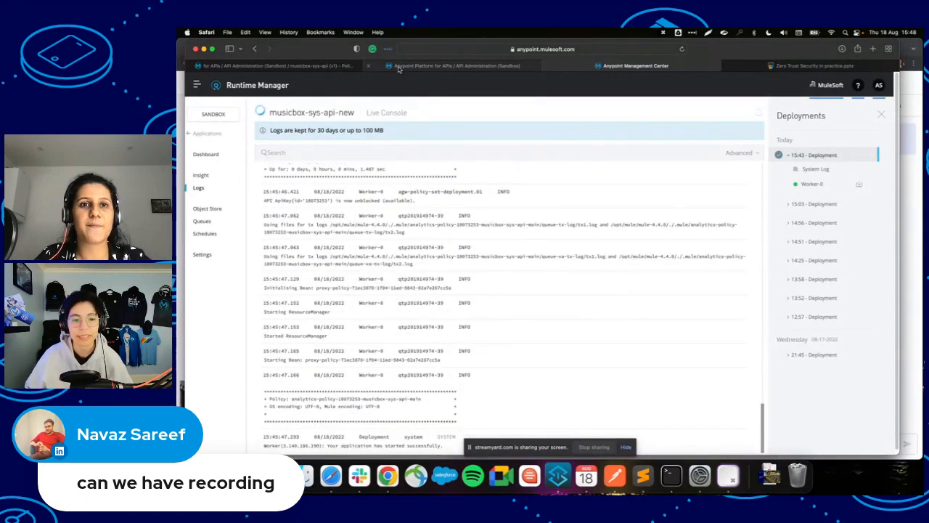
left_click(398, 67)
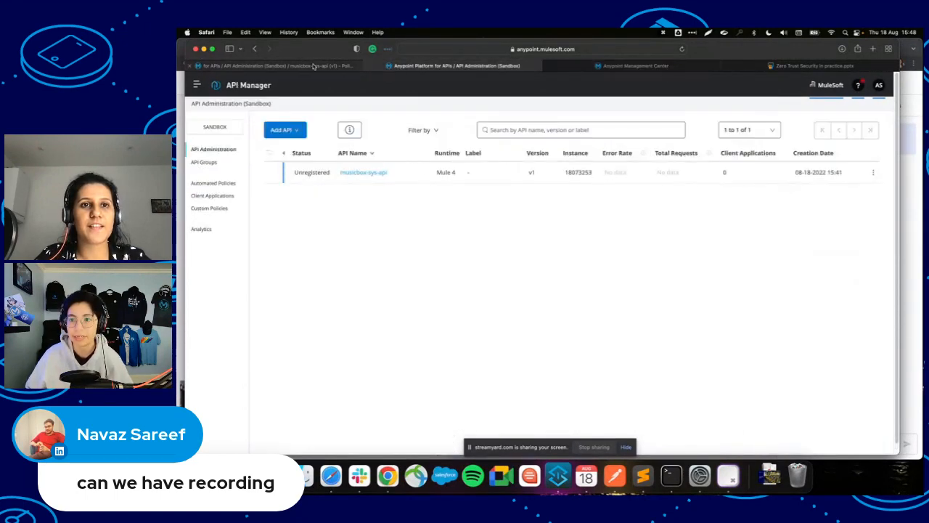
left_click(314, 66)
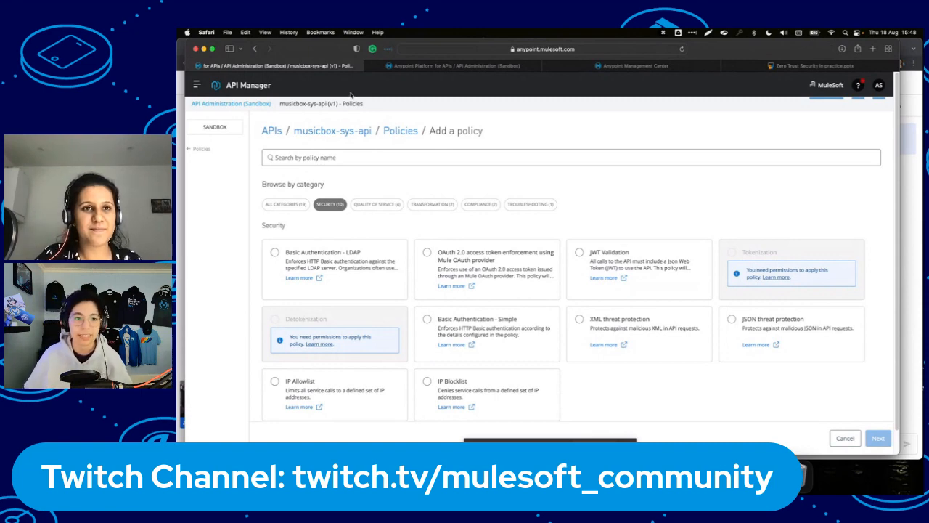
left_click(683, 50)
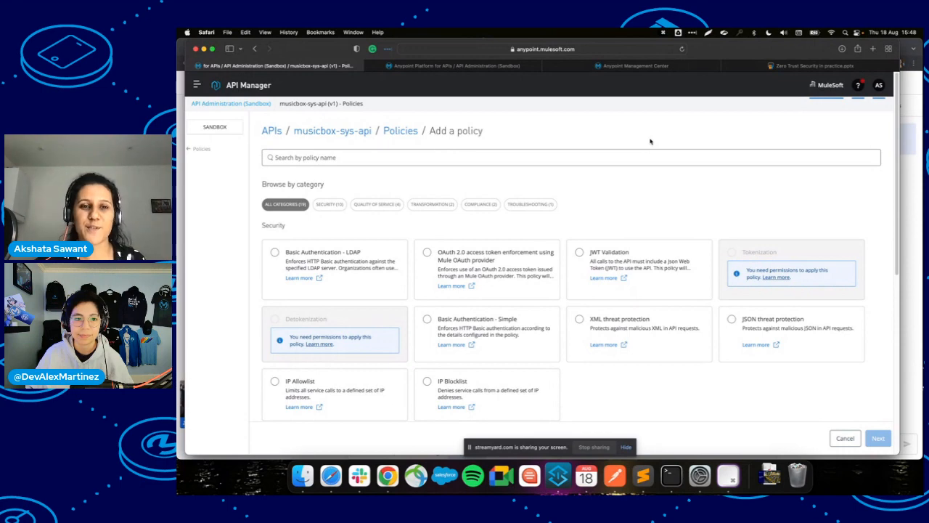
left_click(607, 66)
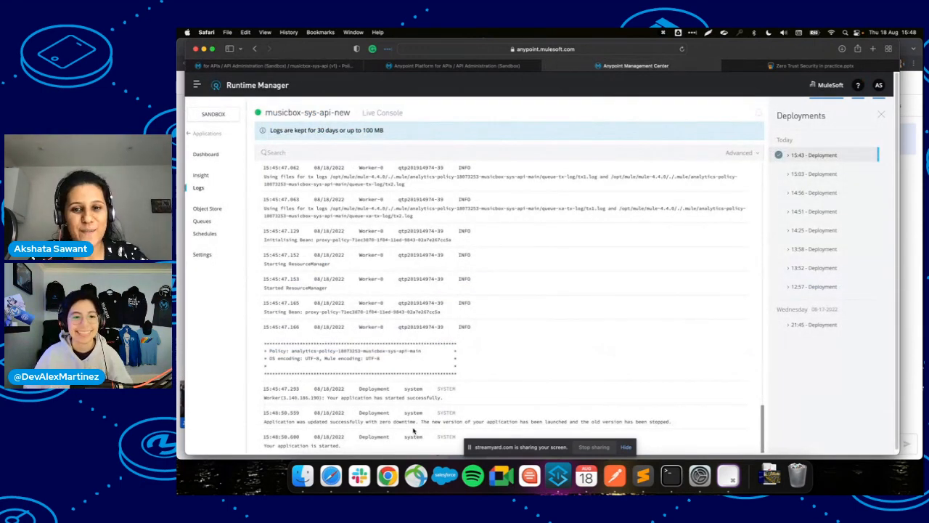
Locate API id 18073253 in the top lines of musicbox-sys-api-new's logs.
scroll(406, 413, "up", 1)
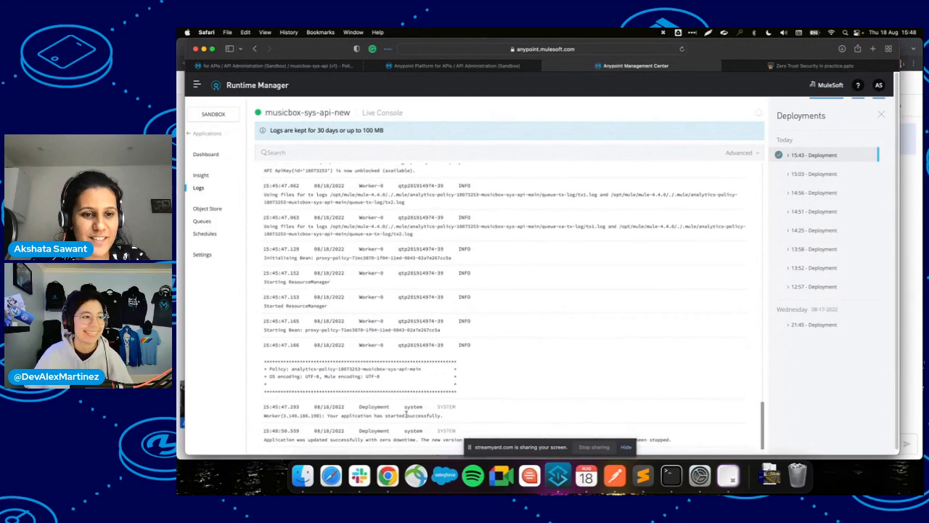
scroll(407, 417, "up", 2)
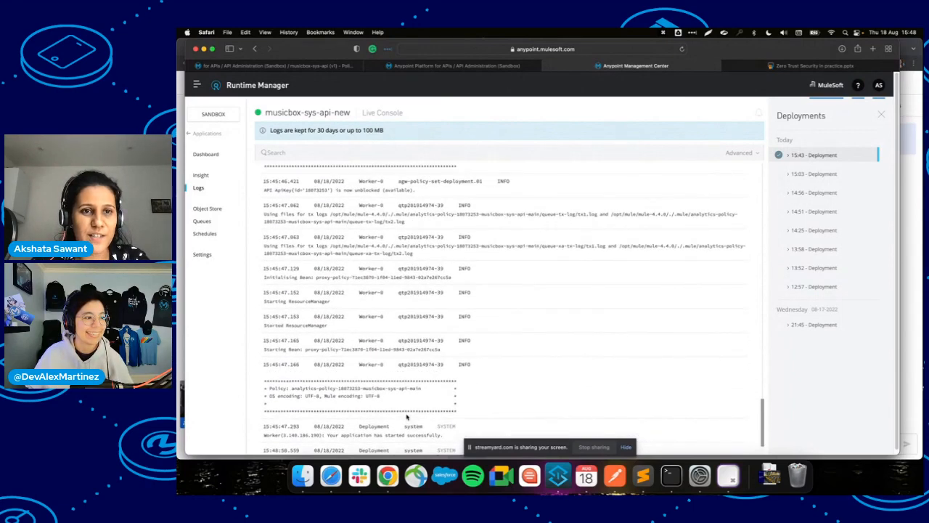
double_click(311, 189)
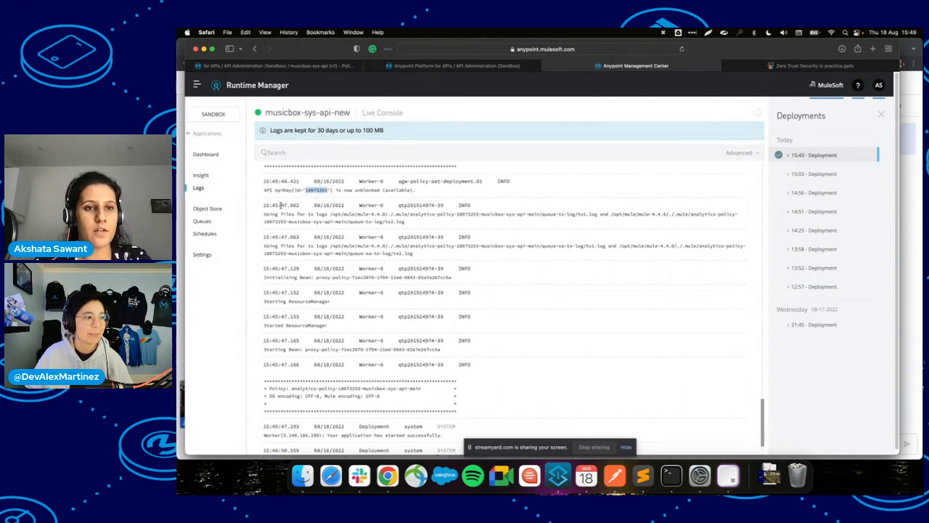
left_click_drag(270, 181, 346, 217)
left_click(347, 220)
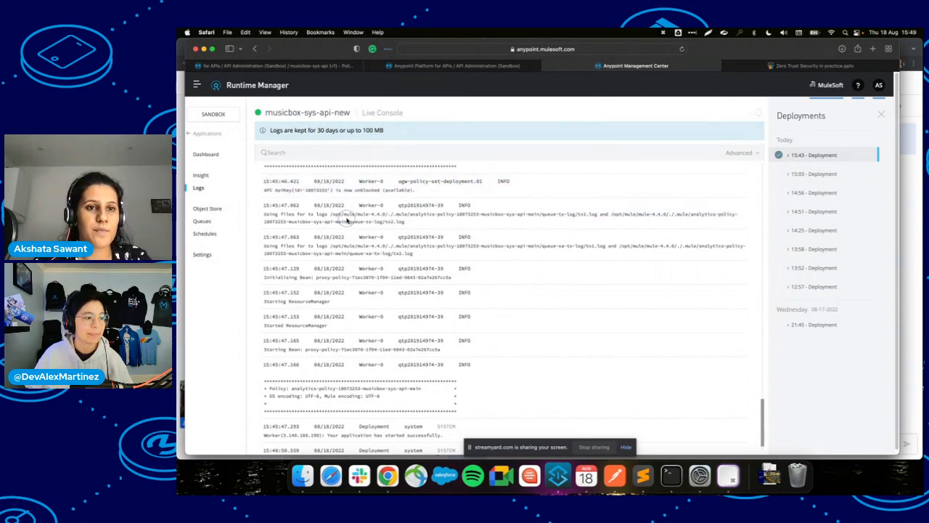
left_click_drag(253, 182, 406, 205)
left_click(395, 211)
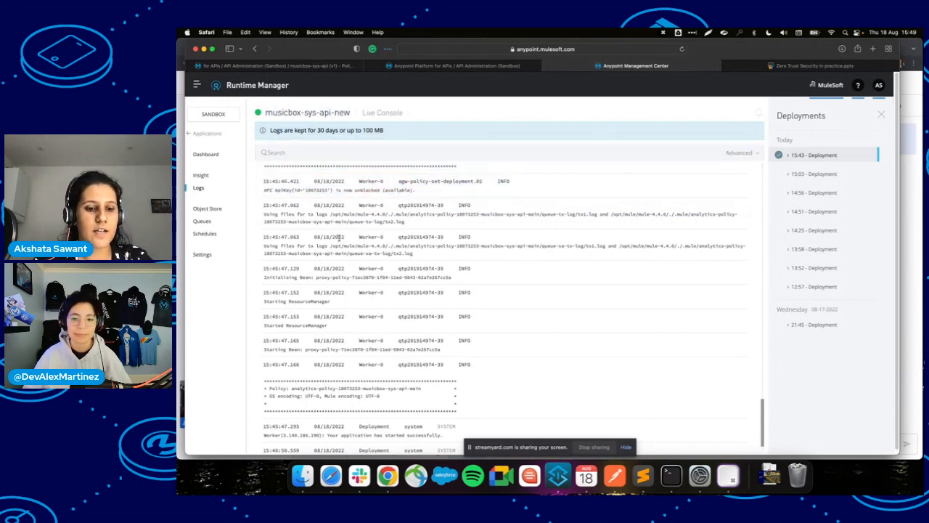
right_click(288, 197)
left_click(256, 174)
right_click(251, 170)
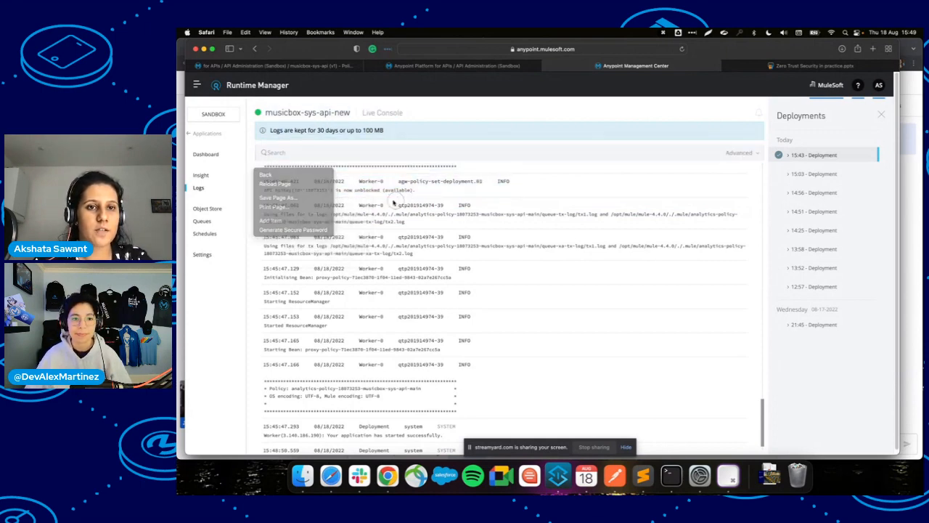
left_click(394, 203)
Find API id 18073253 in the log's ApiKey line, then return to Add a policy.
scroll(376, 207, "down", 1)
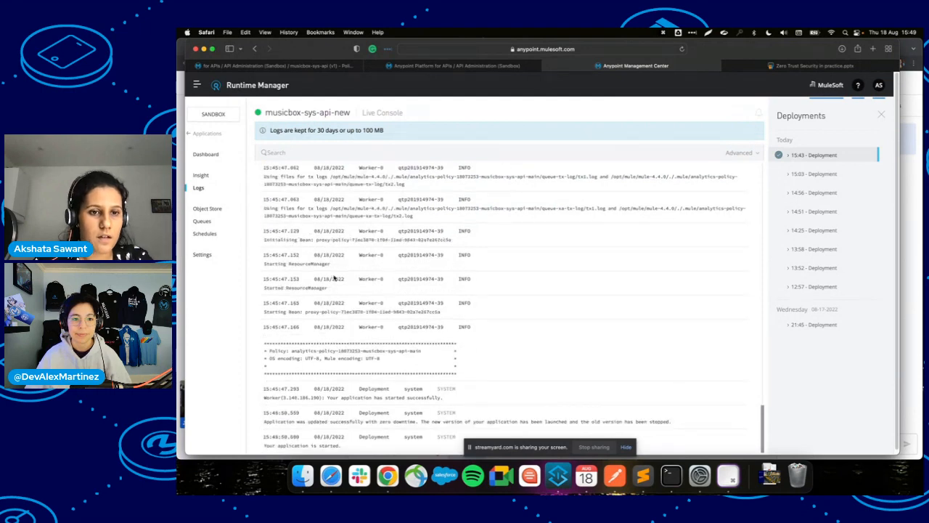
scroll(334, 276, "up", 5)
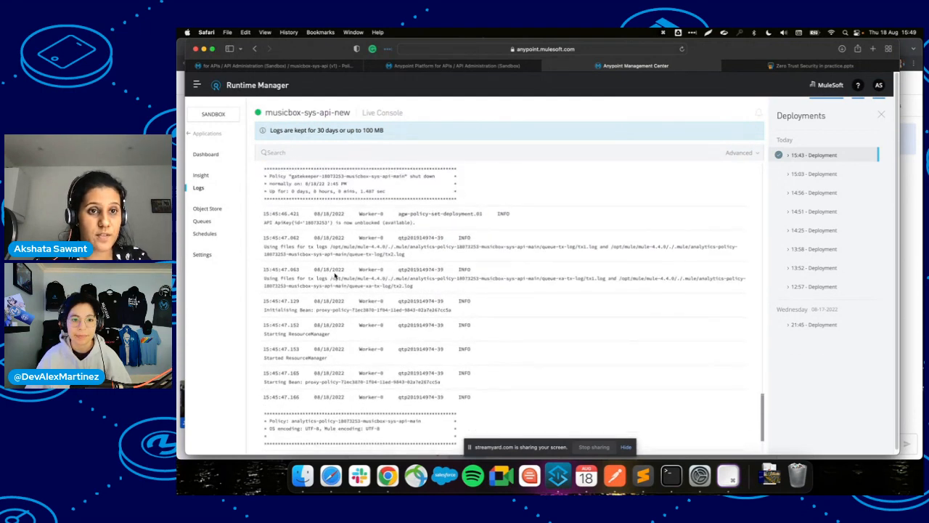
scroll(335, 276, "down", 5)
scroll(335, 276, "up", 5)
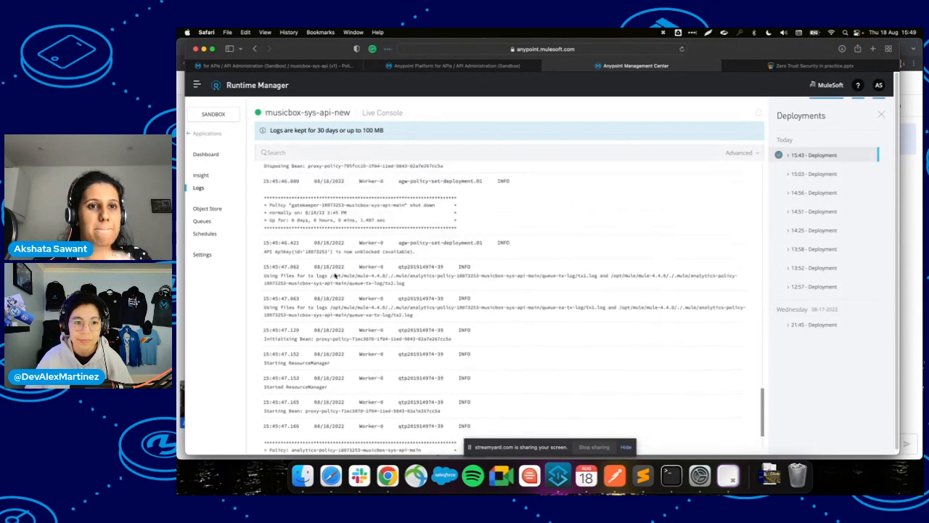
scroll(335, 276, "down", 5)
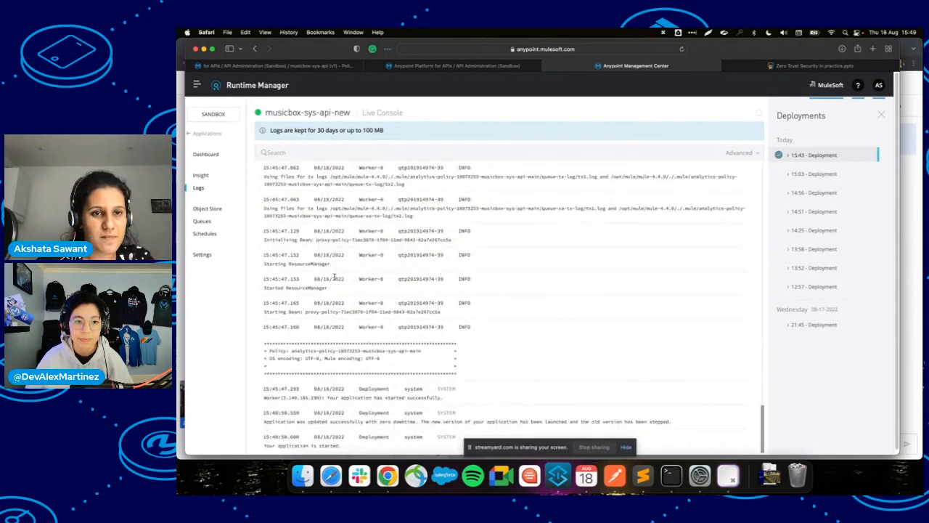
scroll(330, 239, "up", 5)
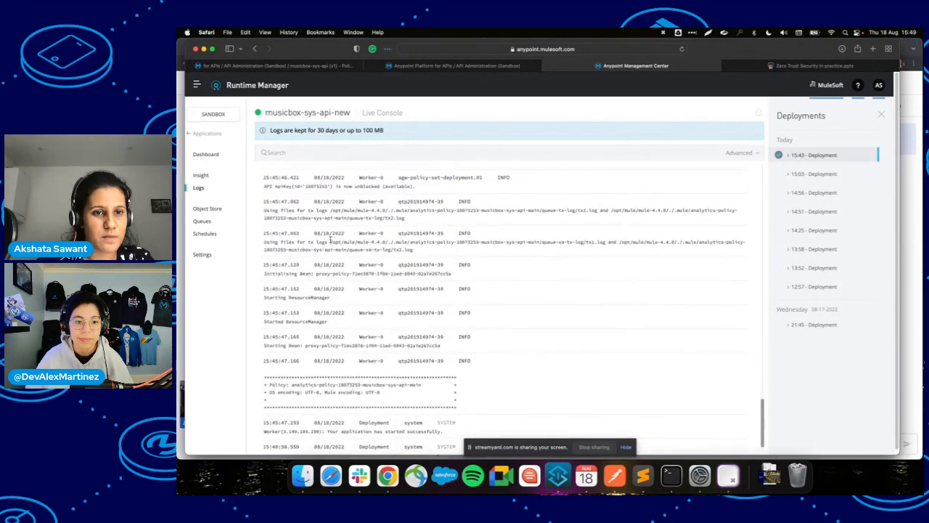
scroll(330, 240, "up", 3)
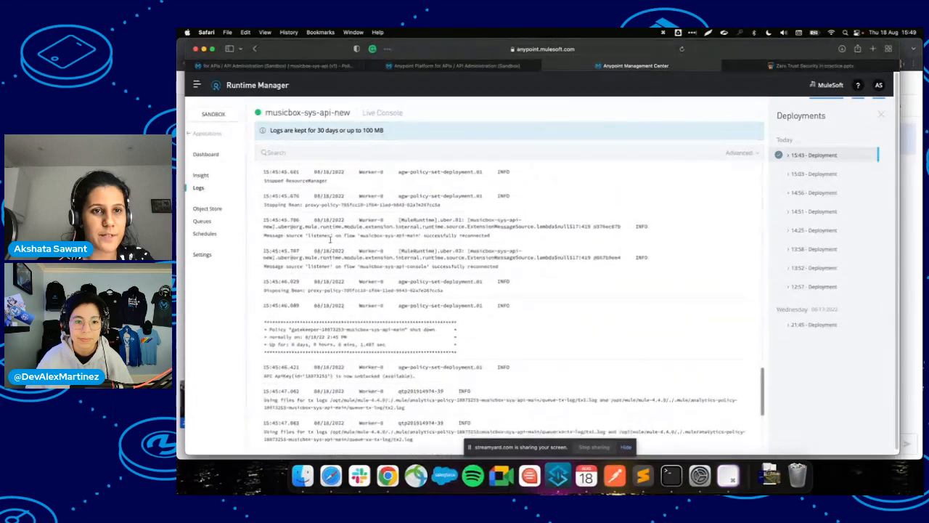
scroll(330, 239, "down", 3)
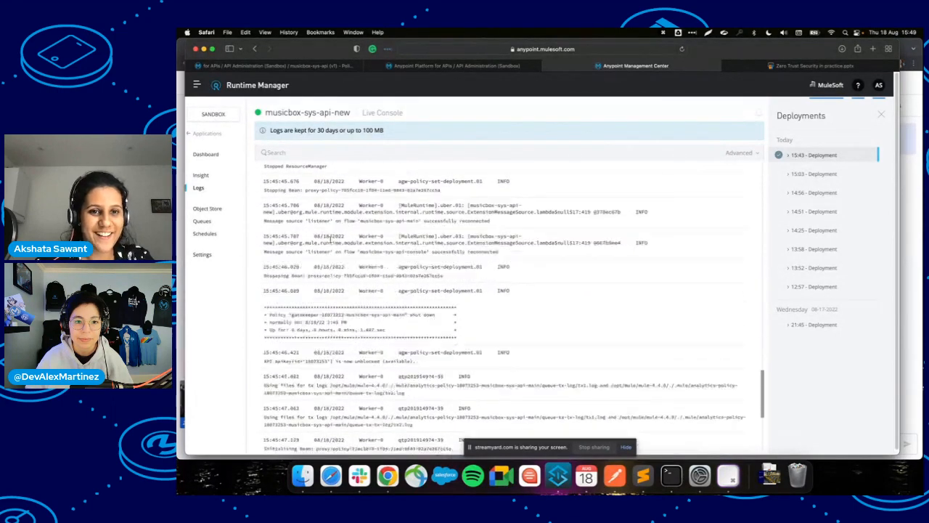
scroll(331, 239, "down", 2)
double_click(316, 267)
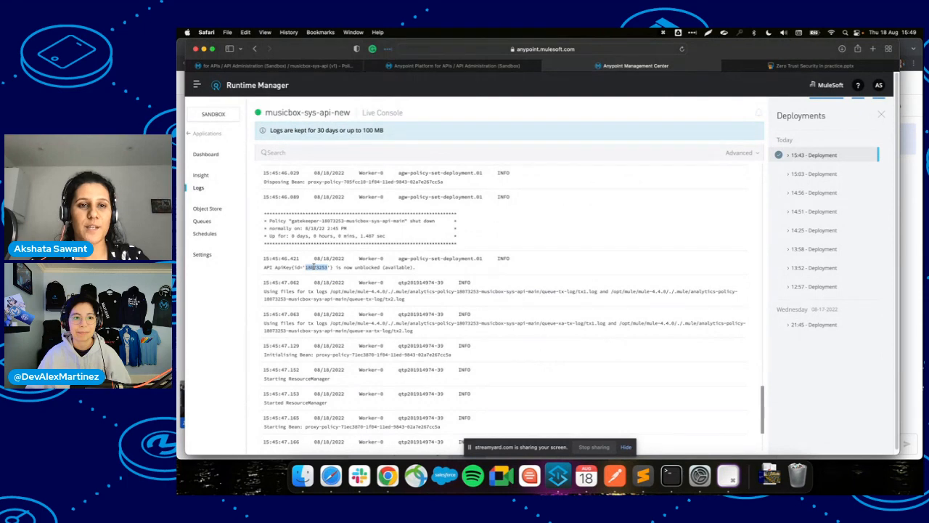
left_click(339, 66)
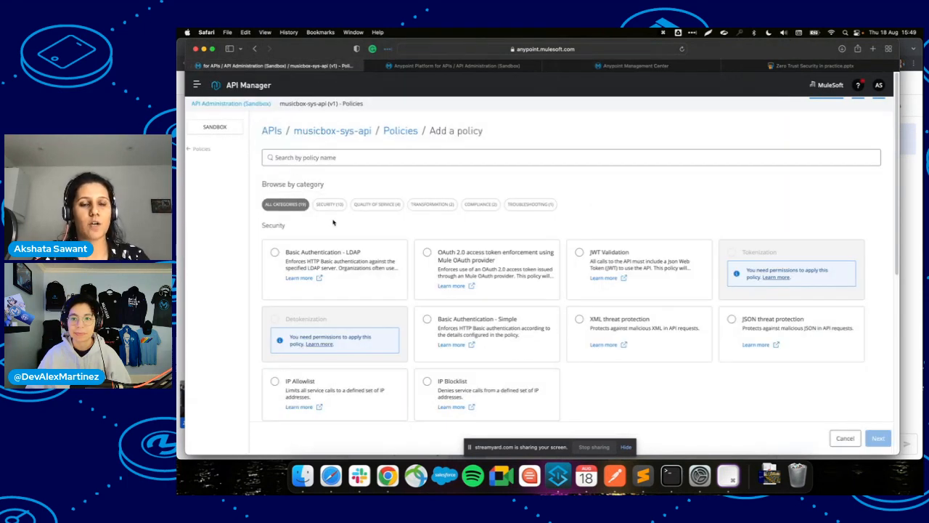
Leave Add a policy through the Policies back link and return to API Administration.
left_click(472, 65)
left_click(305, 65)
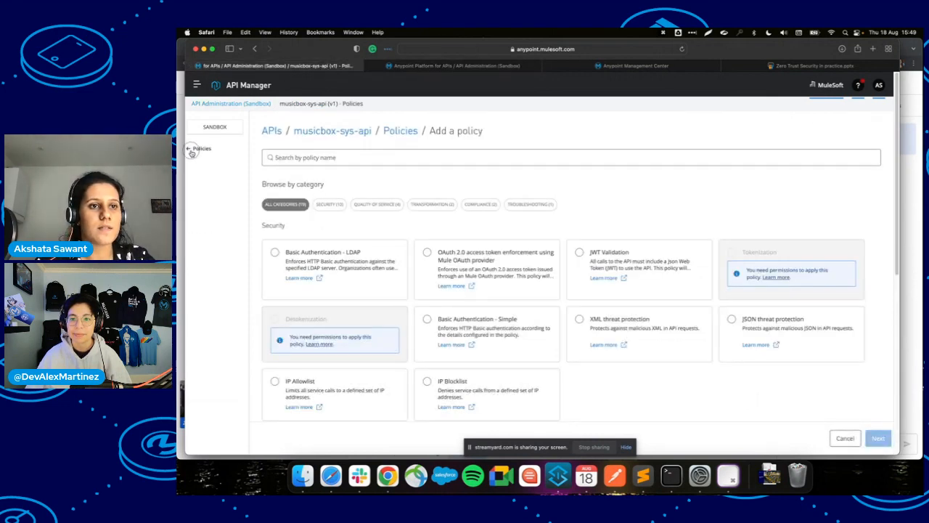
left_click(195, 149)
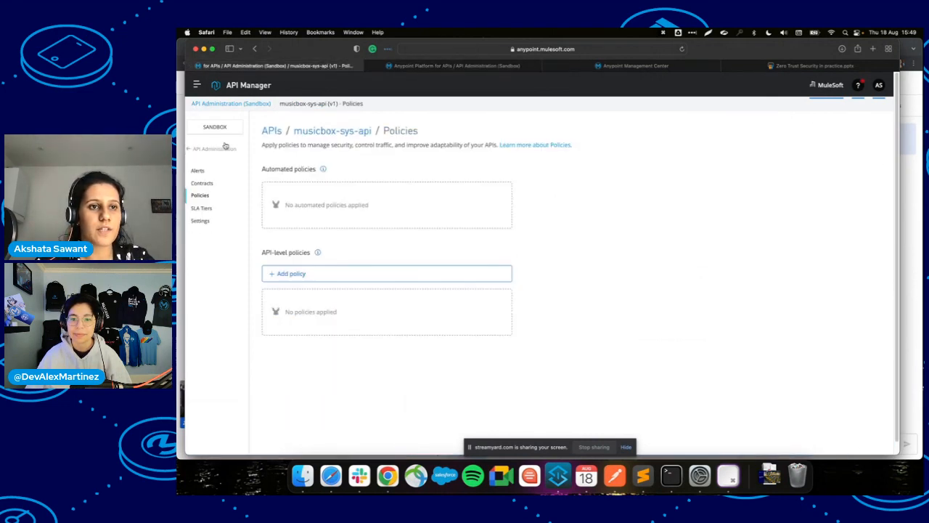
left_click(192, 149)
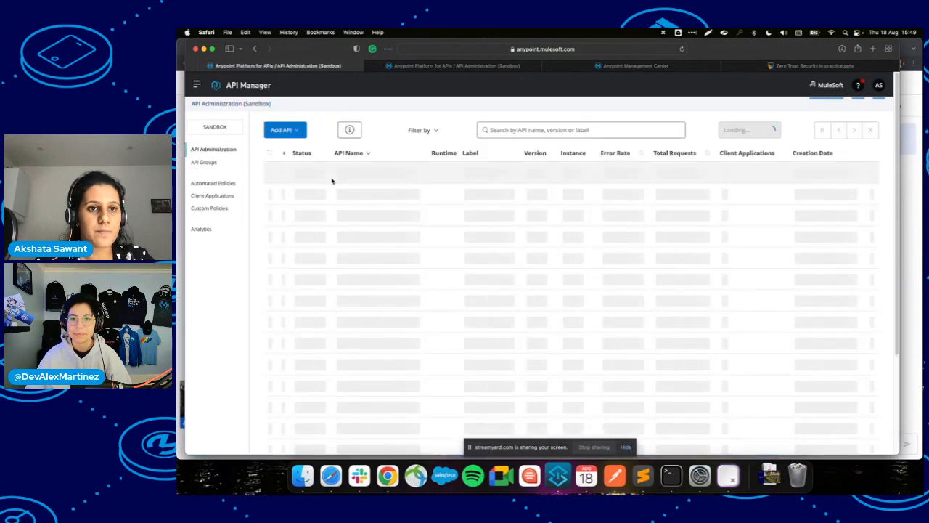
Look over the musicbox-sys-api settings and instance details, then go to its empty Policies page.
left_click(343, 175)
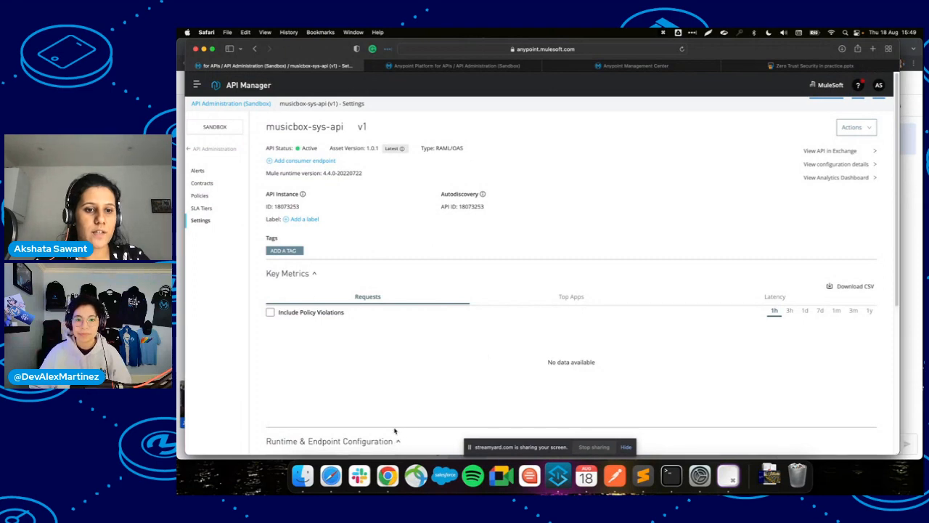
scroll(392, 382, "down", 1)
scroll(393, 382, "down", 3)
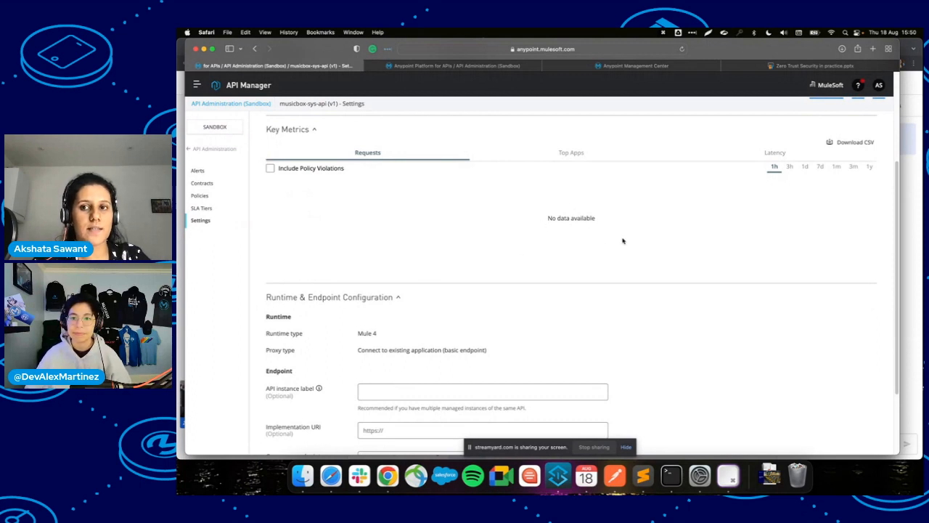
scroll(590, 194, "up", 1)
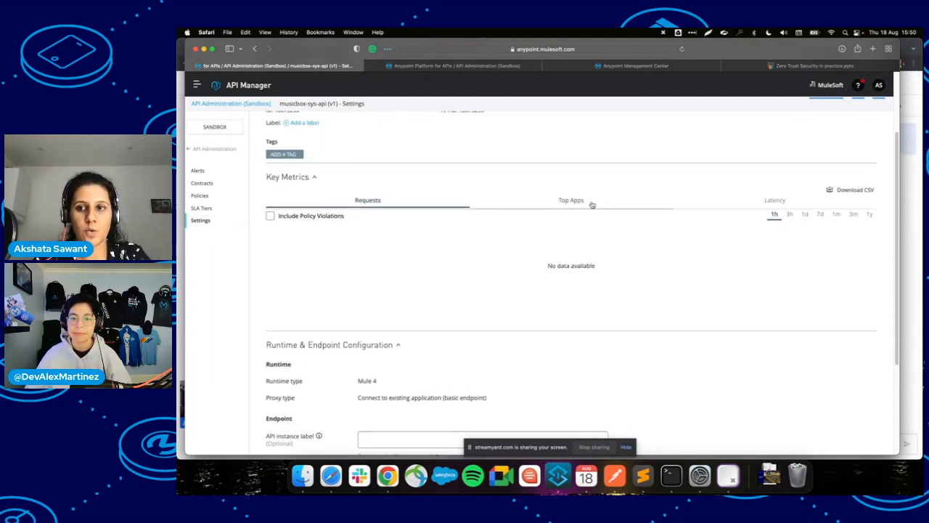
scroll(574, 291, "up", 1)
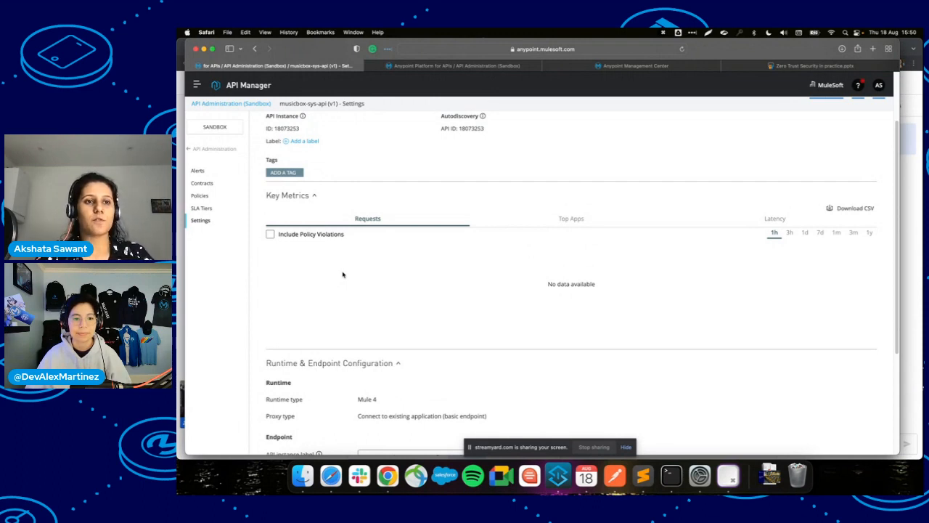
left_click(204, 196)
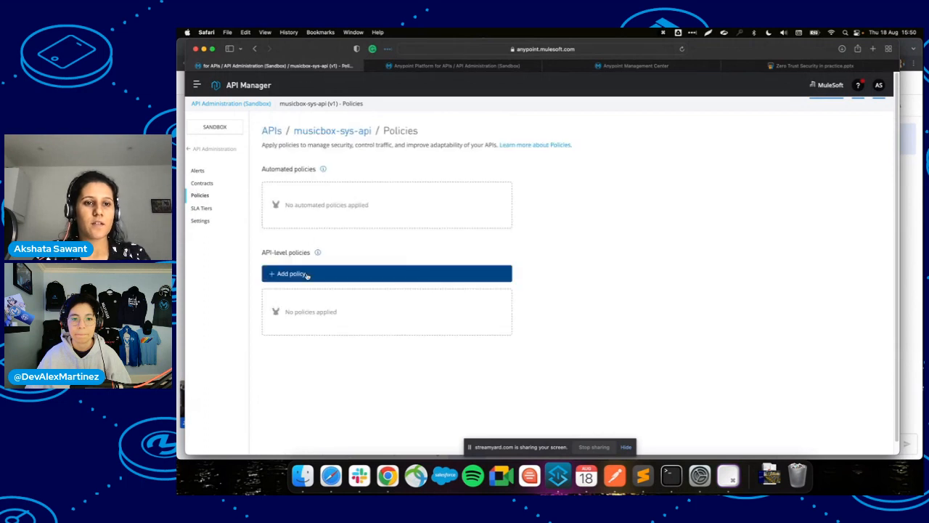
Start a new policy for musicbox-sys-api with Basic Authentication - Simple, browsing the policy categories.
left_click(305, 274)
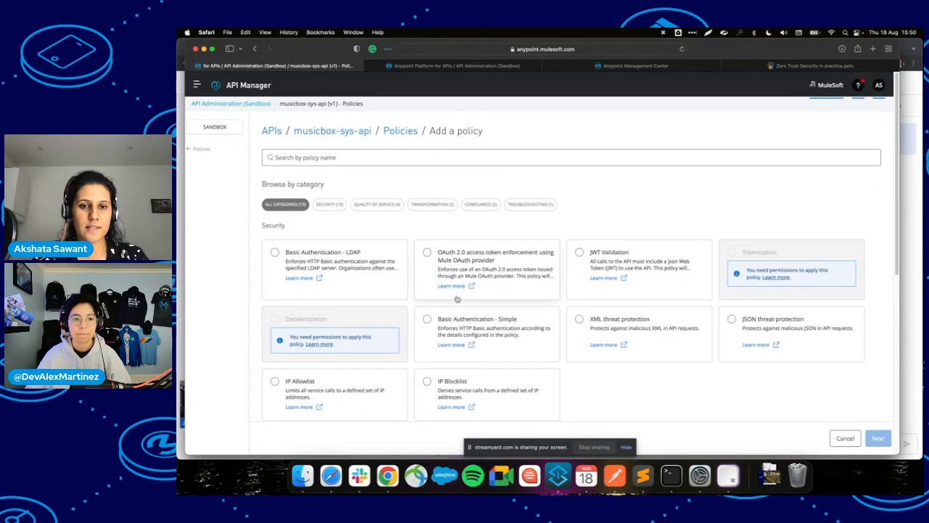
left_click(468, 322)
scroll(468, 320, "down", 2)
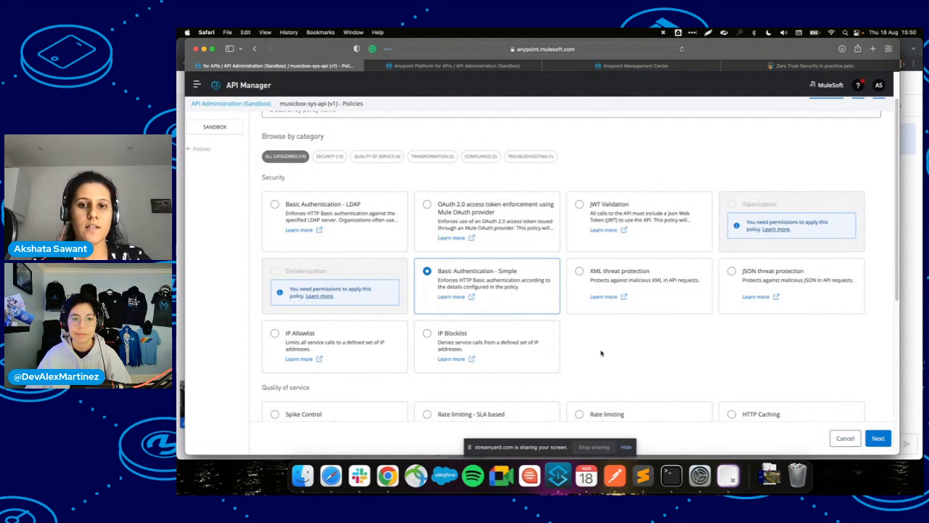
scroll(602, 353, "down", 2)
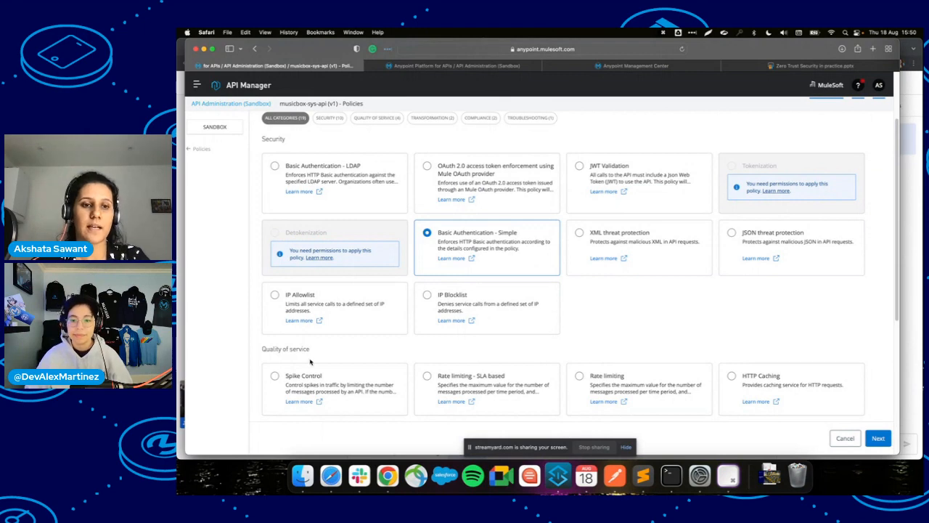
scroll(310, 361, "down", 1)
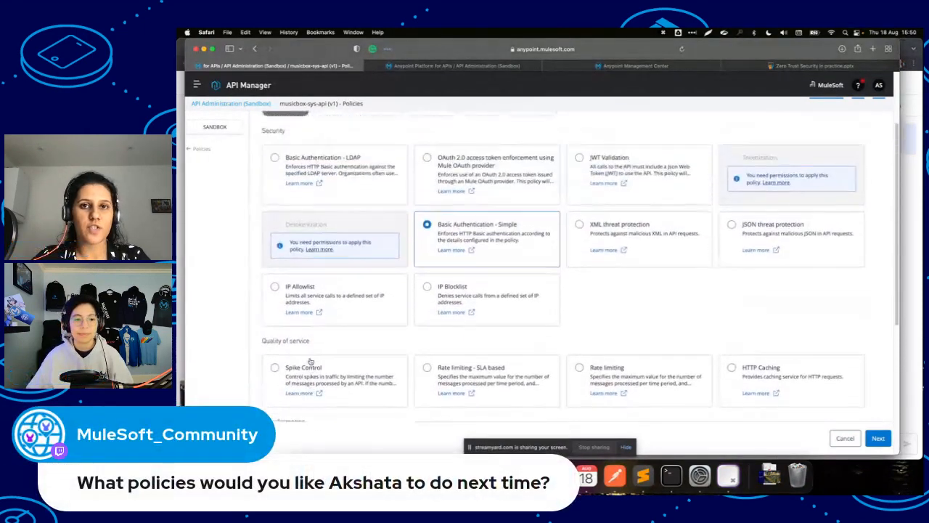
scroll(310, 361, "up", 2)
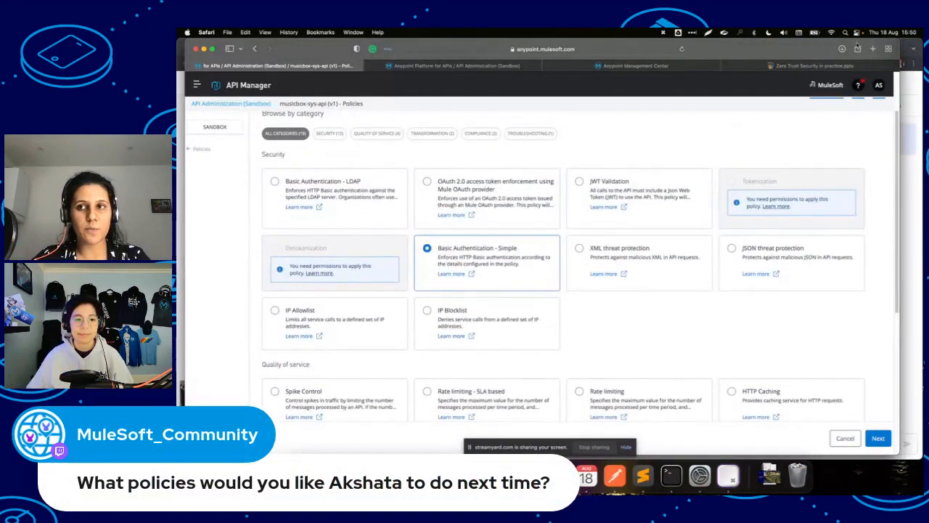
Search Google in a new Safari tab for 'mulesoft documentation policies'.
left_click(873, 48)
type("mu")
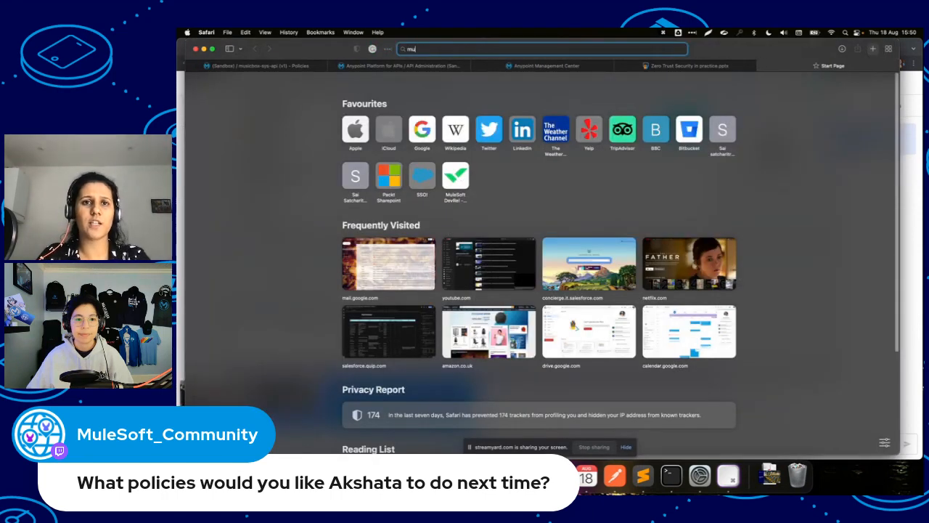
type("lesoft d")
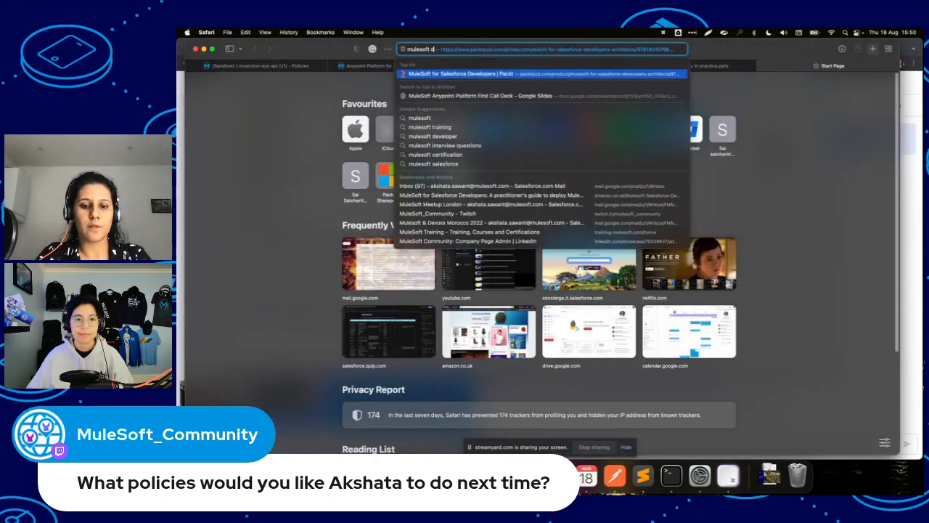
type("ocument")
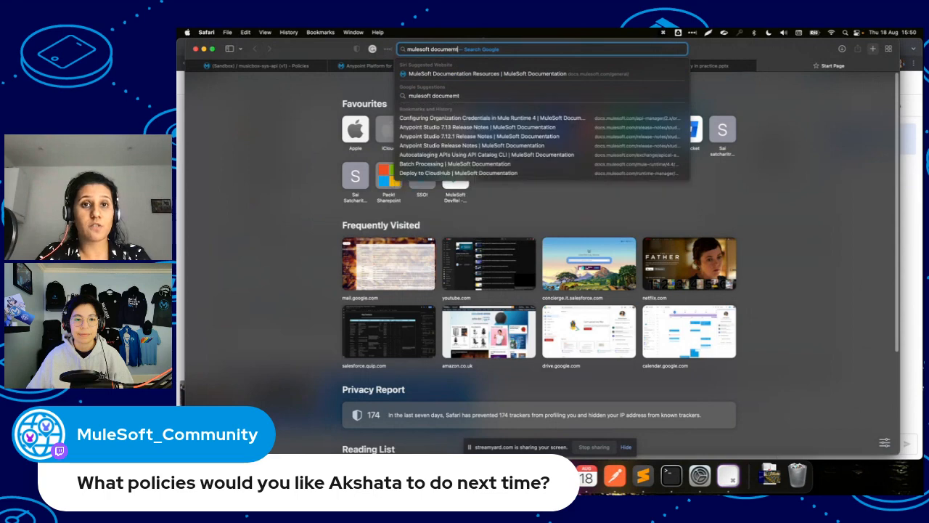
key("BackSpace")
type("ntaio")
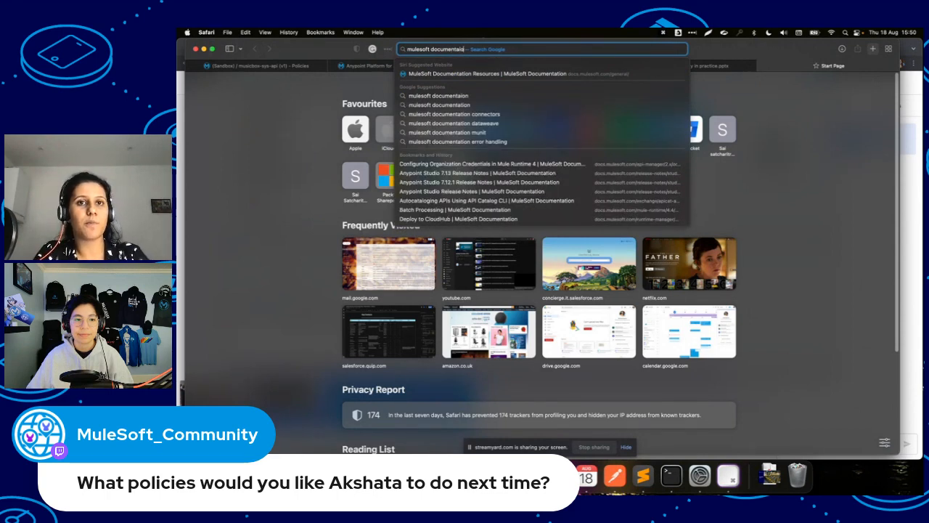
key("BackSpace")
key("BackSpace")
type("tion polic")
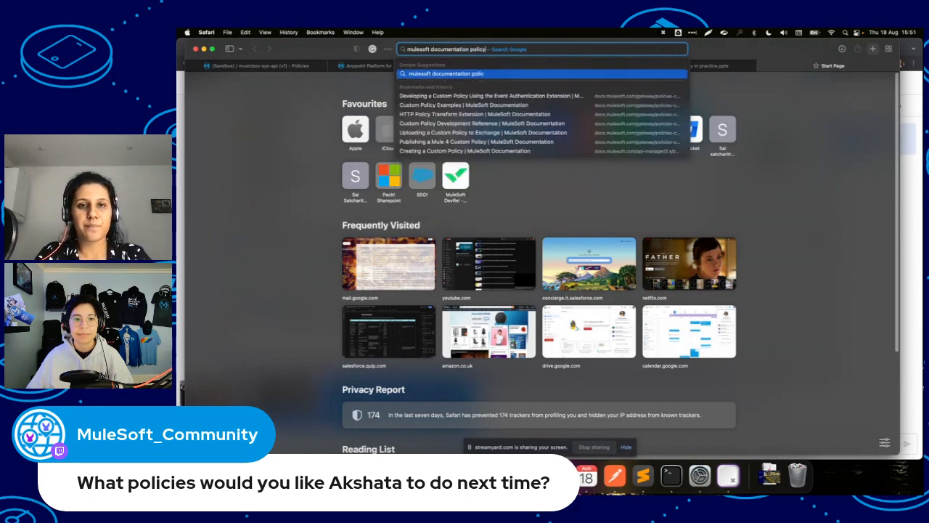
type("ies")
key("Return")
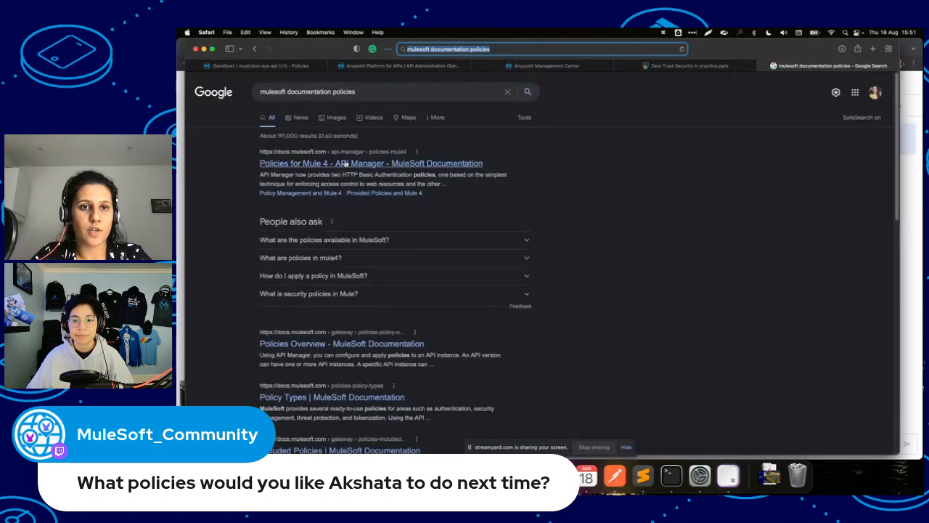
Open the Policies for Mule 4 documentation result and accept all cookies.
left_click(346, 166)
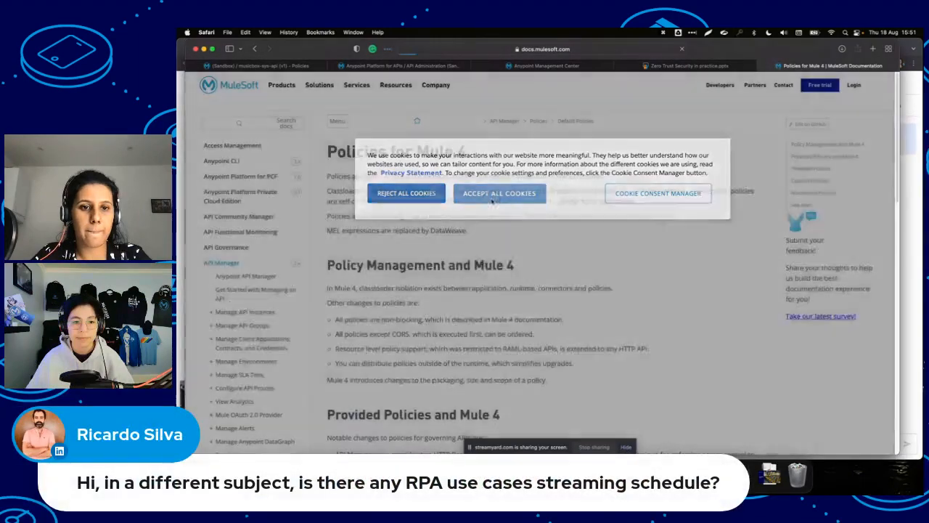
left_click(492, 193)
scroll(450, 295, "down", 15)
scroll(450, 295, "up", 5)
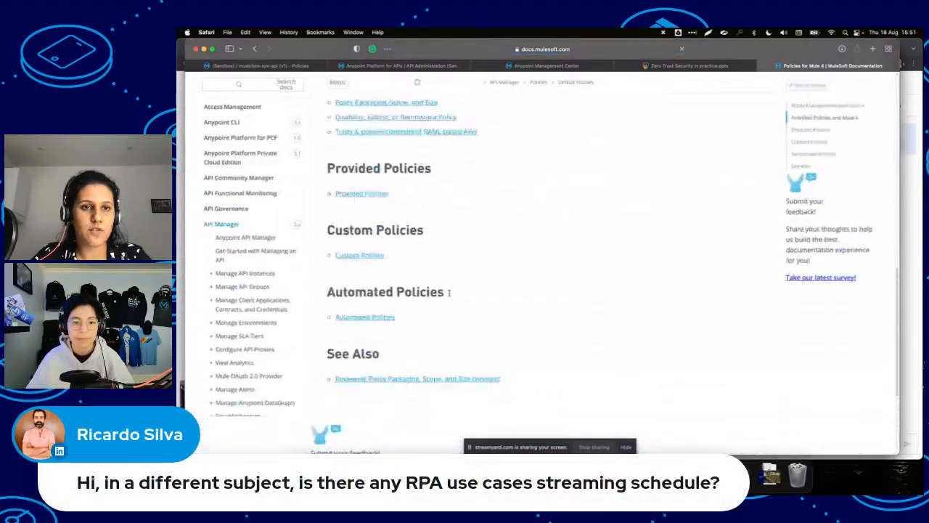
scroll(352, 330, "up", 3)
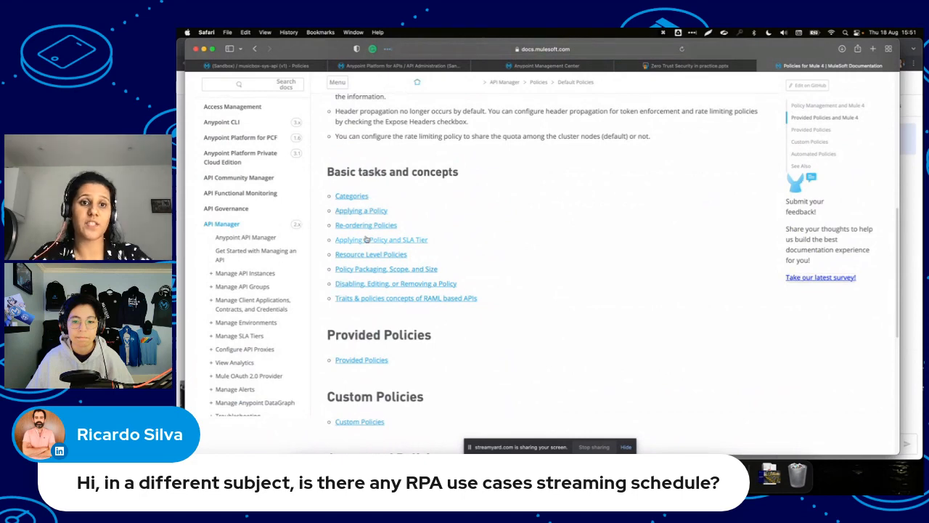
scroll(366, 240, "up", 4)
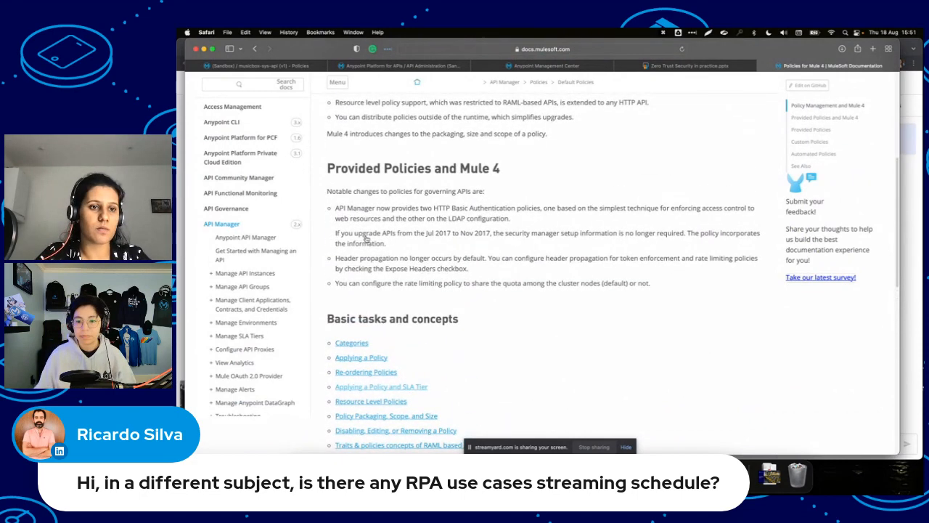
scroll(348, 246, "down", 2)
scroll(334, 247, "down", 10)
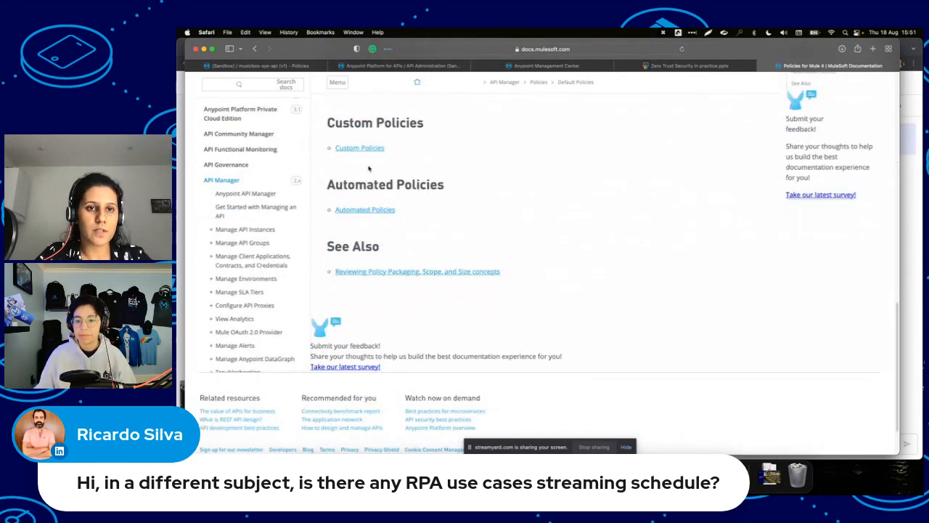
Open the Automated Policies documentation page and skim it.
left_click(366, 211)
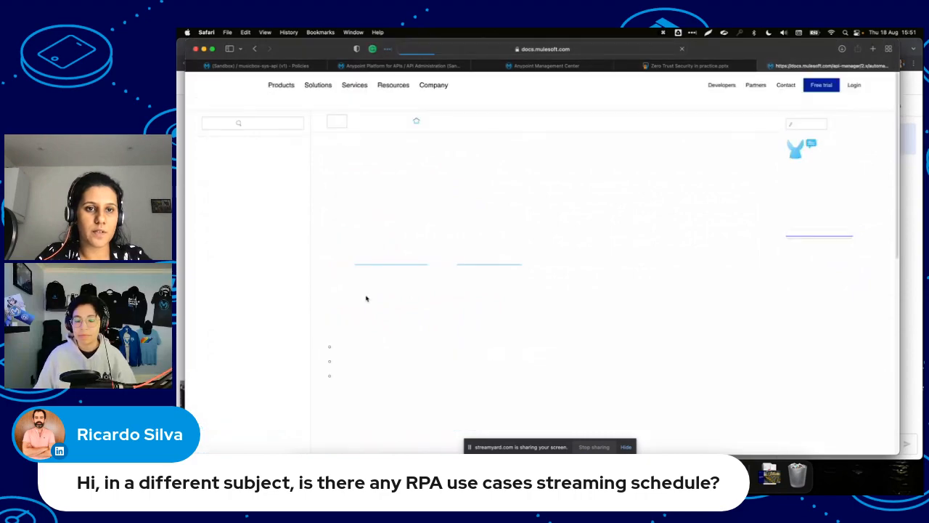
scroll(366, 298, "down", 10)
scroll(366, 294, "up", 7)
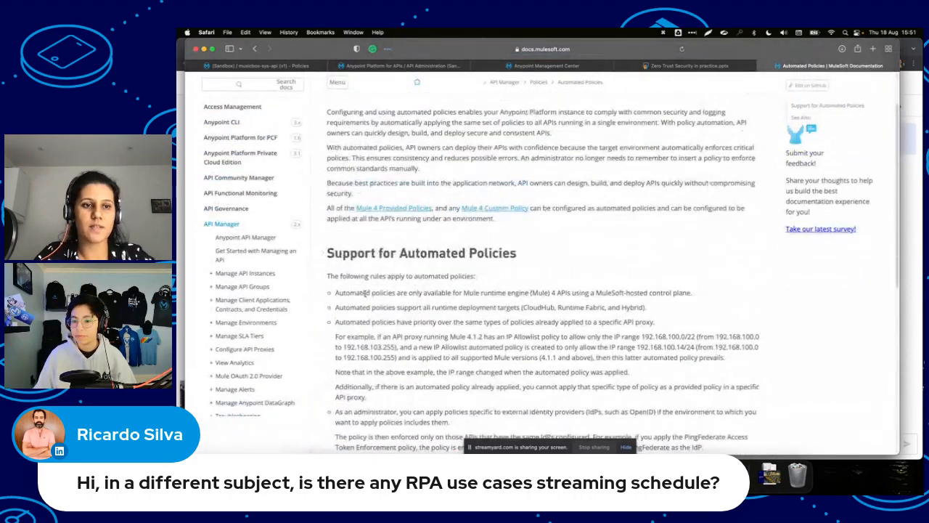
left_click(517, 65)
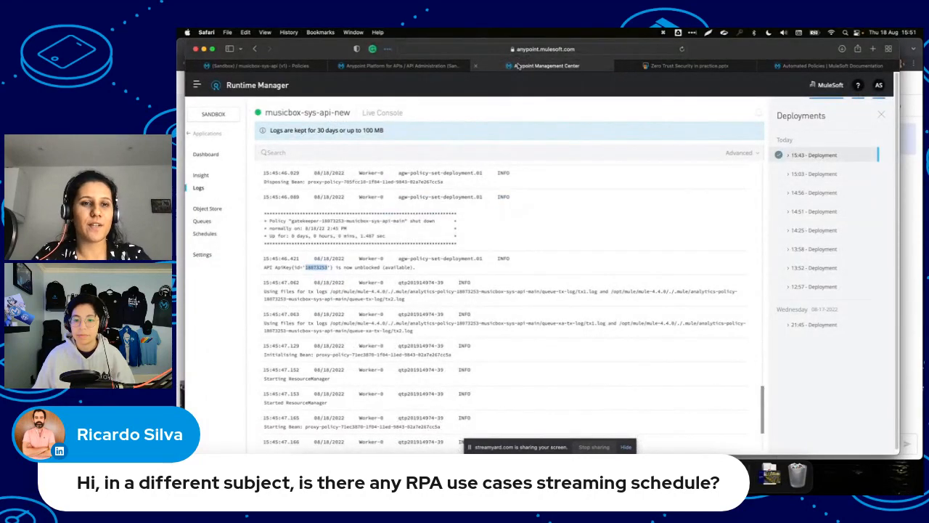
Switch back through the Anypoint tabs to the policy picker with Basic Authentication - Simple chosen.
left_click(412, 65)
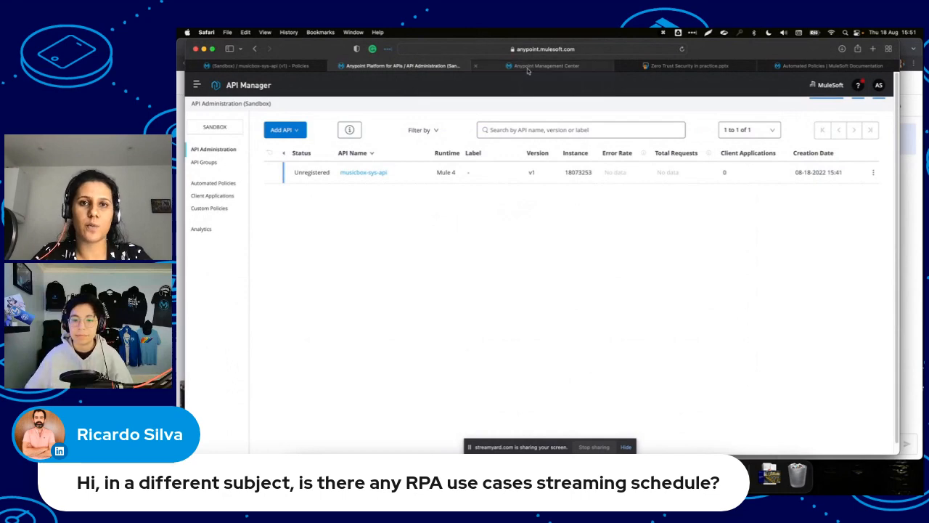
left_click(530, 69)
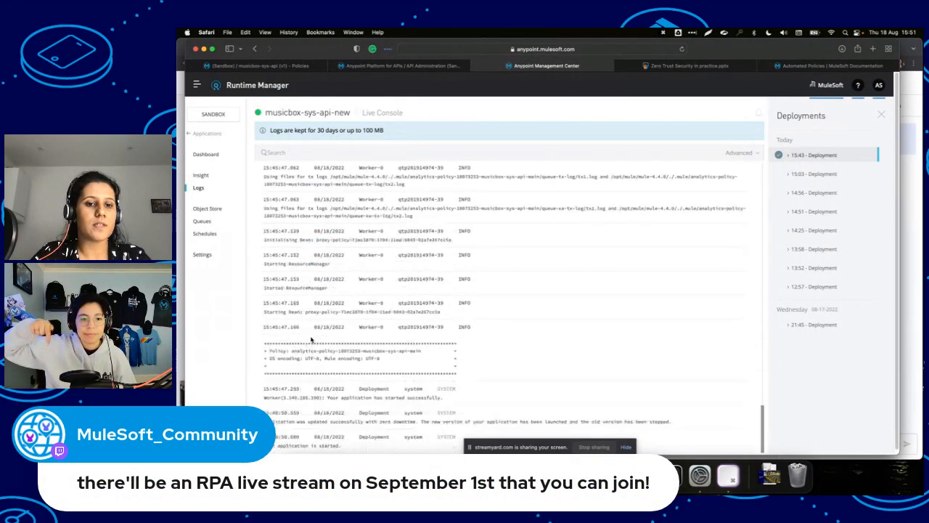
left_click(278, 67)
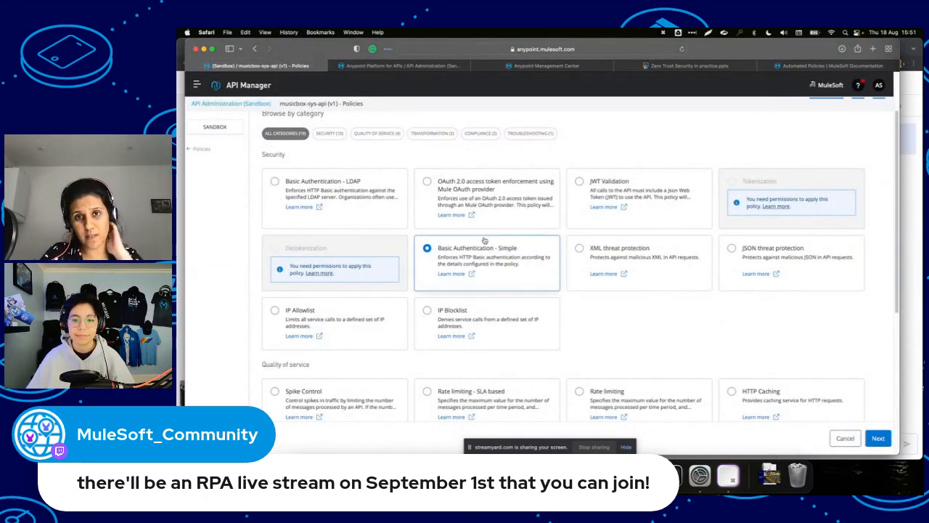
Enter the Basic Authentication username and password and keep policy version 1.3.1 (latest).
left_click(879, 439)
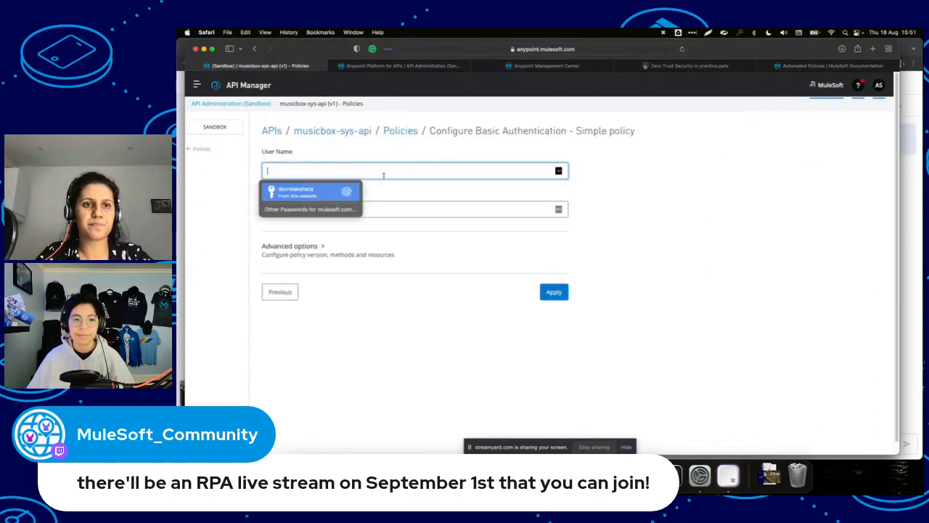
type("mulesoft")
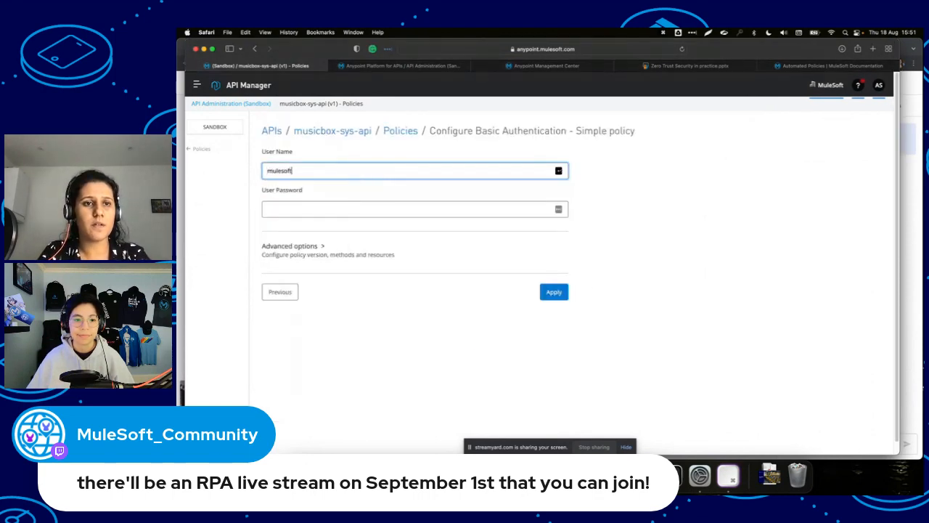
key("Tab")
type("••")
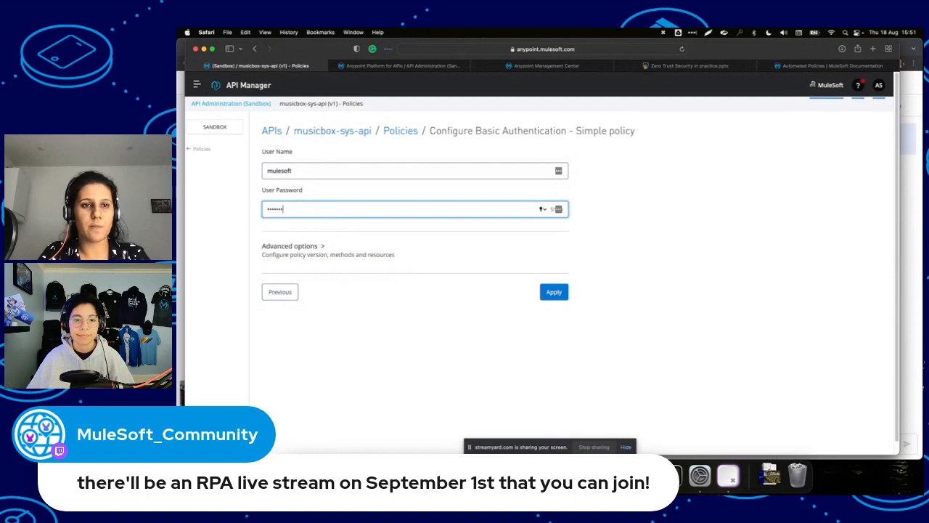
left_click(557, 209)
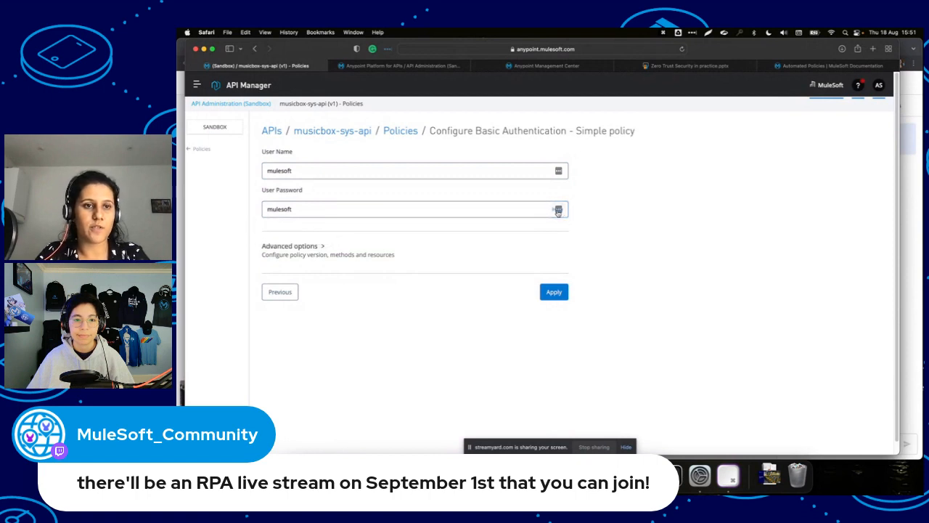
left_click(309, 249)
left_click(282, 291)
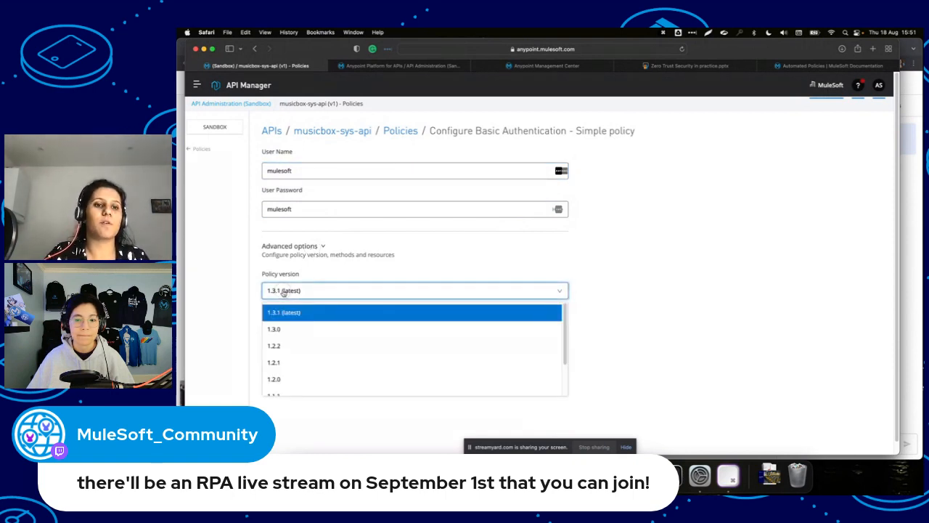
left_click(298, 312)
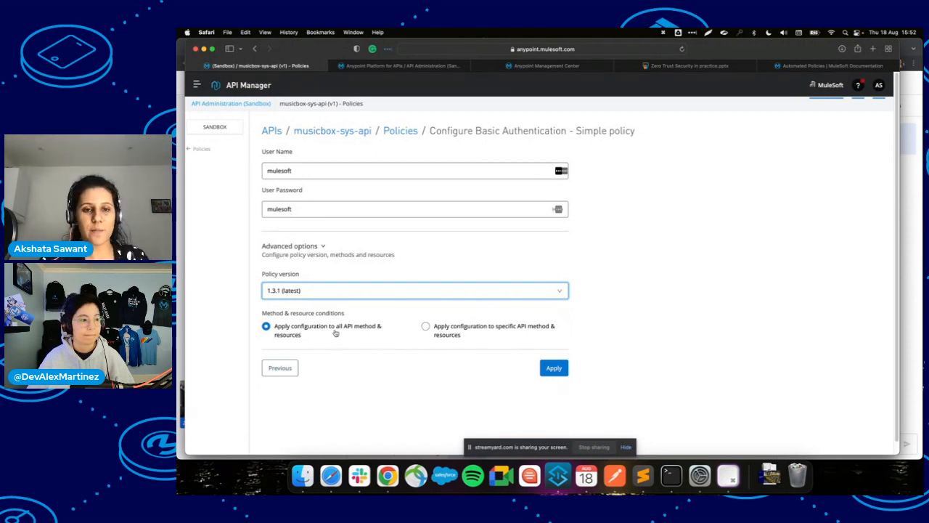
Restrict the policy to GET requests on specific resources and select the URI template regex field.
left_click(427, 327)
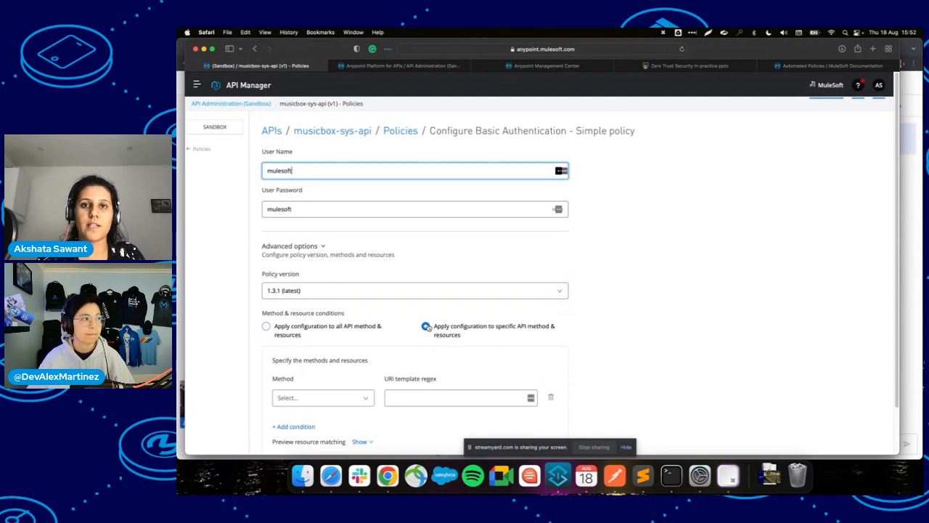
scroll(429, 328, "down", 2)
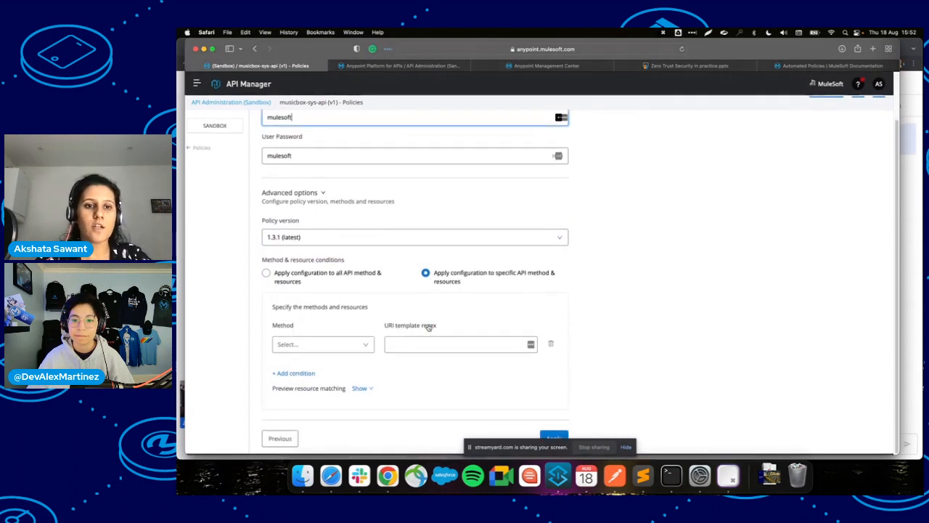
left_click(355, 347)
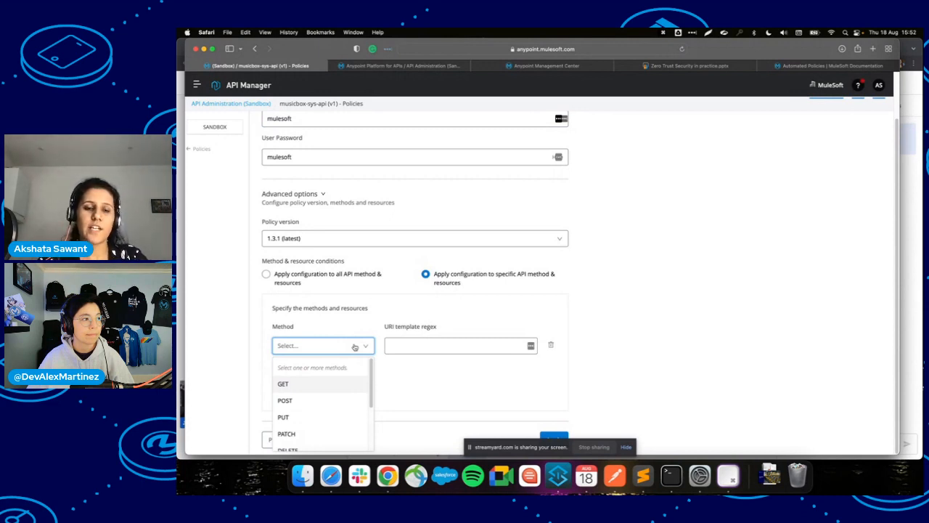
left_click(334, 386)
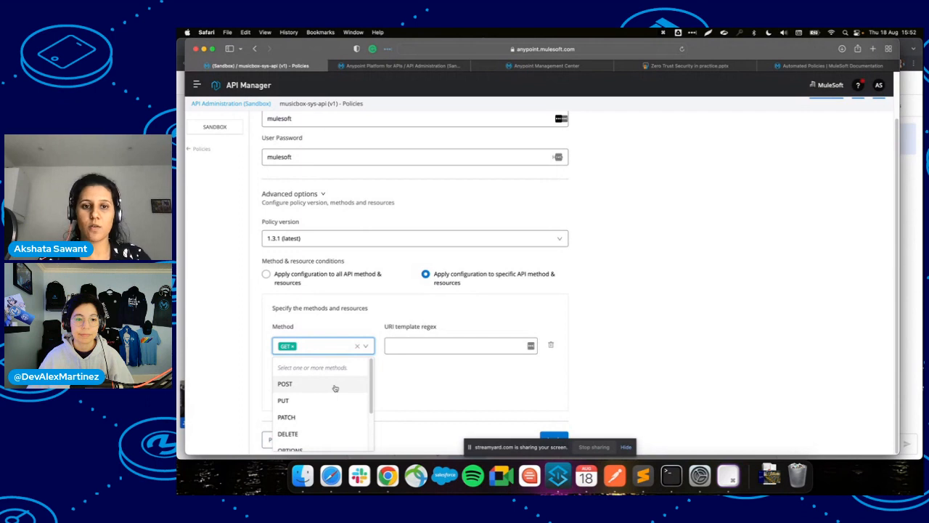
left_click(398, 339)
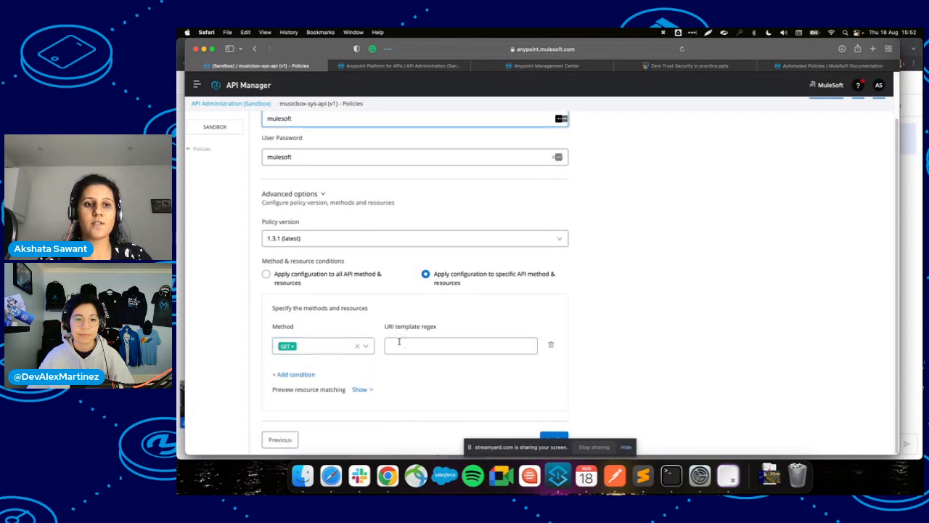
left_click(398, 342)
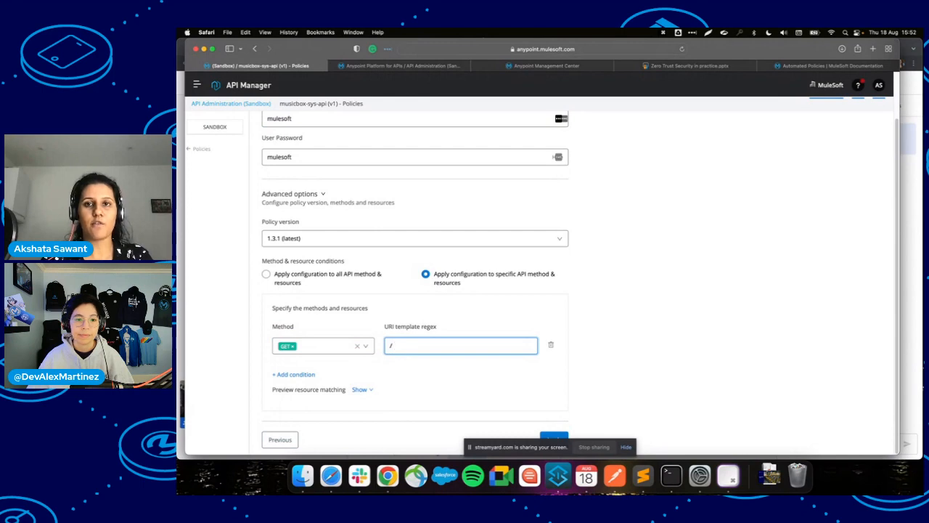
Switch over to the Automated Policies documentation tab.
left_click(353, 66)
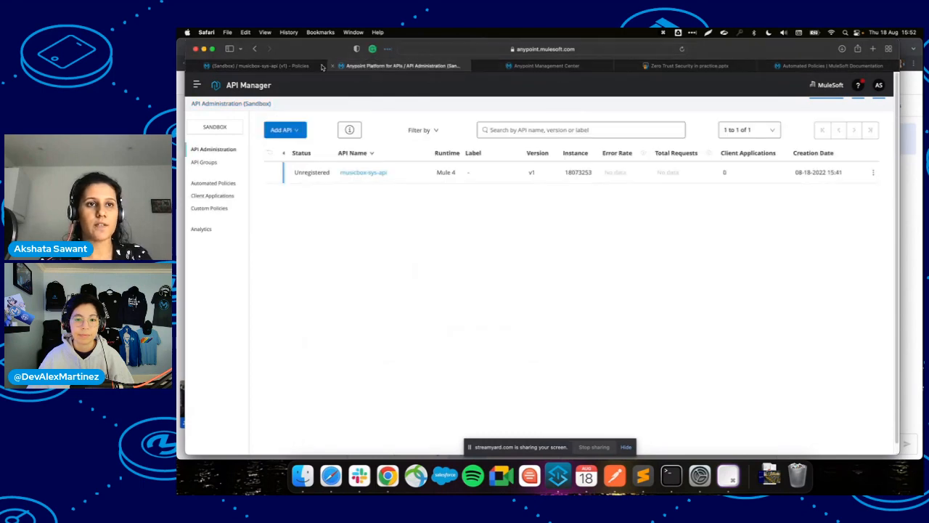
left_click(270, 66)
left_click(800, 67)
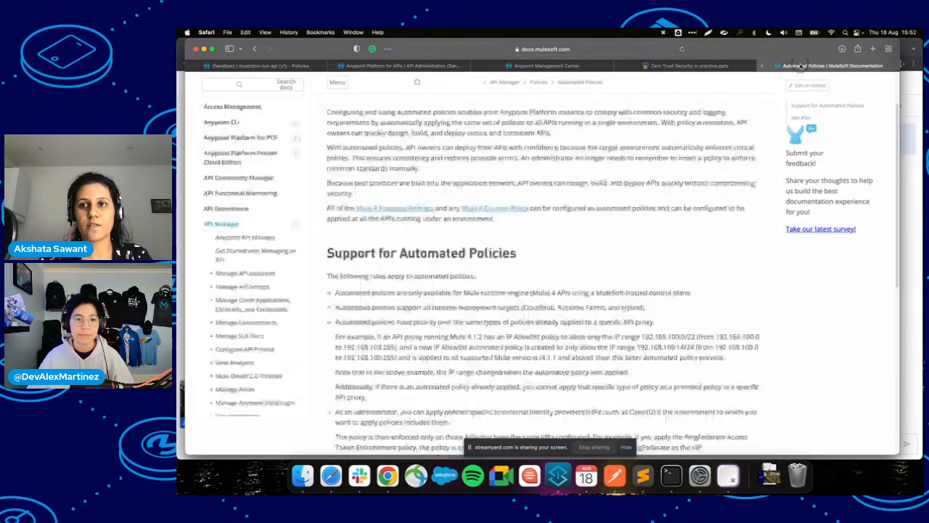
In the Security Series note, add a /songs line with a {songId} entry beneath it.
left_click(643, 475)
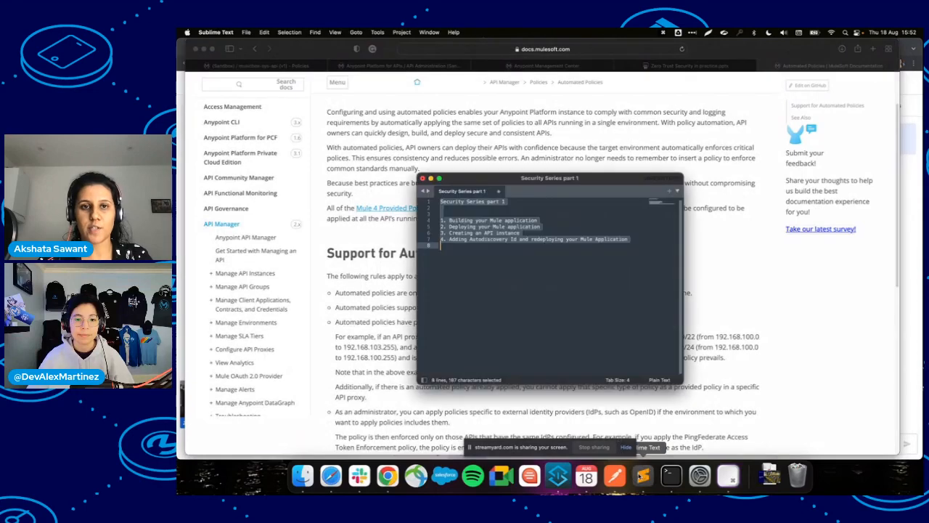
key("Return")
key("Return")
key("Return")
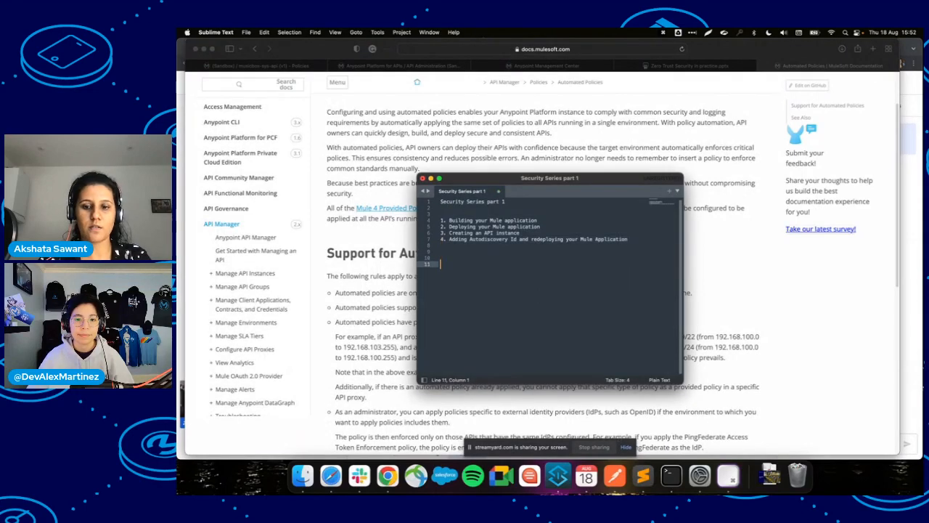
type("/songs")
key("Return")
type("{}")
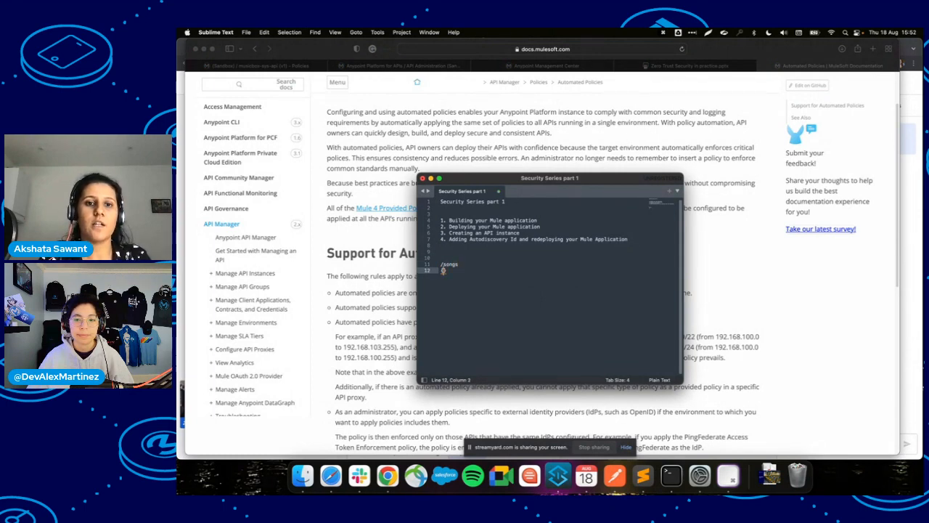
type("songId")
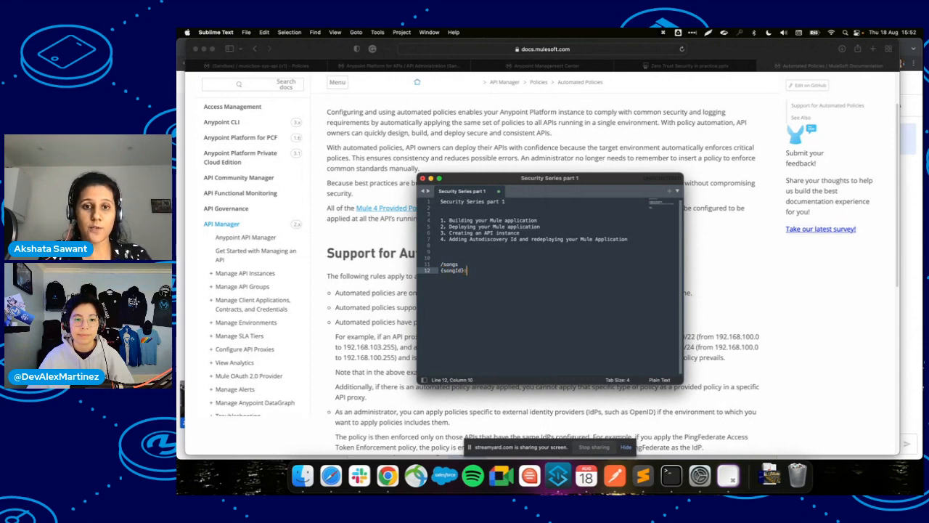
left_click_drag(443, 265, 457, 265)
left_click(469, 264)
key("Return")
key("Tab")
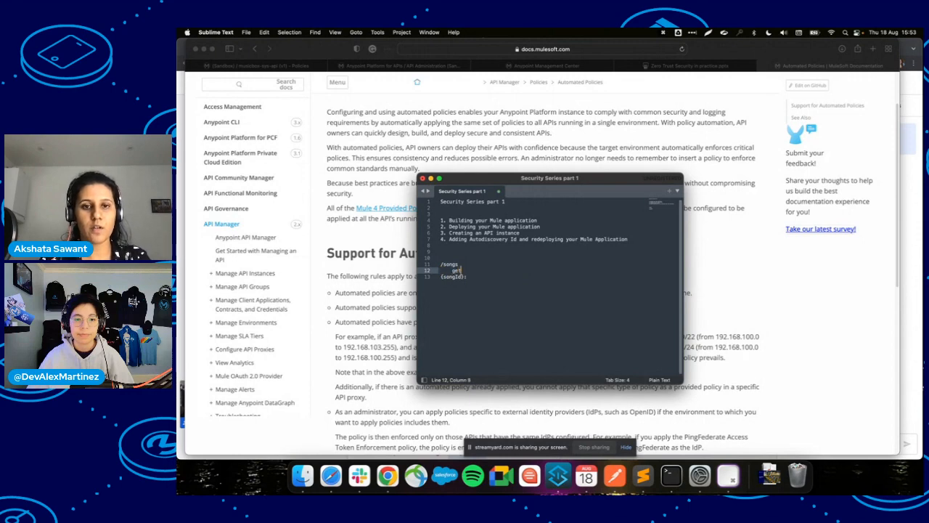
Add indented get: and post: lines, noting 'basi' beside the first get under /songs.
left_click(465, 277)
key("Return")
key("Tab")
type("get:")
key("Return")
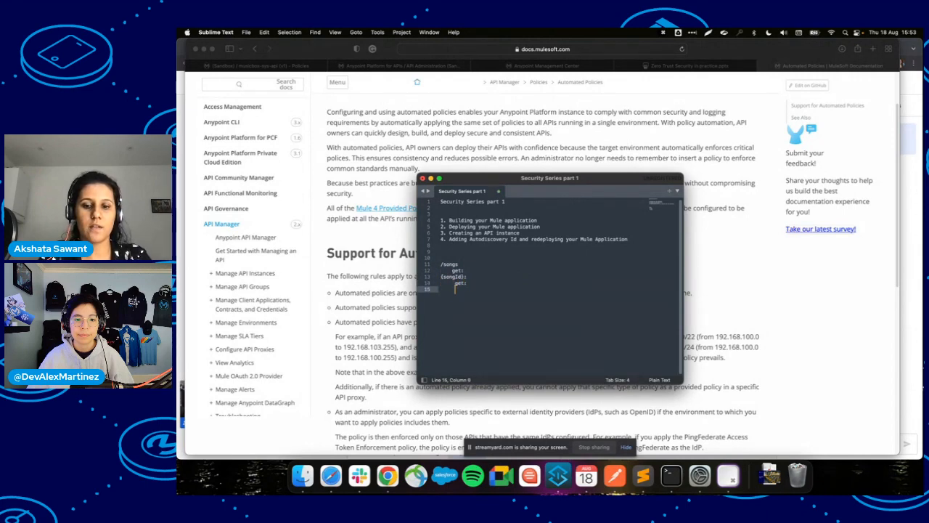
type("post")
key("Up")
key("Up")
key("Up")
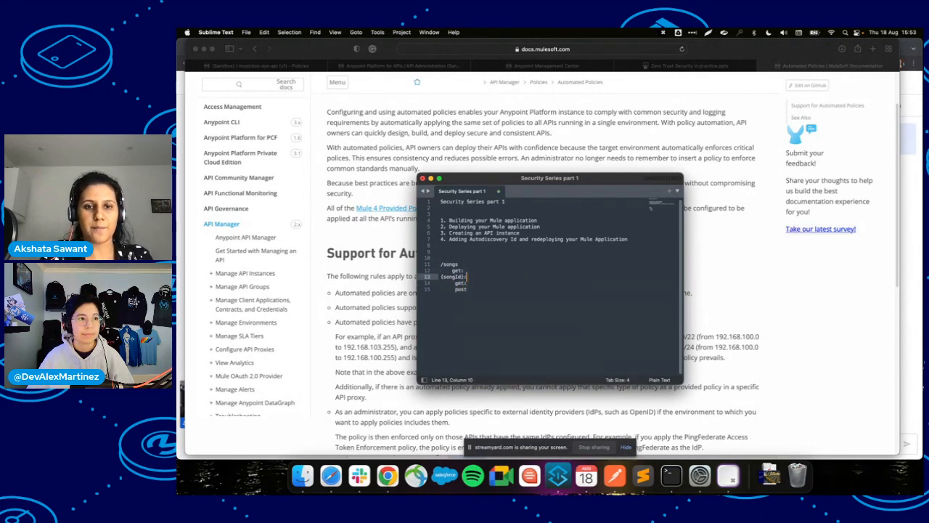
type("basi")
key("Down")
key("Down")
key("Down")
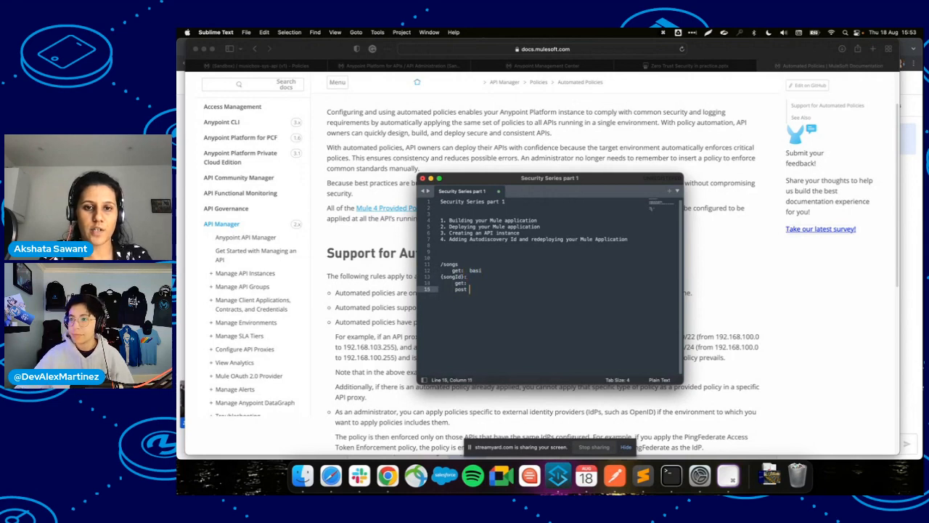
type(":")
key("super+Tab")
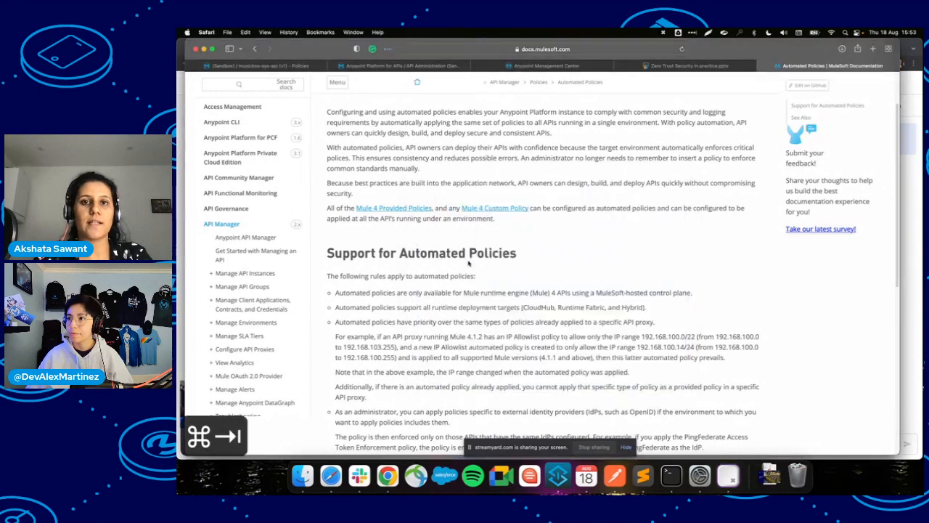
Apply Basic Authentication - Simple to all API methods and resources, declining the keychain prompt.
left_click(401, 66)
left_click(268, 66)
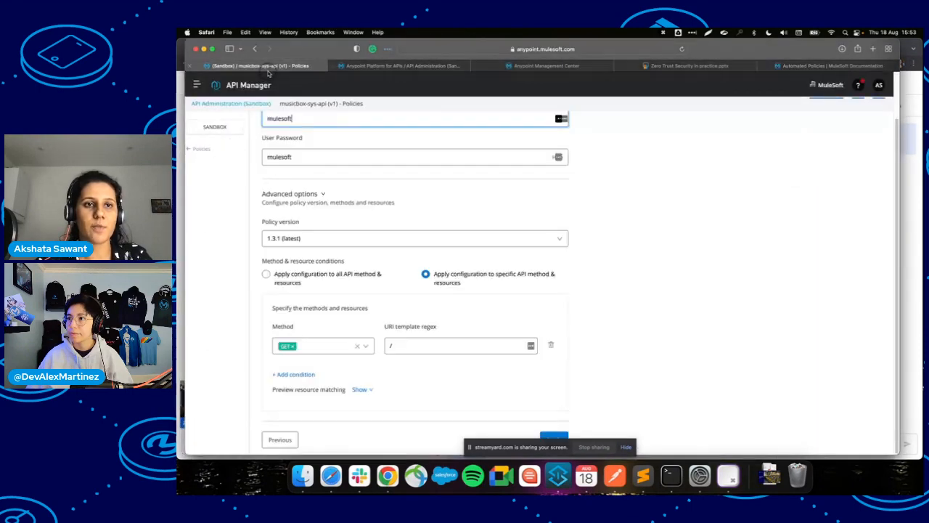
left_click(265, 274)
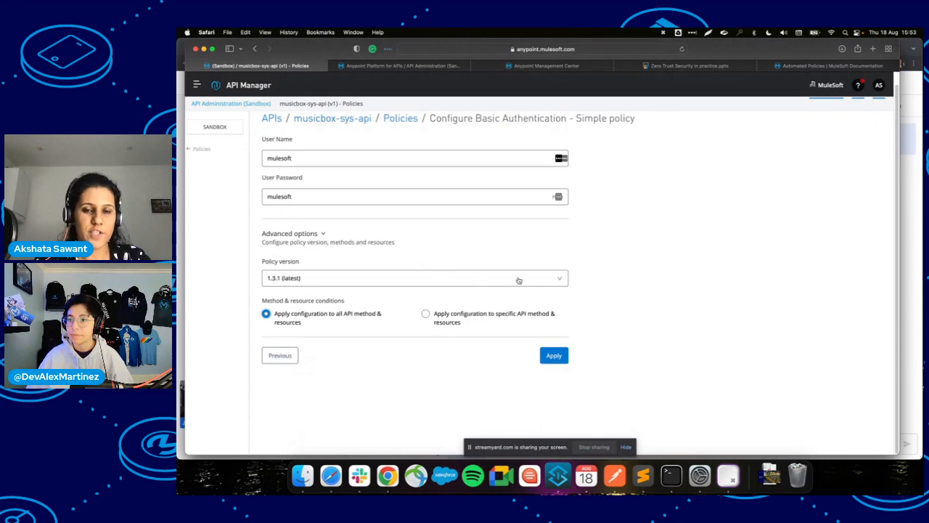
left_click(554, 355)
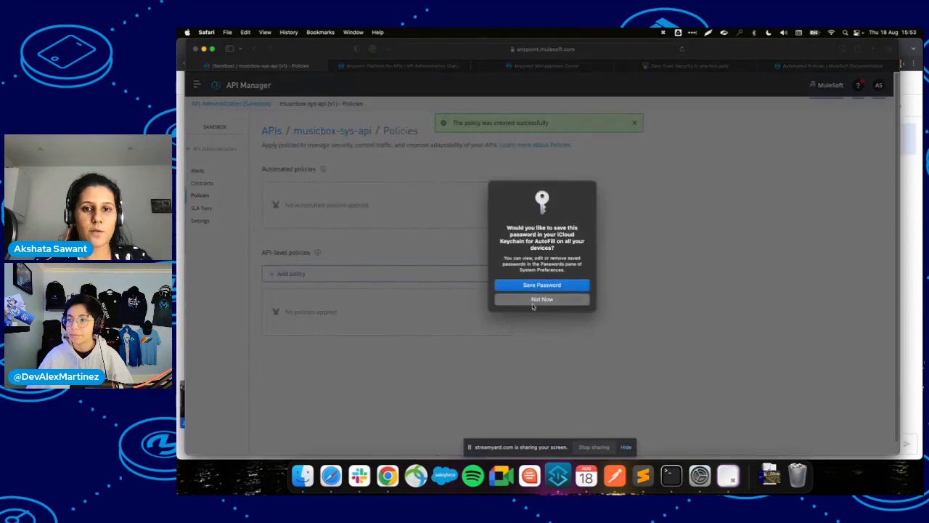
left_click(502, 298)
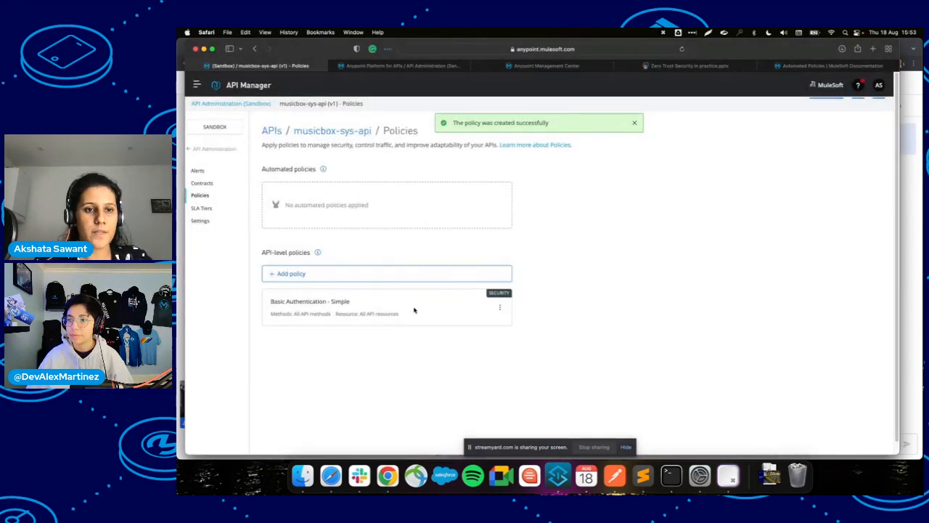
Disable and re-enable the Basic Authentication policy, leaving it enabled.
left_click(500, 308)
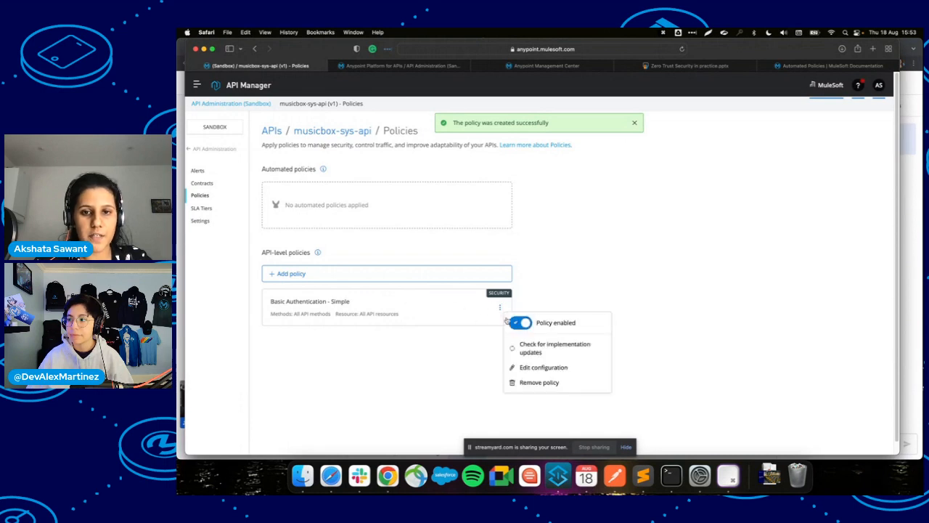
left_click(521, 325)
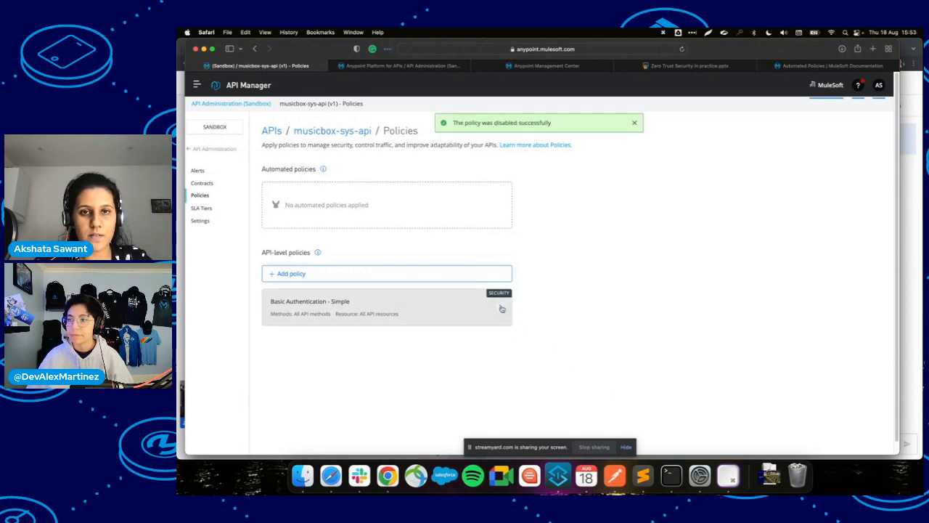
left_click(500, 308)
left_click(521, 323)
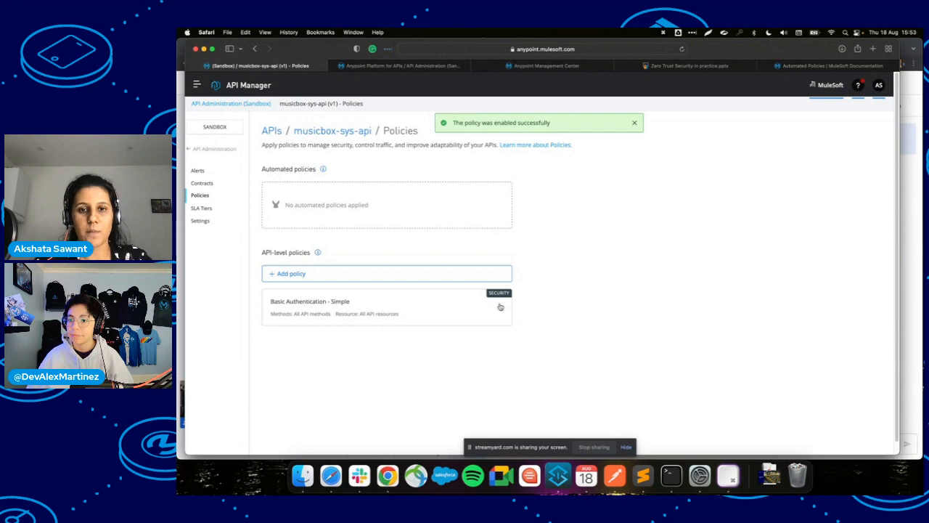
left_click(501, 308)
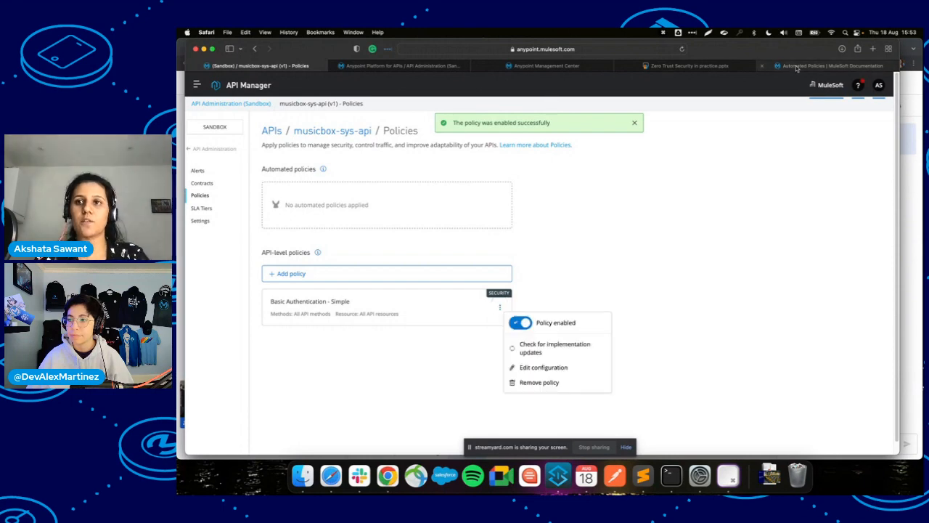
Reload the musicbox-sys-api-new Runtime Manager logs to confirm the basic authentication policy entry.
left_click(356, 66)
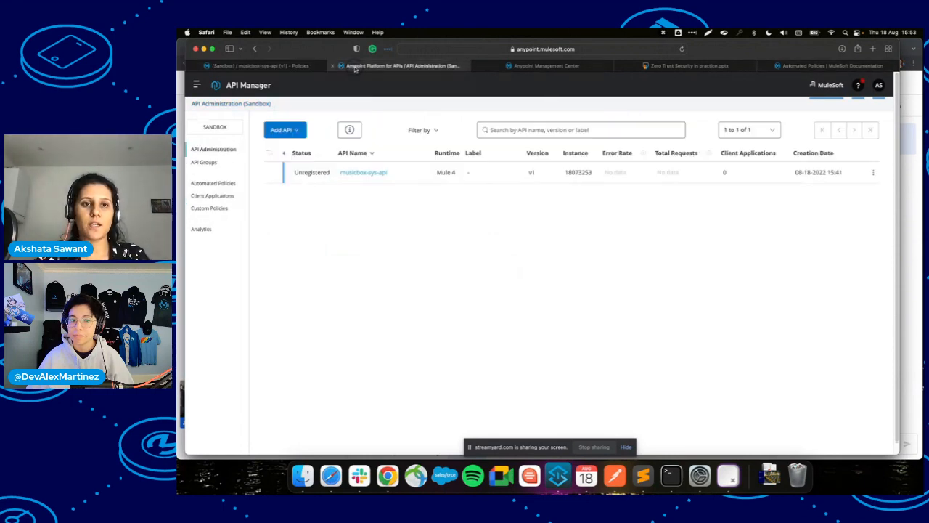
left_click(545, 66)
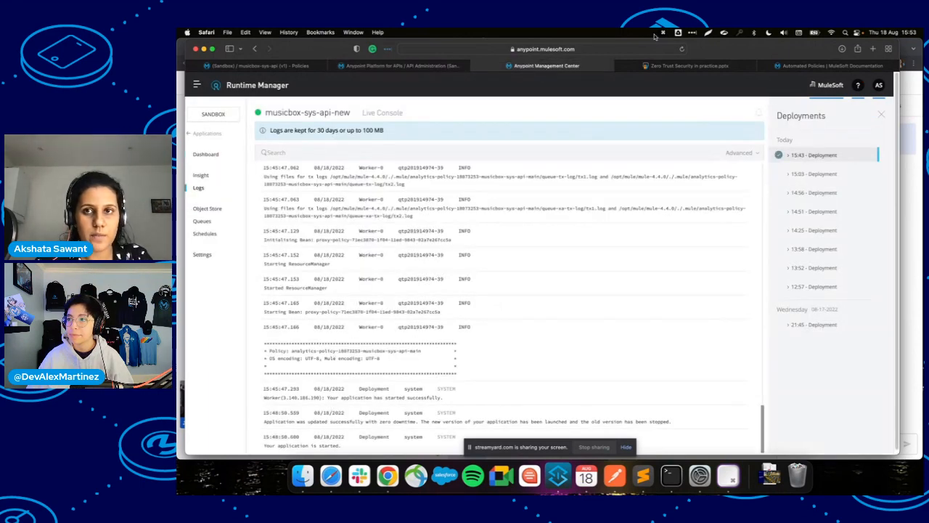
left_click(682, 49)
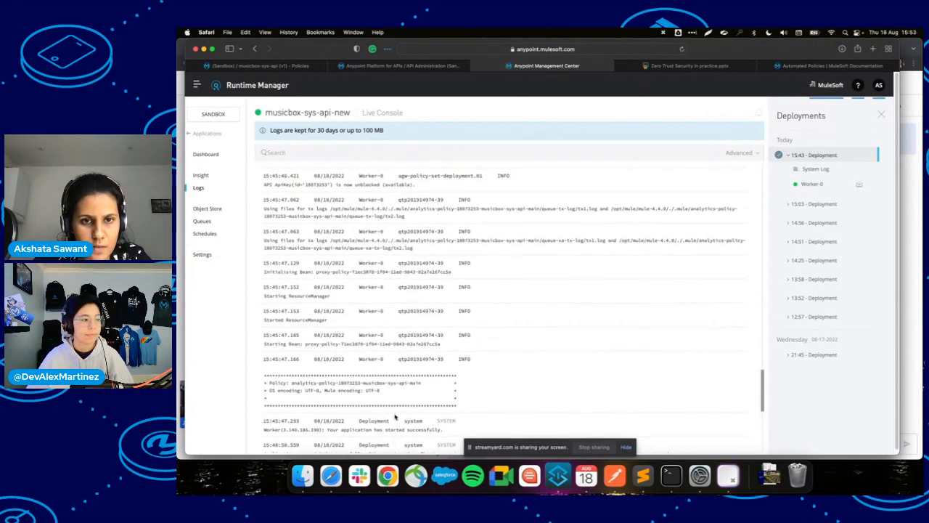
left_click_drag(493, 444, 509, 376)
left_click(613, 448)
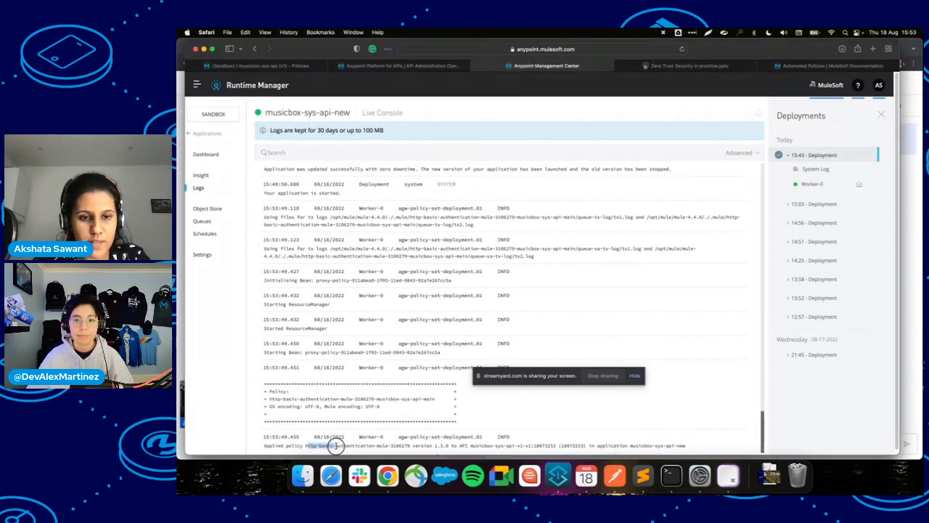
left_click(268, 66)
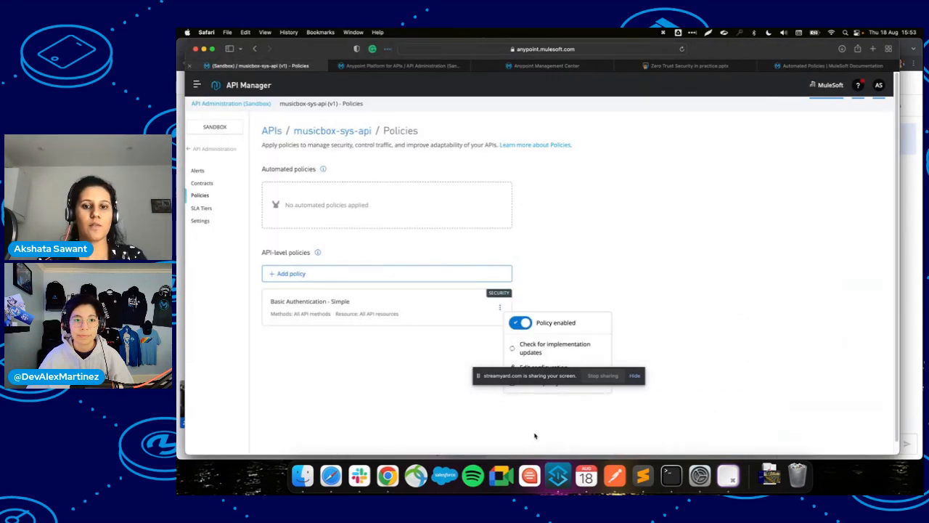
left_click(616, 476)
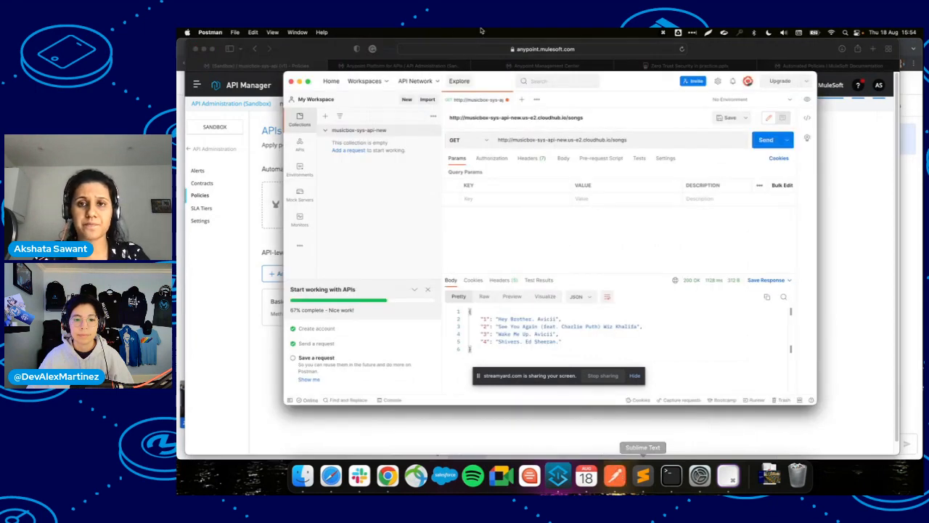
Send GET /songs, which returns 401, and switch its authorization type to Basic Auth.
left_click(767, 139)
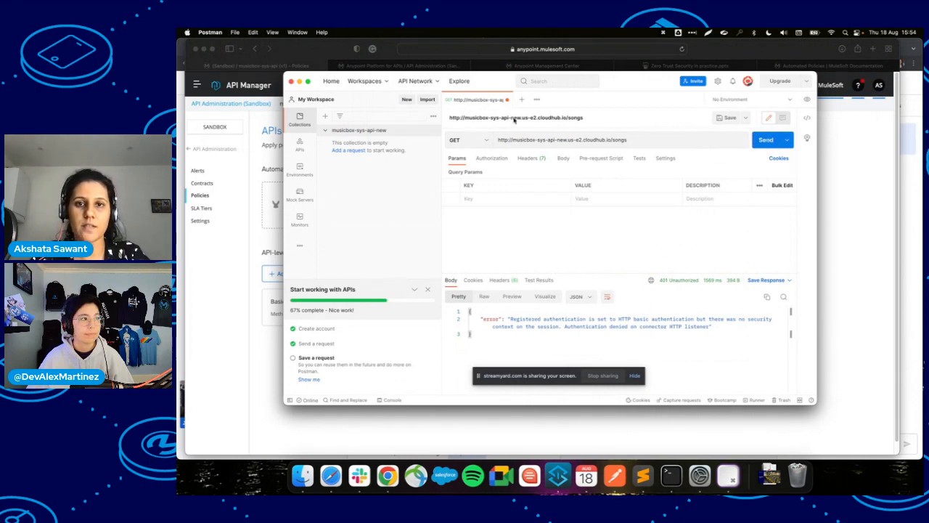
left_click(491, 157)
left_click(508, 180)
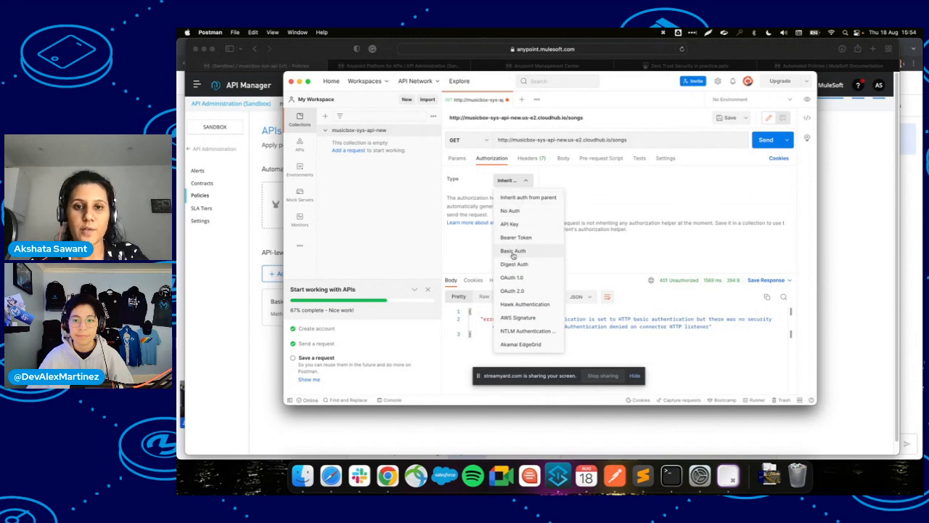
left_click(513, 250)
Enter the username and password, then resend to get 200 OK with four songs.
left_click(691, 212)
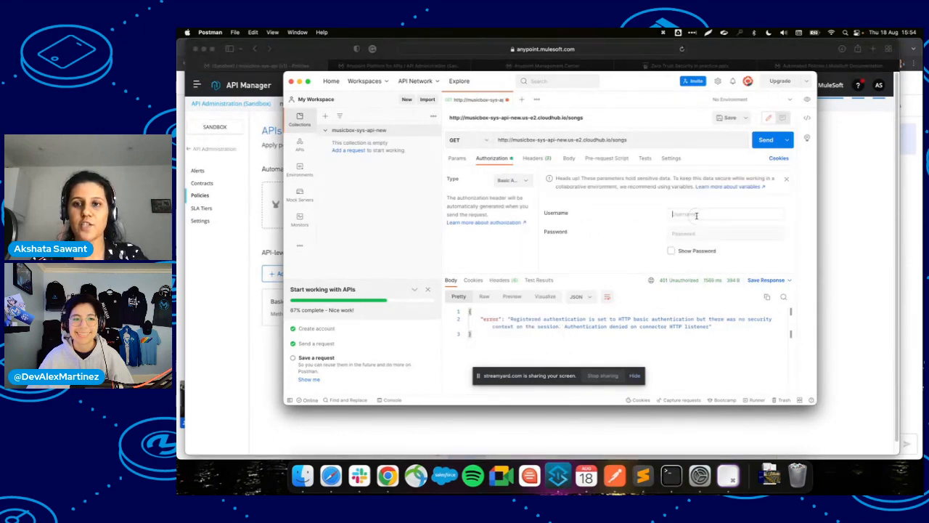
type("mulesoft")
key("Tab")
type("m")
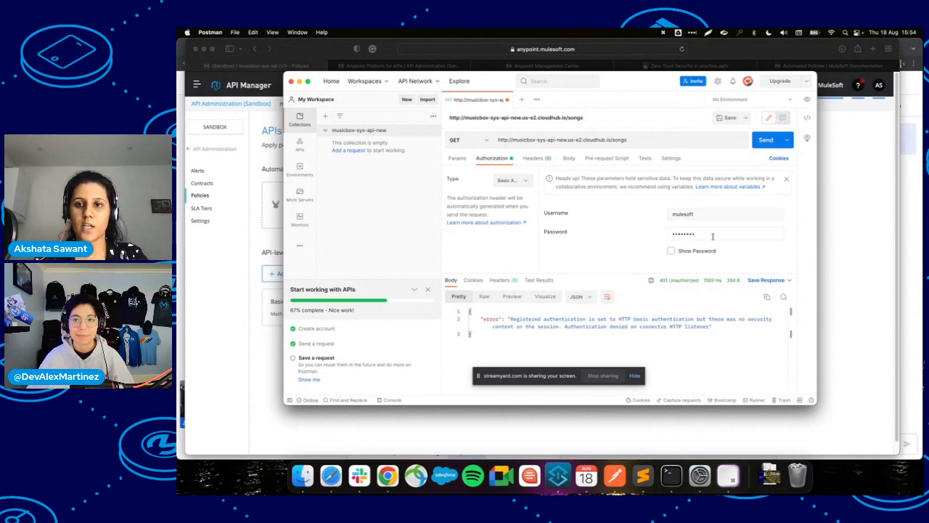
left_click(675, 251)
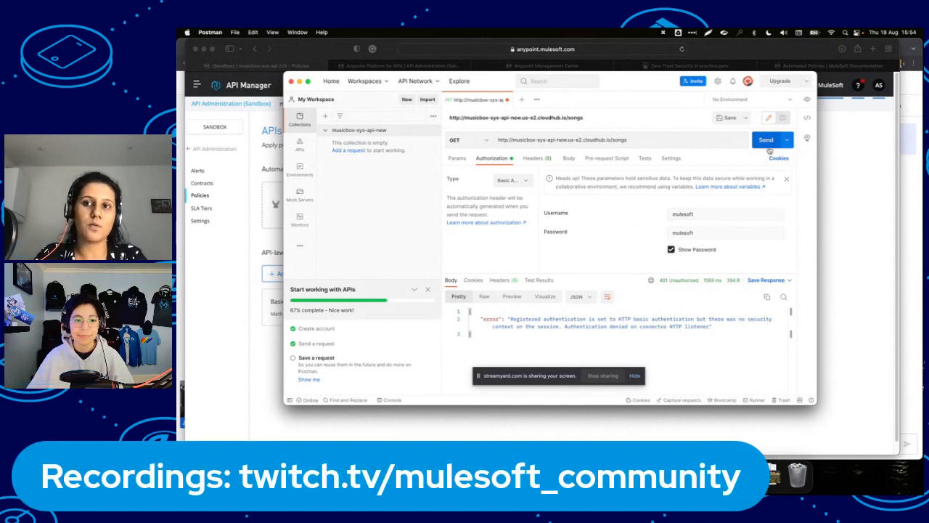
left_click(768, 147)
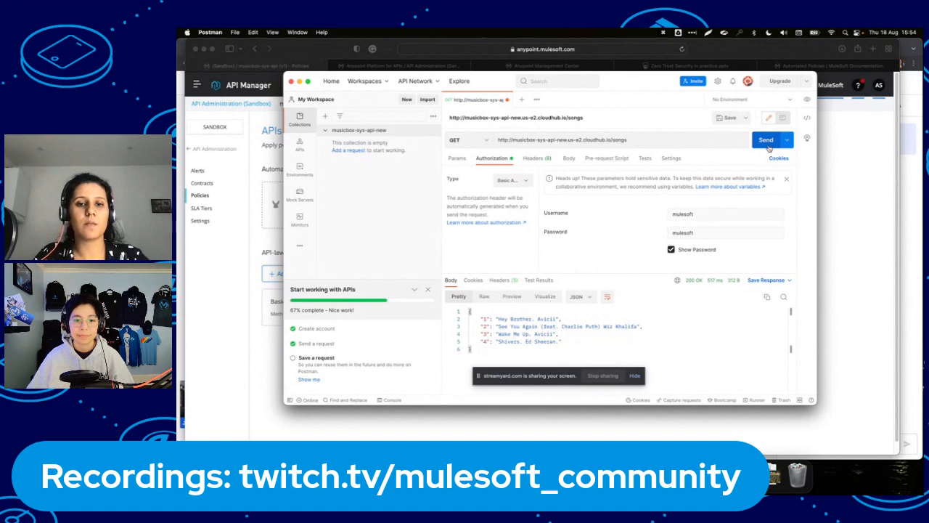
left_click_drag(618, 274, 620, 262)
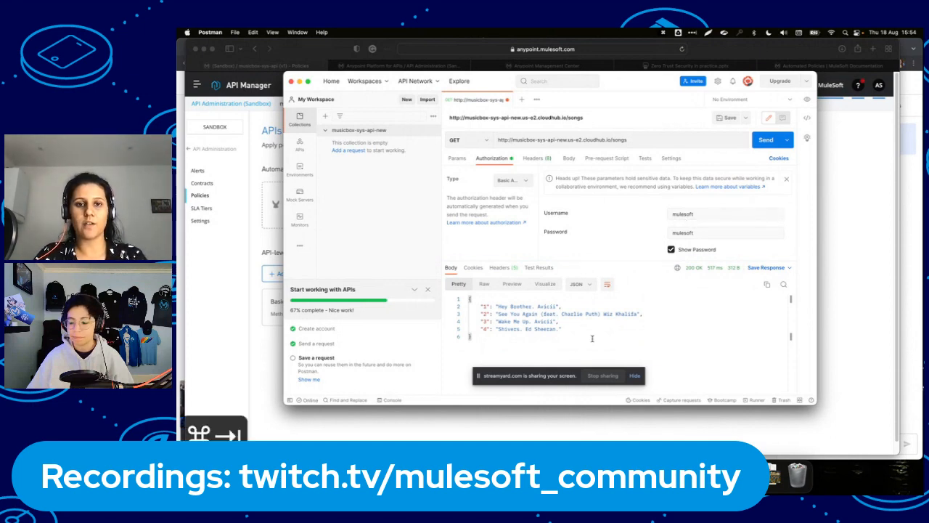
key("super+Tab")
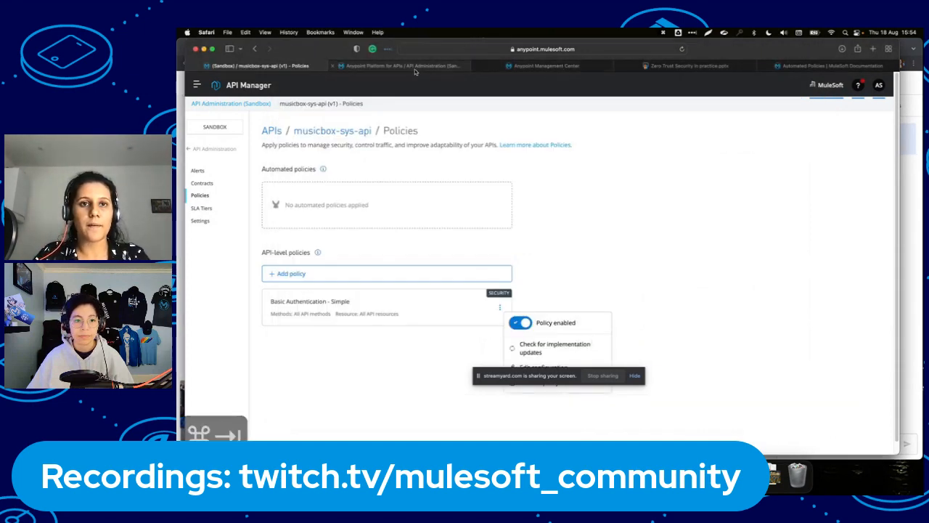
Reload the musicbox-sys-api-new Runtime Manager logs to show the http-basic-authentication policy applied to API 18073253.
left_click(414, 69)
left_click(527, 67)
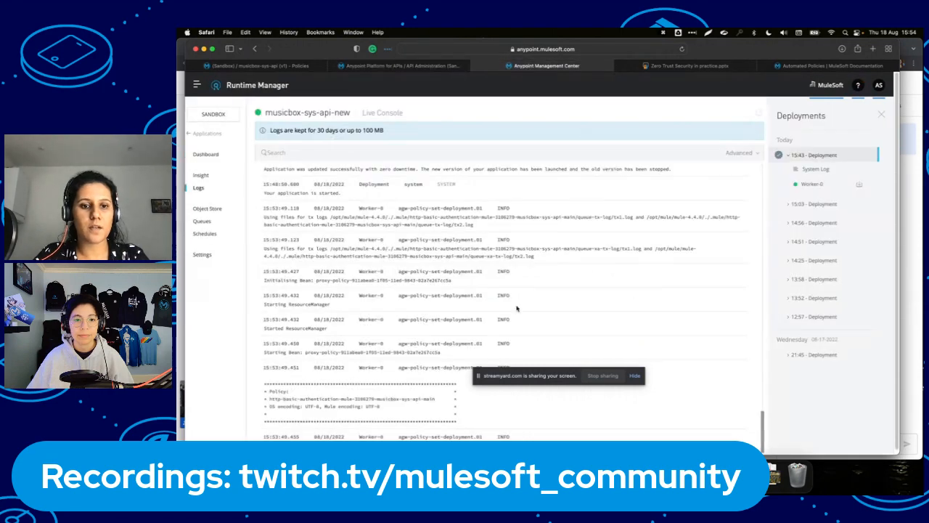
left_click(681, 49)
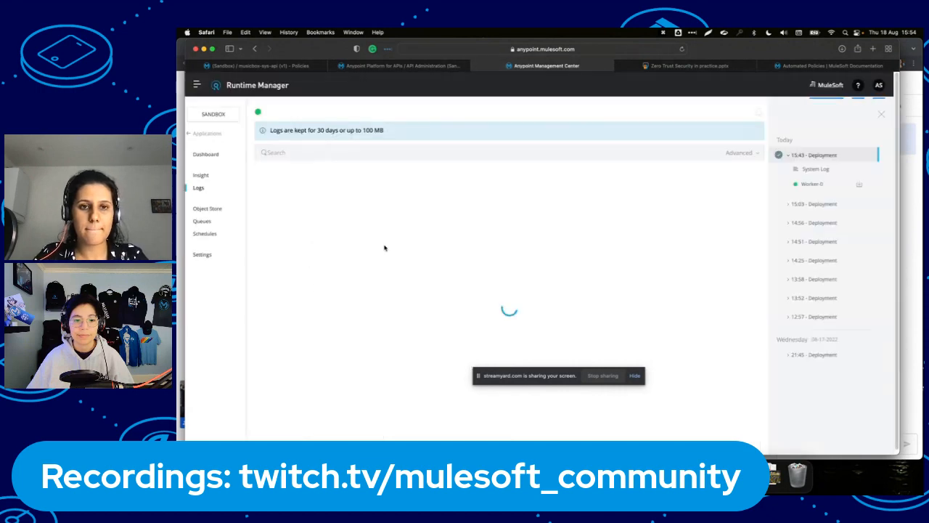
scroll(389, 259, "down", 20)
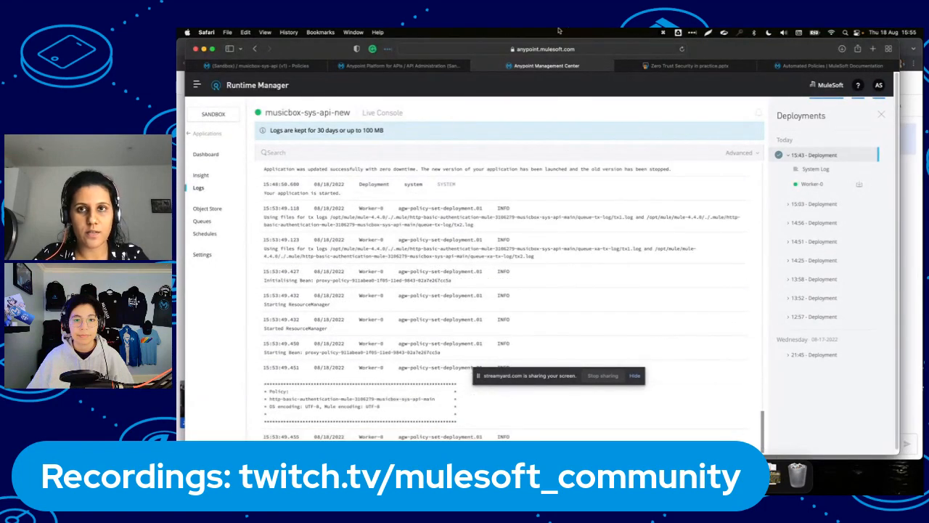
left_click(681, 50)
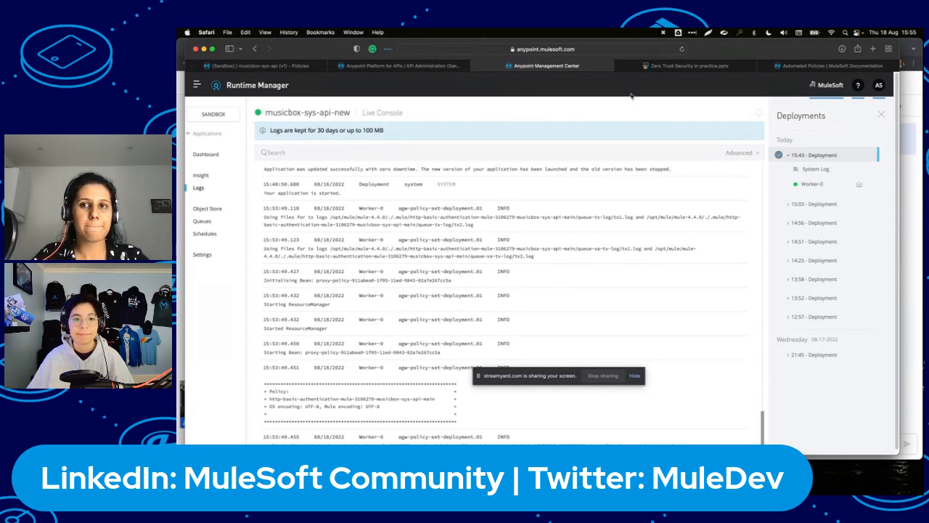
left_click(681, 49)
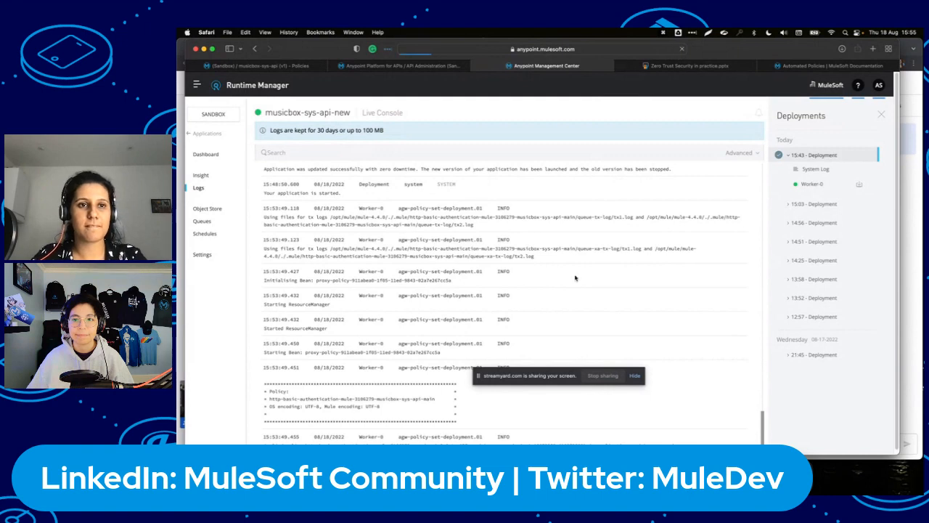
key("super+Tab")
Resend the GET /songs request five times in Postman.
left_click(768, 140)
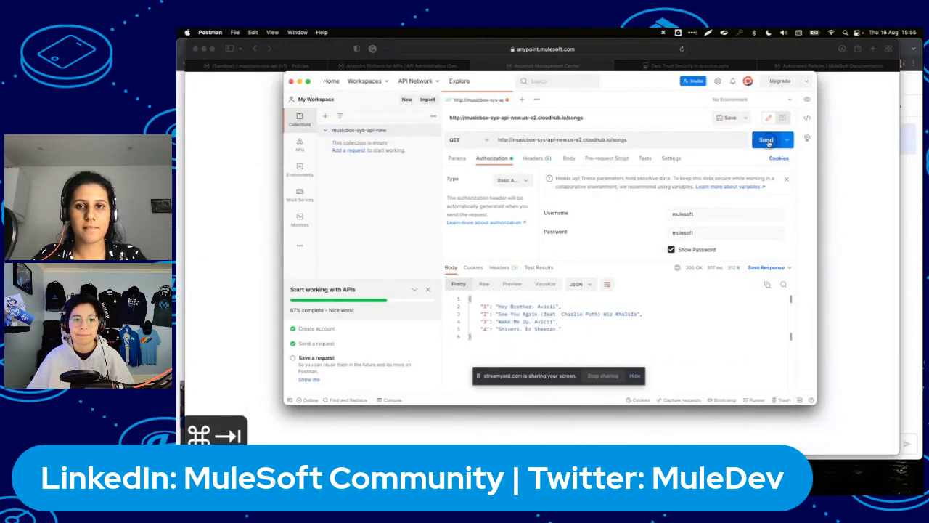
left_click(768, 141)
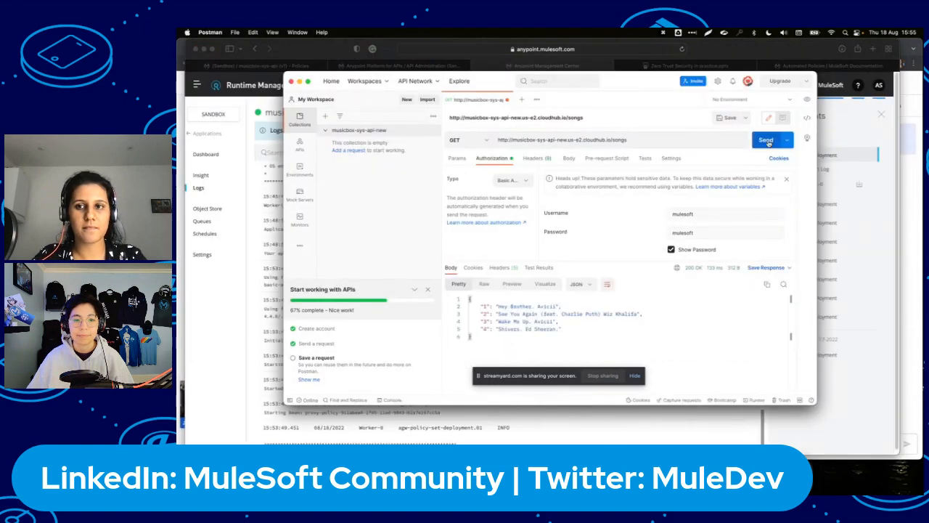
left_click(768, 140)
left_click(768, 141)
left_click(767, 141)
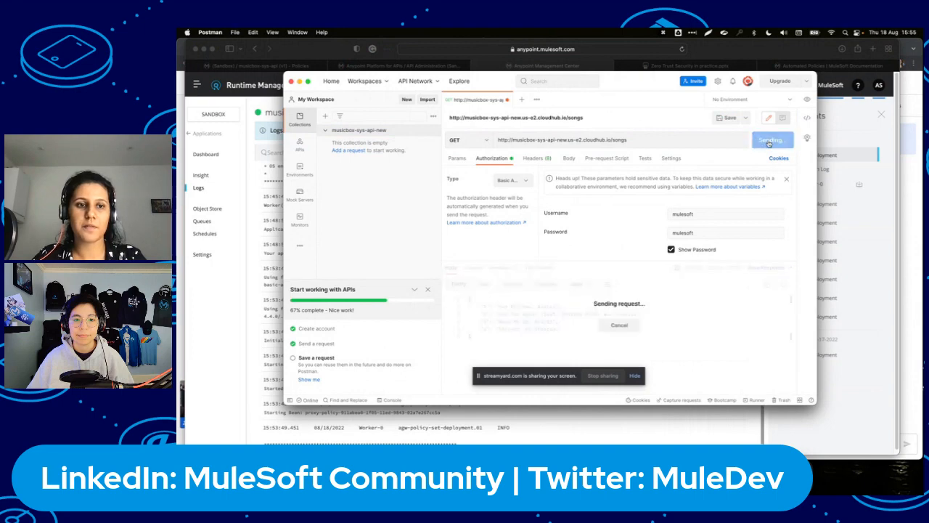
Check the logs, then open the musicbox-sys-api Policies page listing Basic Authentication - Simple.
key("super+Tab")
scroll(613, 320, "down", 2)
scroll(613, 320, "up", 2)
scroll(614, 320, "down", 2)
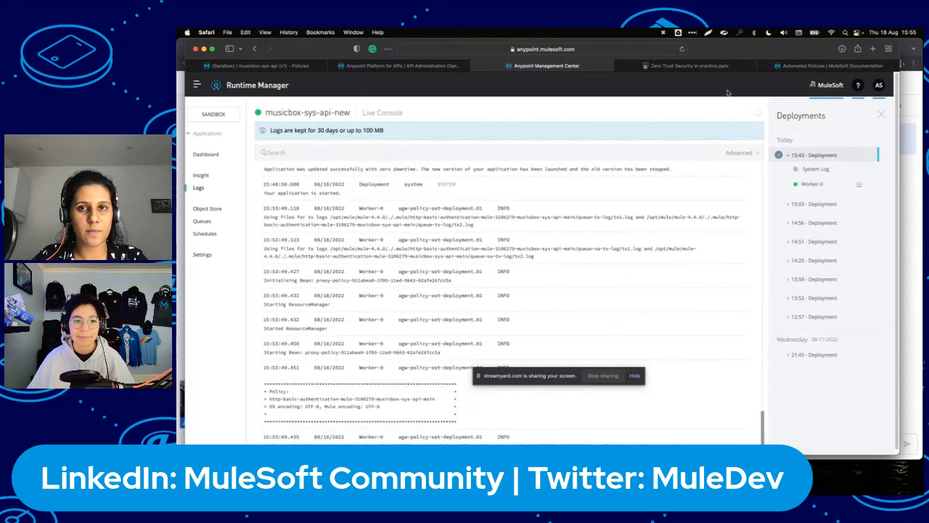
left_click(428, 66)
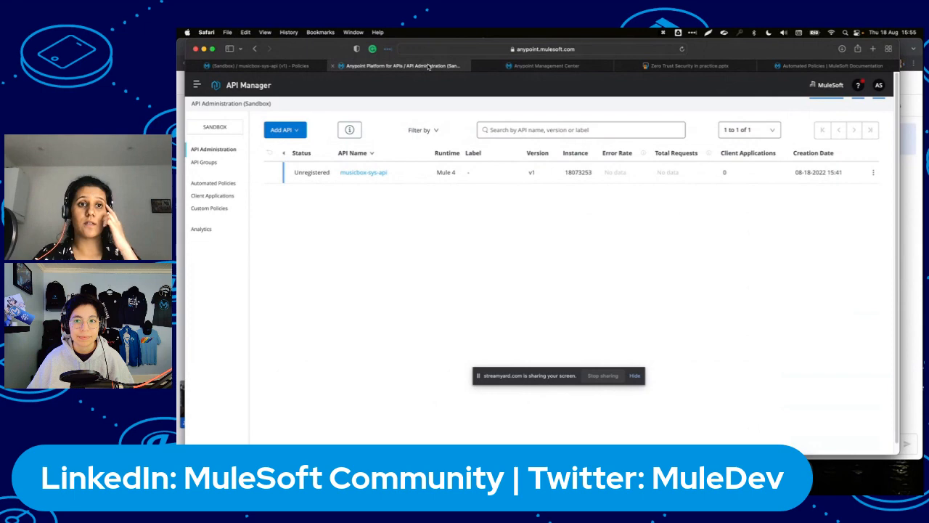
left_click(284, 68)
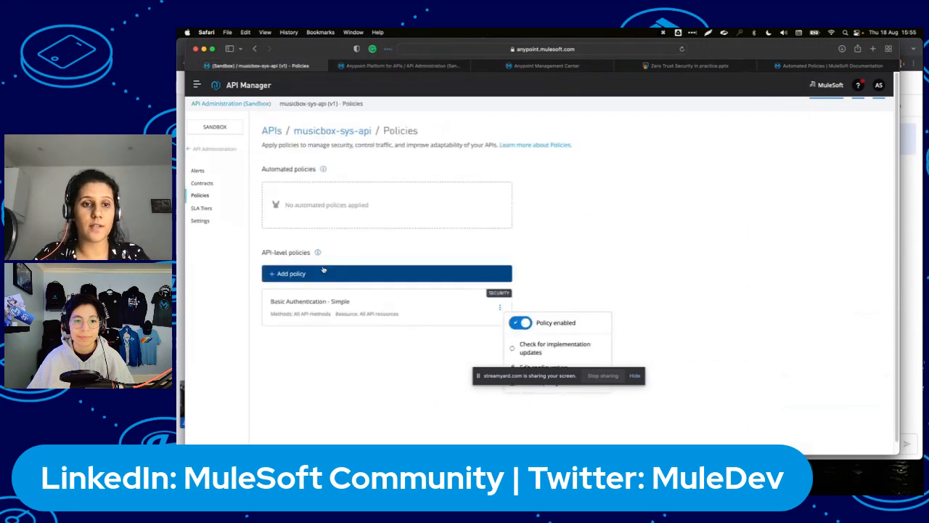
left_click(336, 361)
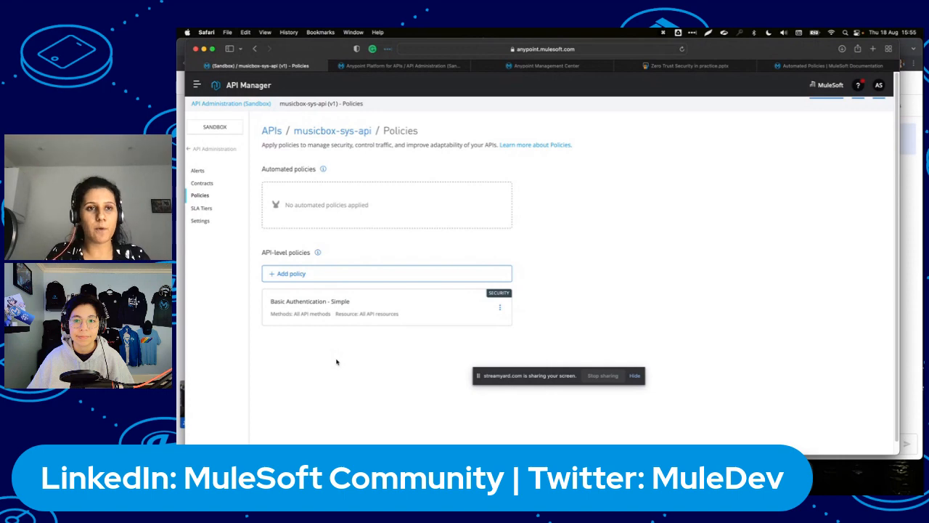
Pick the Message Logging policy from the Troubleshooting category.
left_click(378, 276)
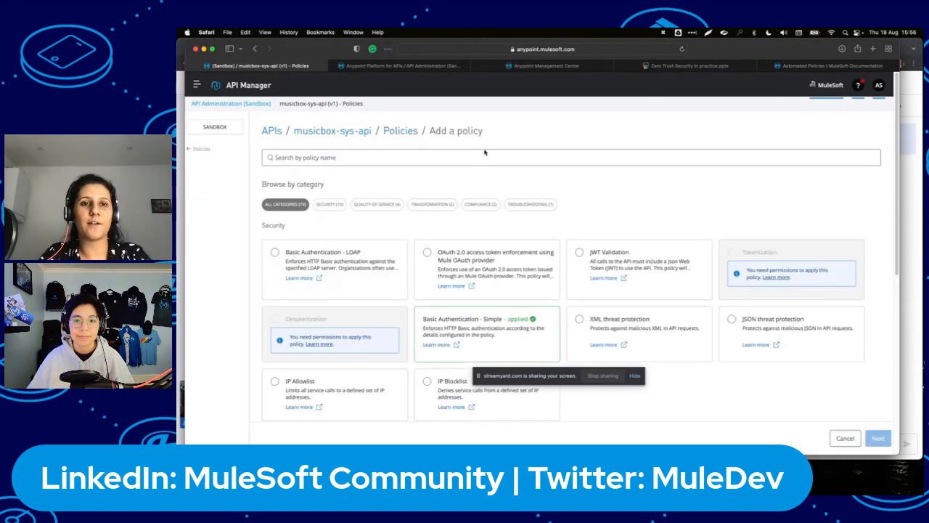
left_click(375, 207)
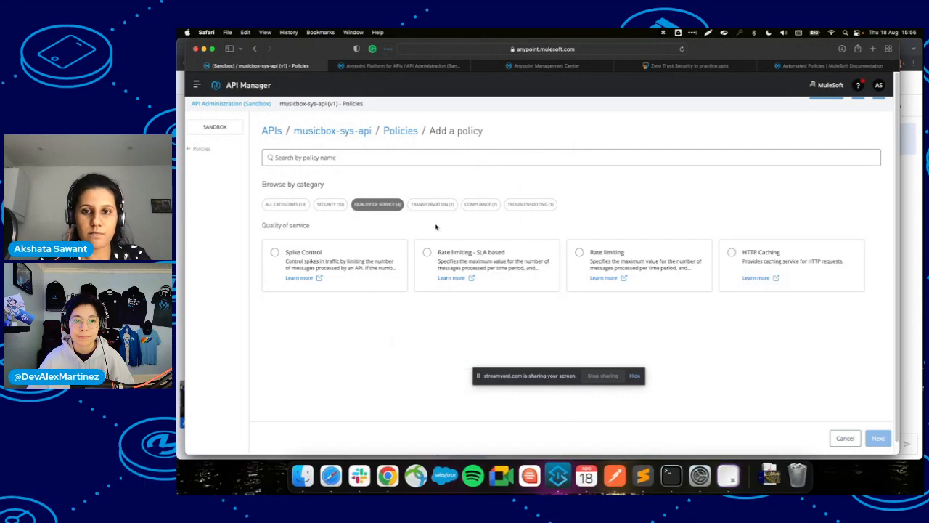
left_click(508, 204)
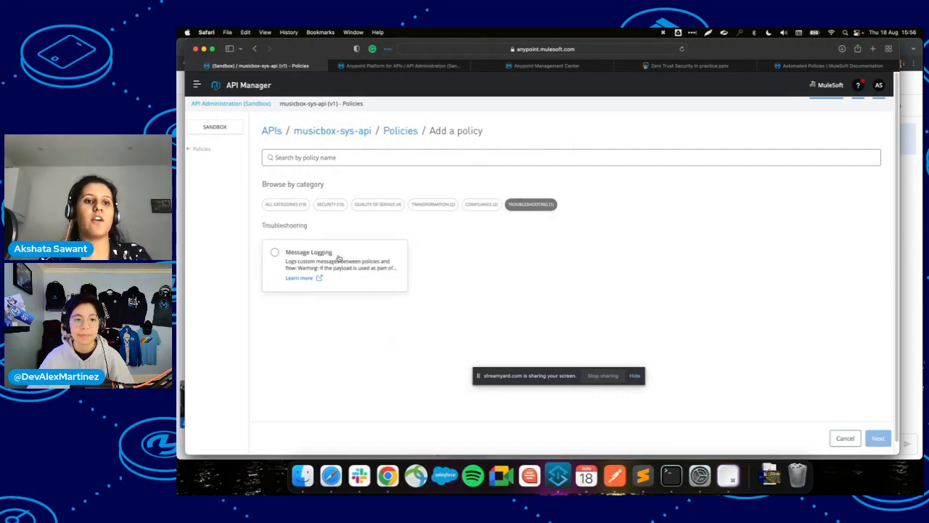
left_click(338, 258)
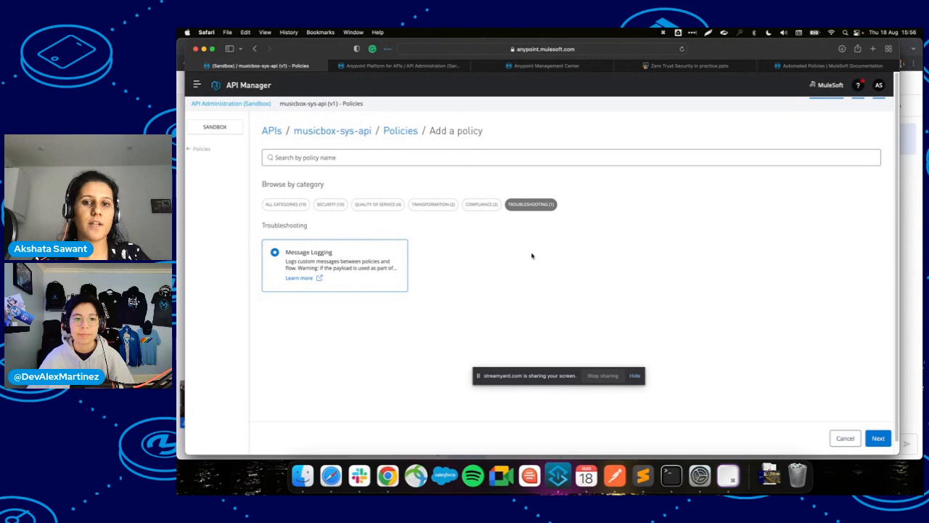
left_click(878, 438)
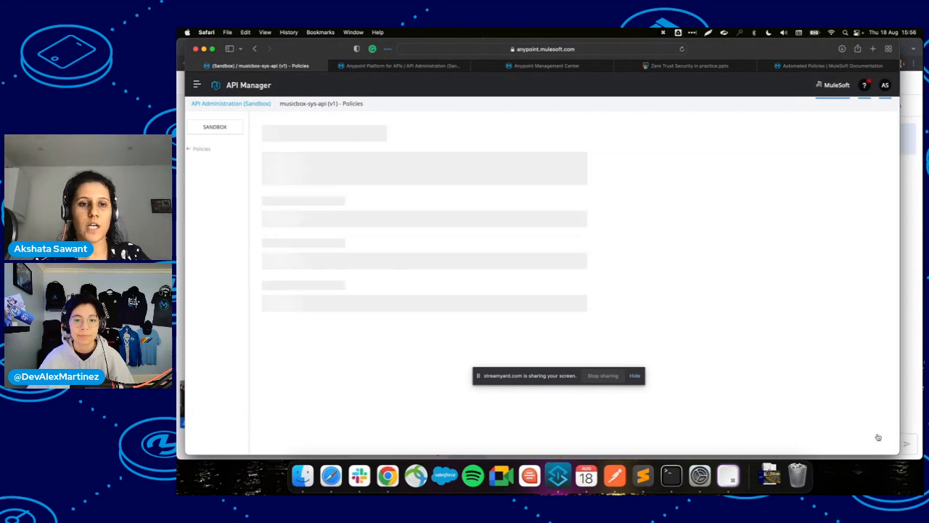
Set the Message Logging message expression to #[payload].
scroll(307, 284, "down", 2)
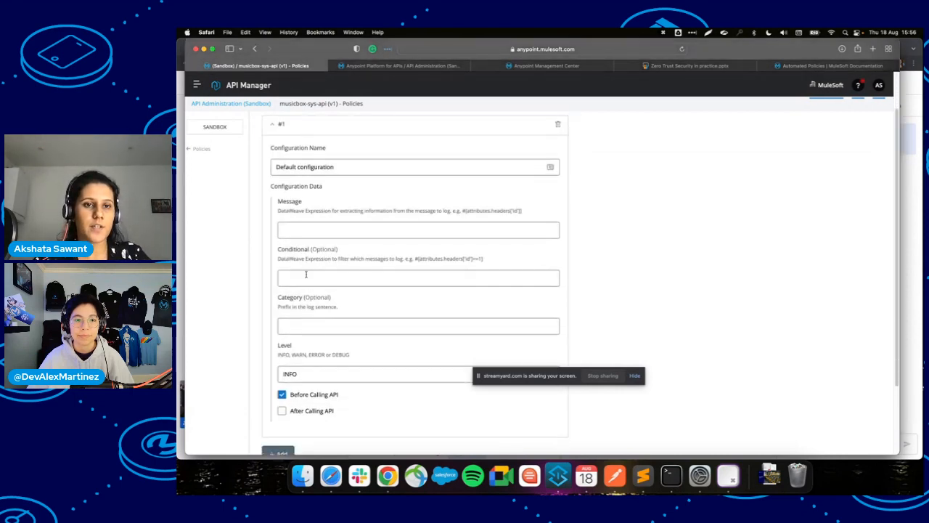
left_click(310, 225)
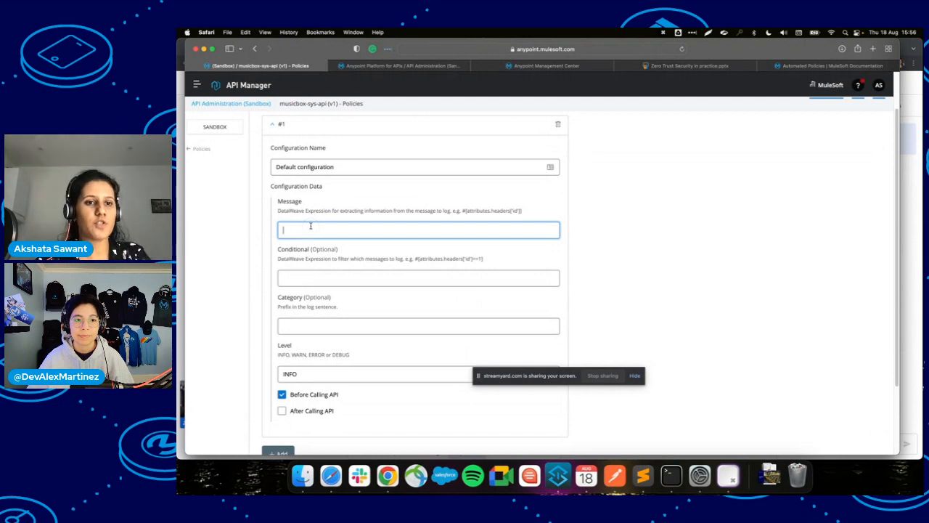
type("#")
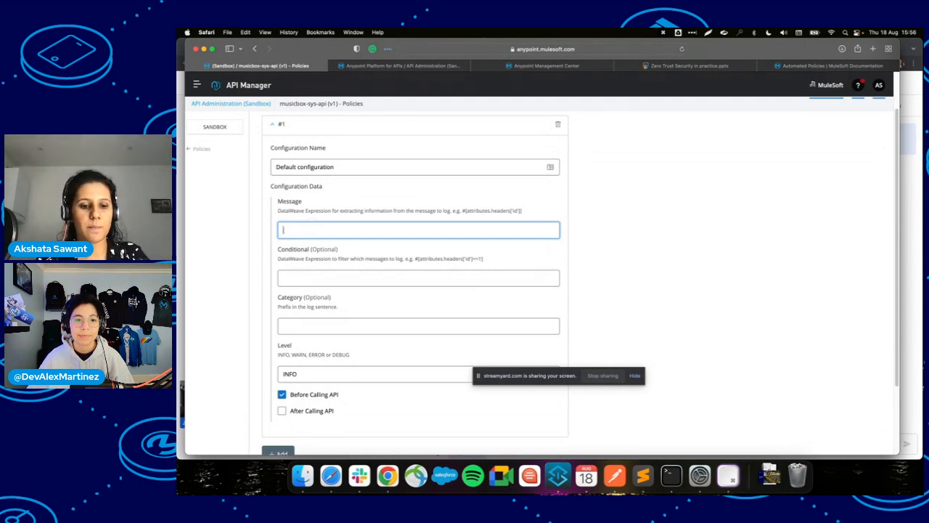
type("#")
key("BackSpace")
type("[payload")
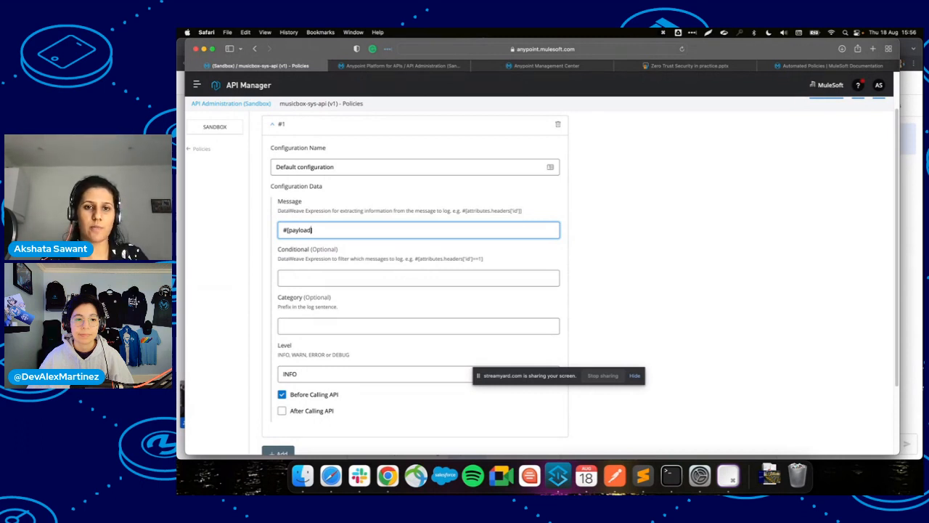
left_click(296, 276)
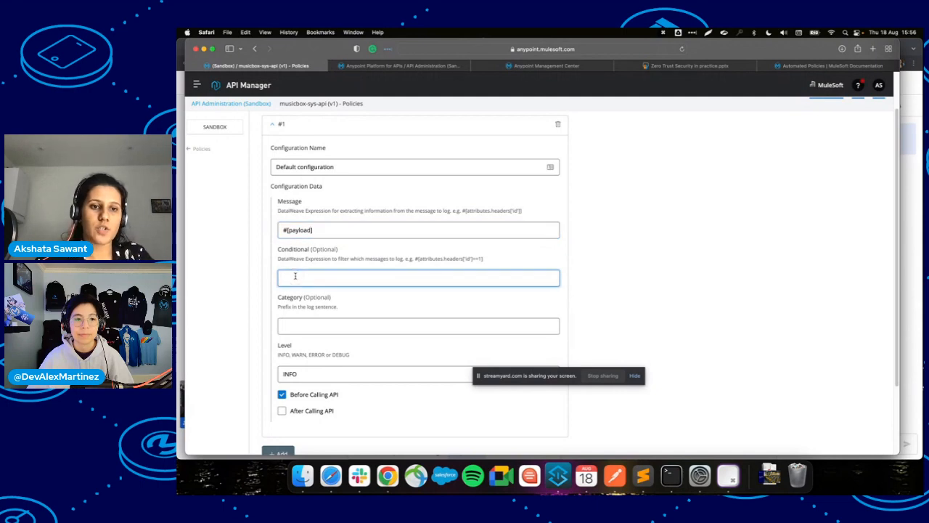
Log only after calling the API, at INFO level, and apply the policy.
scroll(298, 328, "down", 2)
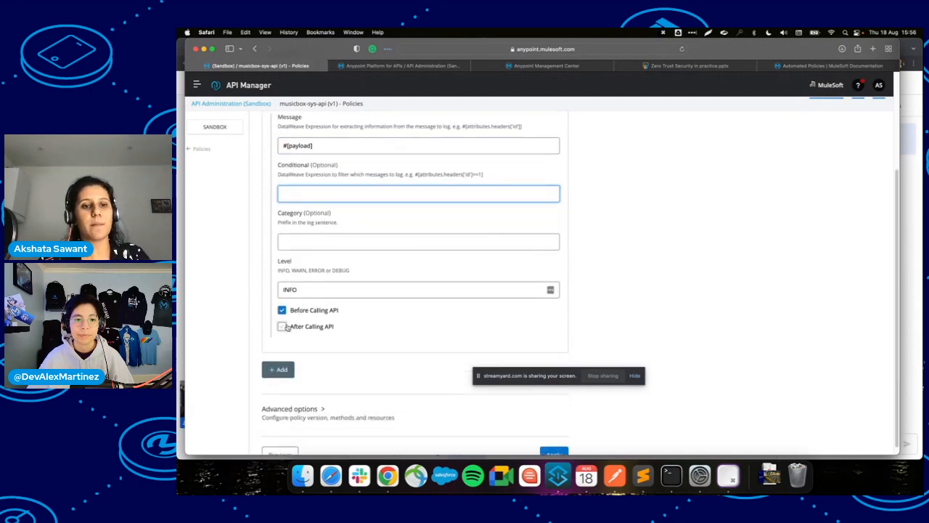
left_click(286, 327)
scroll(288, 328, "down", 1)
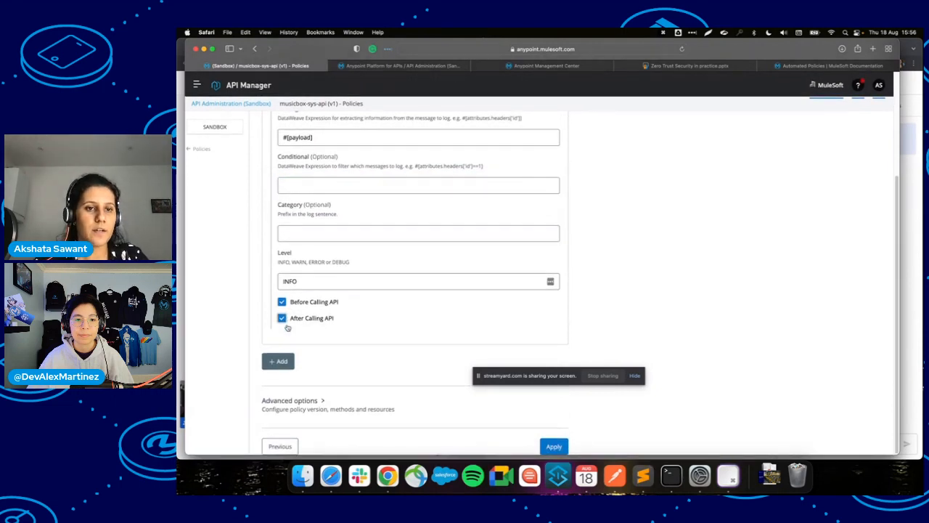
left_click(281, 302)
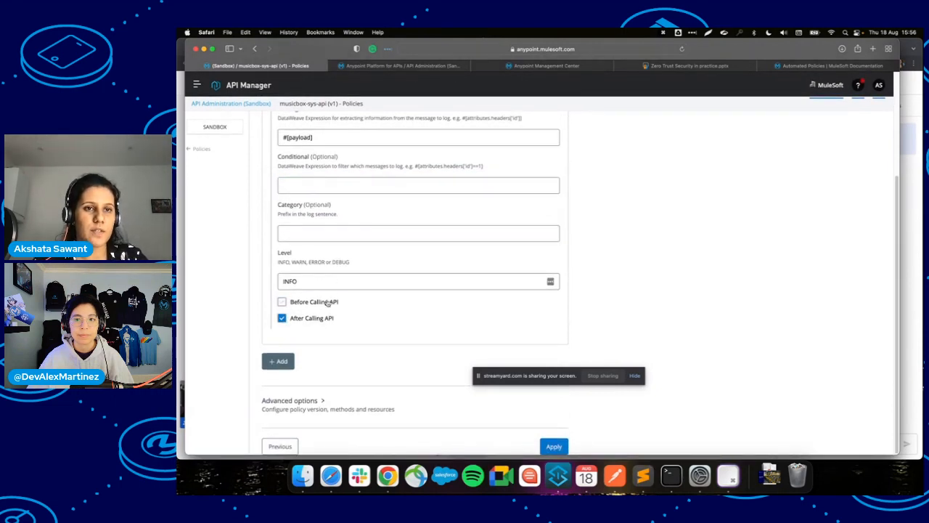
scroll(328, 304, "up", 4)
scroll(328, 303, "down", 4)
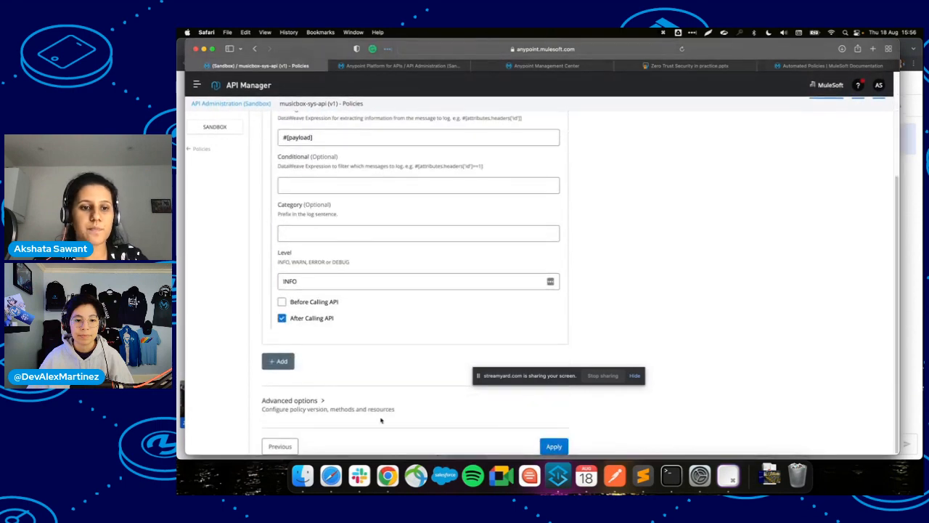
left_click(290, 400)
scroll(298, 392, "down", 2)
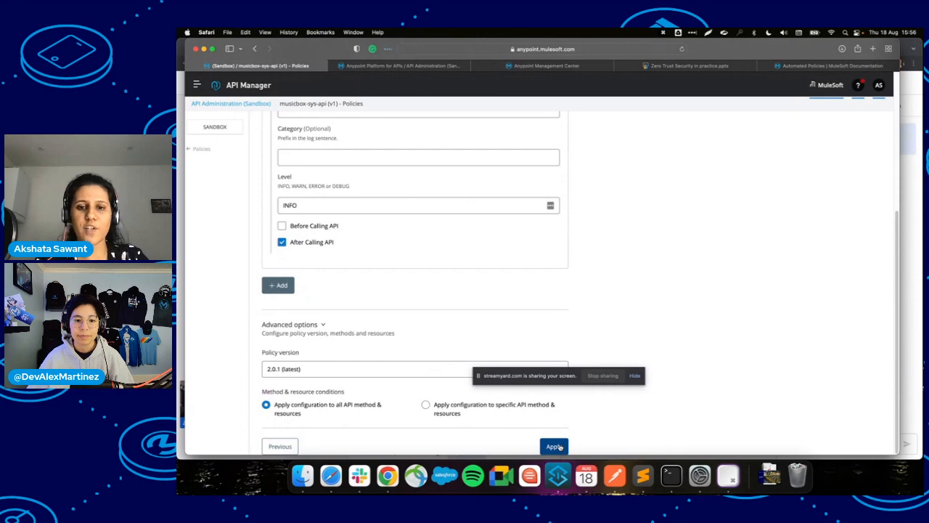
left_click(554, 447)
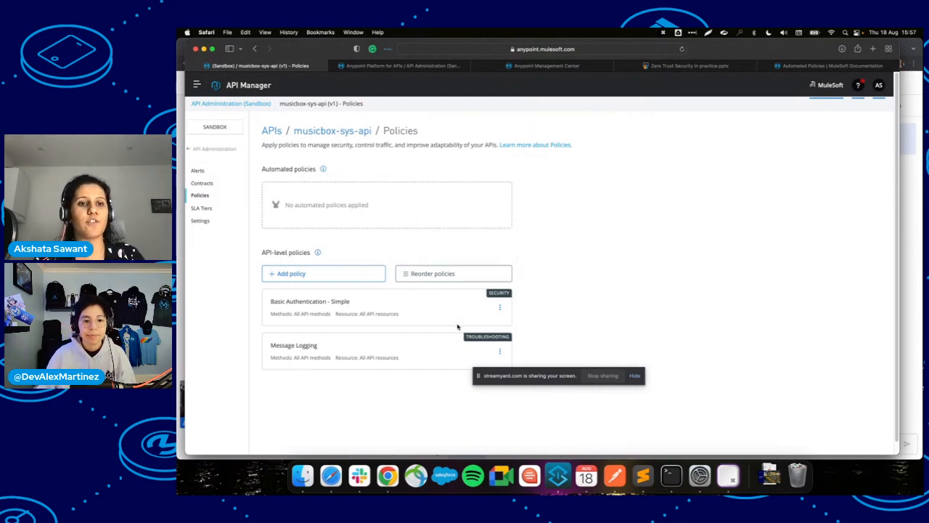
Nudge Message Logging up and back down, then save the order with Basic Authentication - Simple first.
left_click(427, 273)
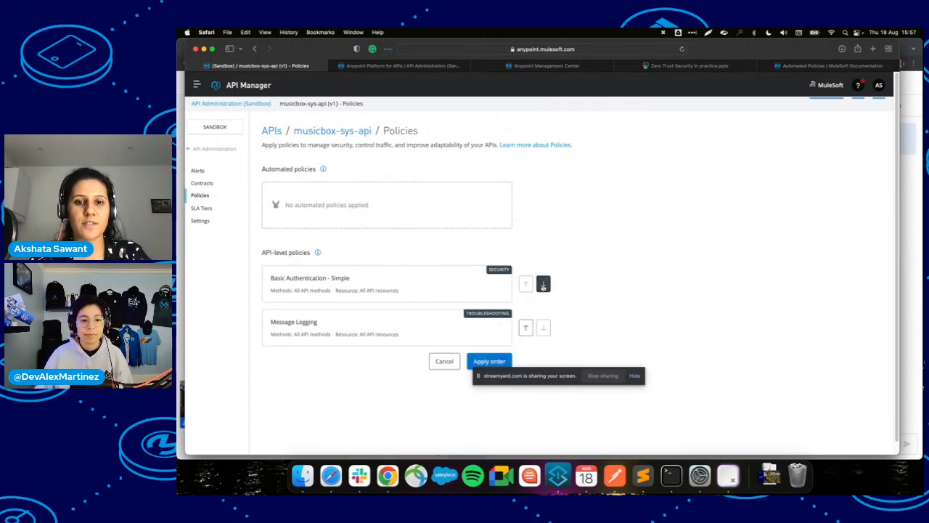
left_click(526, 328)
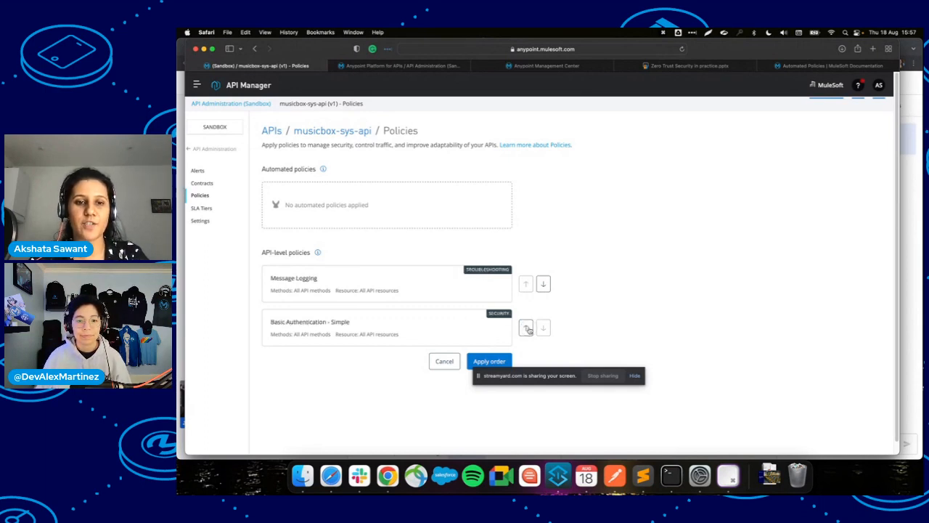
left_click(544, 284)
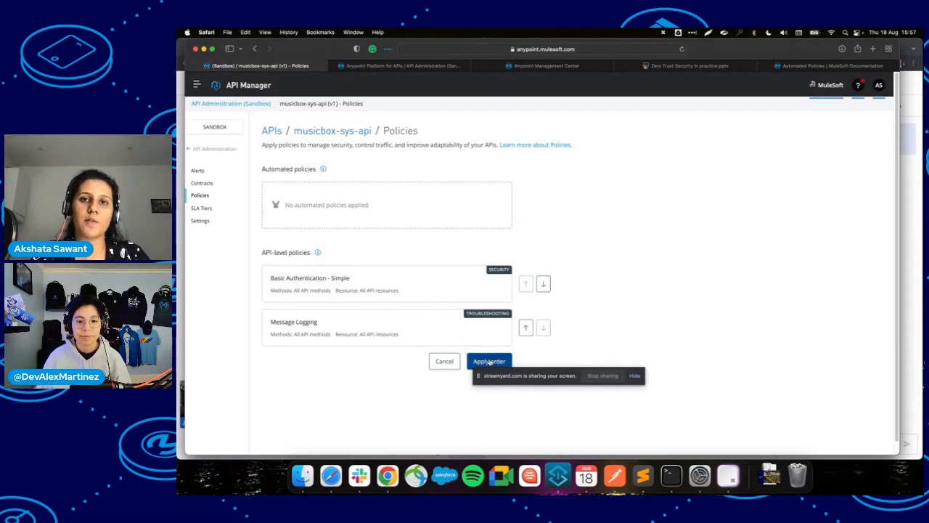
left_click(490, 362)
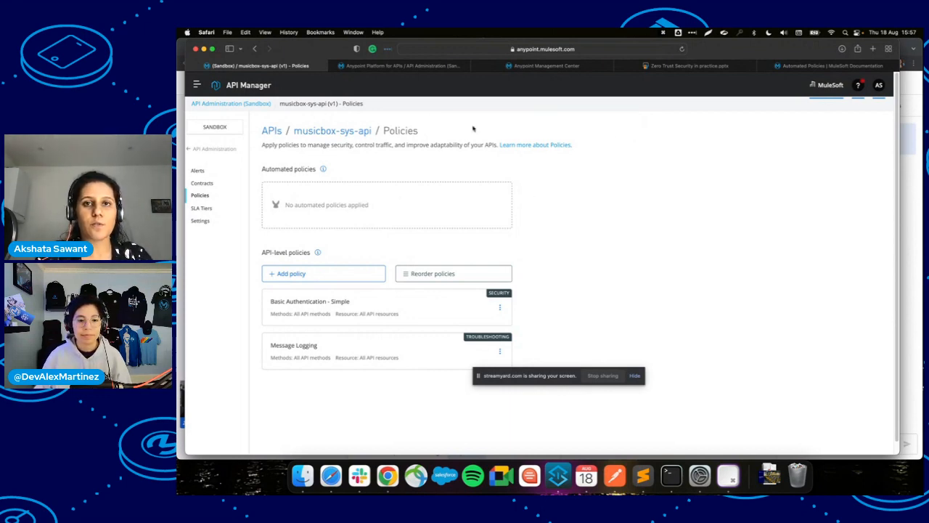
Reload the Runtime Manager logs to show message-logging 2.0.0 applied to API 18073253.
left_click(533, 66)
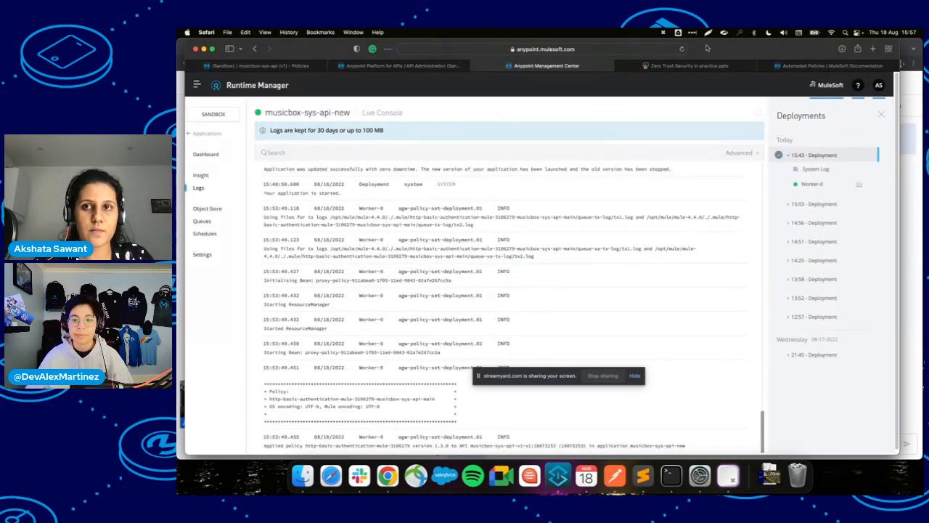
left_click(682, 49)
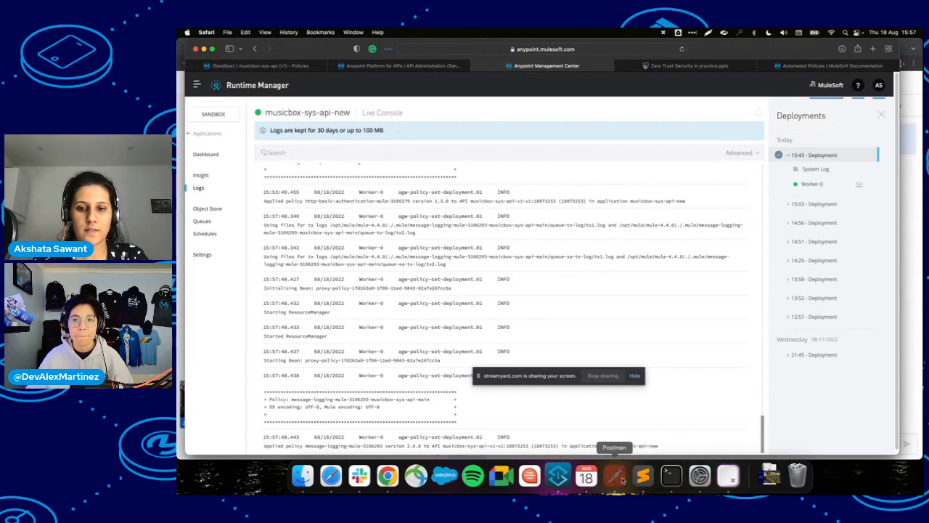
left_click(614, 475)
Send GET /songs twice so the logs record the four-song payload at INFO level.
left_click(762, 143)
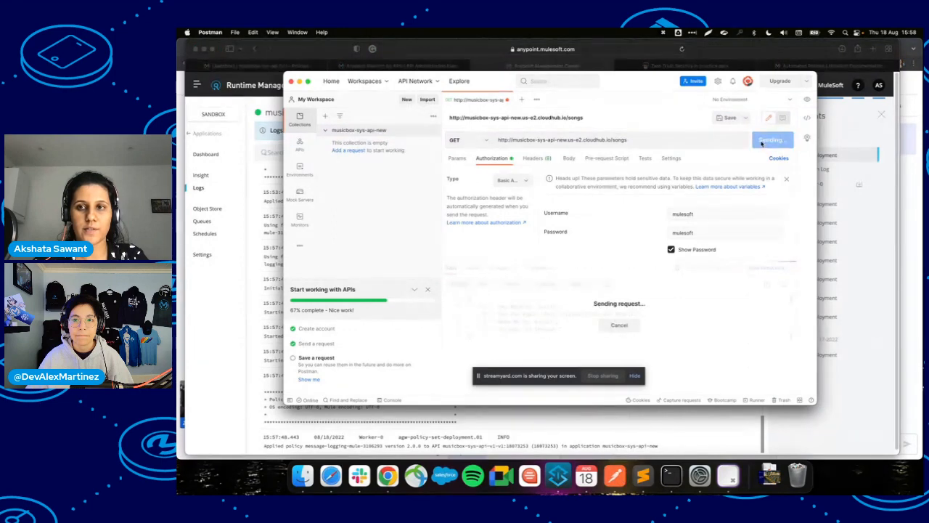
left_click(762, 143)
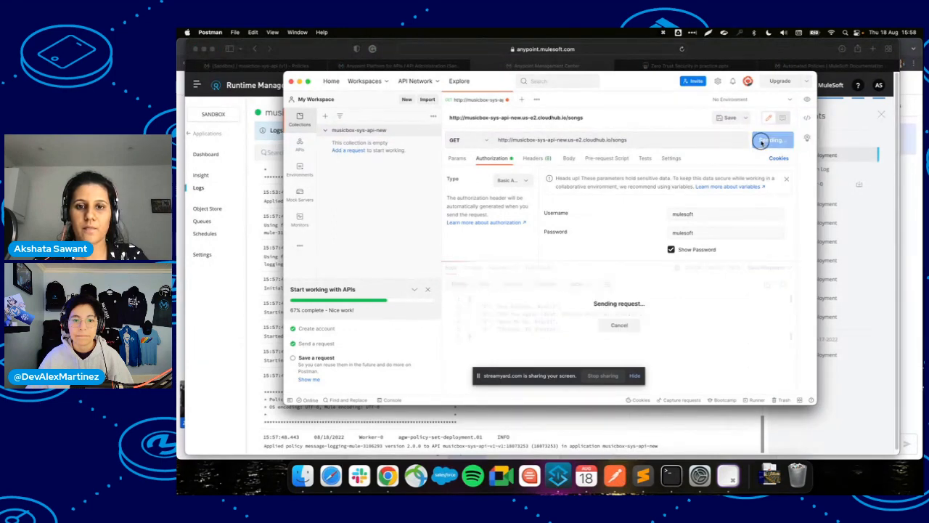
key("super+Tab")
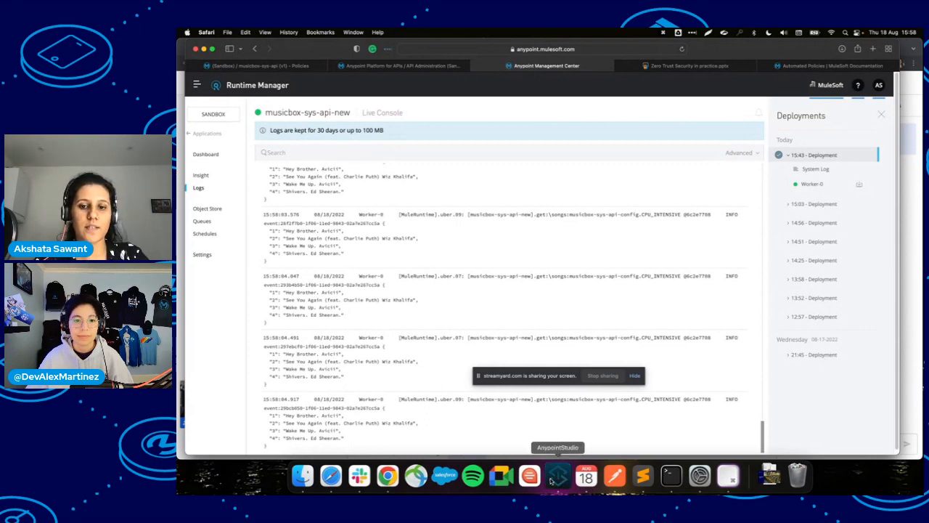
left_click(557, 475)
Look over the /songs Listener flow in Studio, then return to the musicbox-sys-api-new logs.
left_click(367, 225)
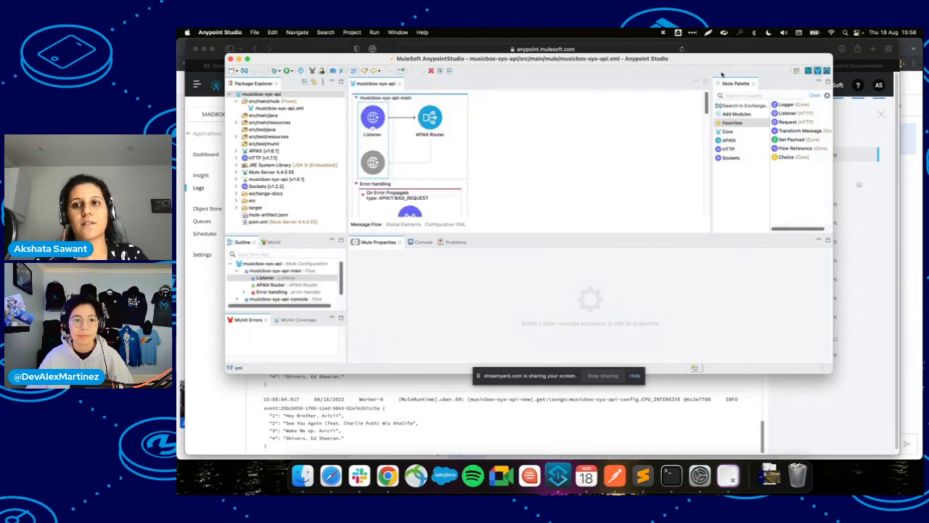
left_click_drag(708, 102, 708, 213)
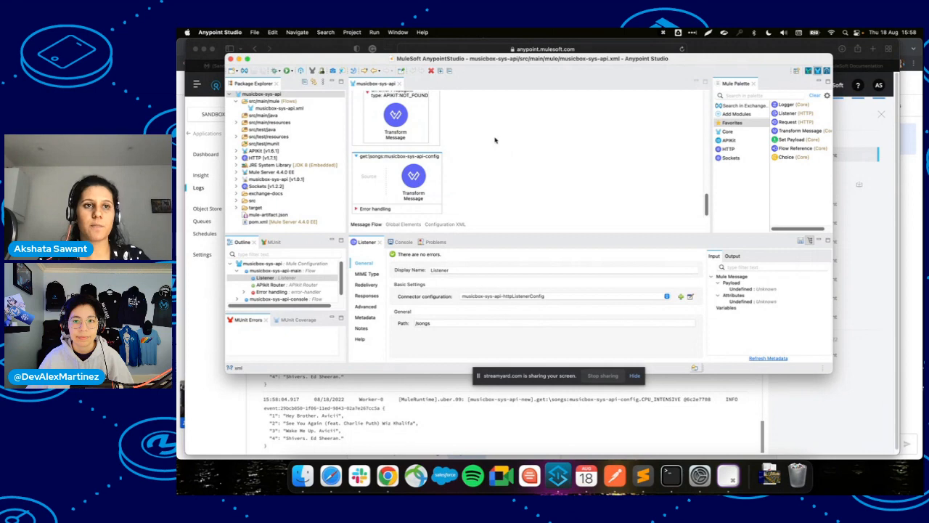
left_click(203, 329)
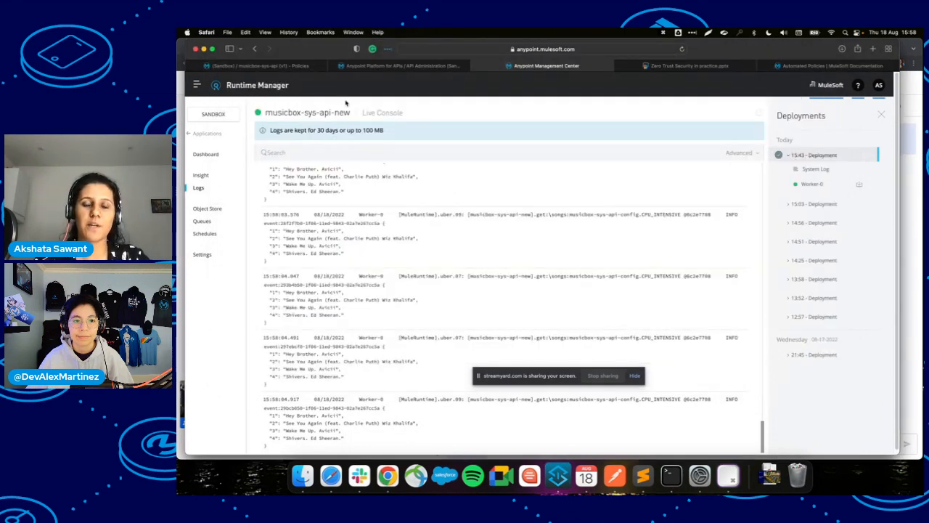
Open the musicbox-sys-api Policies page, browse the Add policy catalogue, and return to applied policies.
left_click(401, 66)
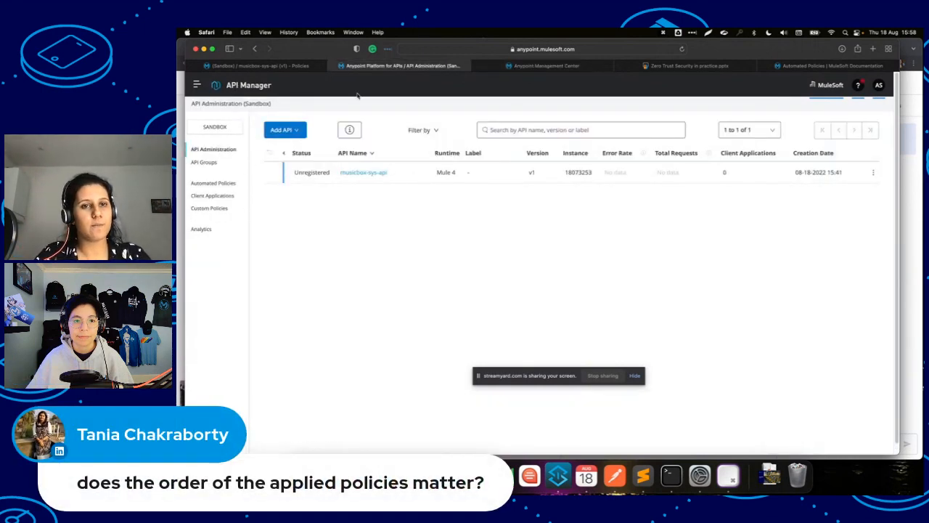
left_click(276, 66)
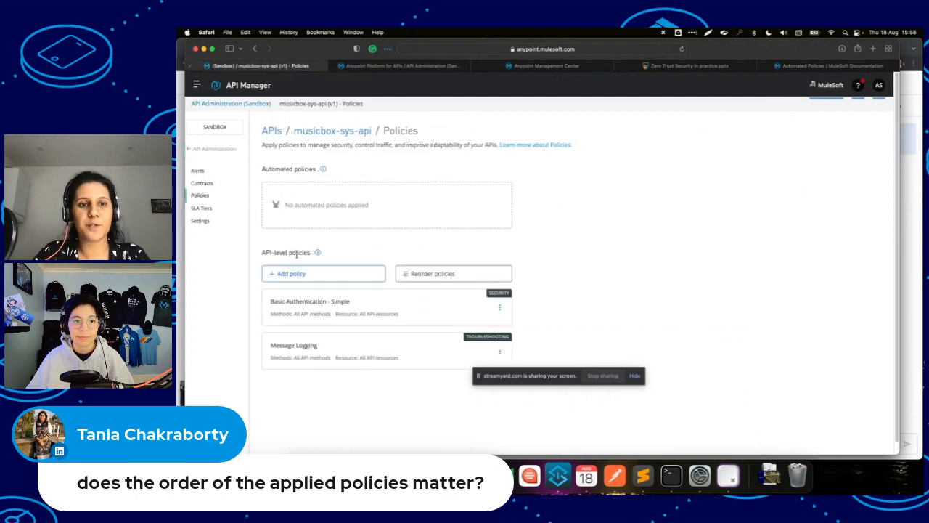
left_click(330, 280)
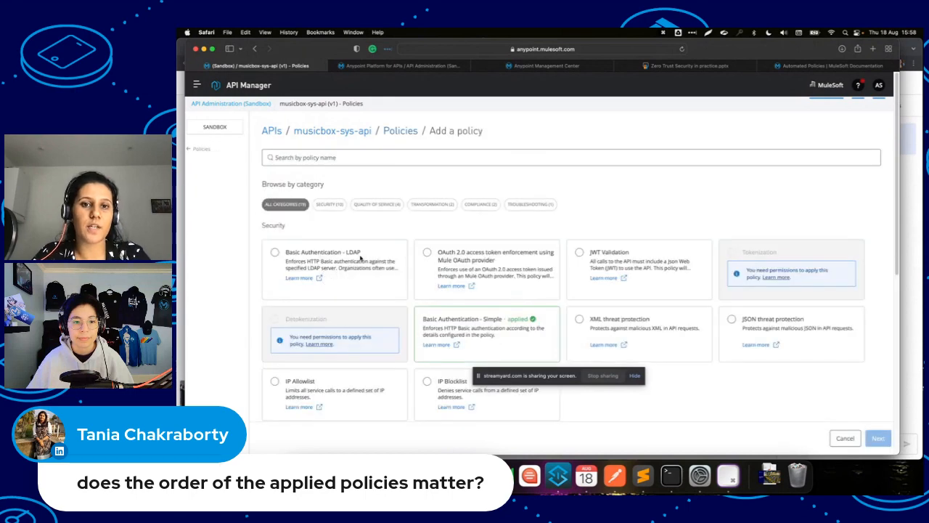
scroll(454, 256, "down", 3)
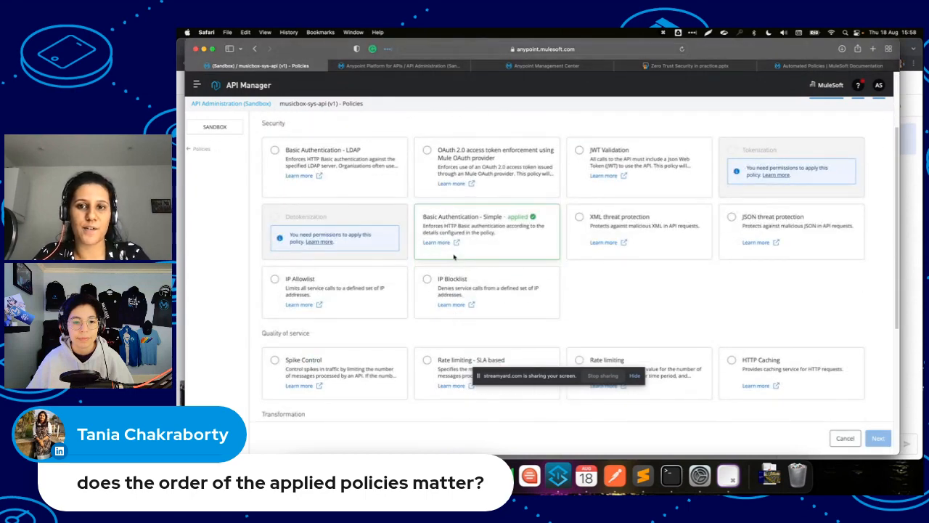
scroll(454, 255, "down", 6)
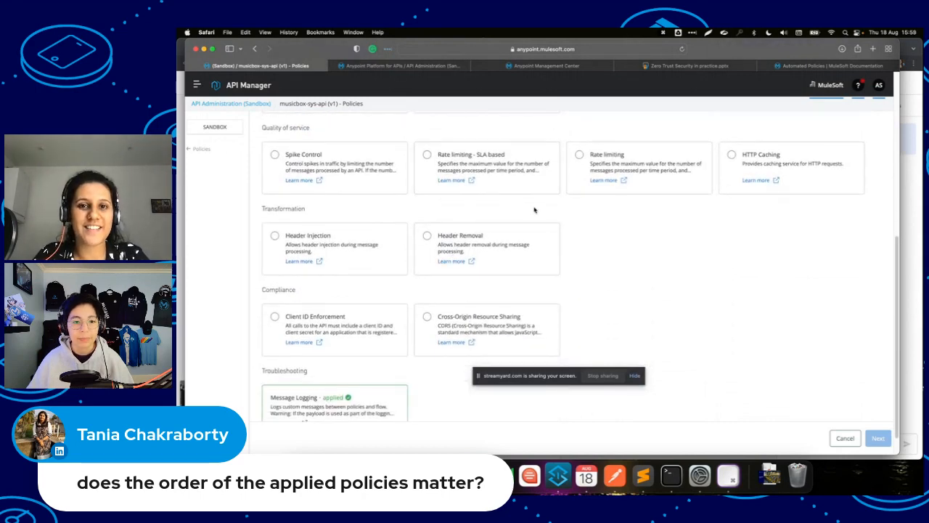
left_click(403, 65)
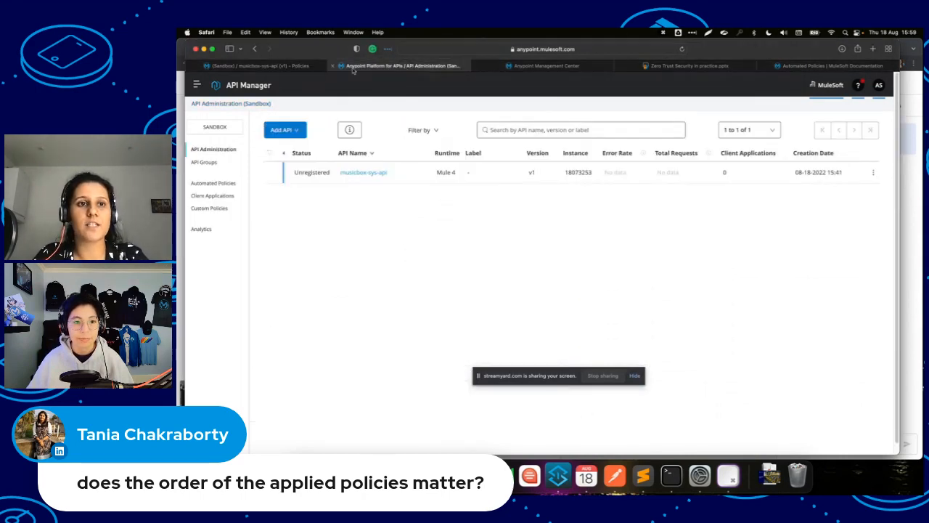
left_click(288, 65)
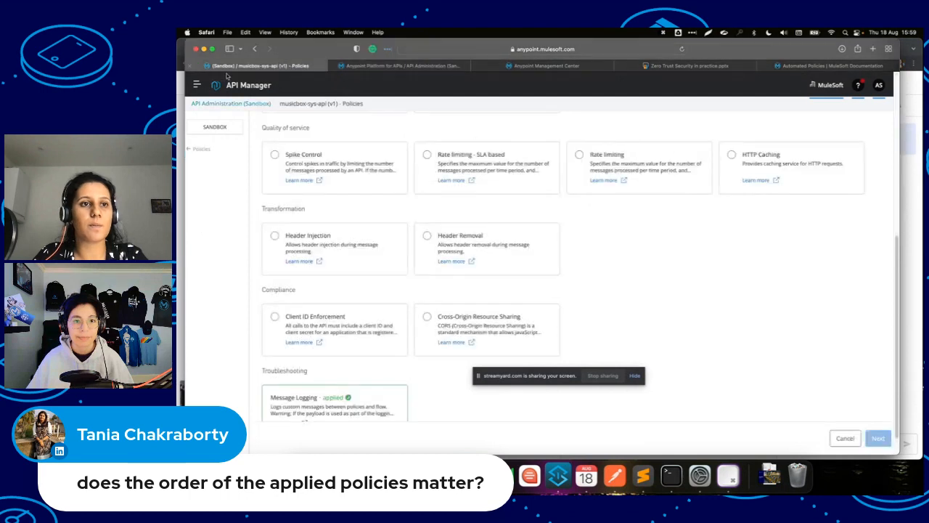
left_click(191, 151)
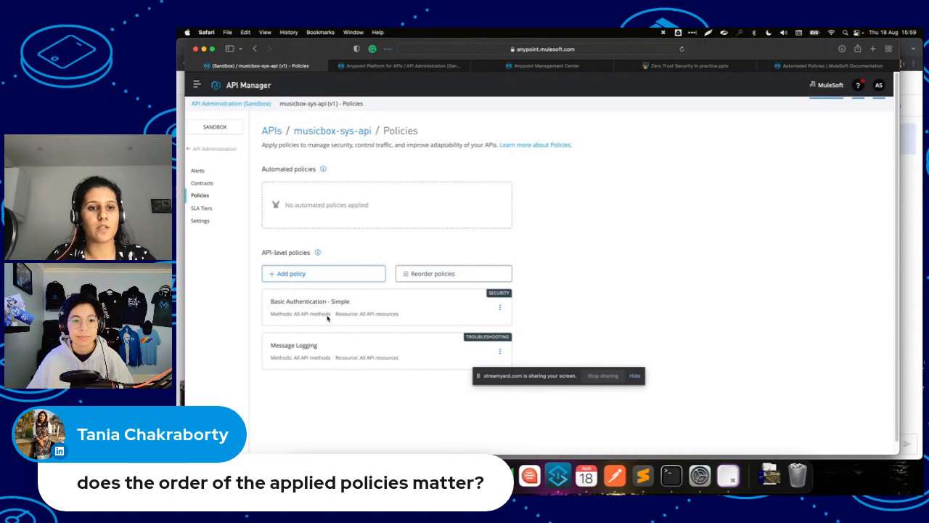
left_click(444, 271)
Move Message Logging above Basic Authentication - Simple and apply the new order.
left_click_drag(390, 326, 396, 267)
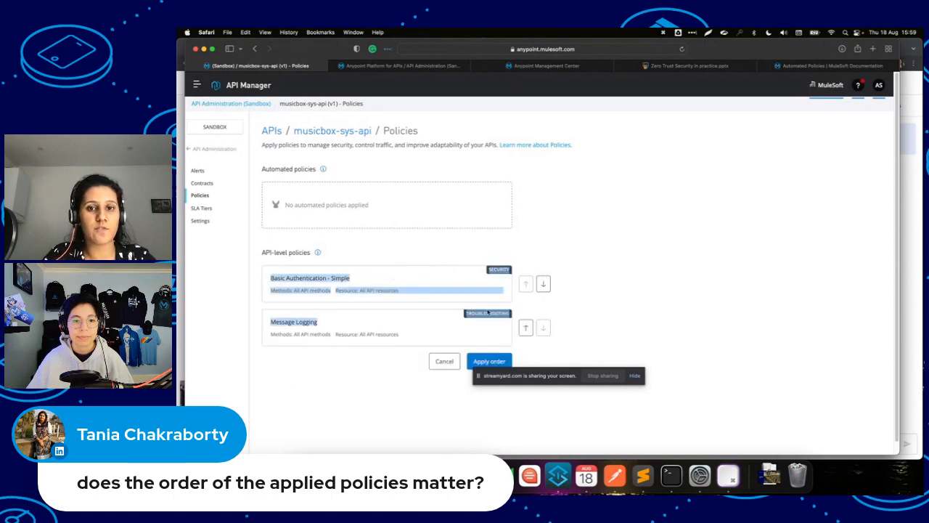
left_click(526, 327)
left_click(489, 361)
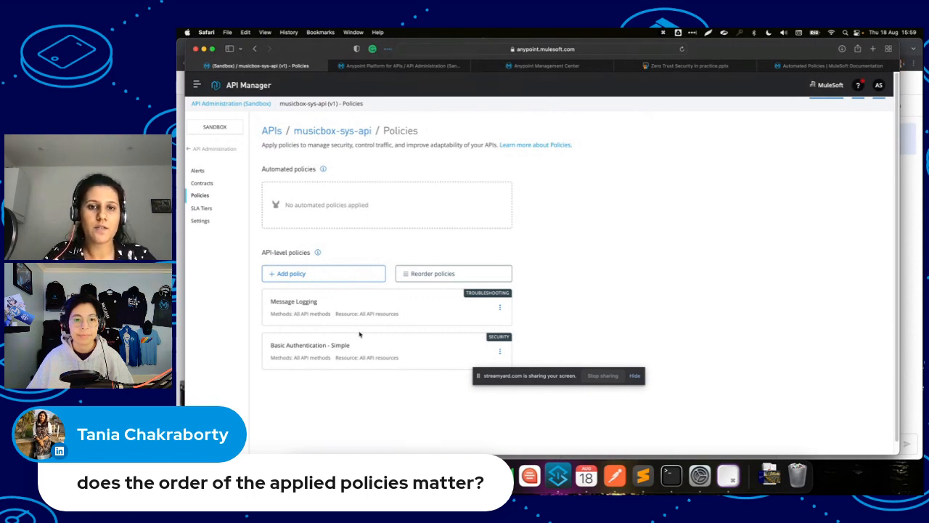
left_click(500, 309)
left_click_drag(528, 375, 528, 434)
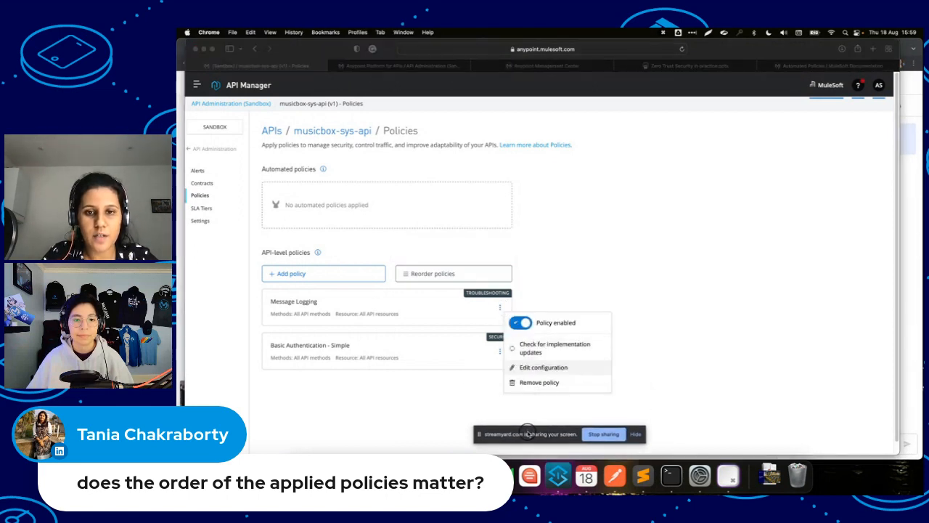
Enable 'Before Calling API' in the Message Logging configuration and save the change.
left_click(542, 372)
left_click(515, 369)
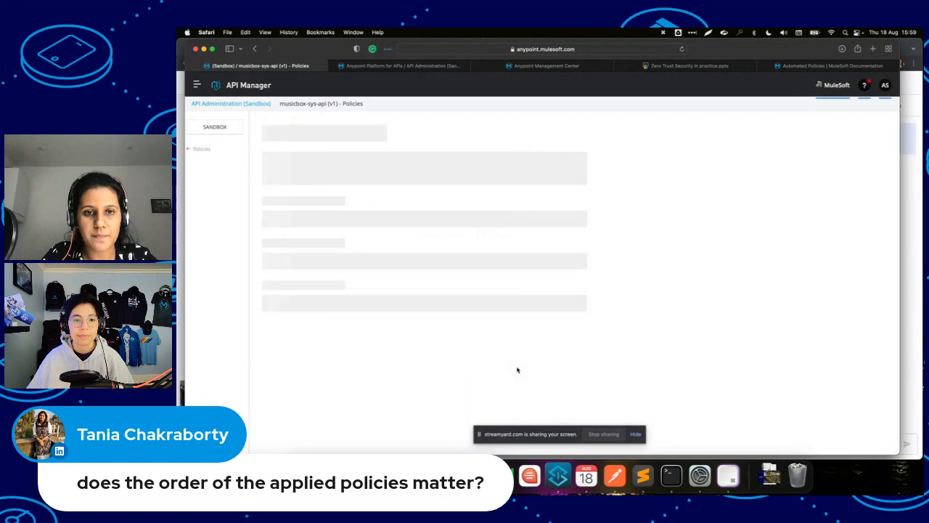
scroll(317, 326, "down", 4)
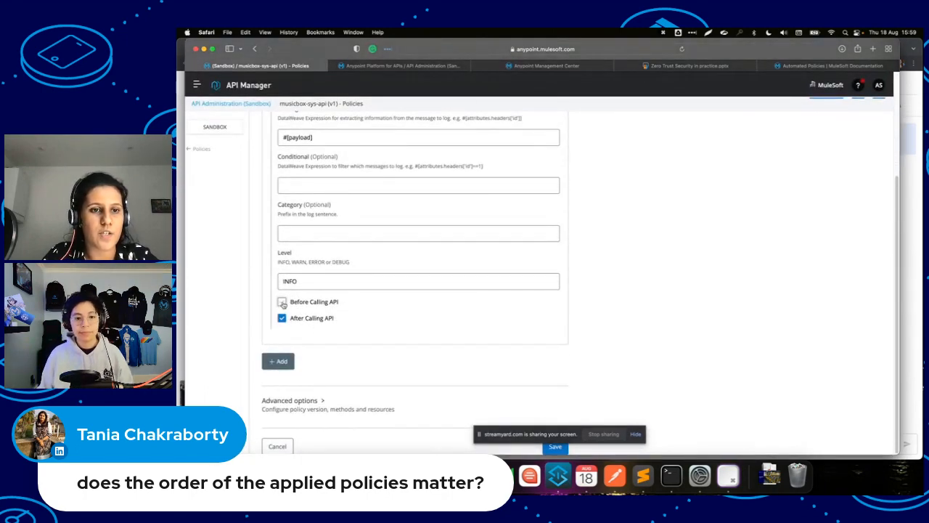
left_click(283, 302)
scroll(370, 278, "down", 1)
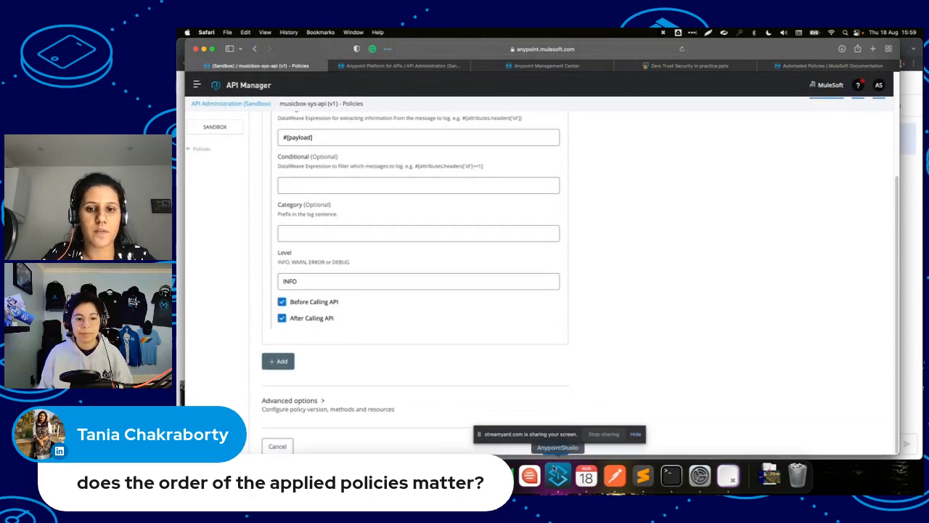
left_click(553, 448)
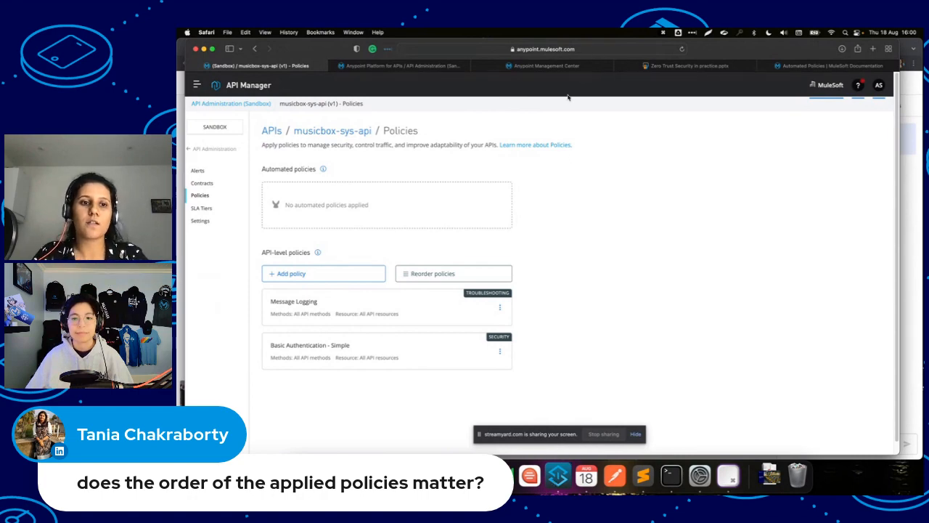
Reload the Runtime Manager logs, return to the musicbox-sys-api Policies page, then switch to Anypoint Studio.
left_click(552, 66)
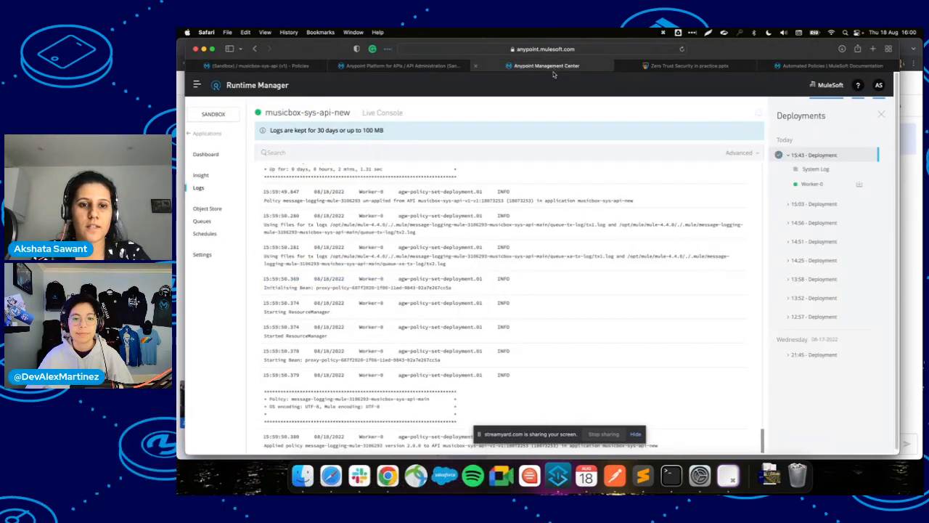
left_click(684, 50)
left_click(264, 67)
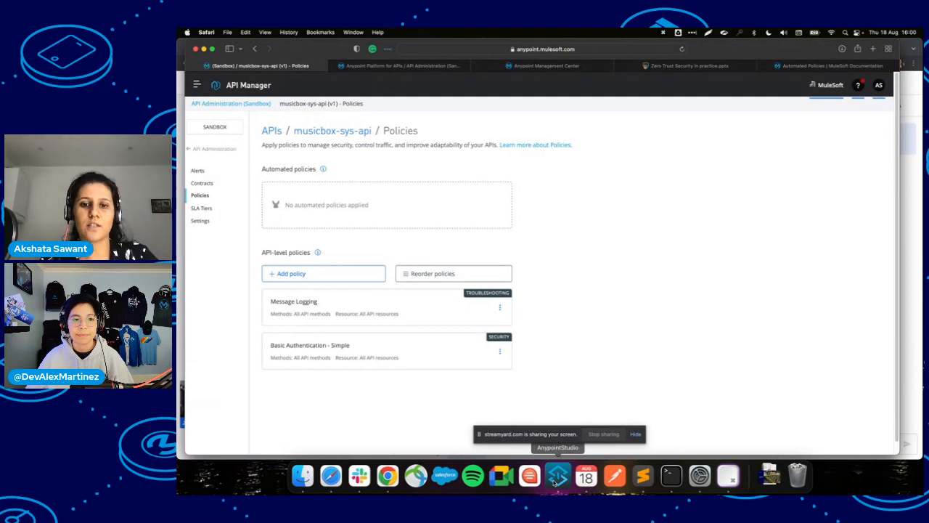
left_click(557, 479)
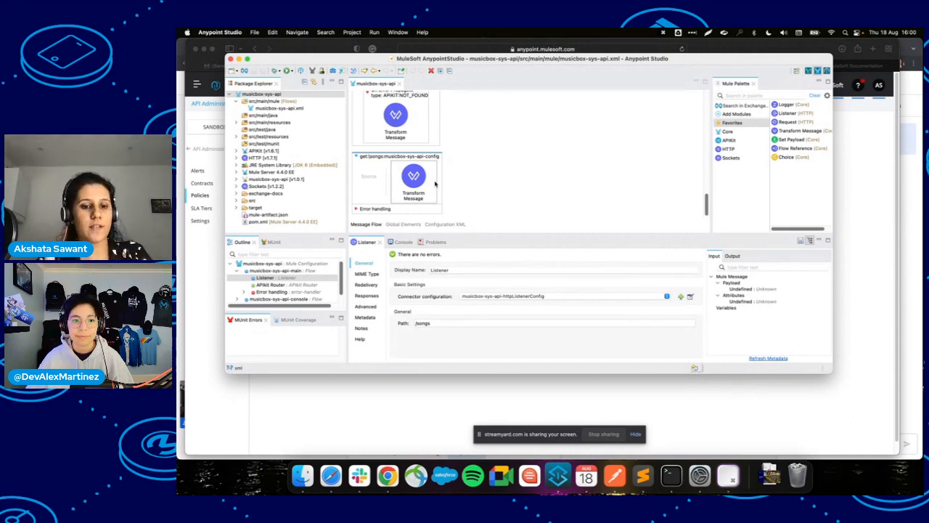
Switch from Anypoint Studio back to Safari with Cmd+Tab.
key("super+Tab")
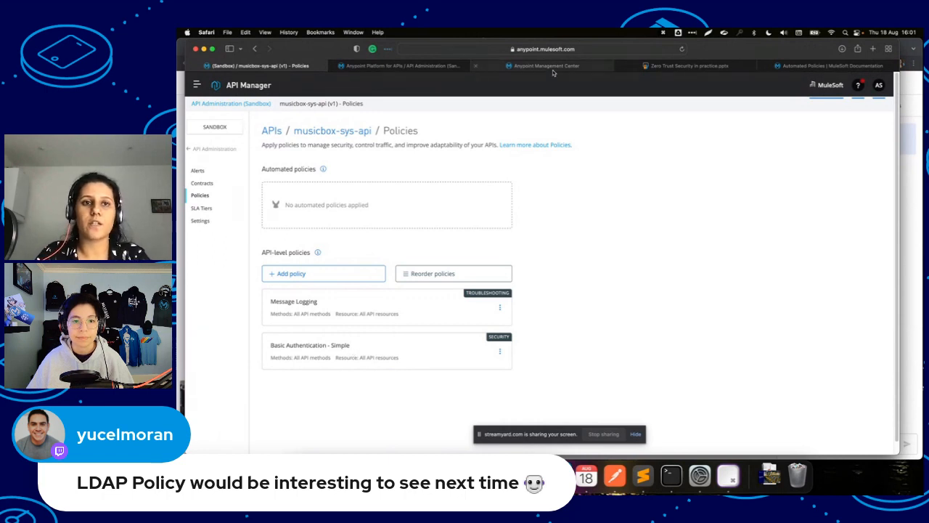
Recheck the Runtime Manager logs, then browse the Add a policy catalogue for musicbox-sys-api.
mouse_move(554, 72)
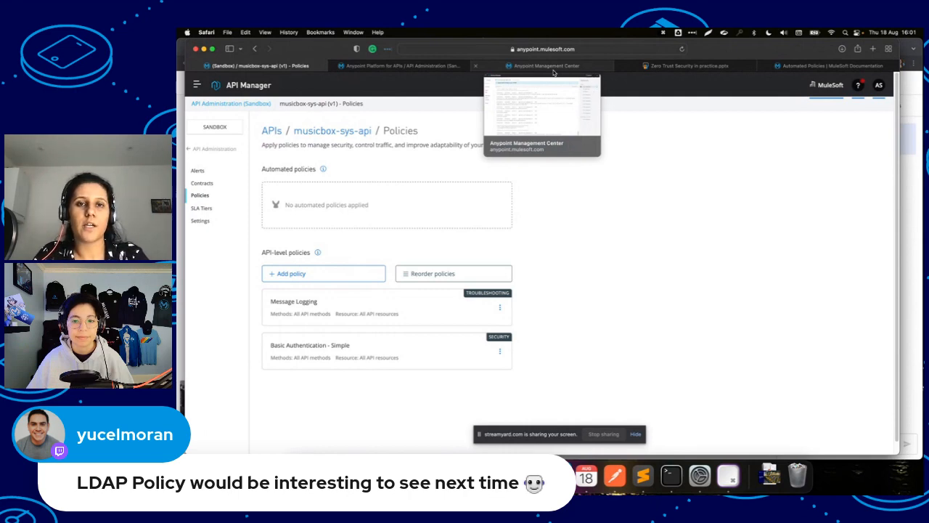
left_click(553, 66)
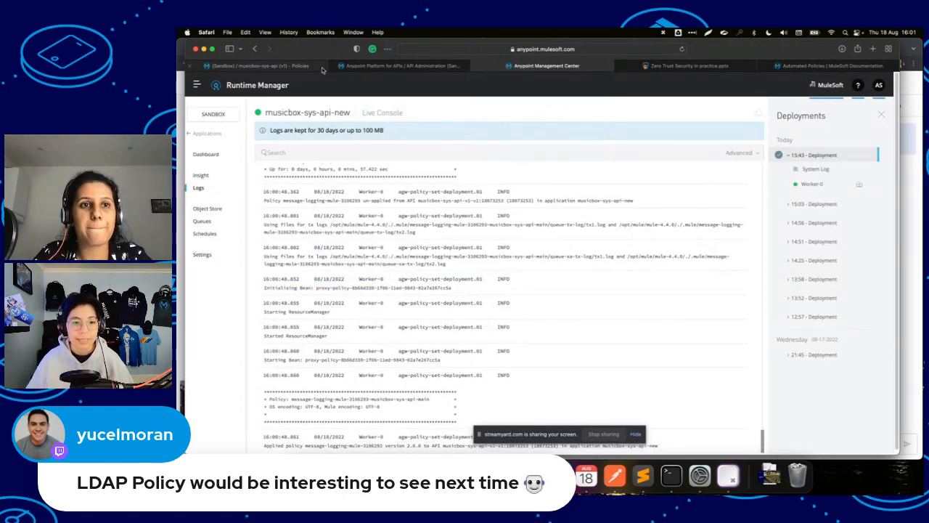
left_click(290, 68)
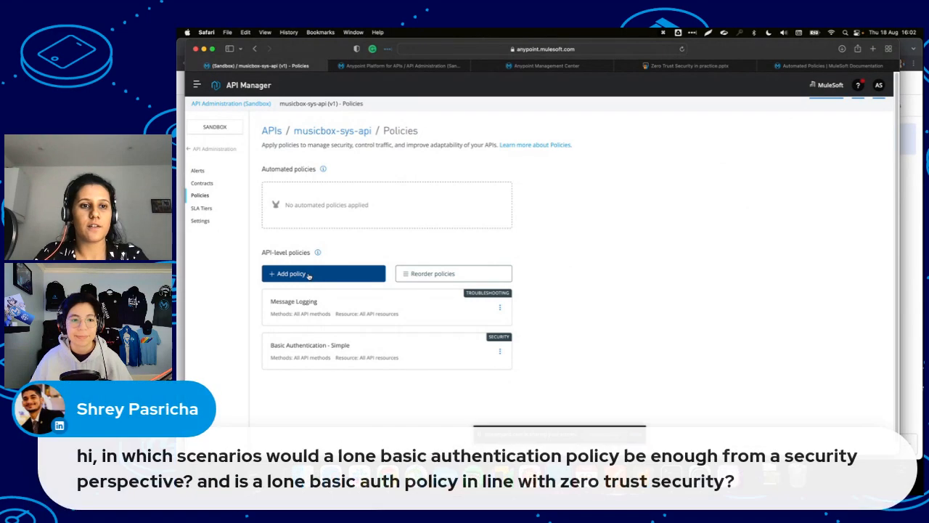
left_click(309, 275)
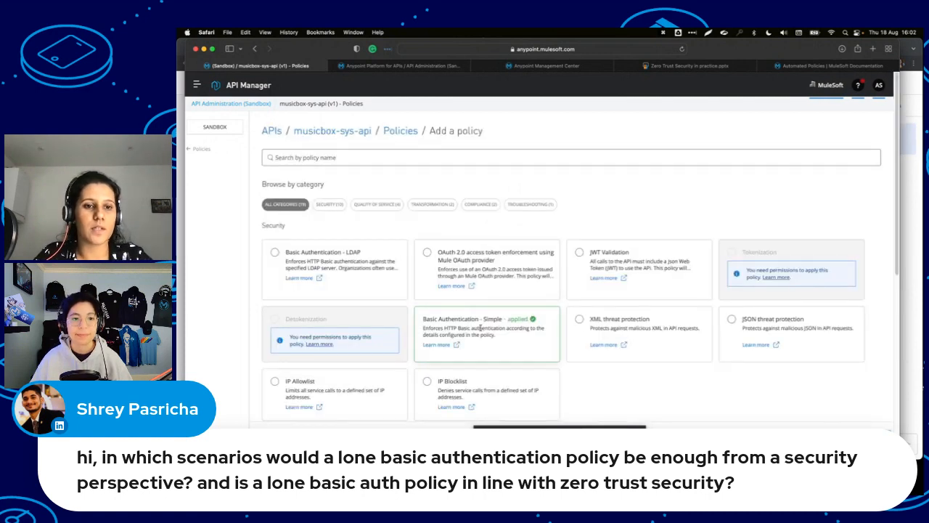
scroll(580, 316, "down", 2)
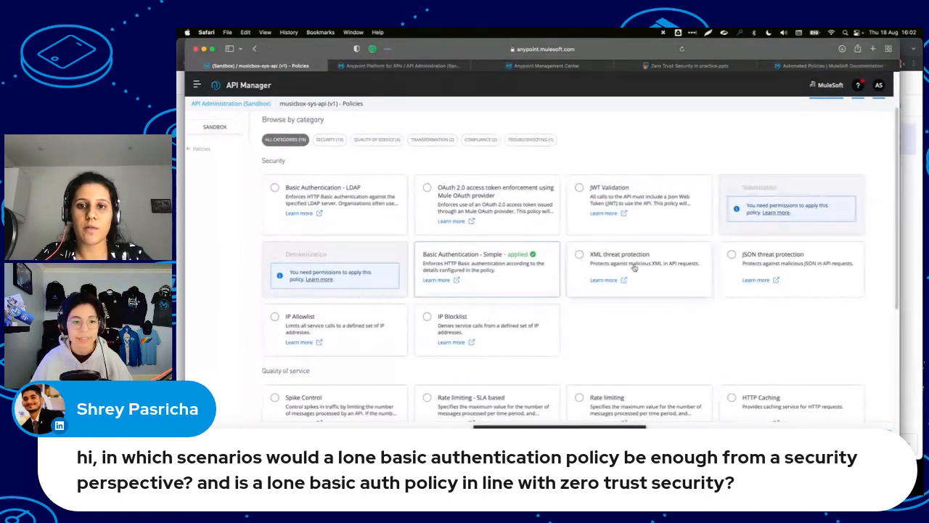
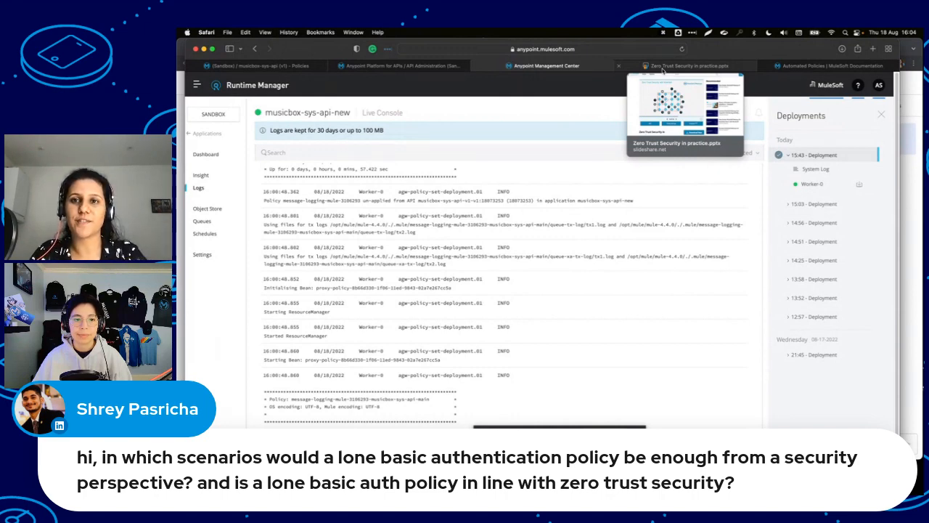
Leave the Zero Trust Security slides for the musicbox-sys-api policy catalogue and scroll to Transformation.
left_click(662, 68)
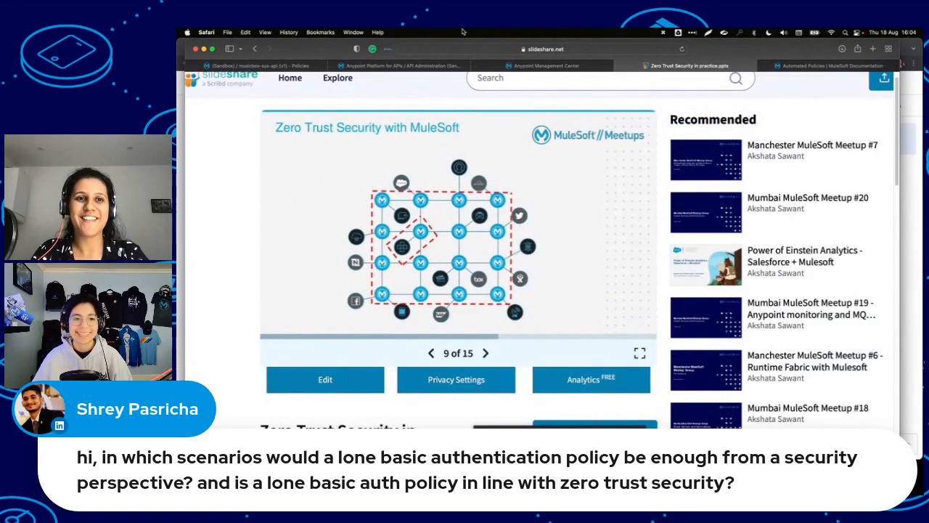
left_click(288, 67)
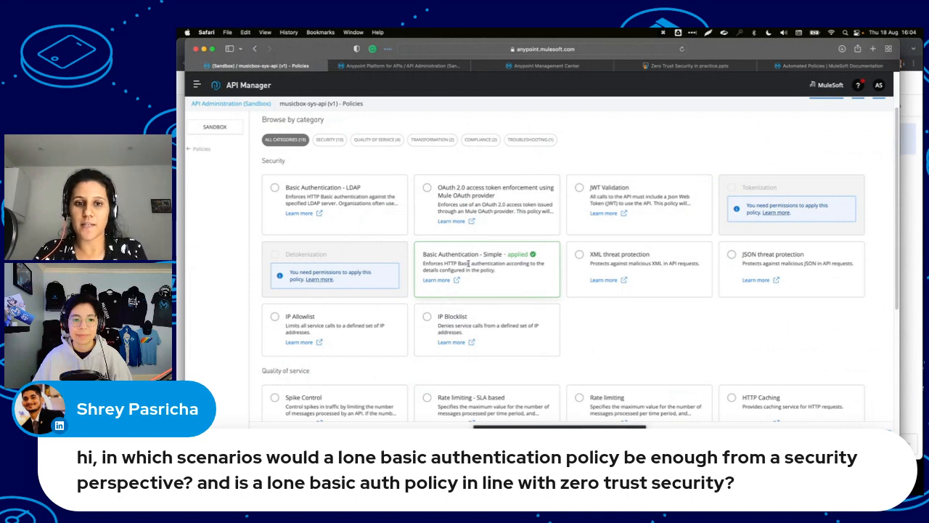
scroll(468, 264, "down", 2)
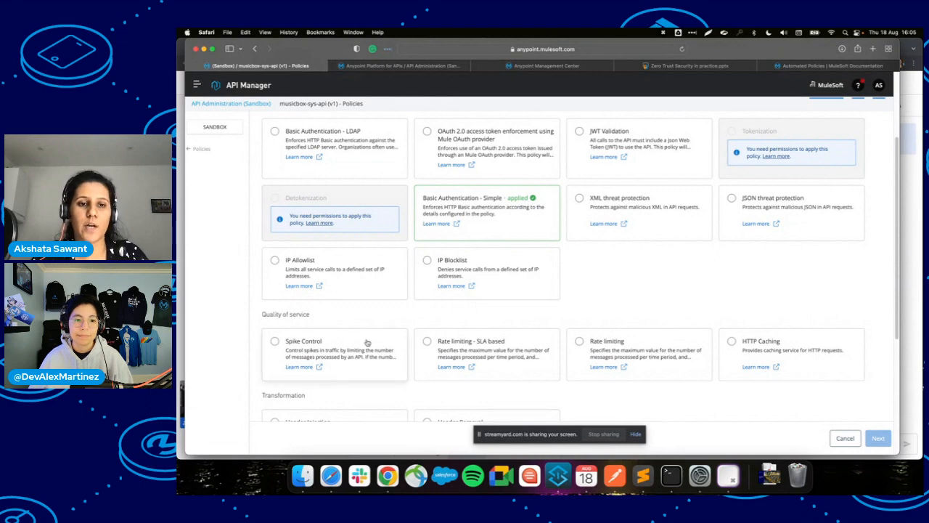
scroll(368, 342, "down", 5)
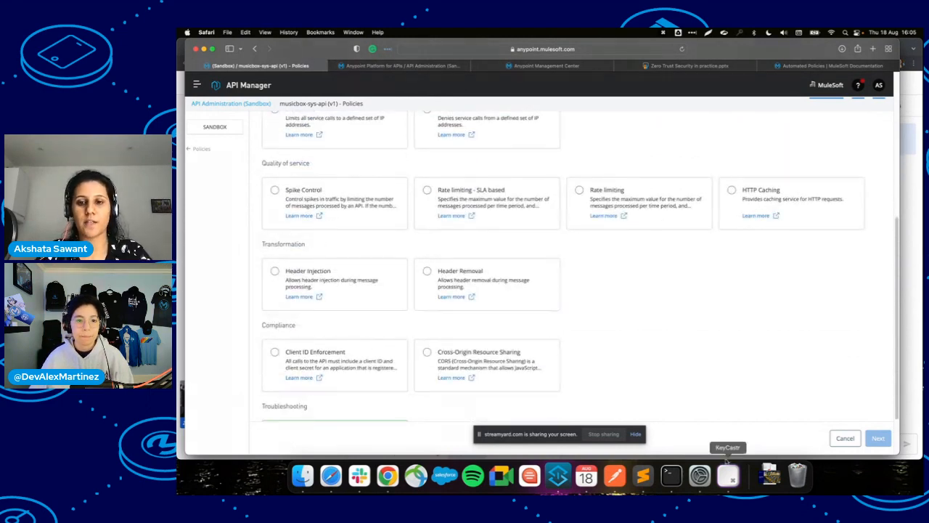
left_click(617, 475)
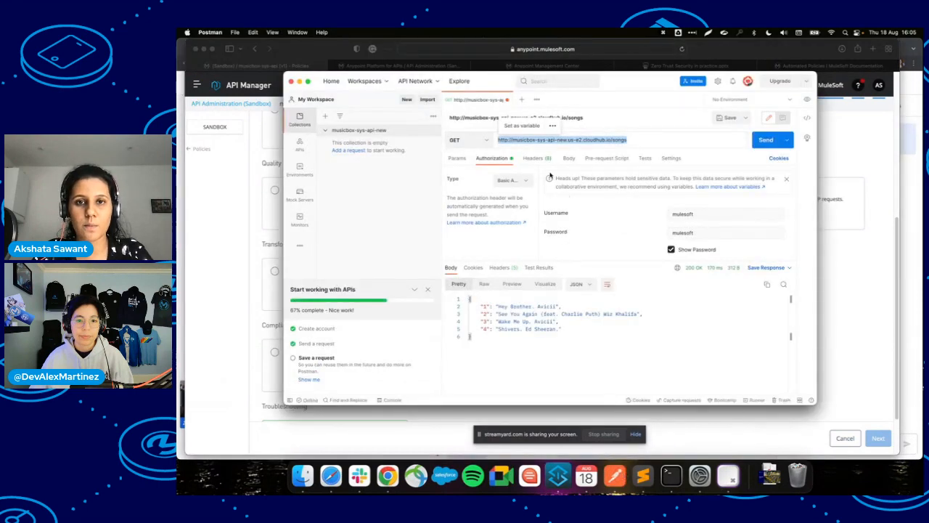
Show the songs request's headers in Postman, including the 8 hidden auto-generated ones.
left_click(537, 157)
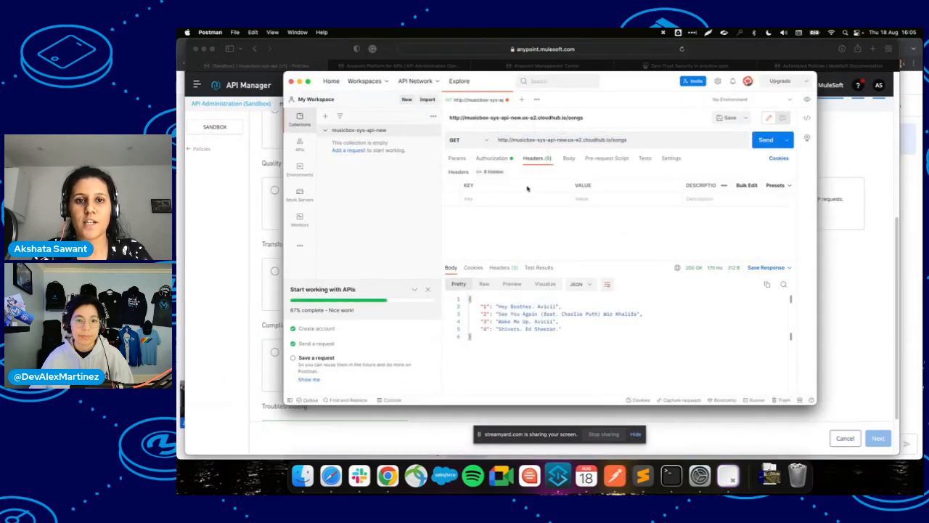
left_click(487, 172)
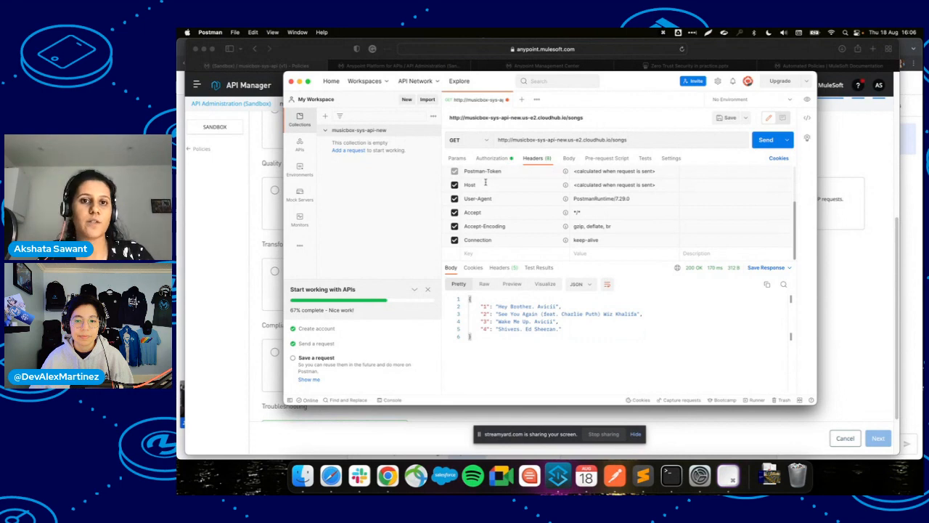
left_click(237, 236)
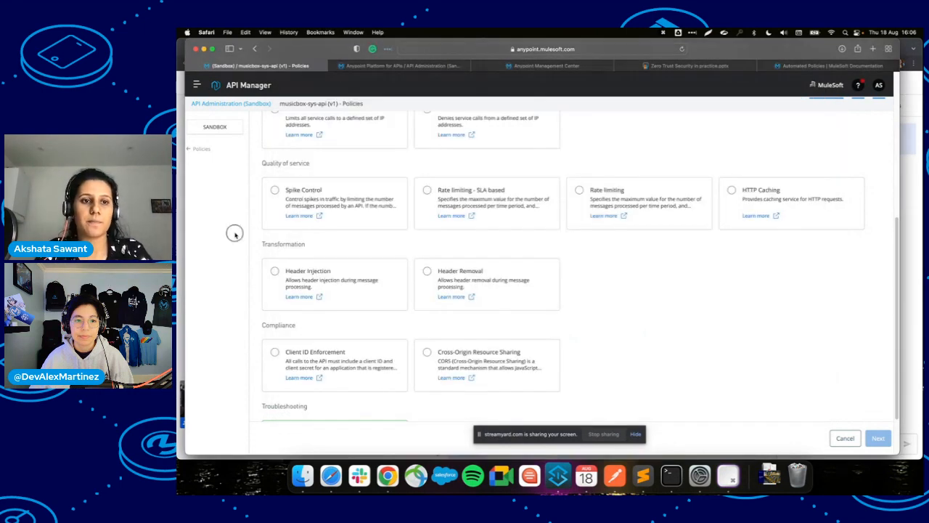
Choose the Header Injection policy and add inbound header key Id with value Mule.
left_click(275, 272)
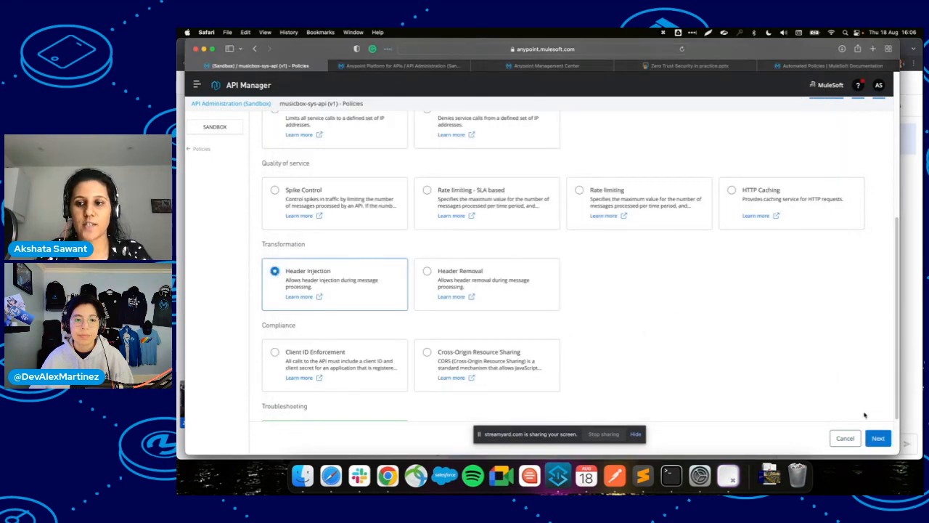
left_click(878, 437)
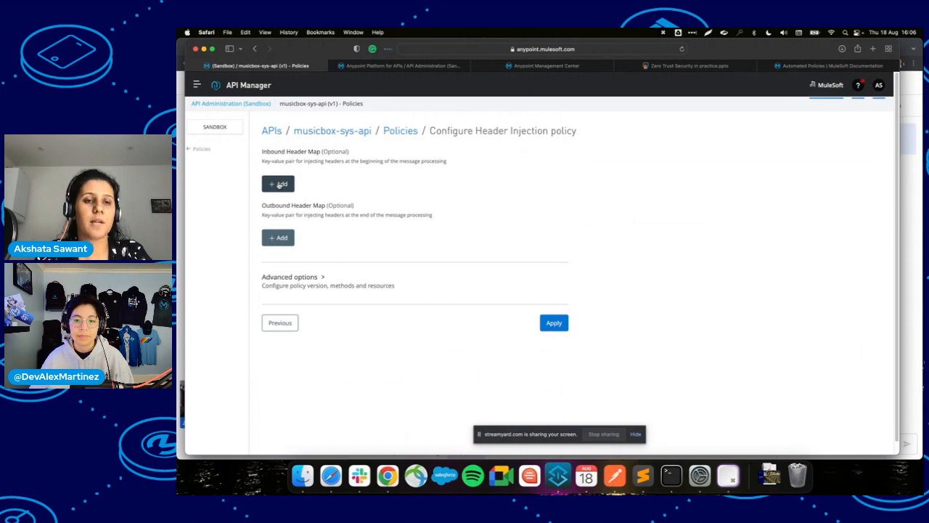
left_click(280, 185)
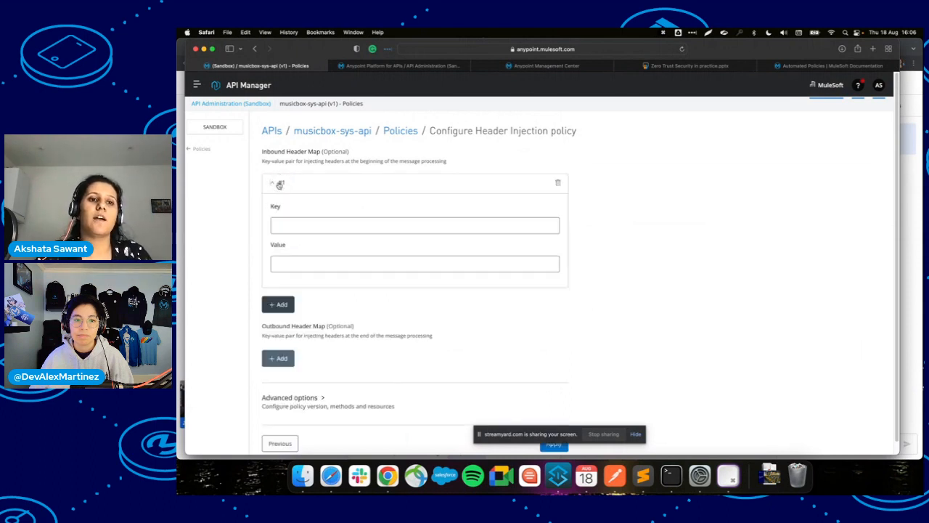
left_click(317, 224)
left_click(306, 265)
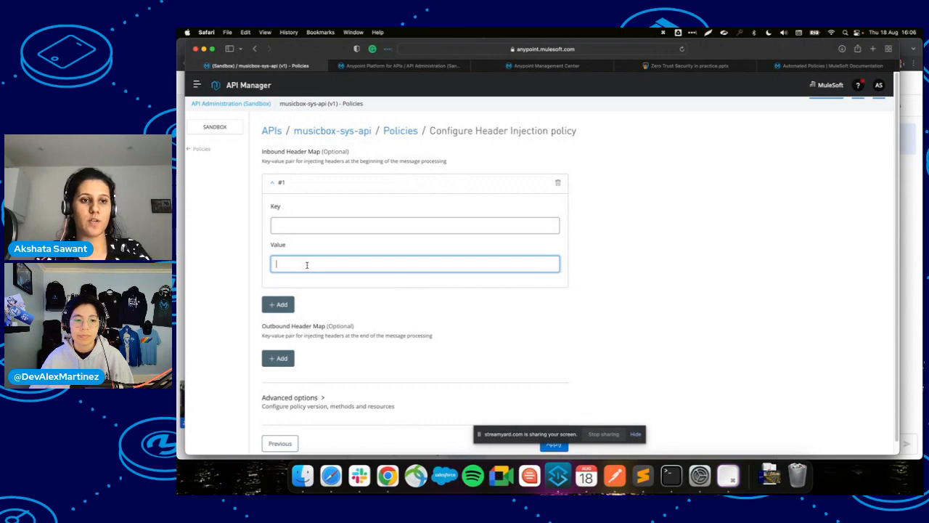
left_click(296, 227)
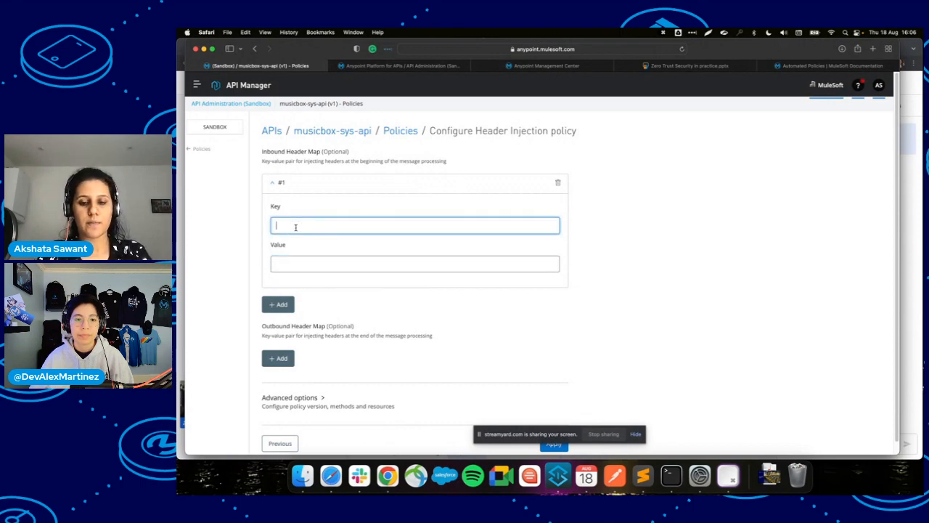
type("Id")
key("Tab")
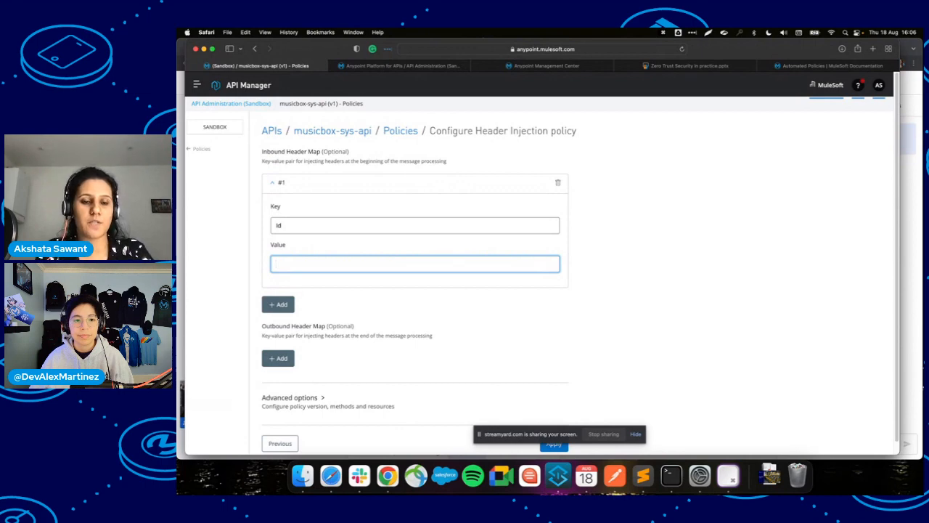
type("Mu")
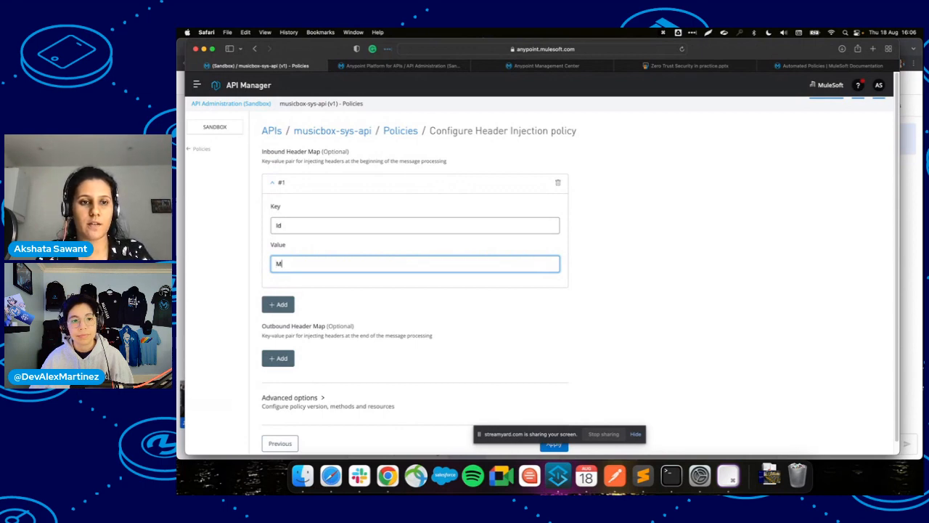
type("le")
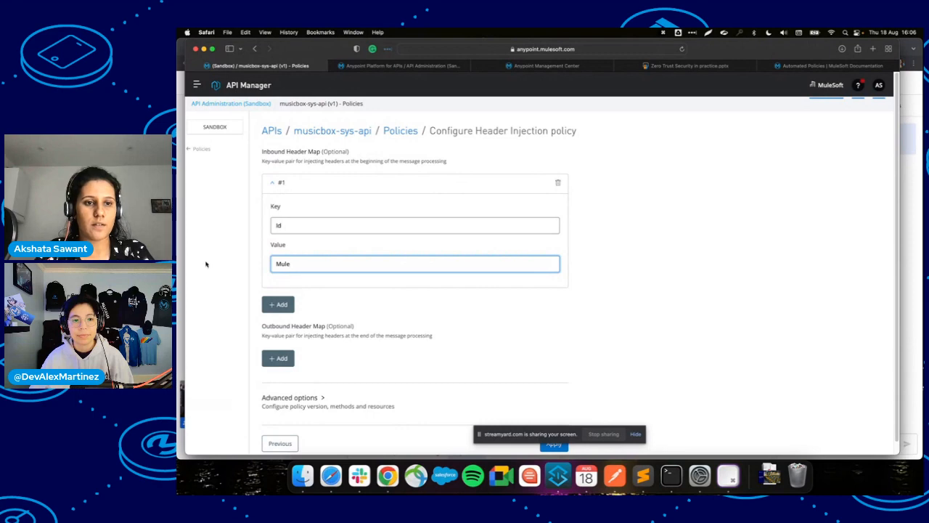
Add a second, empty inbound header entry to the Header Injection form.
scroll(283, 320, "down", 1)
left_click(278, 291)
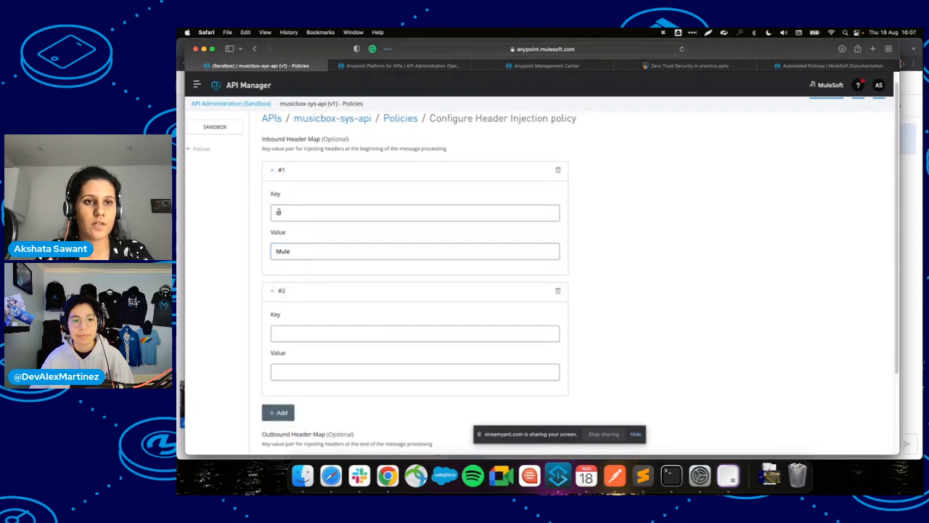
scroll(300, 265, "down", 2)
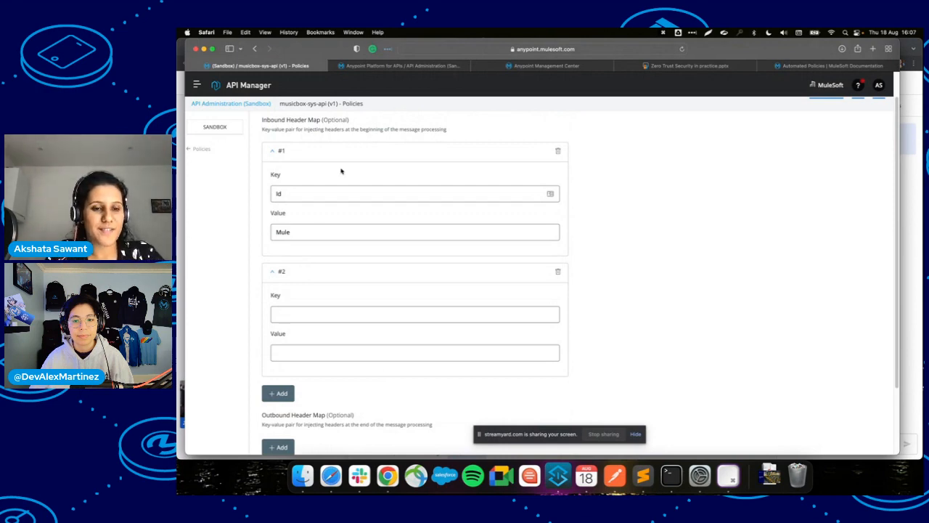
scroll(342, 169, "down", 3)
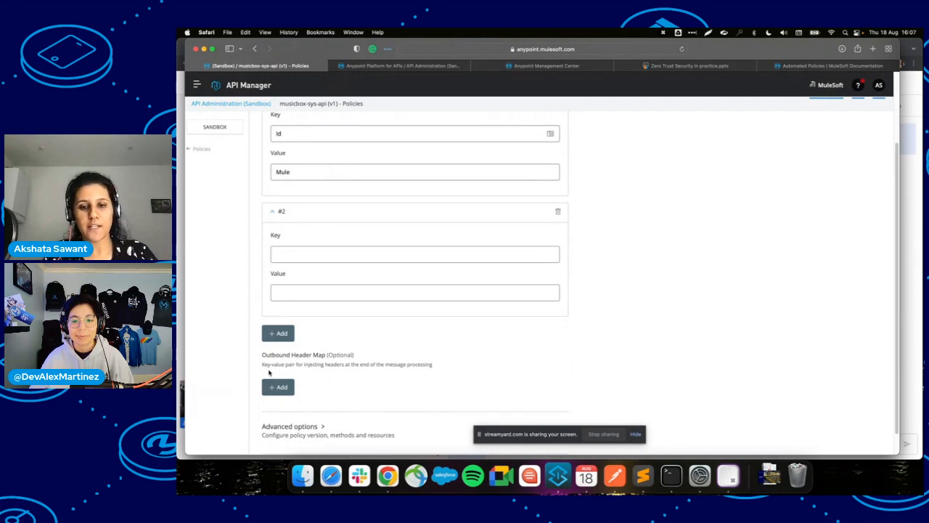
left_click(557, 475)
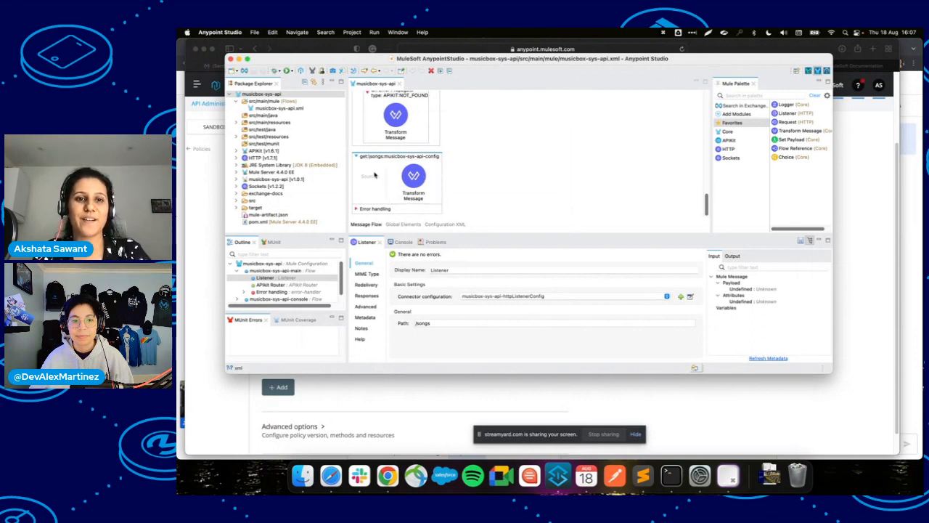
Compare the musicbox-sys-api flow in Anypoint Studio with the Header Injection form, ending on the form.
key("super+Tab")
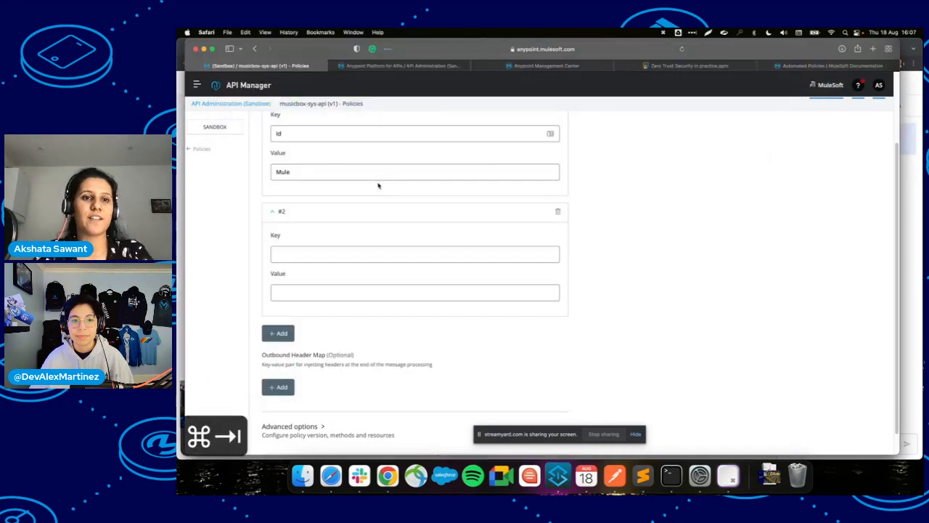
scroll(352, 251, "up", 3)
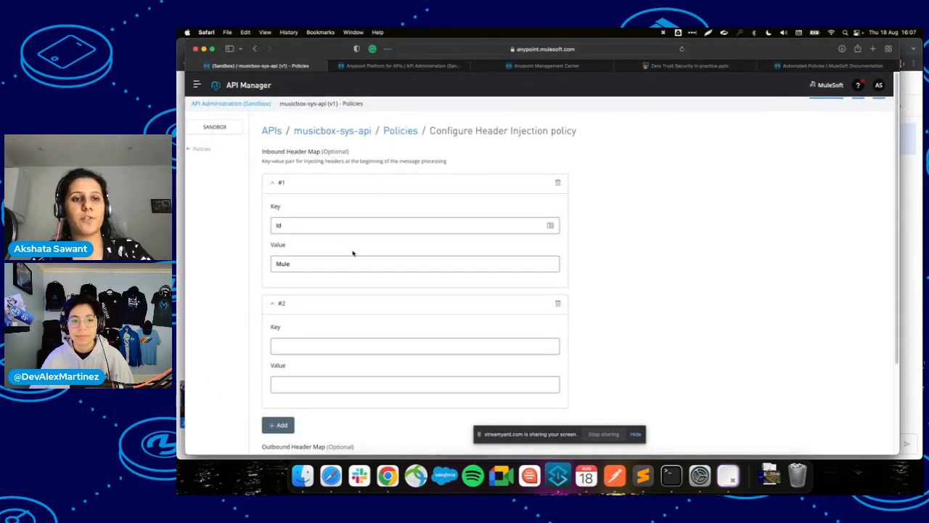
key("super+Tab")
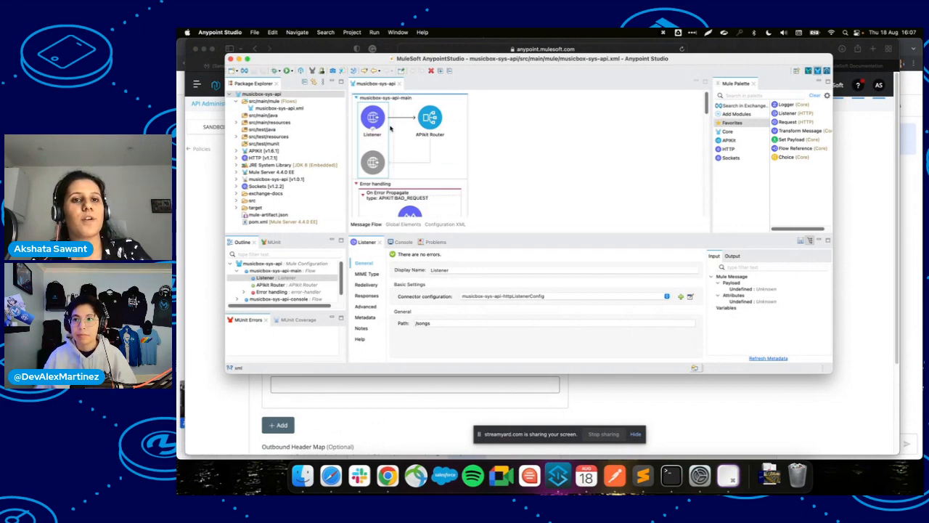
key("super+Tab")
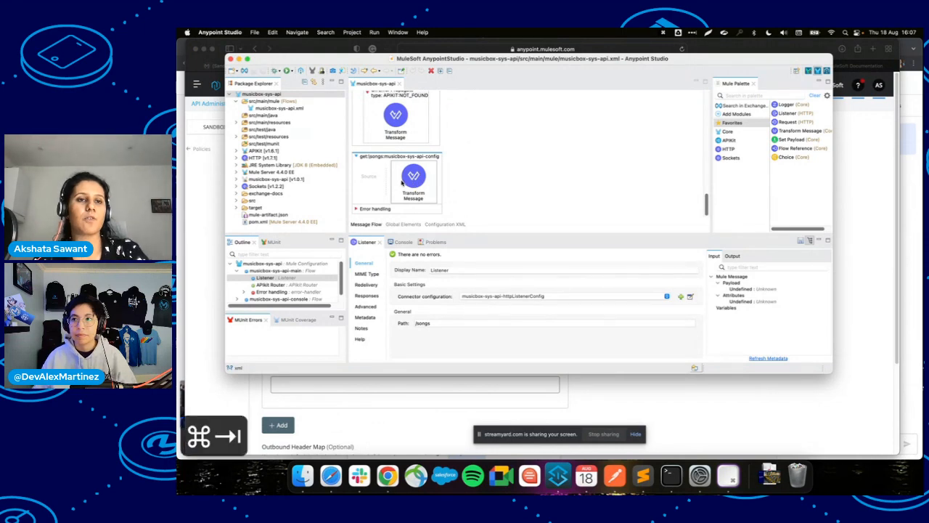
scroll(385, 266, "down", 4)
key("super+Tab")
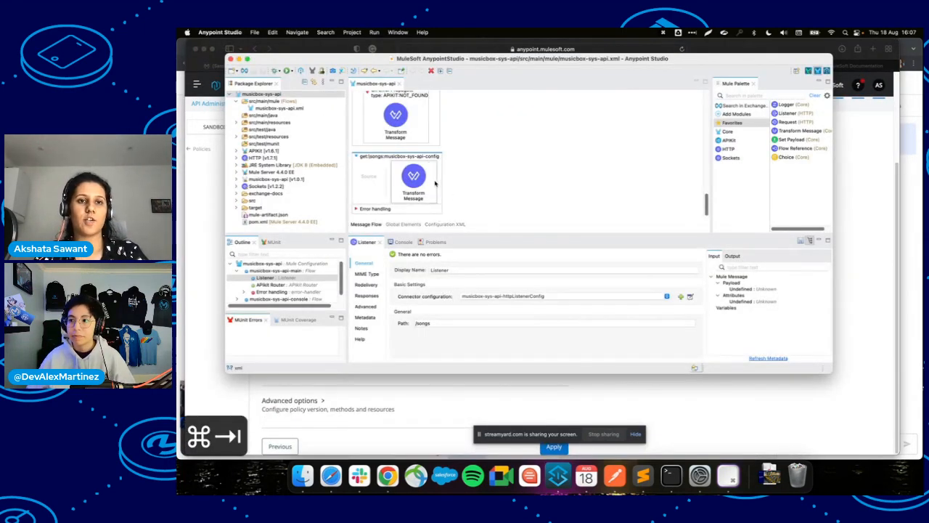
key("super+Tab")
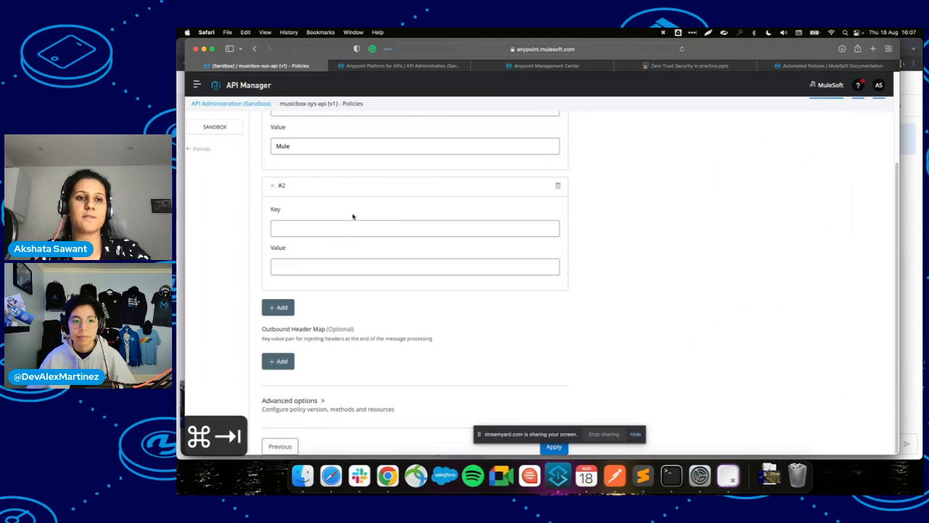
scroll(474, 230, "up", 3)
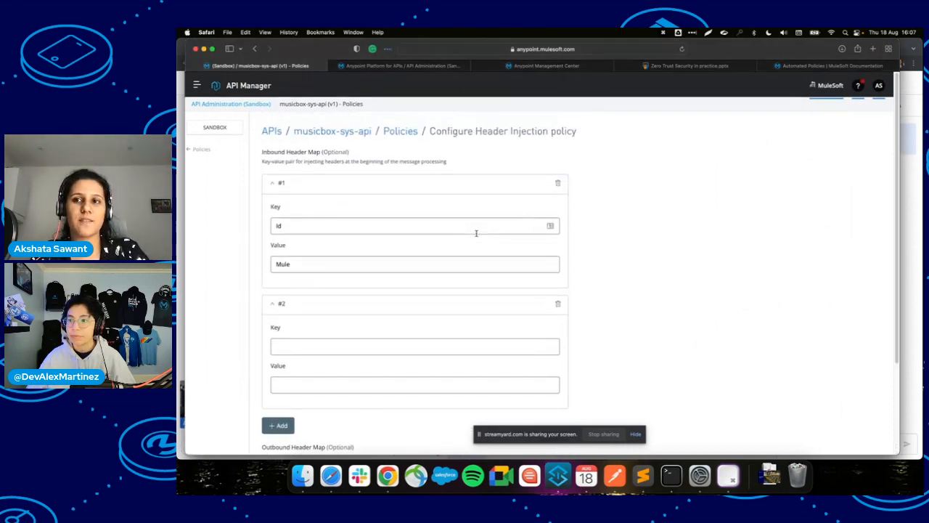
Search 'header injection mulesoft doc' and open the Header Injection Policy doc in a new tab.
left_click(873, 50)
type("e")
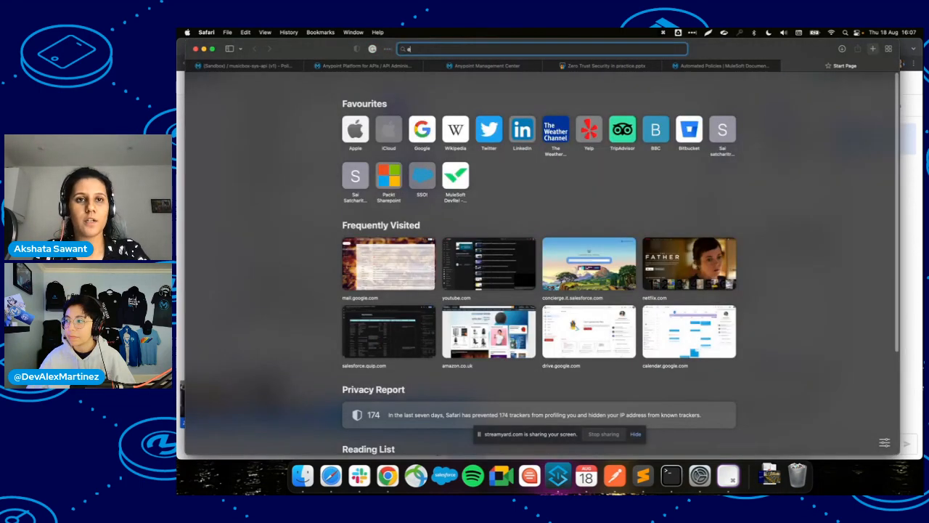
key("BackSpace")
type("hea")
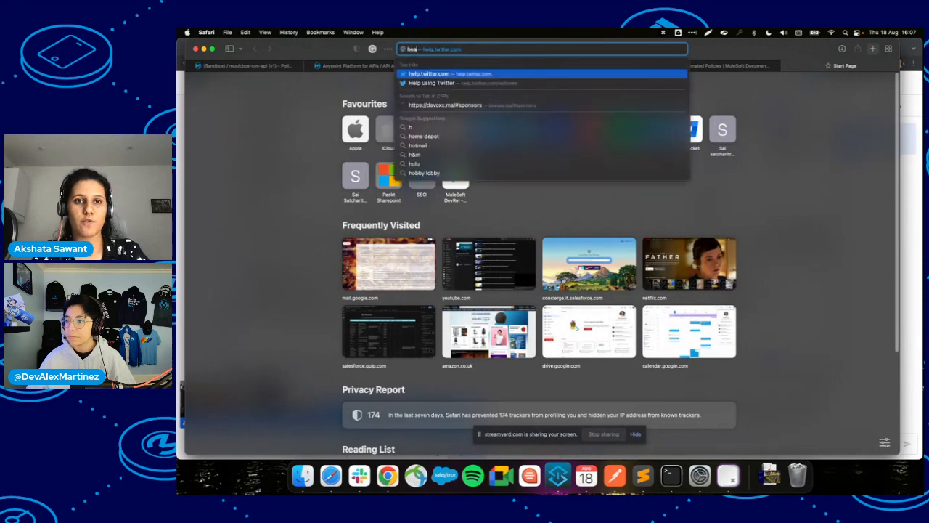
type("der injec")
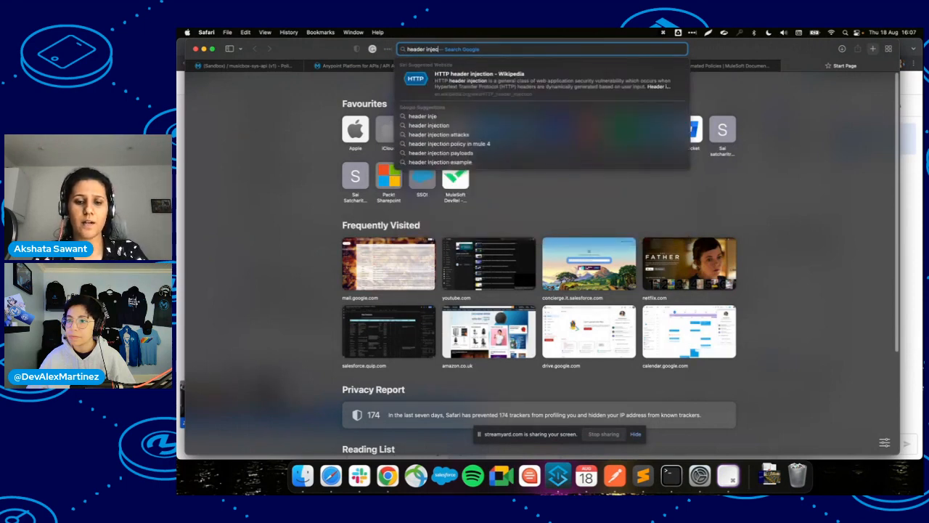
type("tion m")
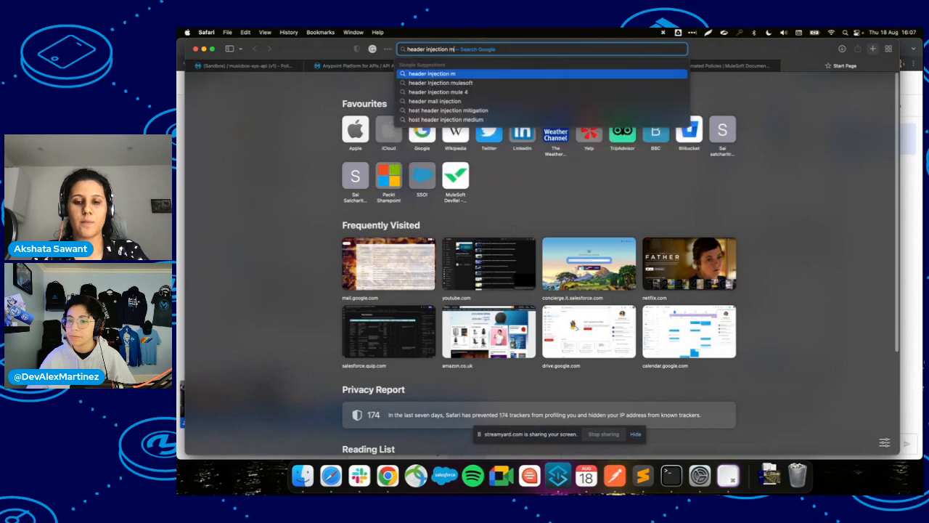
type("ulesoft doc")
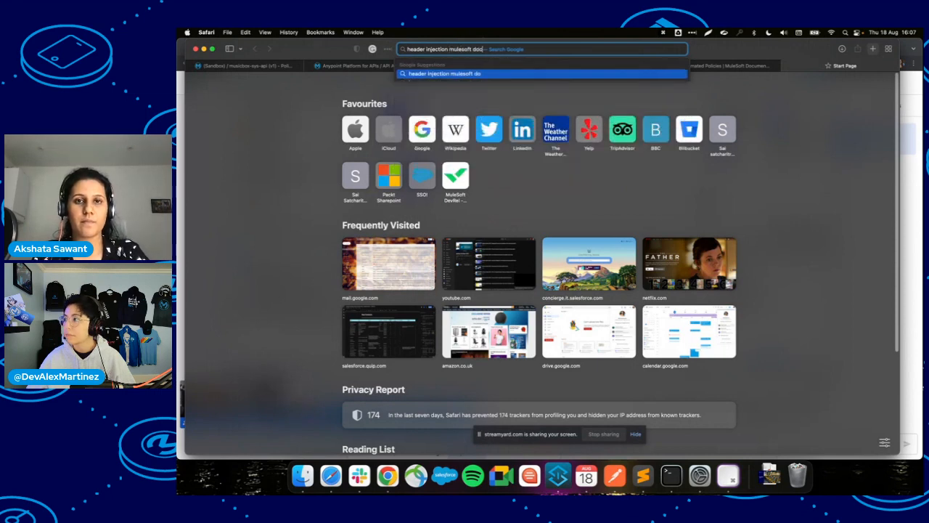
key("Return")
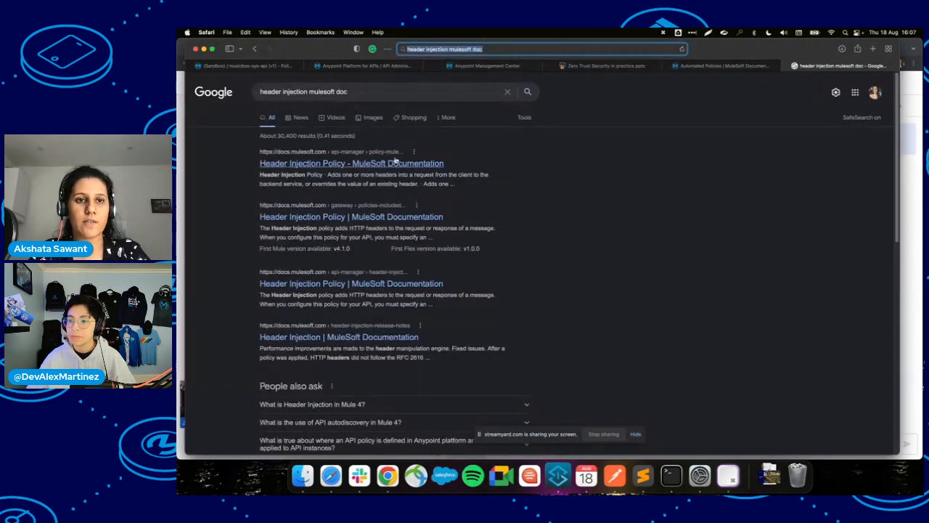
right_click(419, 164)
left_click(435, 166)
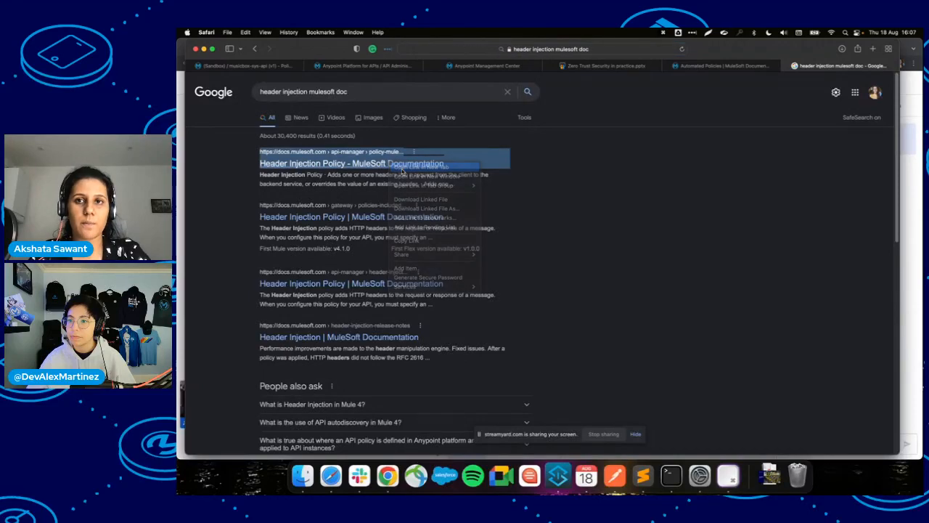
left_click(831, 65)
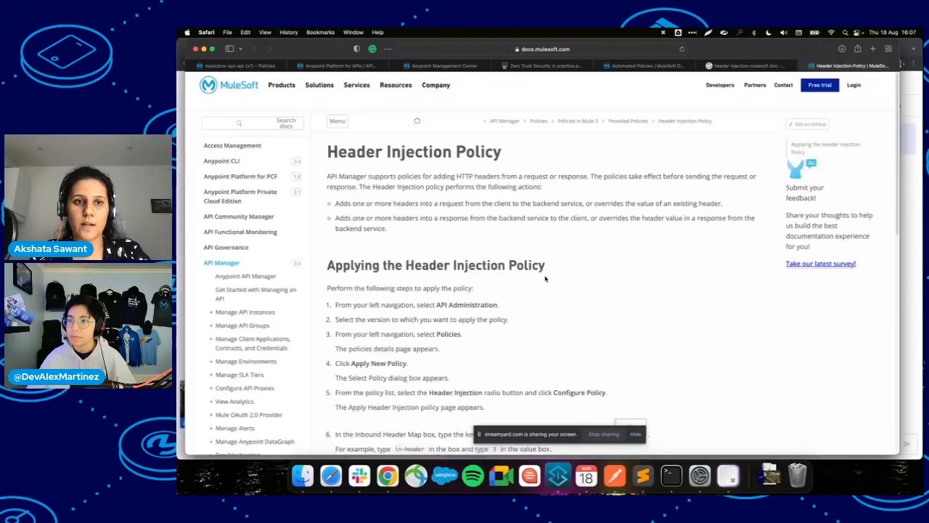
Read through the Header Injection Policy documentation.
scroll(546, 278, "down", 8)
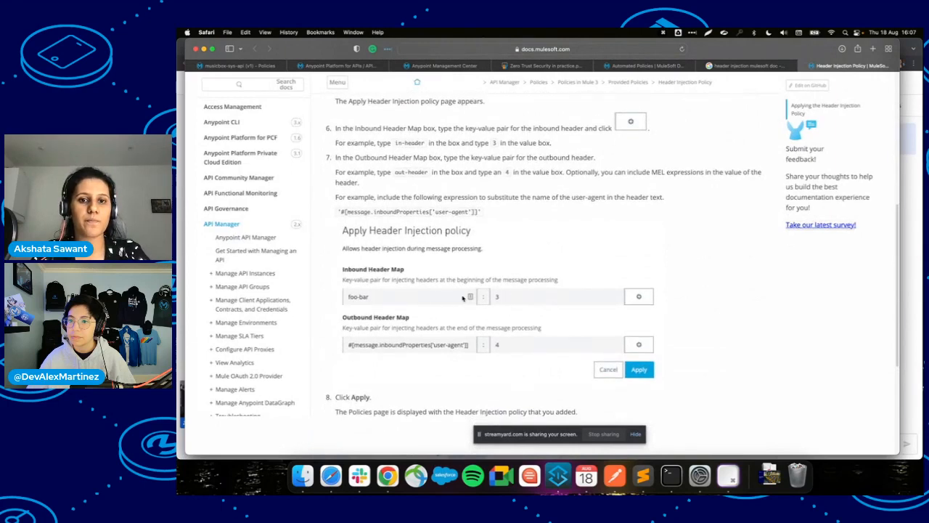
scroll(480, 299, "down", 3)
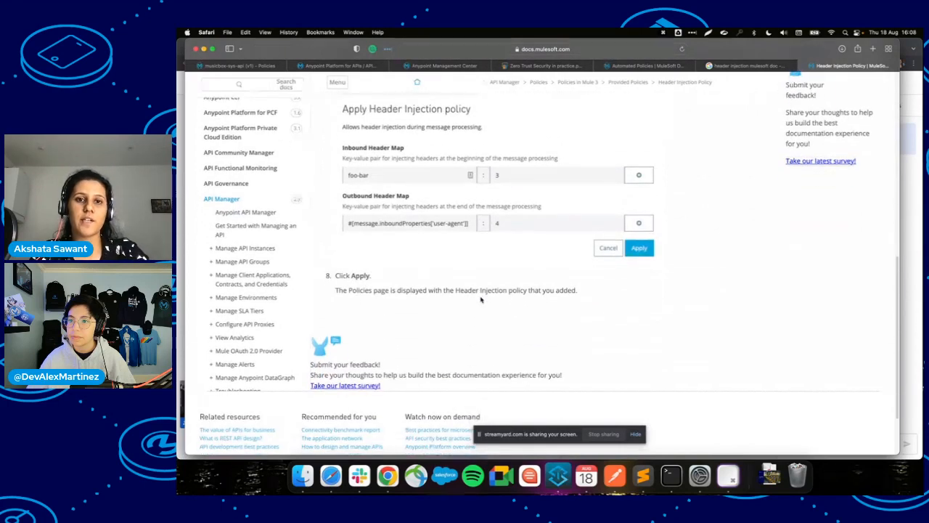
scroll(514, 202, "up", 1)
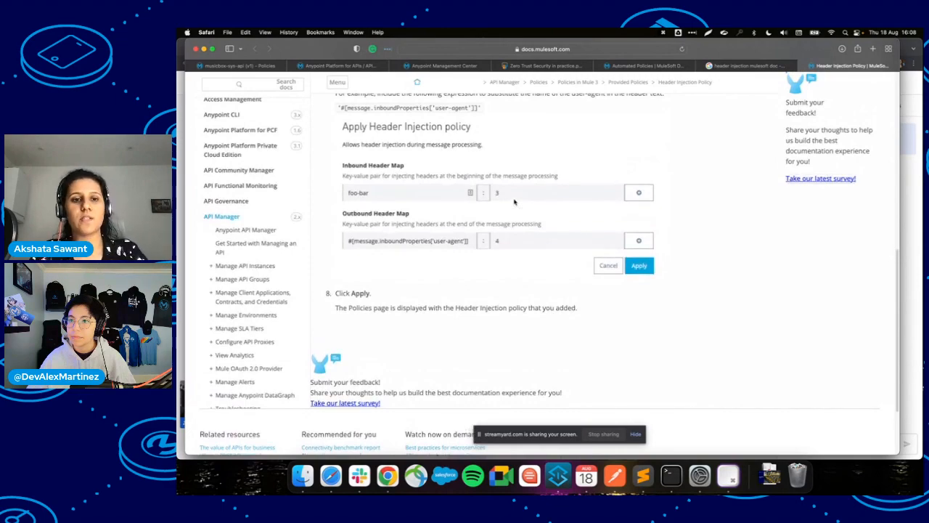
scroll(514, 202, "down", 3)
scroll(514, 202, "up", 15)
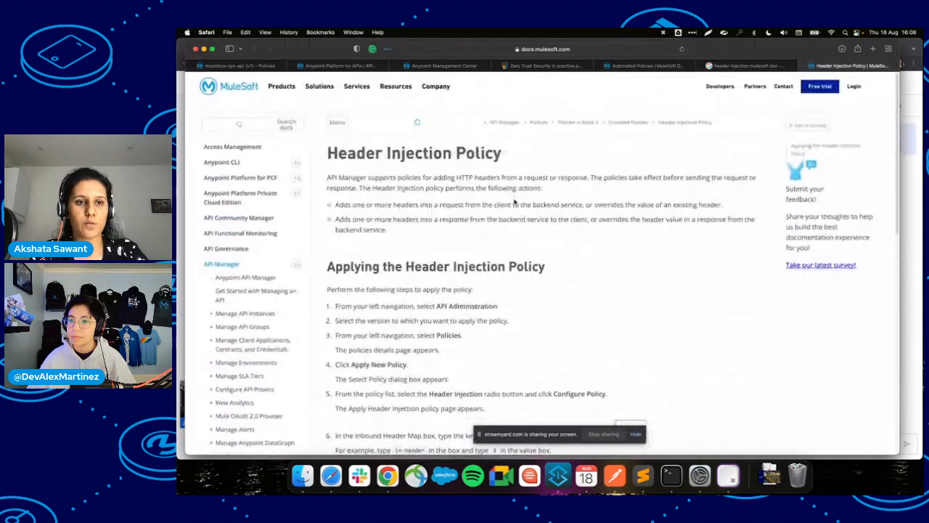
scroll(220, 327, "down", 5)
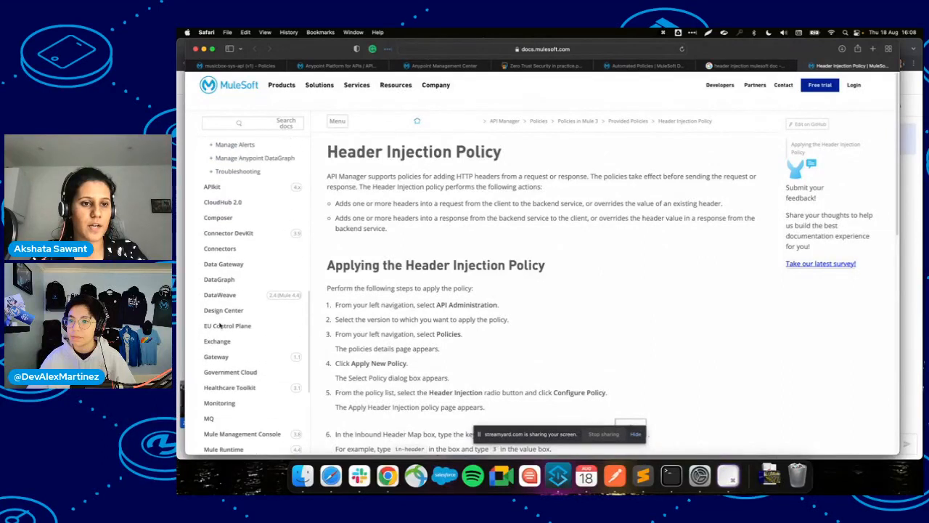
scroll(220, 326, "down", 2)
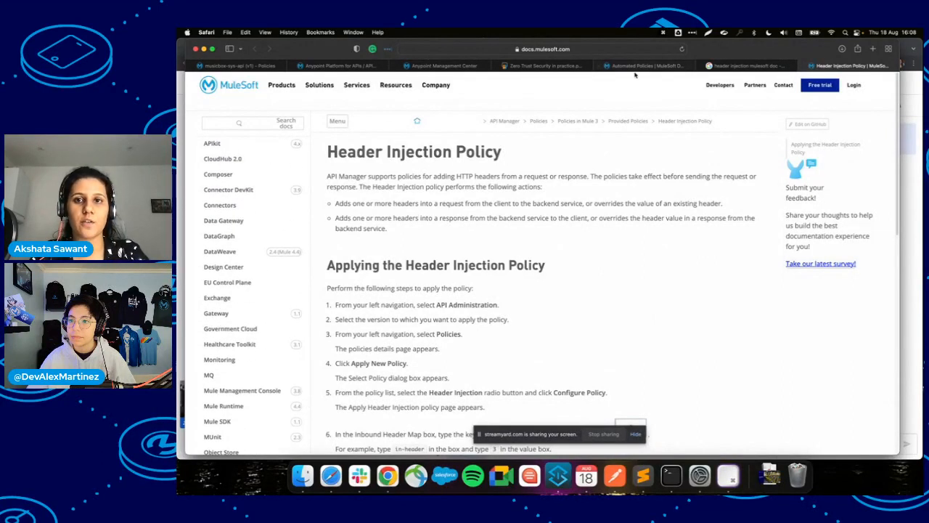
Browse up to the Policies in Mule 4 documentation page.
left_click(542, 120)
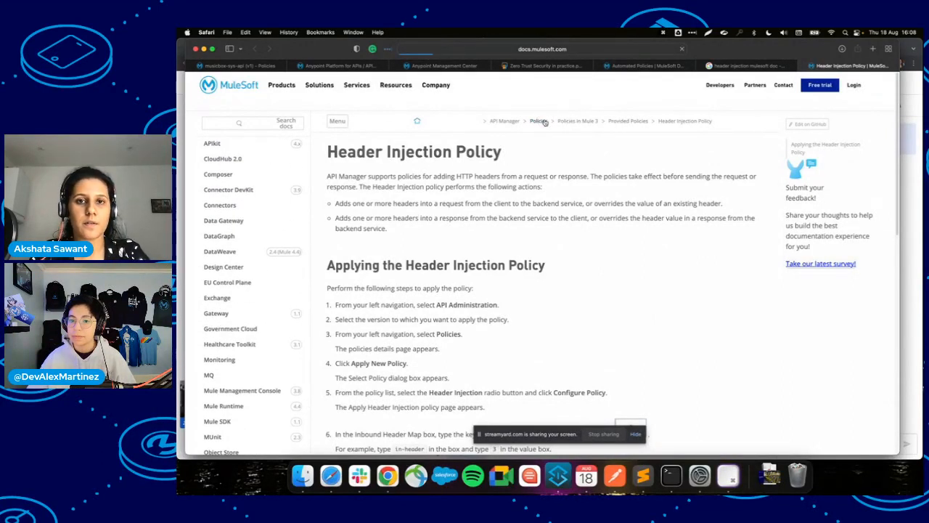
scroll(385, 218, "down", 10)
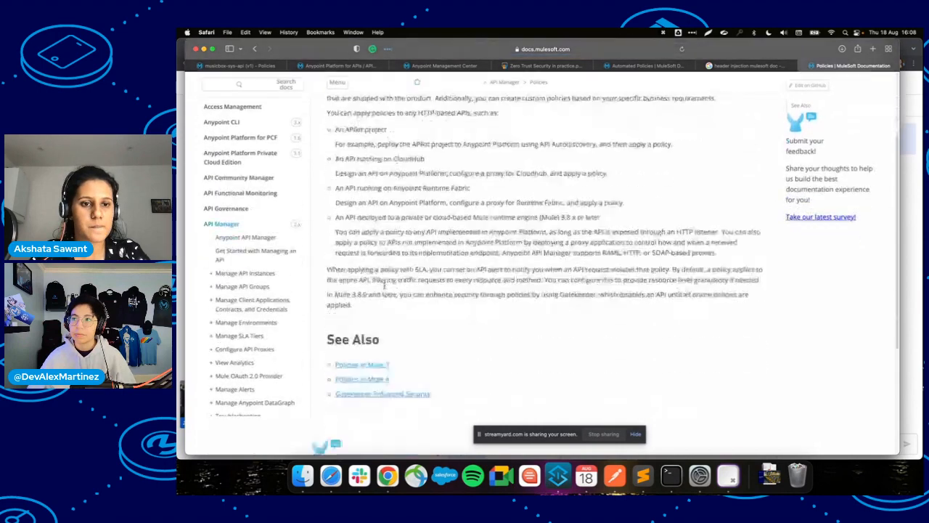
left_click(383, 194)
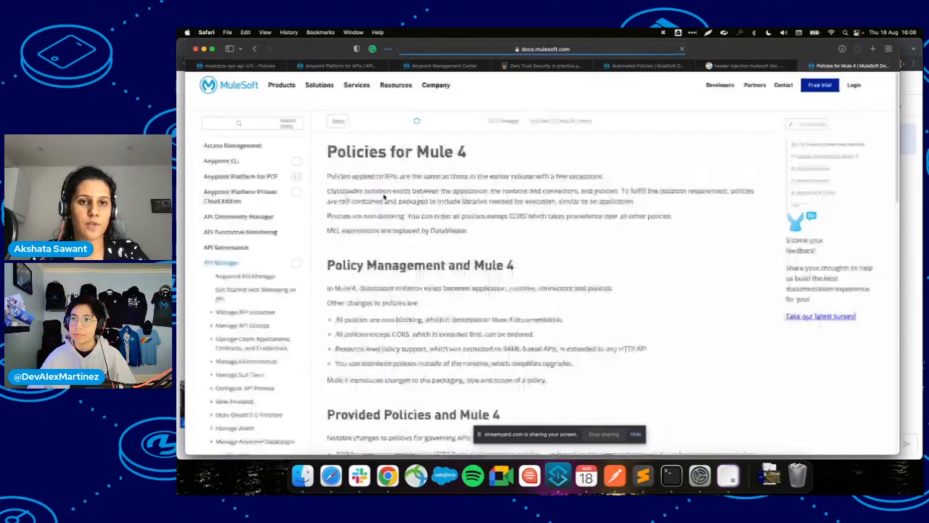
scroll(382, 361, "down", 5)
scroll(381, 357, "up", 4)
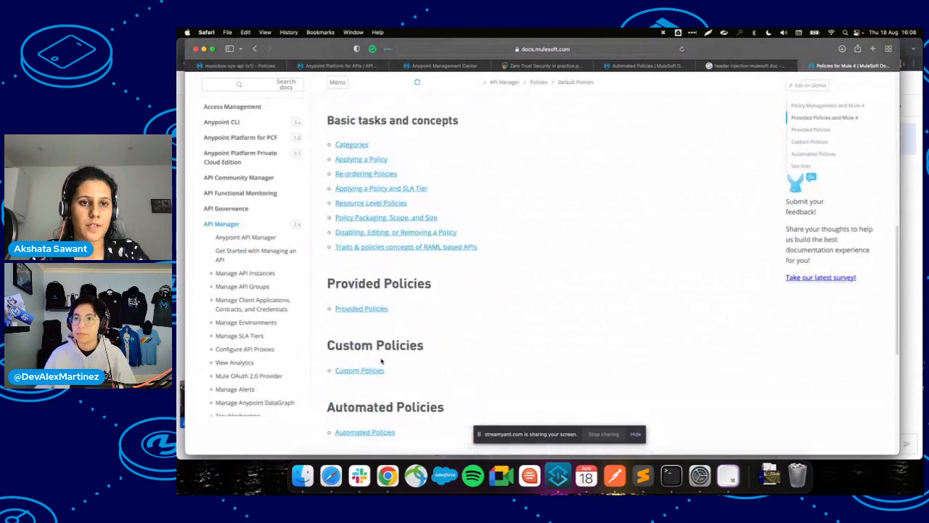
scroll(375, 291, "up", 2)
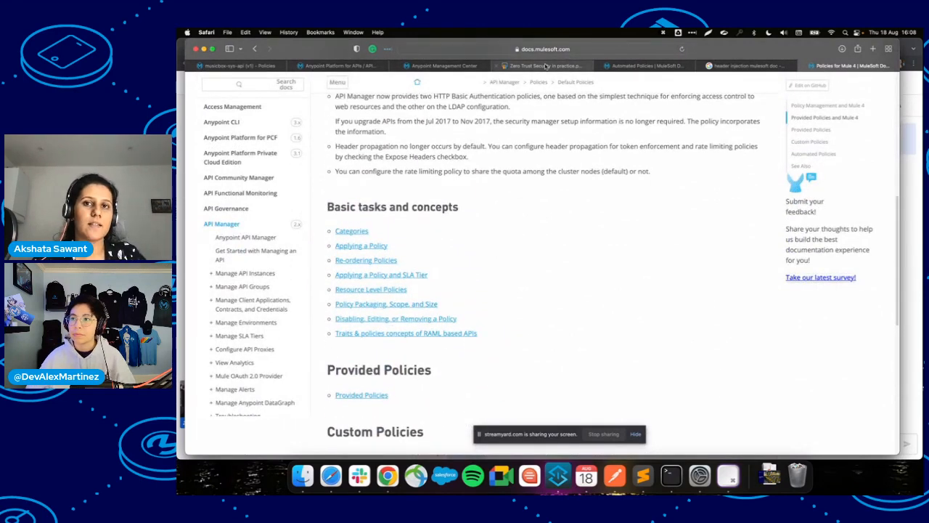
Return through the browser tabs to the Header Injection policy configuration.
left_click(634, 66)
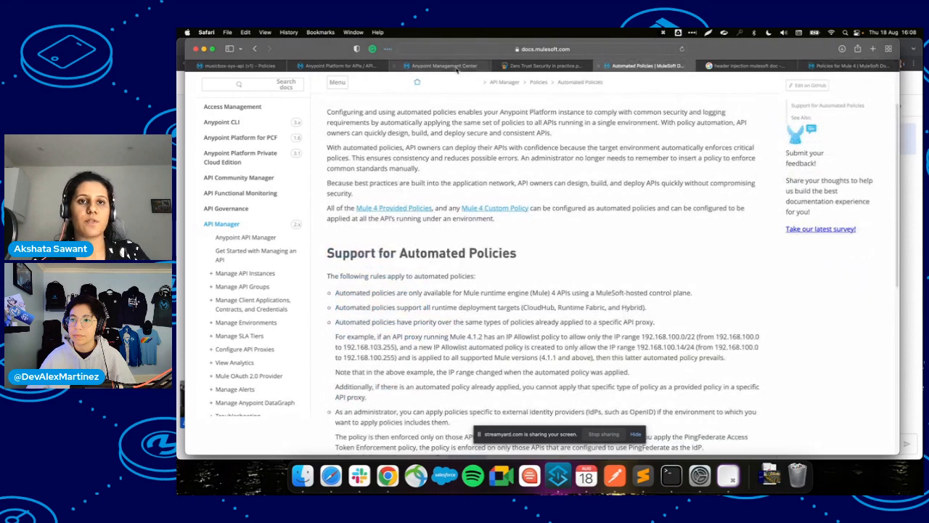
left_click(444, 66)
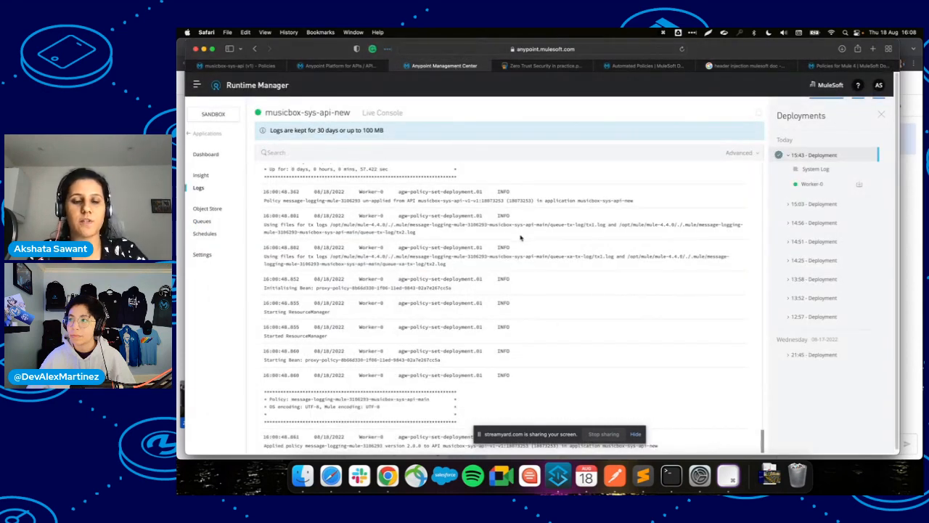
left_click(350, 67)
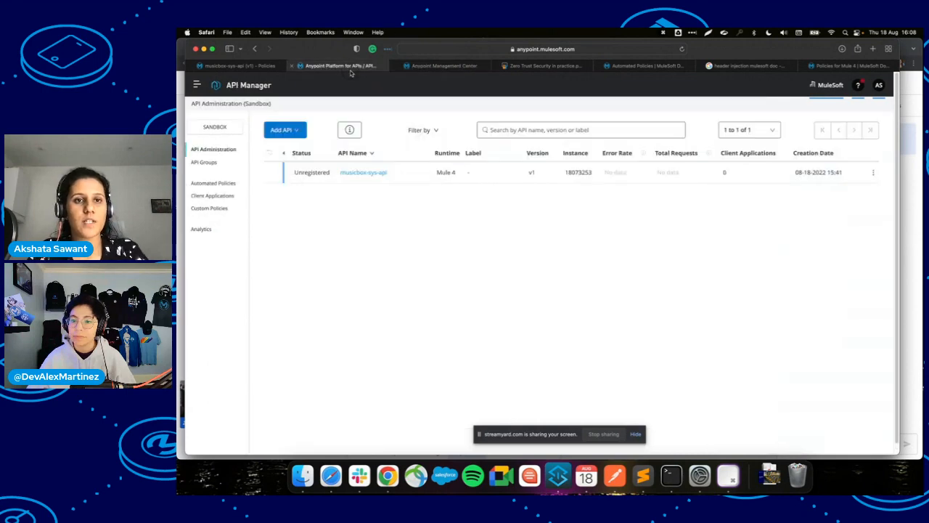
left_click(235, 65)
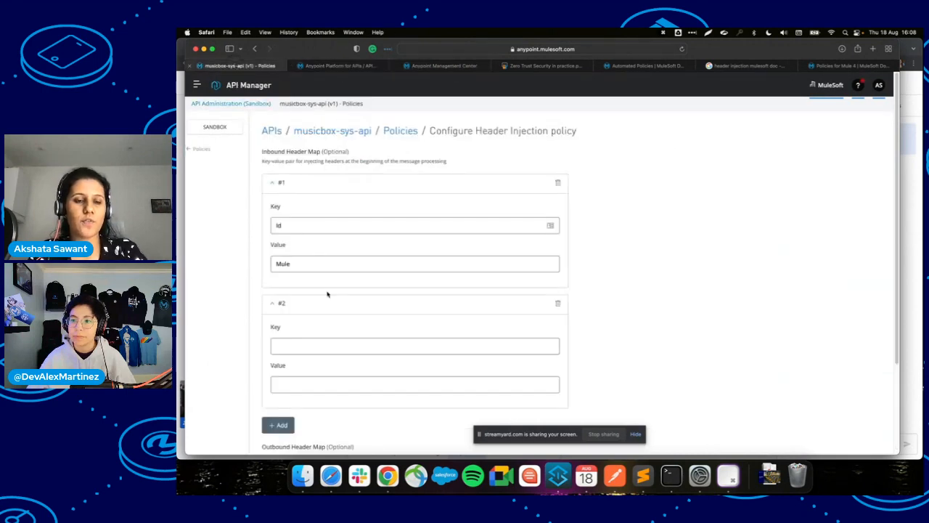
Delete the empty second header entry and apply Header Injection with only Id set to Mule.
scroll(327, 294, "down", 1)
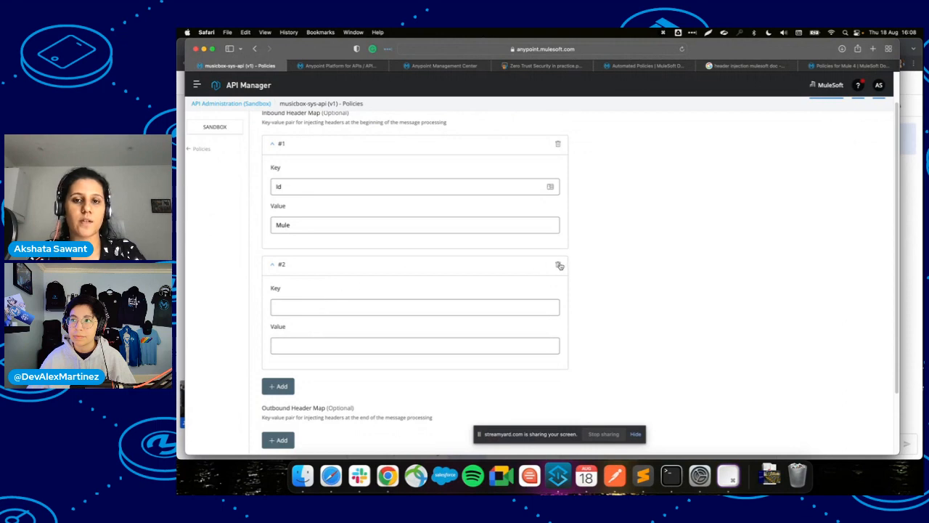
left_click(559, 265)
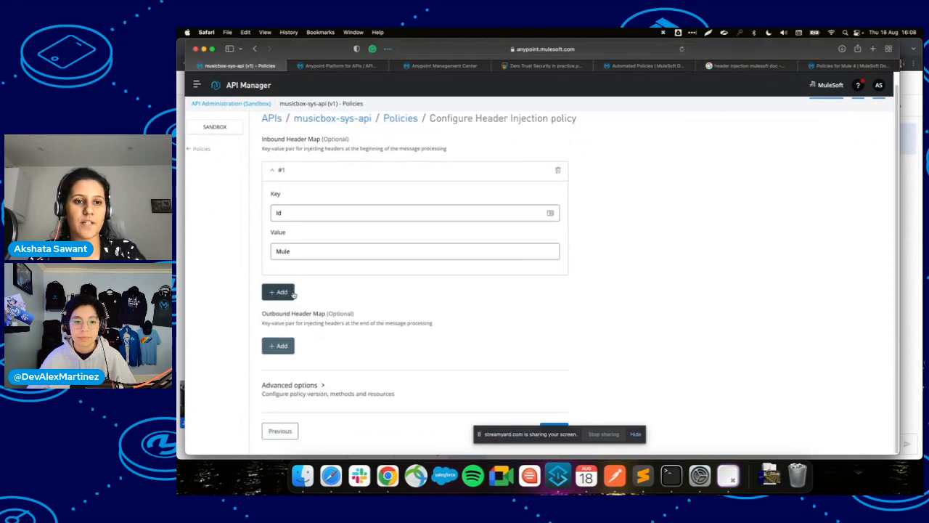
left_click(500, 434)
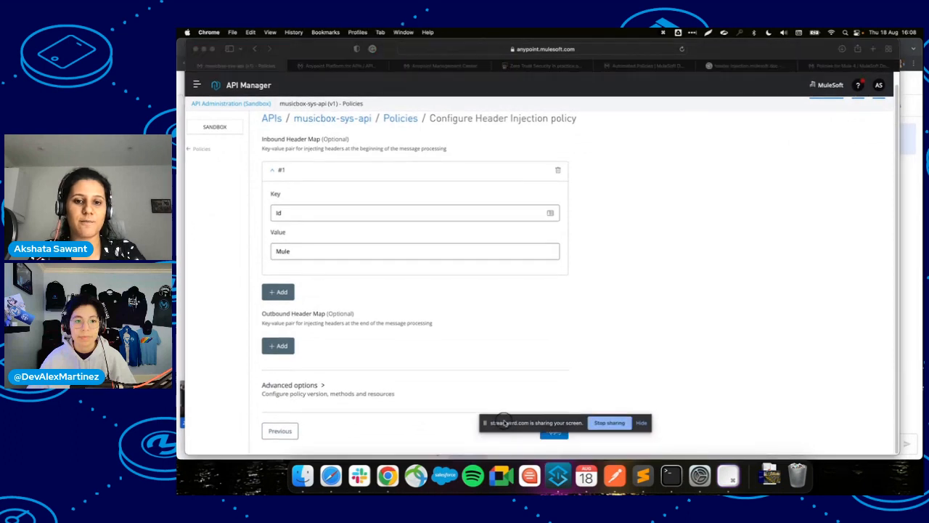
left_click_drag(504, 423, 541, 388)
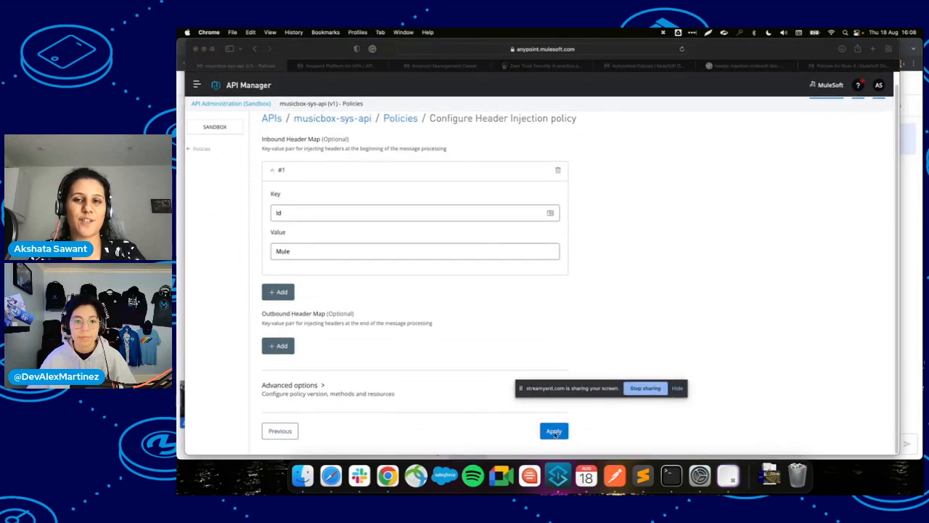
left_click(554, 433)
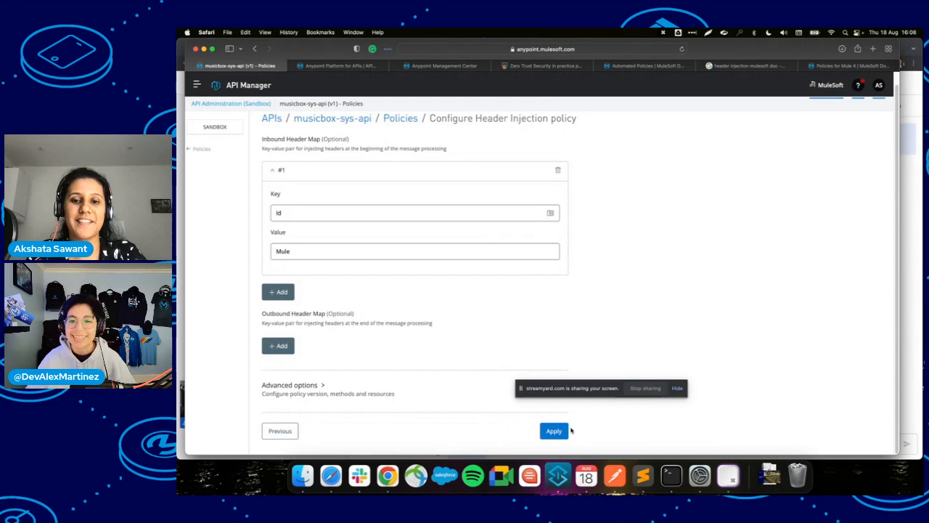
left_click(562, 431)
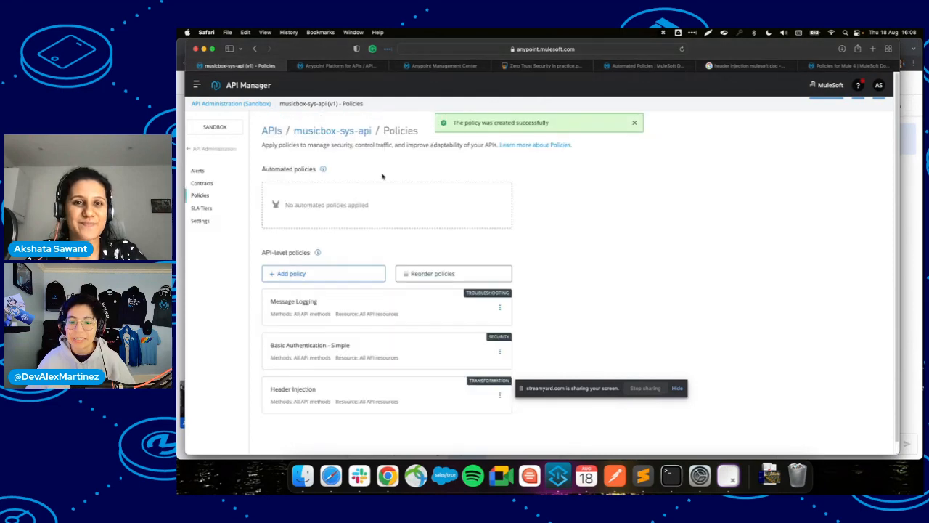
Go from the musicbox-sys-api summary page to its Policies page.
scroll(396, 360, "down", 1)
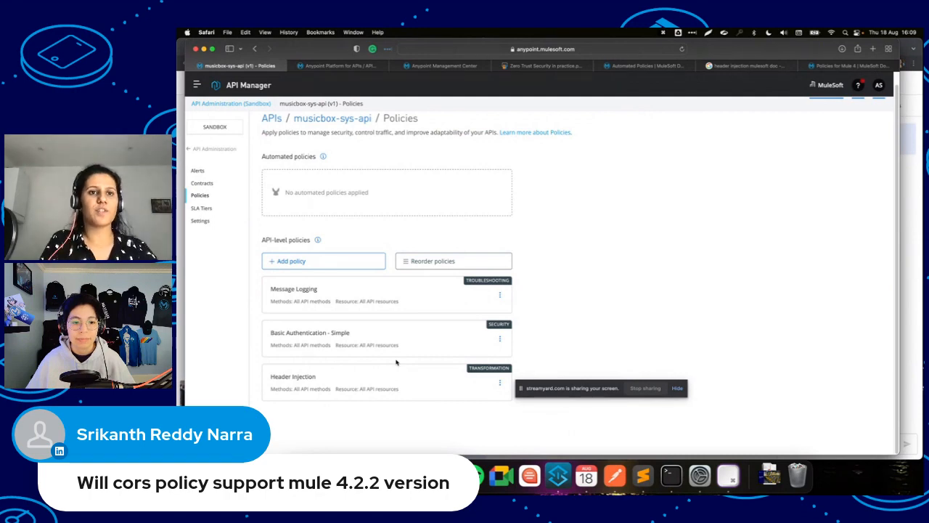
left_click(342, 121)
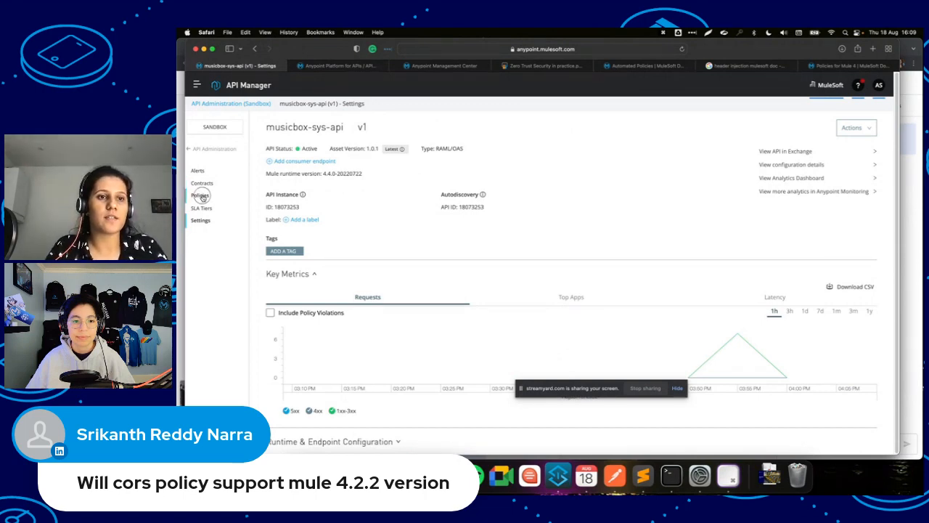
left_click(199, 195)
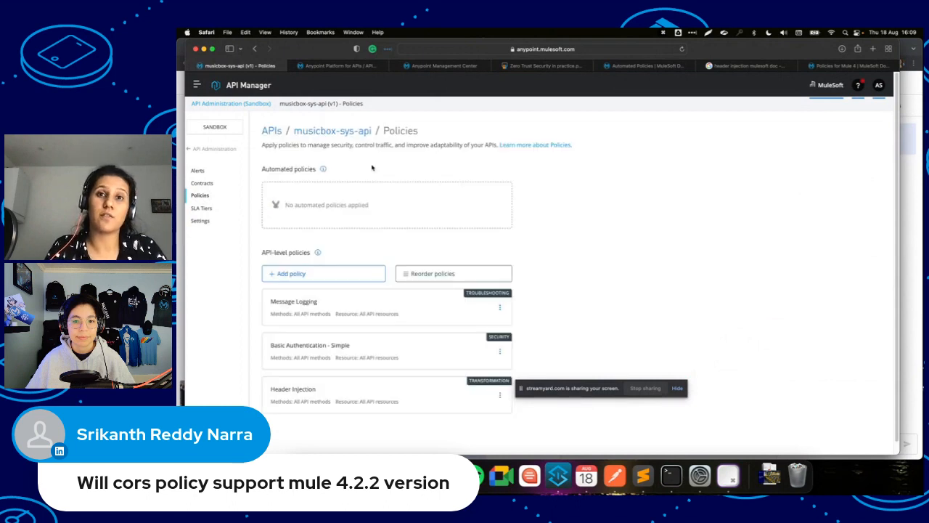
Add a policy by searching 'cr' and selecting Cross-Origin Resource Sharing.
left_click(331, 280)
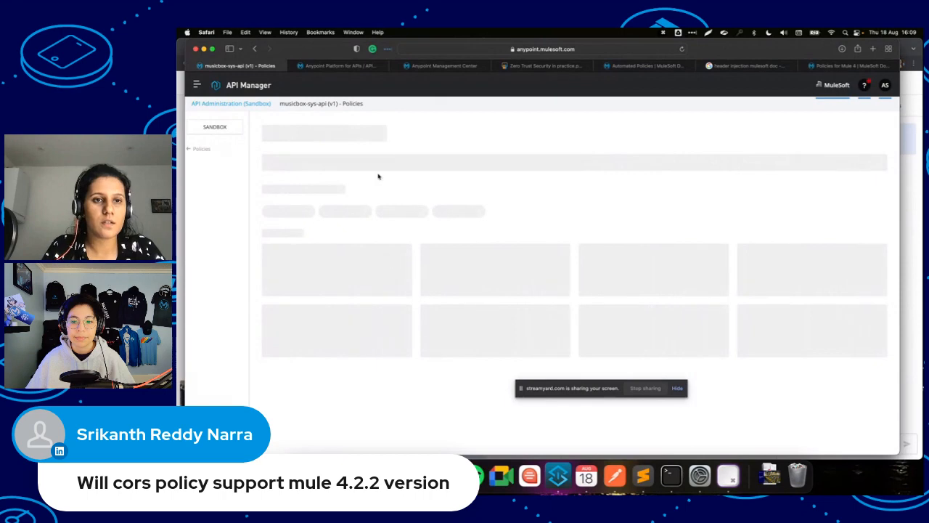
left_click(378, 159)
type("cor")
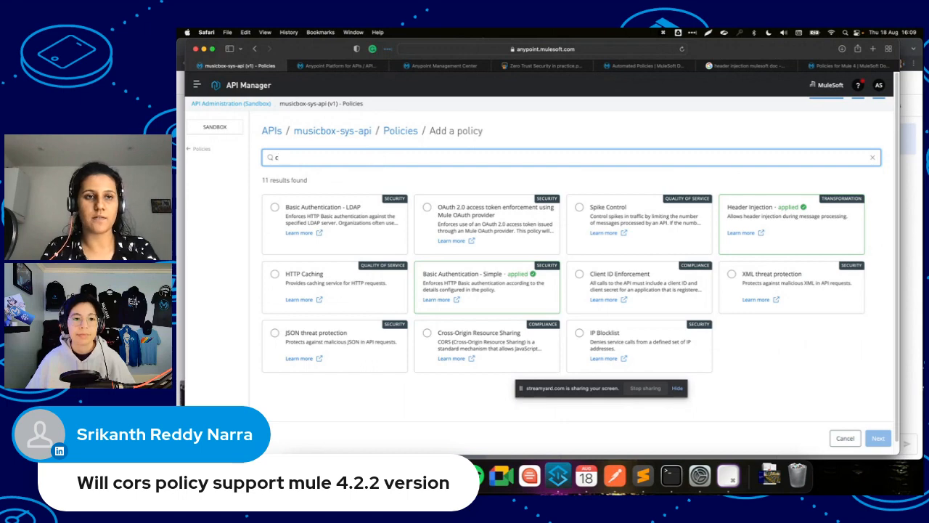
key("BackSpace")
type("c")
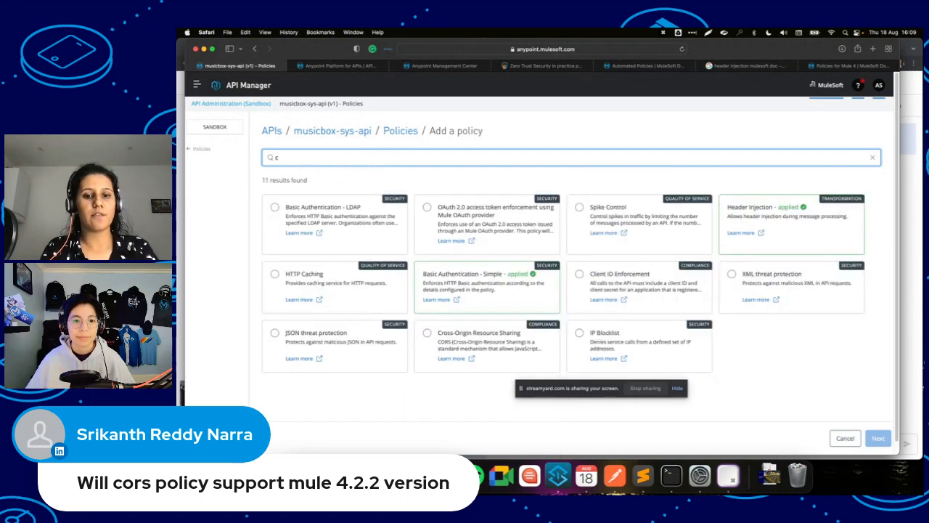
left_click(279, 191)
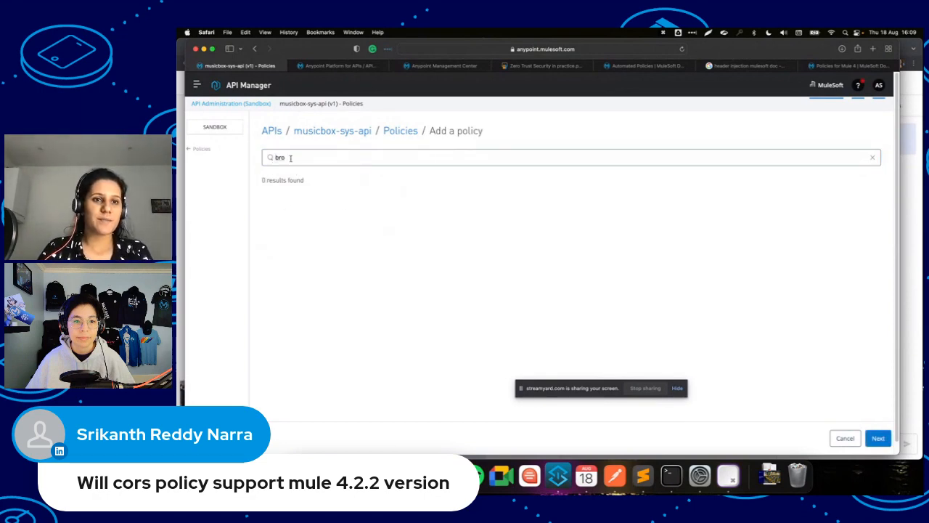
left_click(290, 158)
key("BackSpace")
key("BackSpace")
key("BackSpace")
type("co")
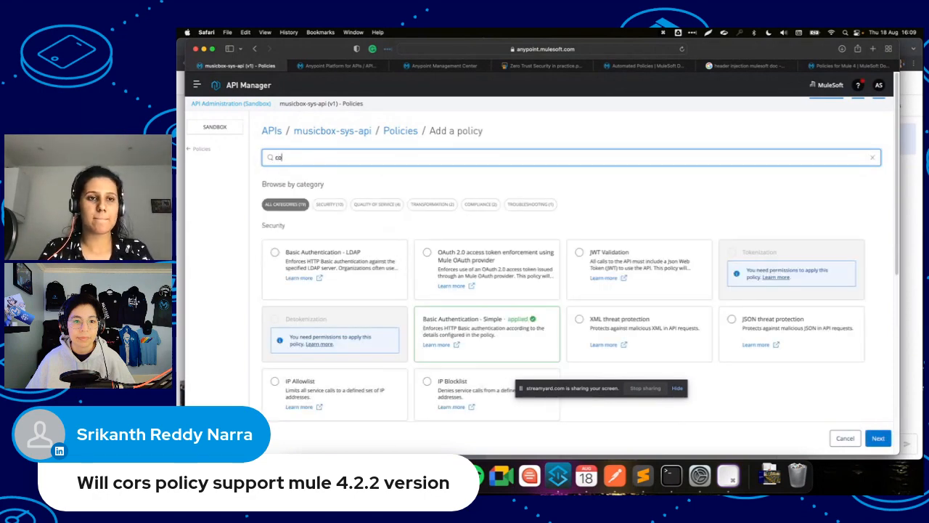
key("BackSpace")
type("r")
left_click(302, 210)
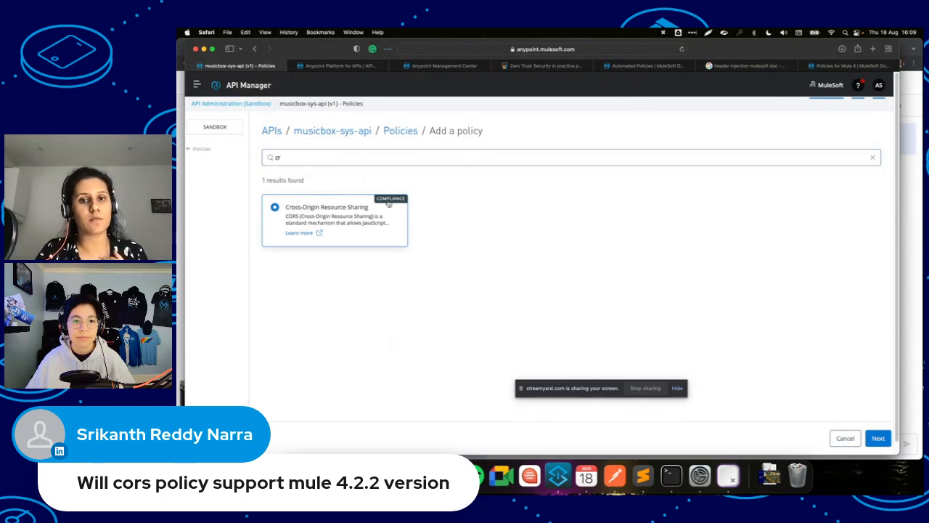
Apply CORS version 1.3.1 as a public resource covering all methods and resources.
left_click(878, 437)
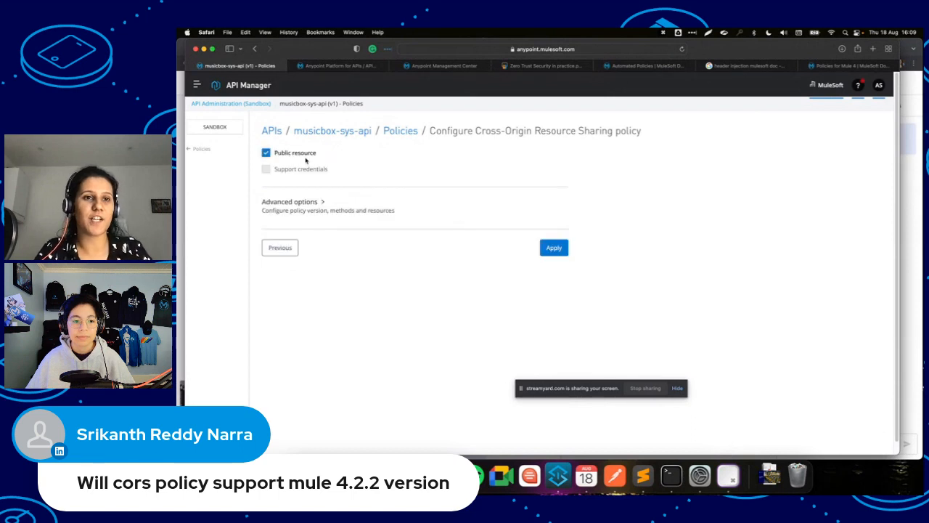
left_click(285, 210)
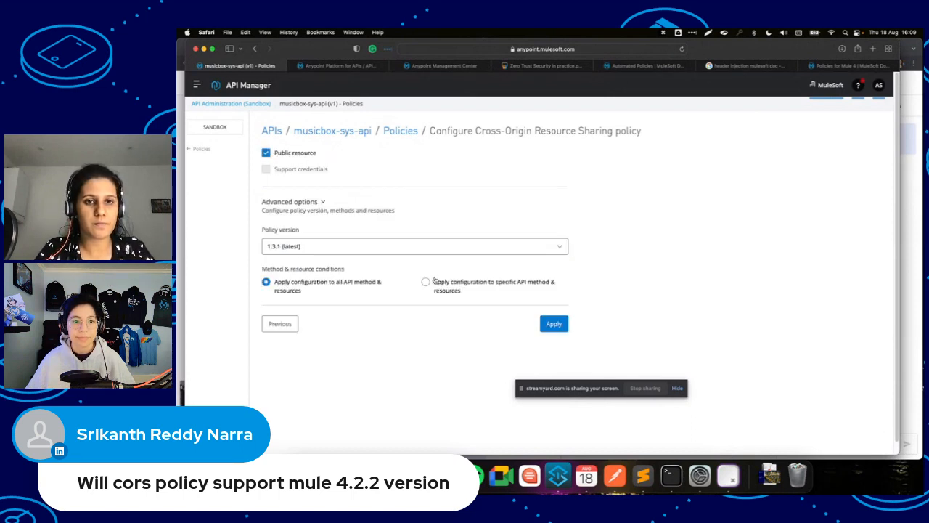
left_click(546, 323)
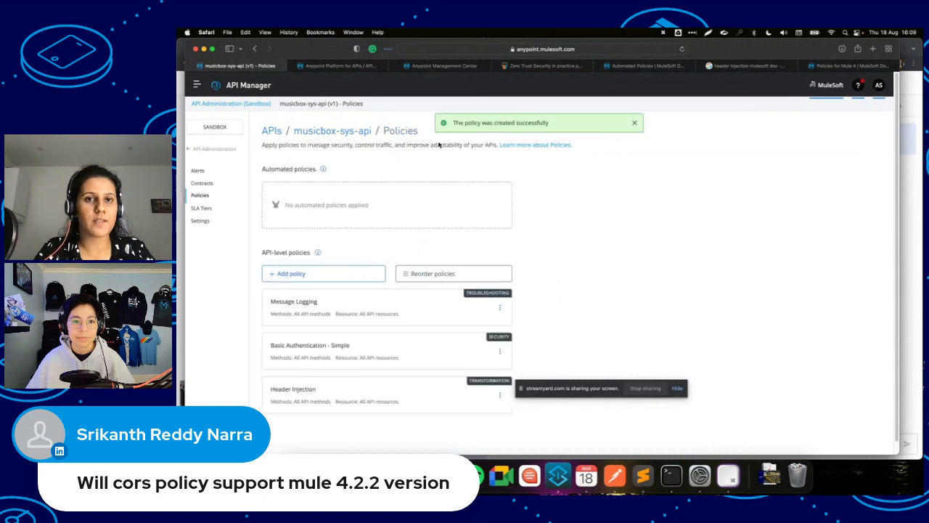
Scroll the policy list to see CORS above Message Logging, Basic Authentication and Header Injection.
scroll(407, 249, "down", 1)
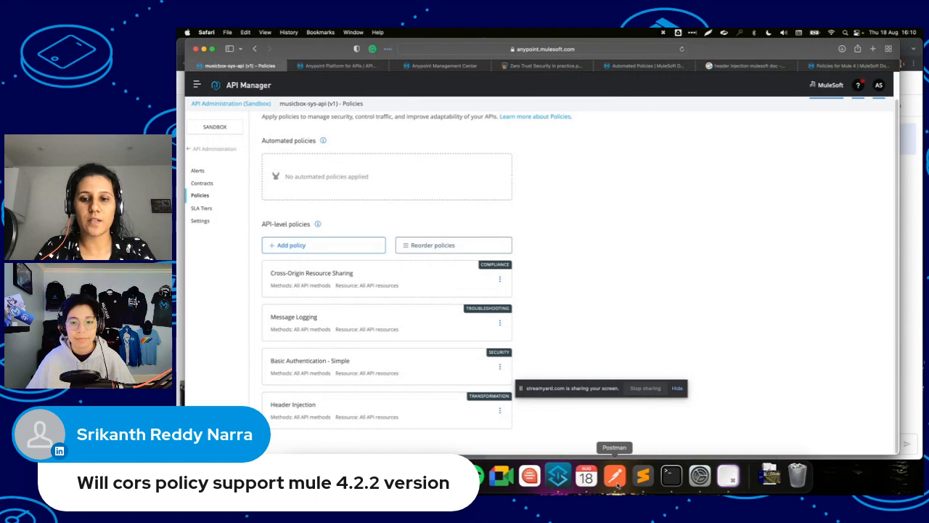
Resend the songs request in Postman, check the Runtime Manager logs, then return to Policies.
left_click(614, 475)
left_click(767, 141)
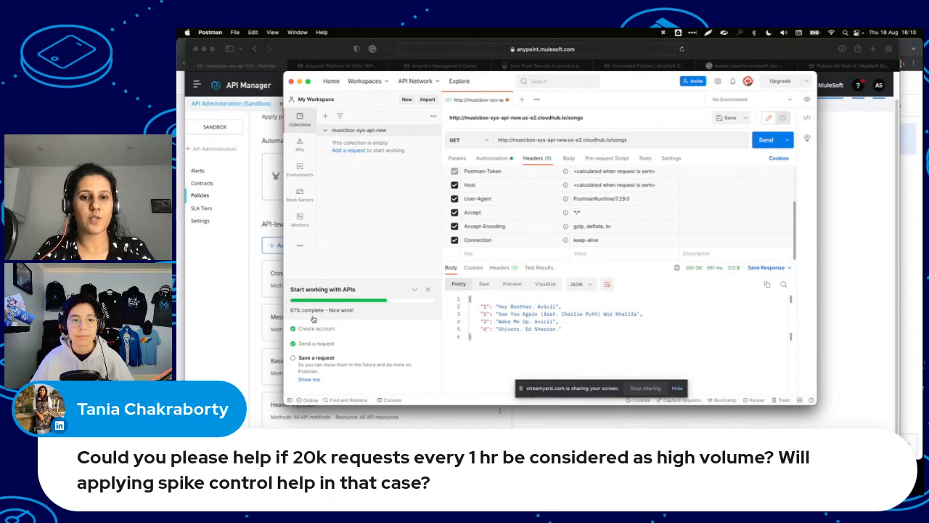
key("super+Tab")
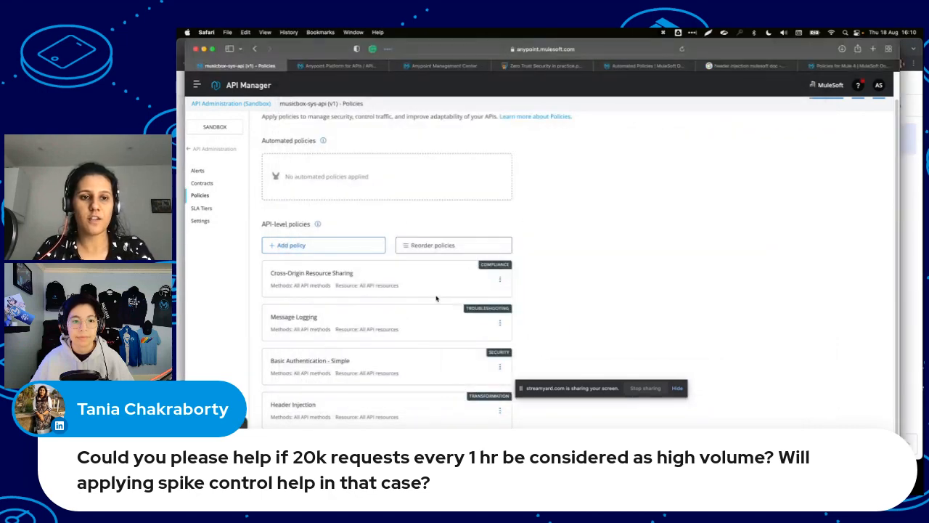
left_click(632, 66)
left_click(456, 66)
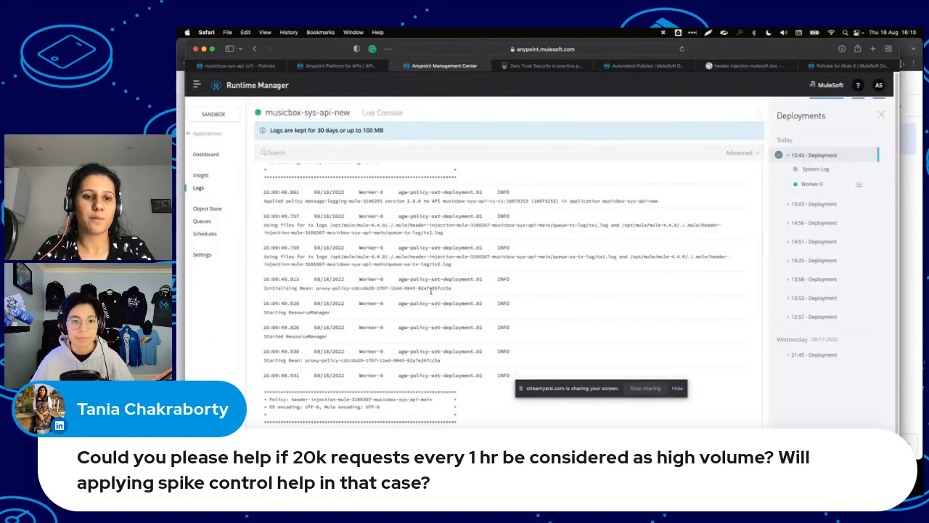
scroll(430, 290, "down", 3)
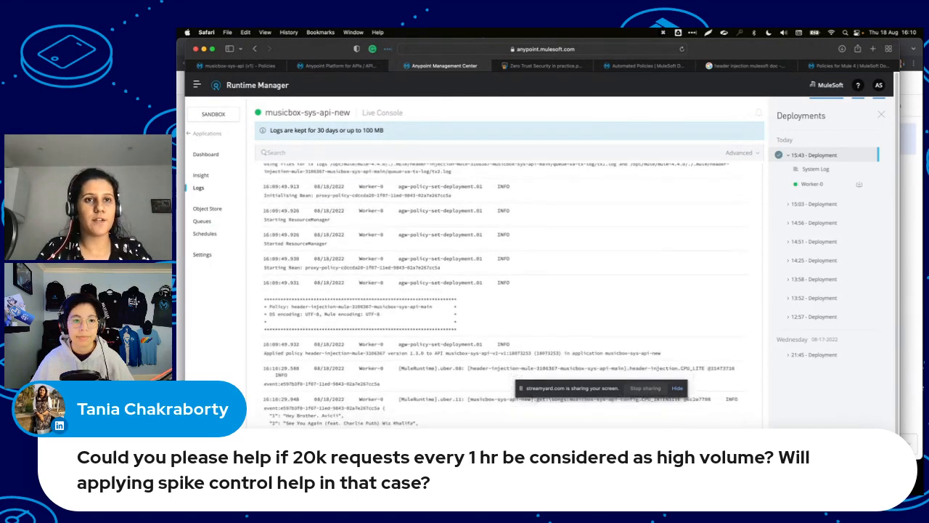
left_click(351, 65)
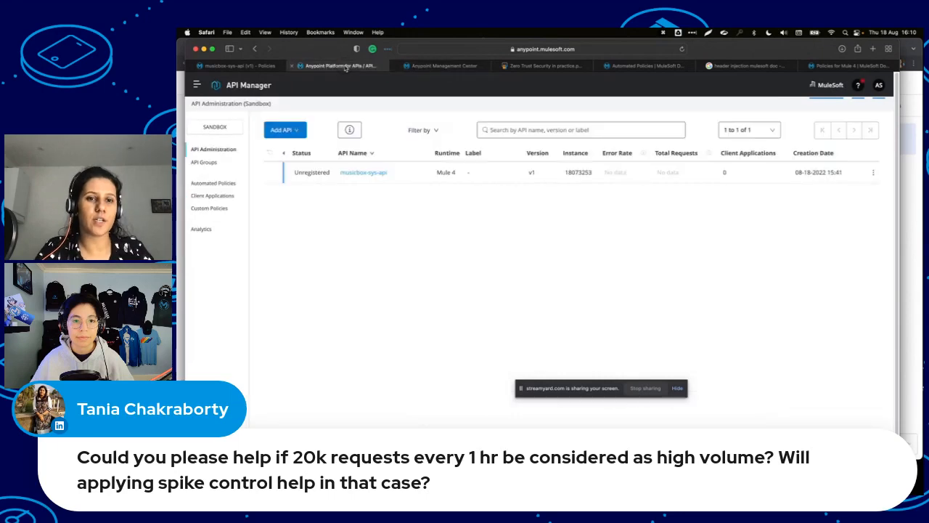
left_click(253, 66)
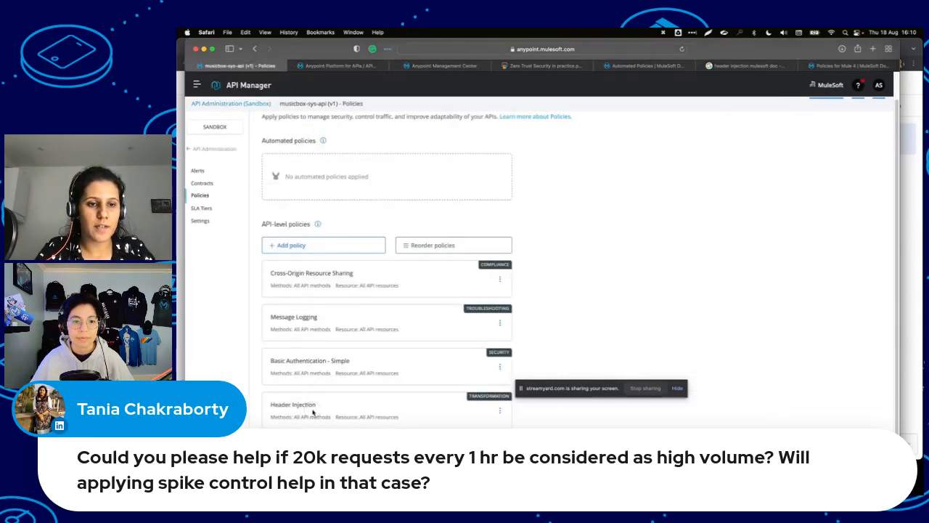
left_click(315, 248)
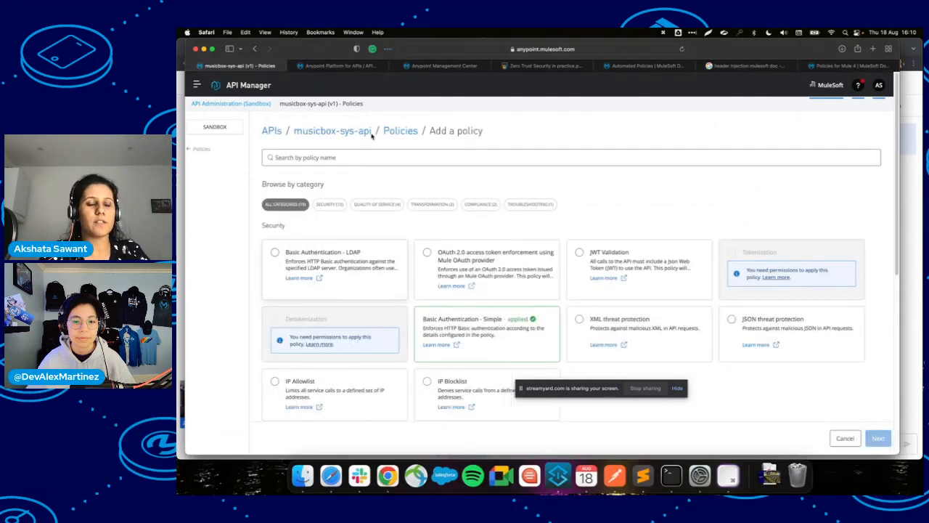
left_click(368, 153)
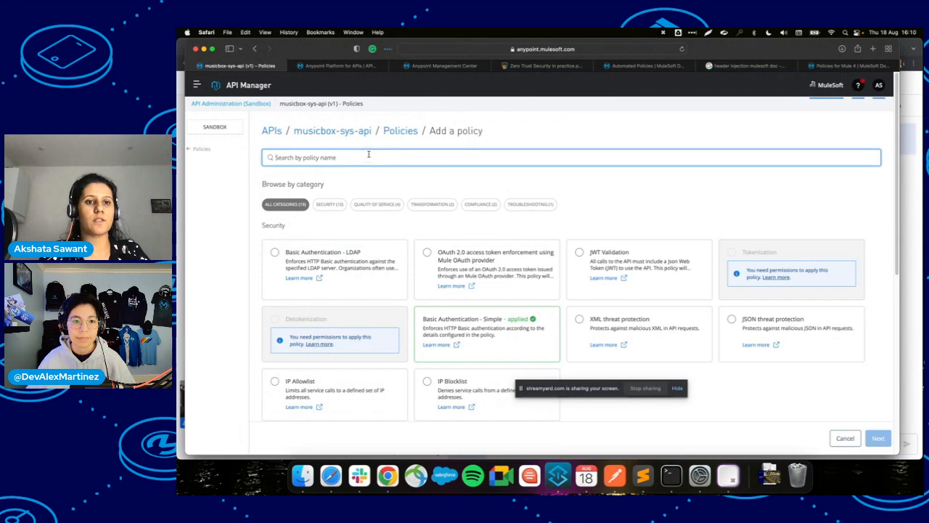
type("i")
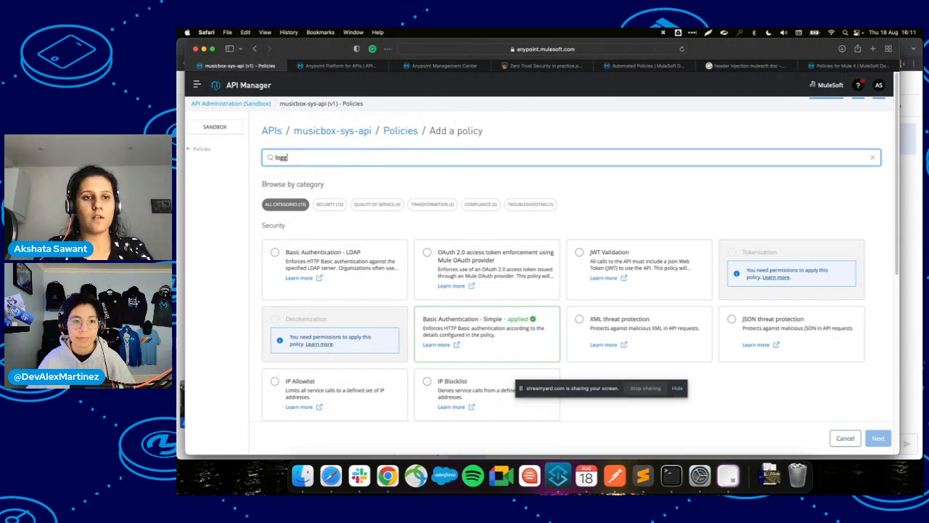
left_click(342, 221)
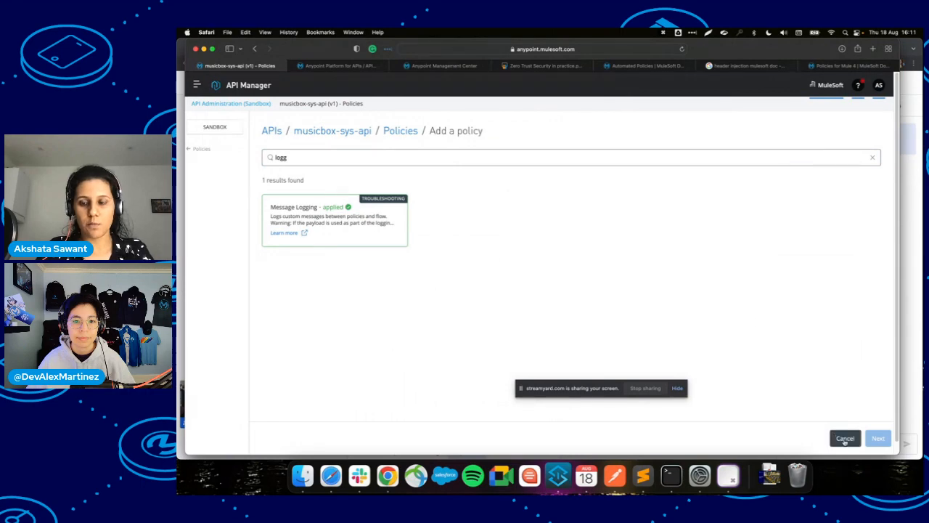
left_click(845, 437)
scroll(422, 340, "down", 2)
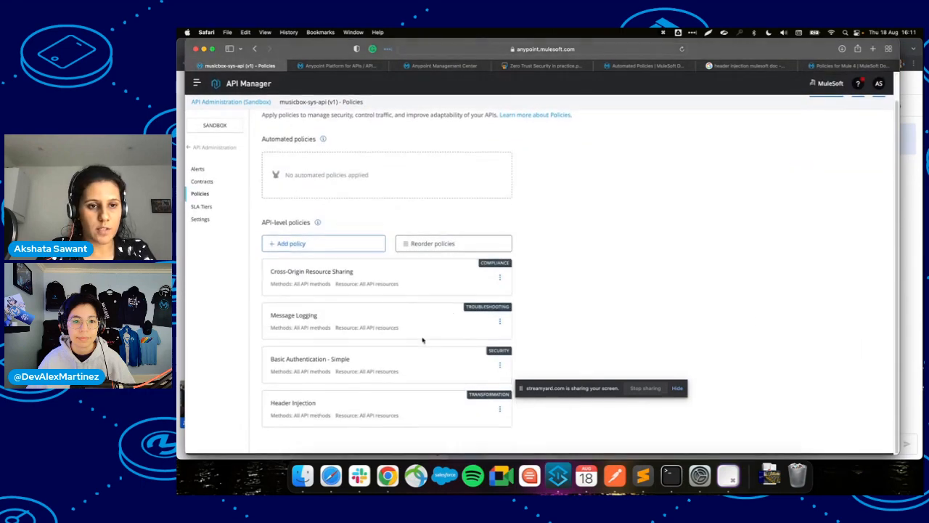
left_click(499, 322)
left_click_drag(543, 387, 579, 376)
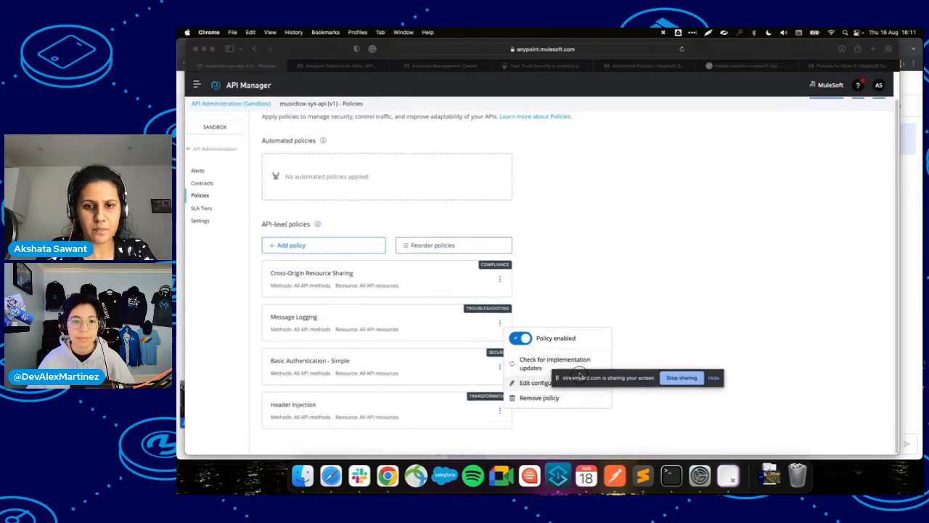
left_click(479, 244)
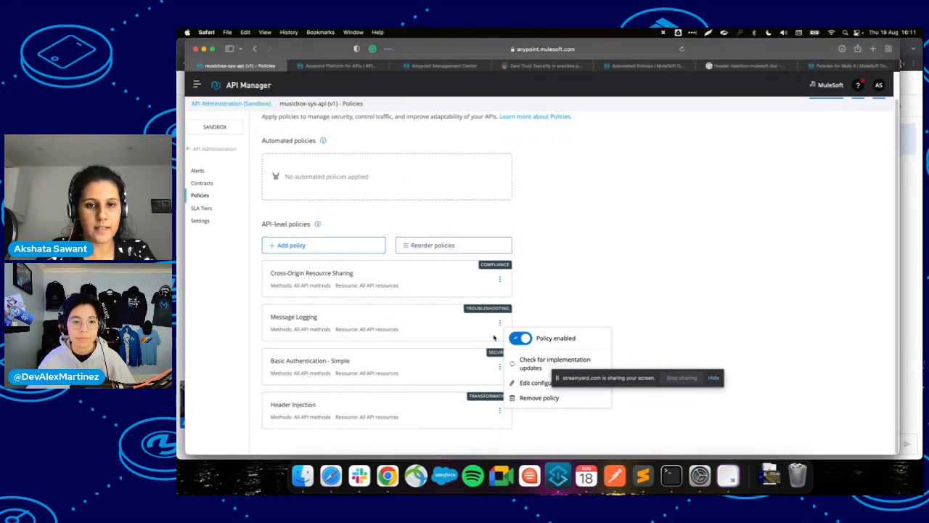
left_click_drag(499, 335, 506, 409)
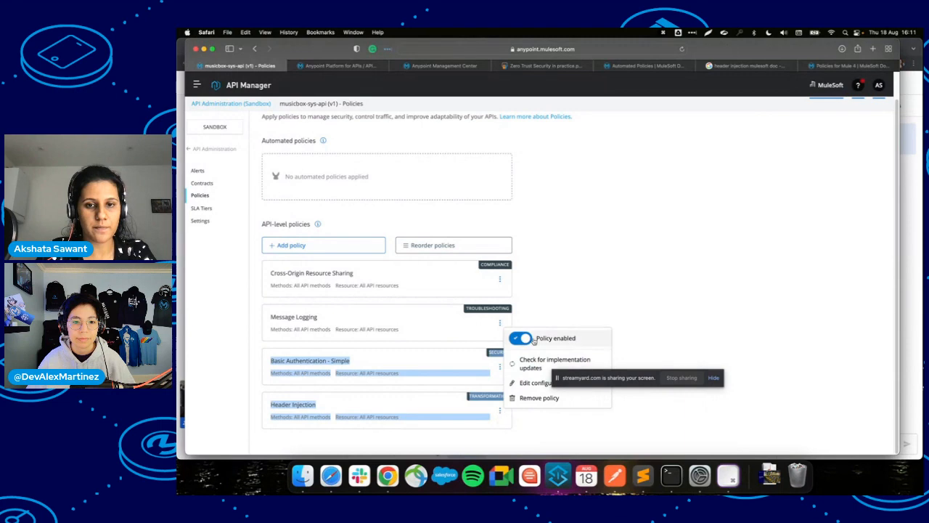
left_click(540, 317)
left_click_drag(498, 354, 504, 421)
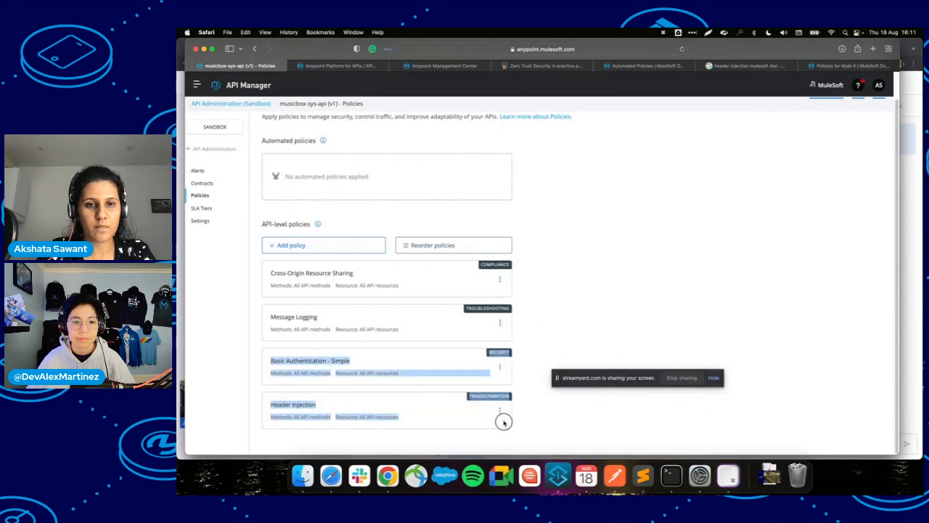
Reorder the policies to Basic Authentication, Header Injection, then Message Logging last, and apply the order.
left_click(429, 245)
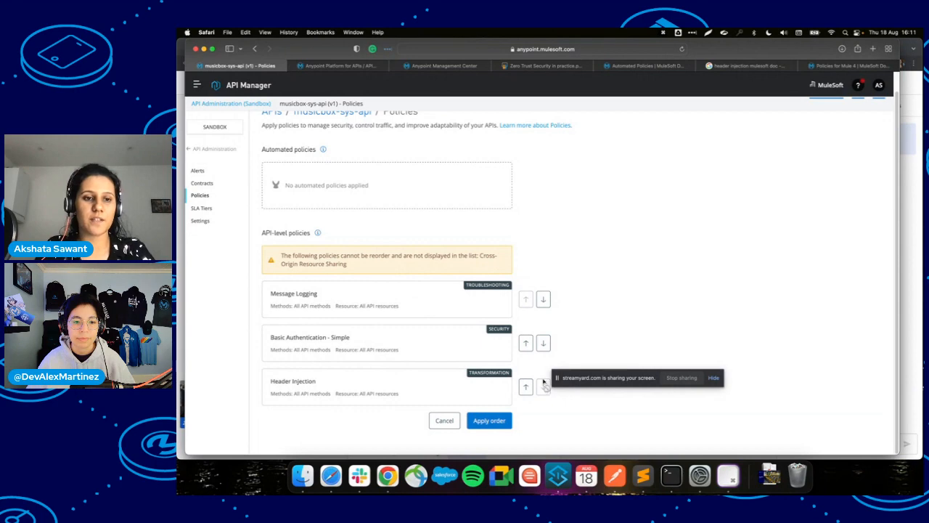
left_click(544, 299)
left_click(543, 299)
left_click(544, 299)
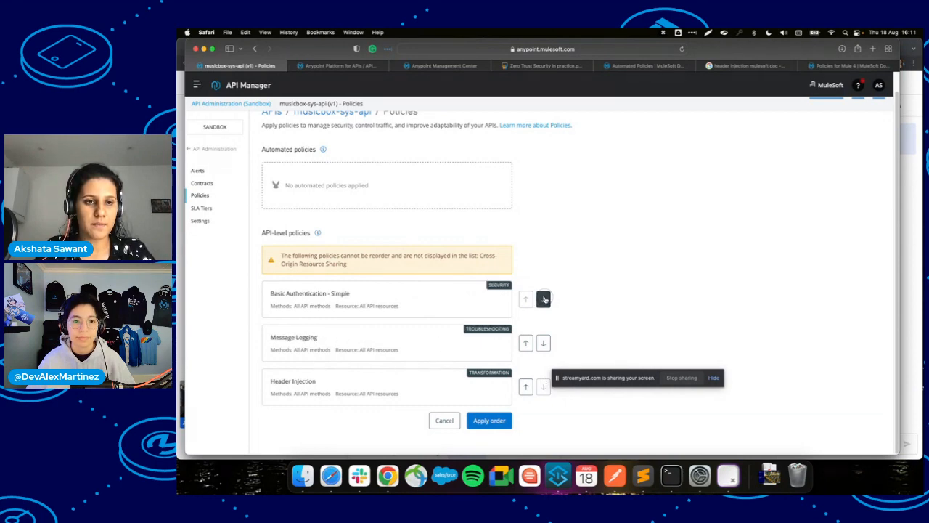
left_click(543, 299)
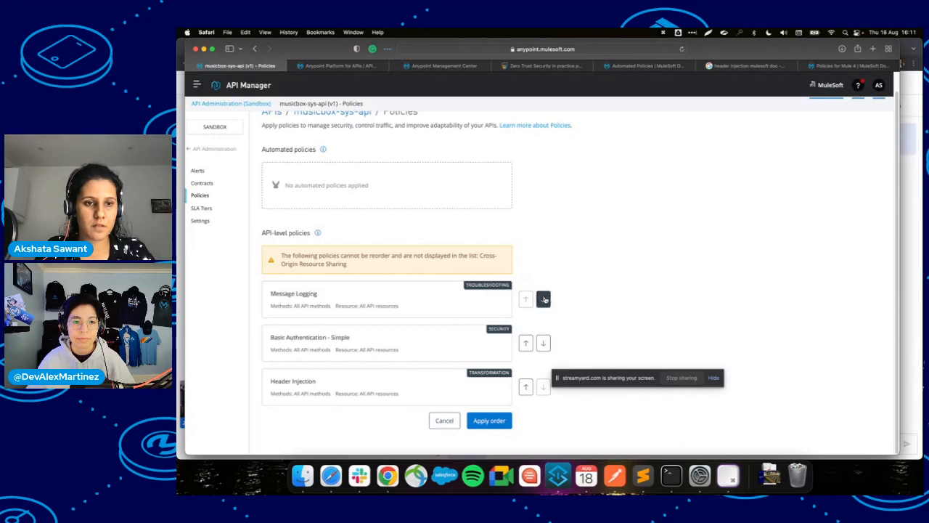
left_click(543, 299)
left_click(525, 386)
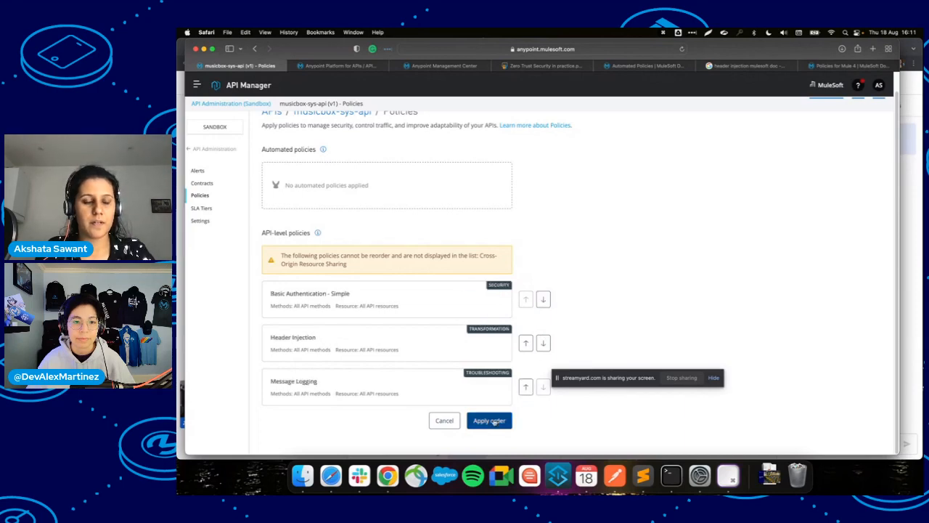
left_click(491, 422)
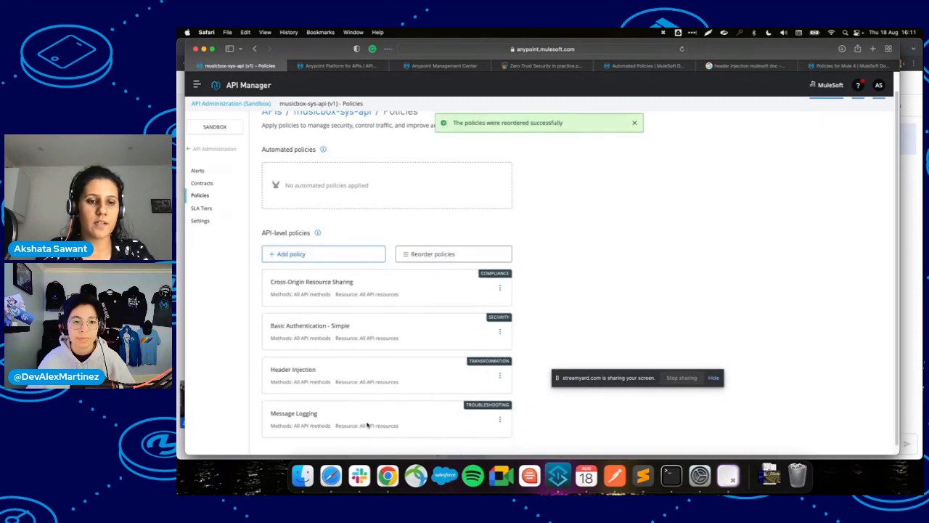
Copy the key name 'Id' from the Header Injection configuration and re-save the policy unchanged.
triple_click(332, 389)
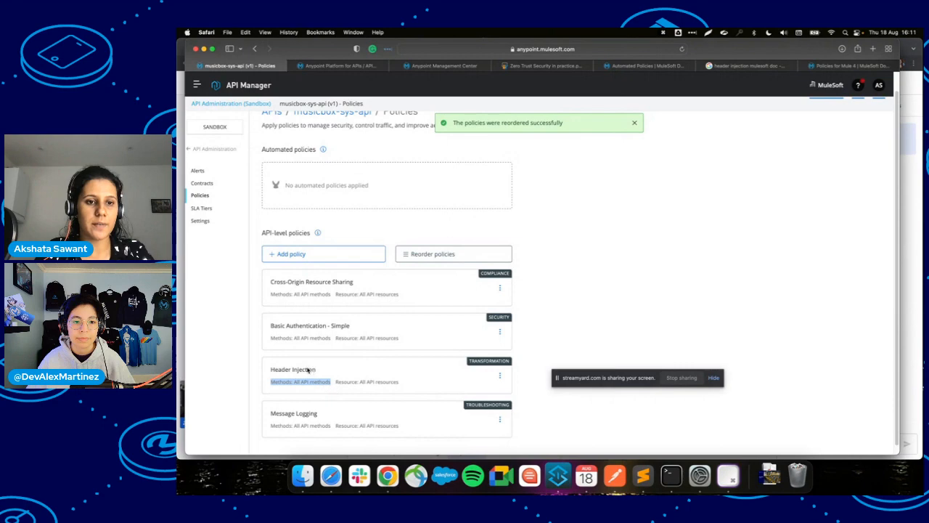
double_click(304, 370)
left_click(500, 376)
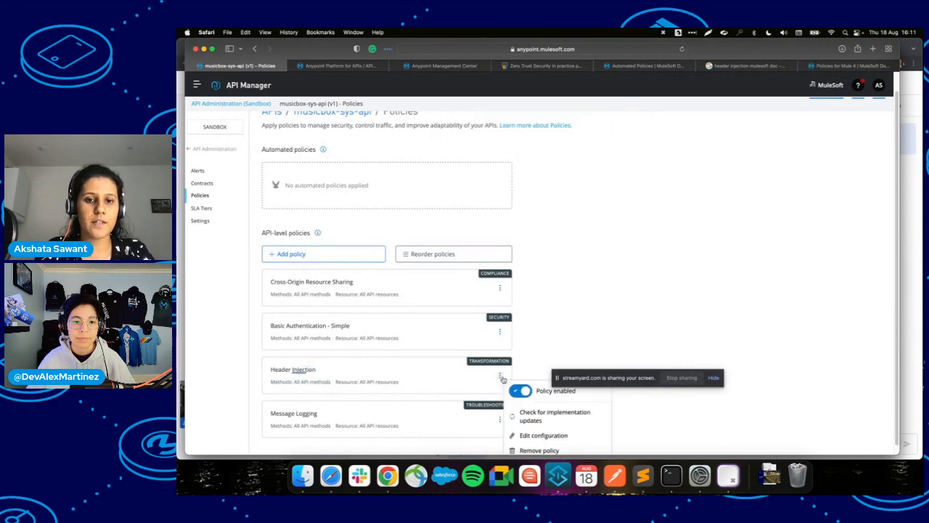
left_click(550, 437)
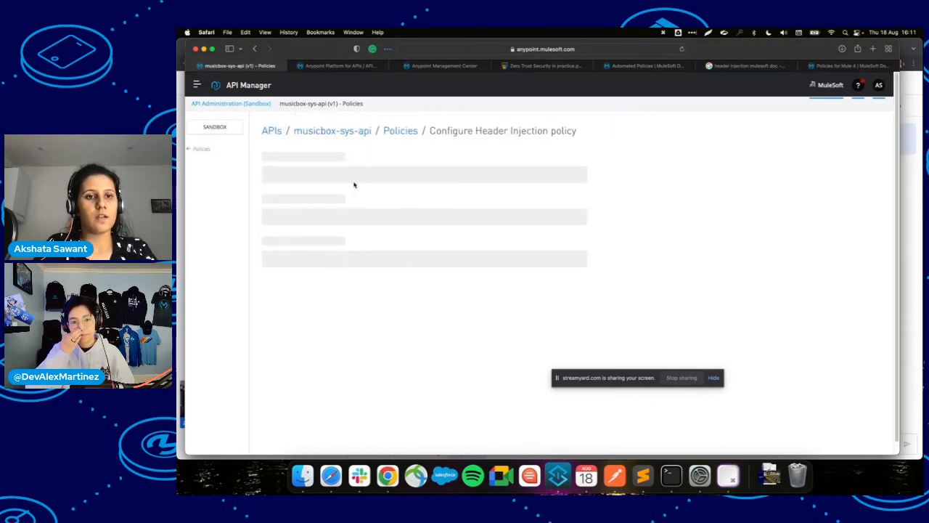
left_click(299, 226)
key("super+a")
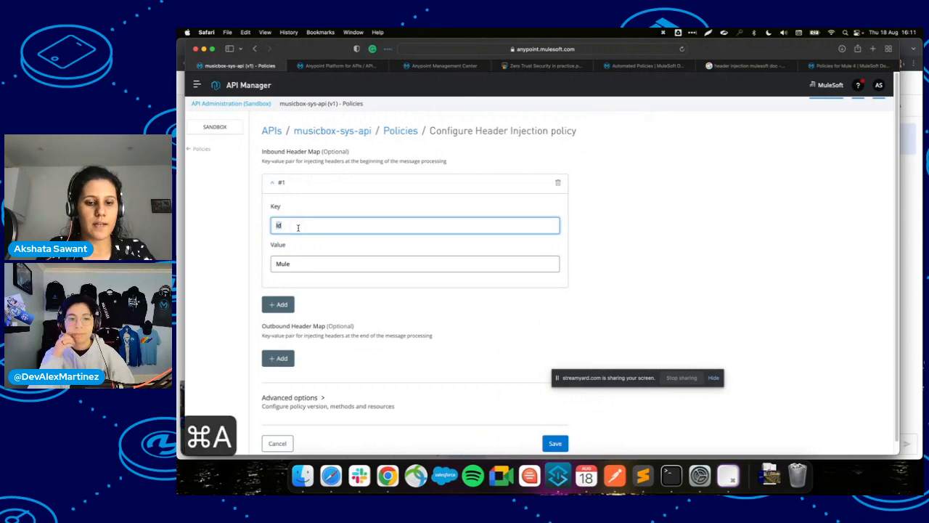
key("super+c")
left_click(555, 442)
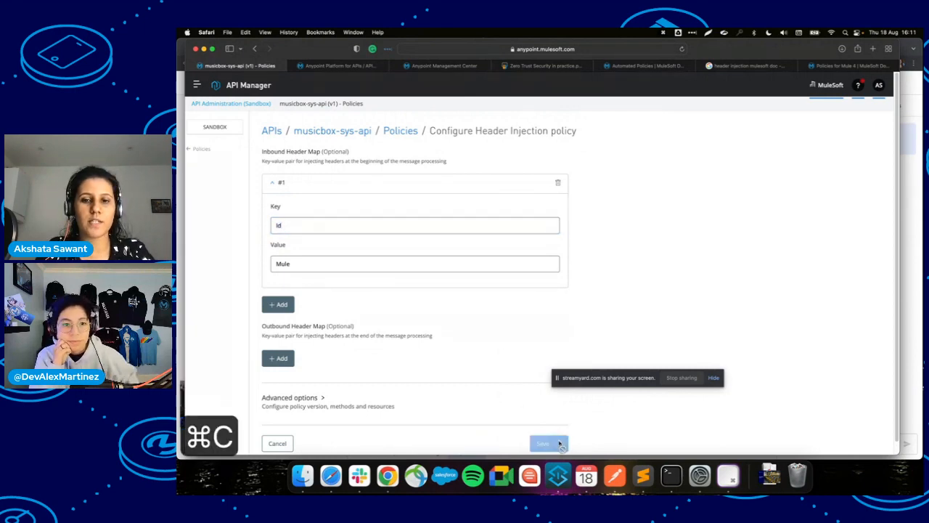
scroll(373, 414, "down", 1)
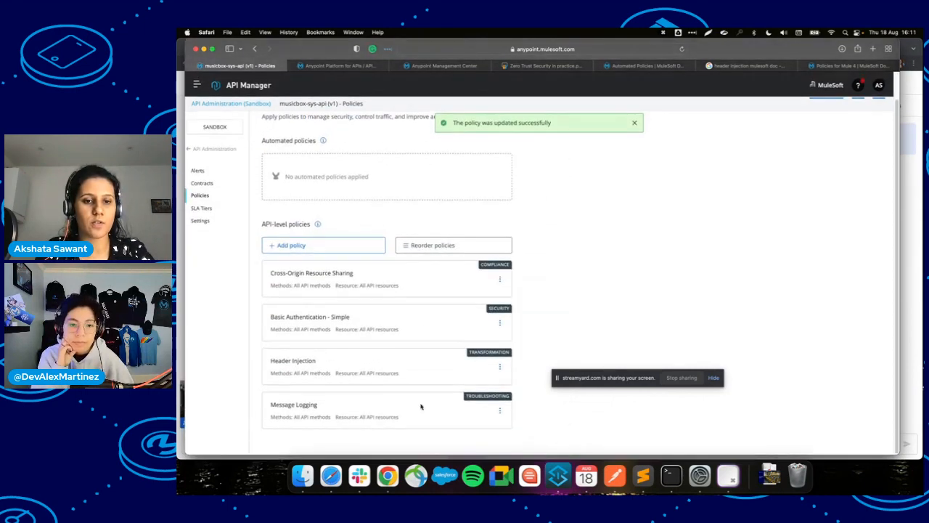
left_click(500, 412)
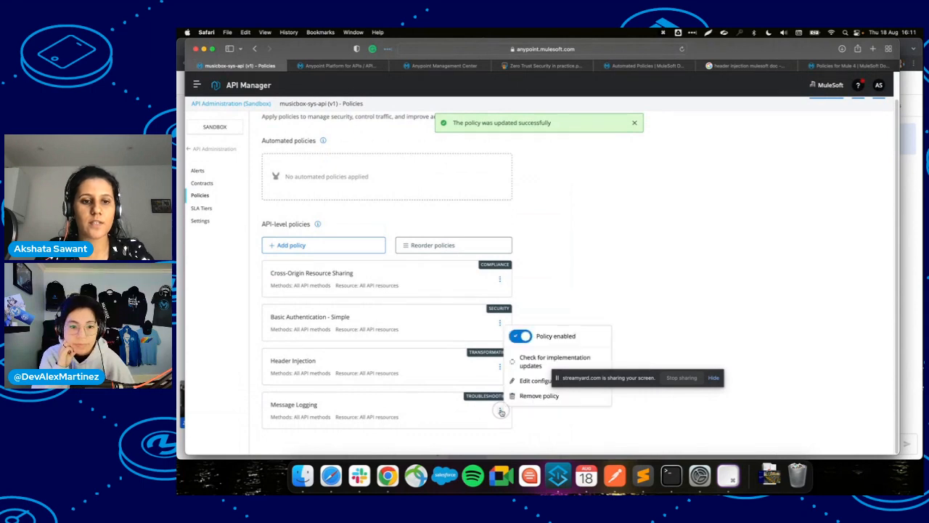
Change the Message Logging message expression from payload to #[attributes.headers.Id] and save it.
left_click(518, 380)
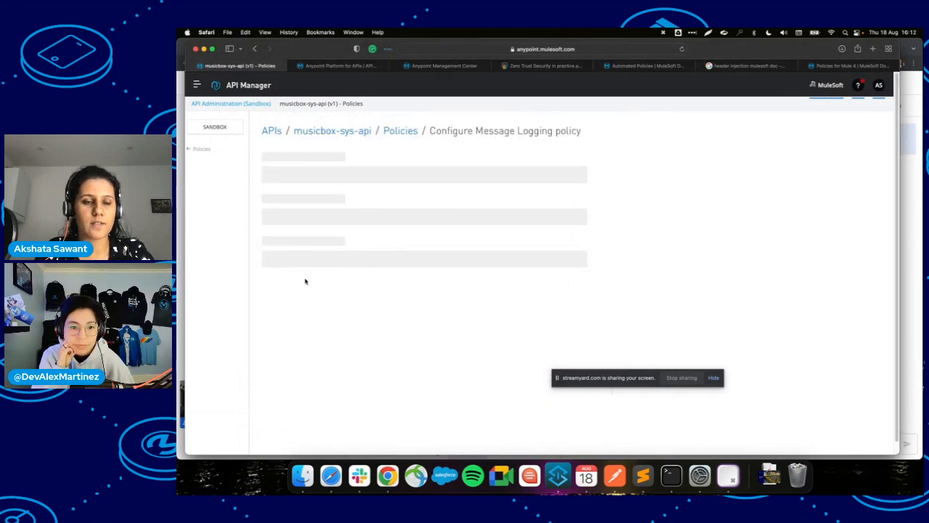
left_click(297, 280)
double_click(298, 280)
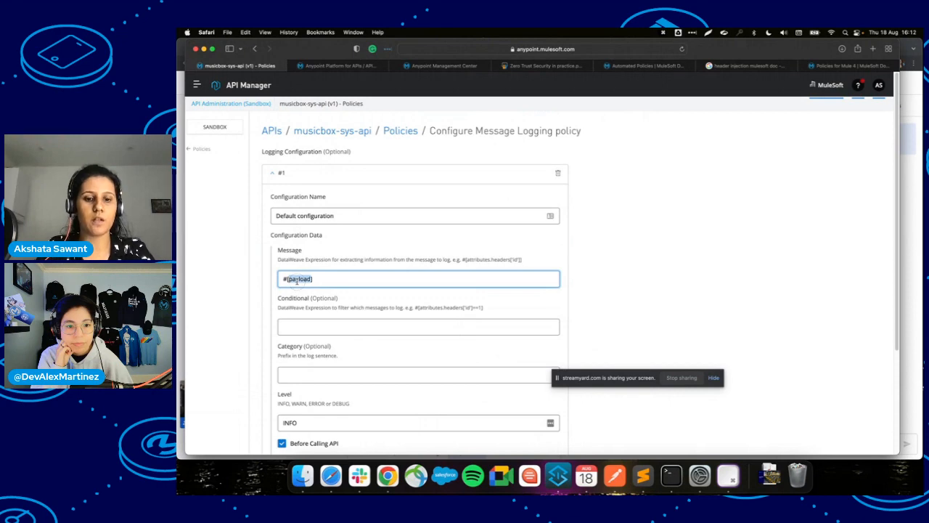
type("attributes")
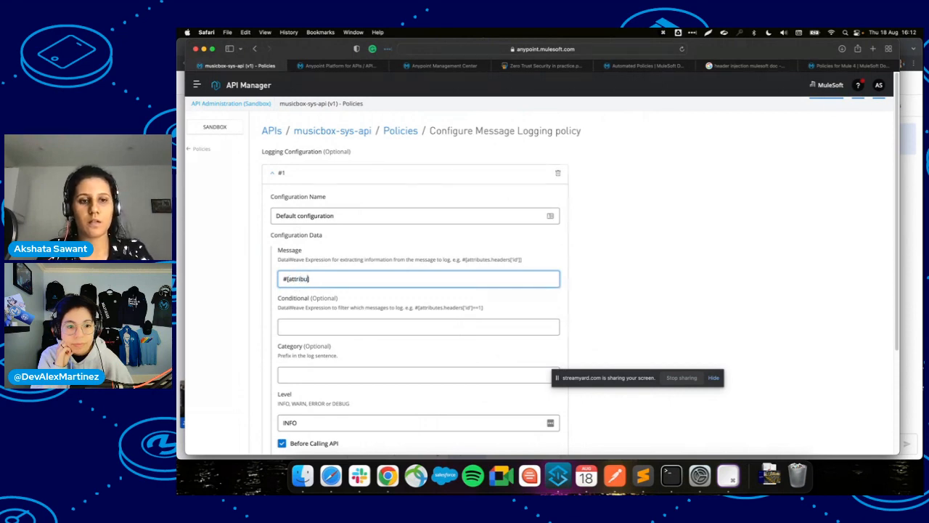
type(".headers")
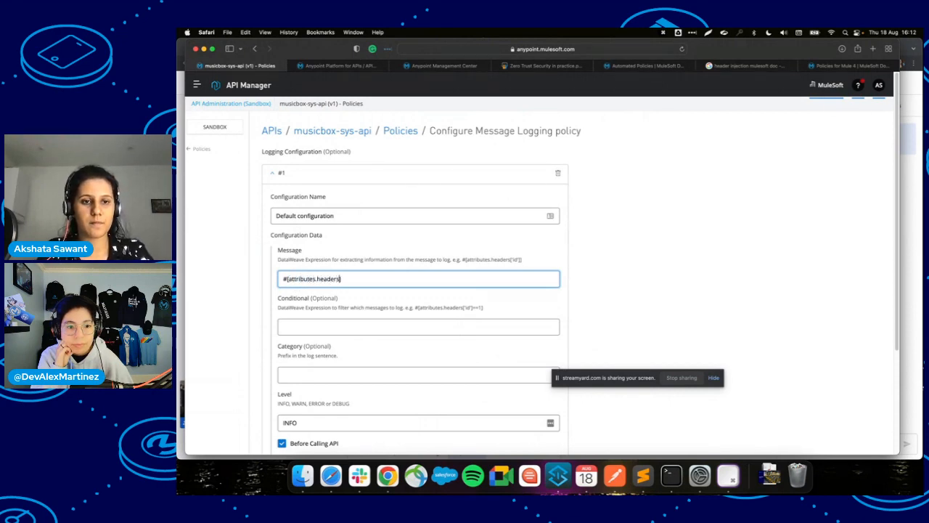
type(".")
key("super+v")
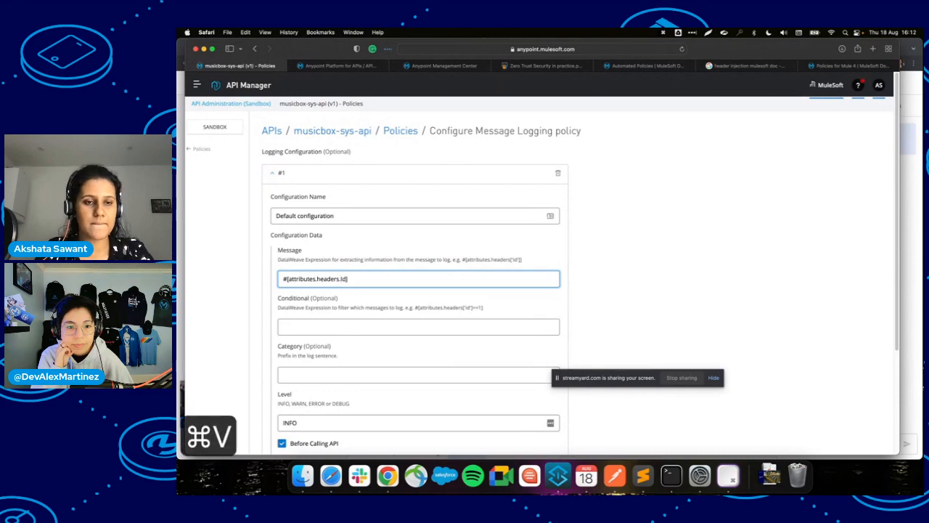
scroll(314, 347, "down", 4)
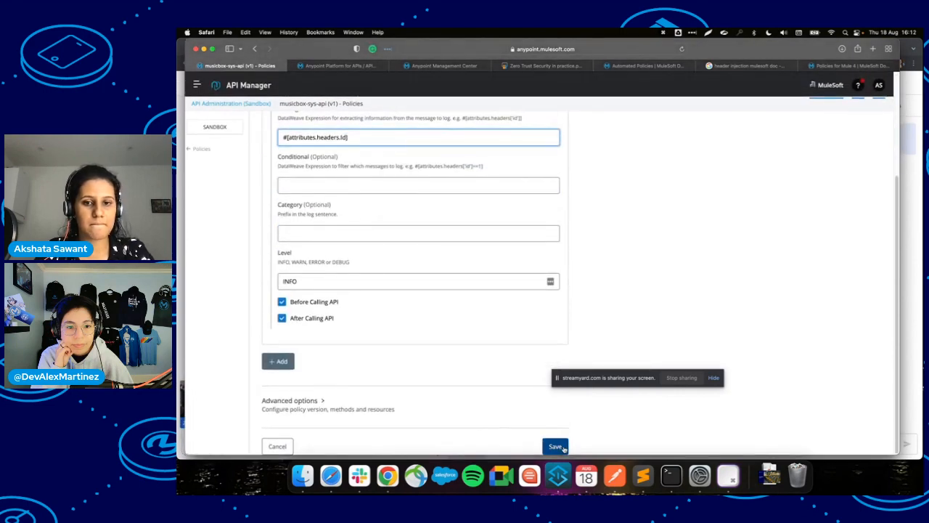
left_click(556, 446)
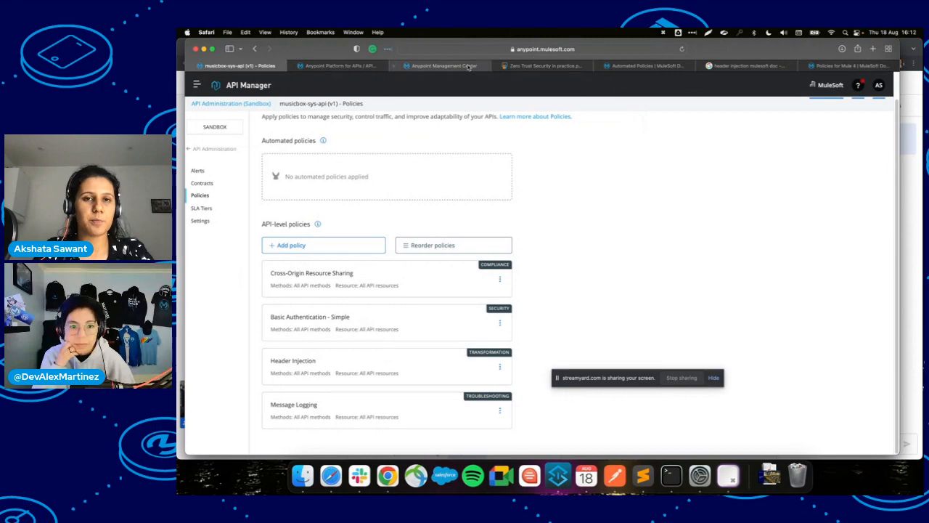
Reload the musicbox-sys-api-new logs, confirming message-logging was re-initialized at 16:12:49.
left_click(468, 66)
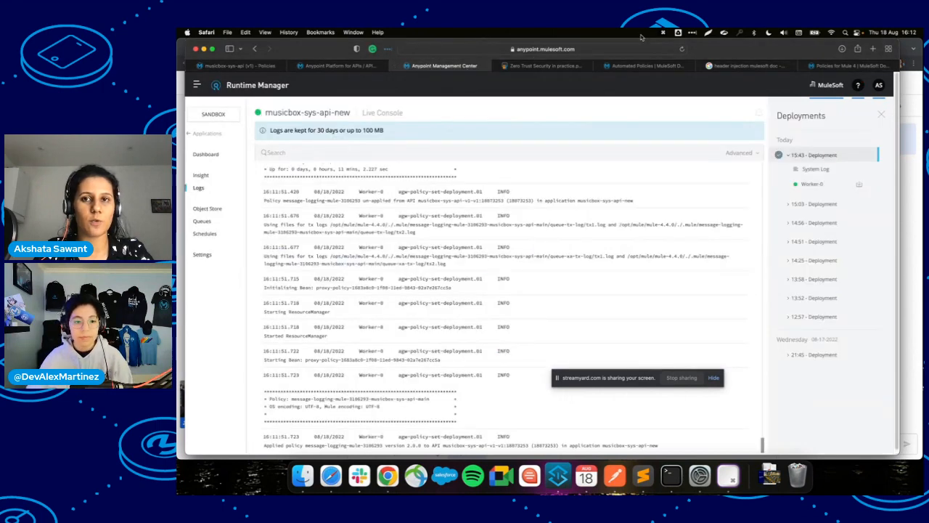
left_click(681, 50)
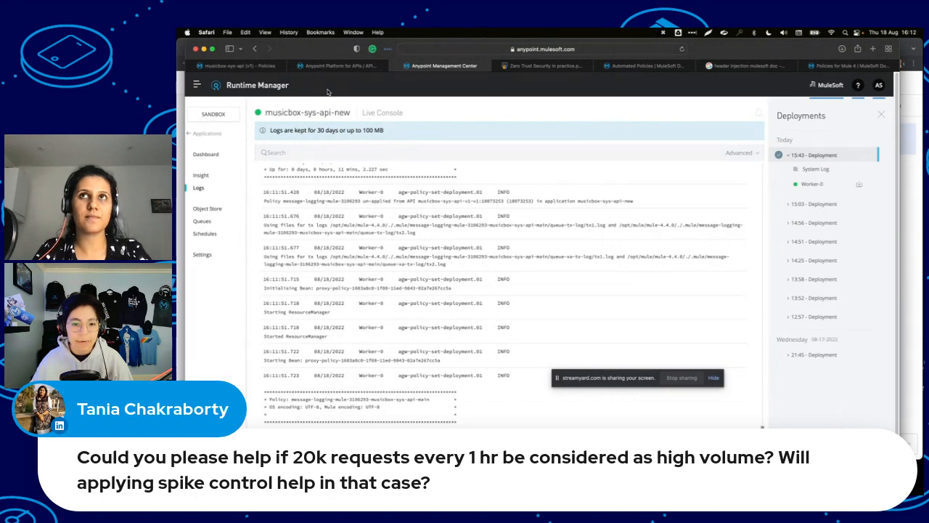
left_click(240, 67)
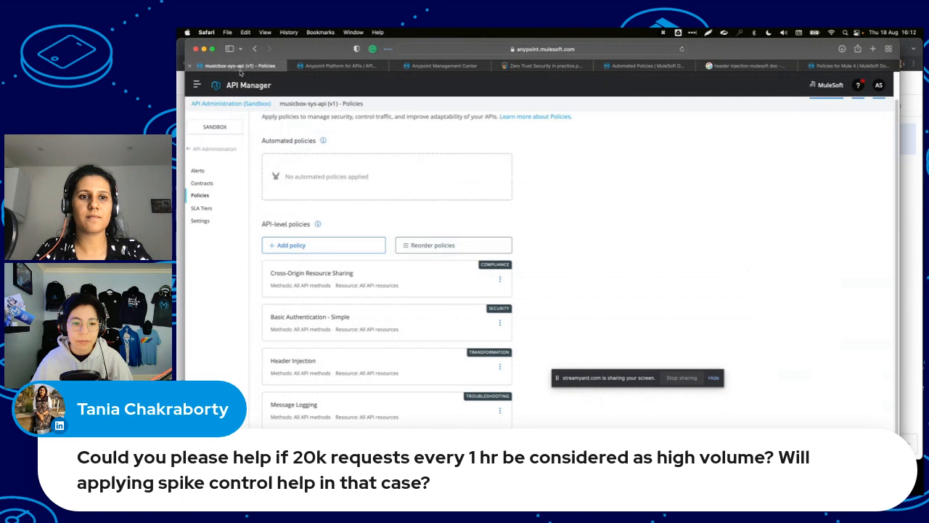
left_click(341, 66)
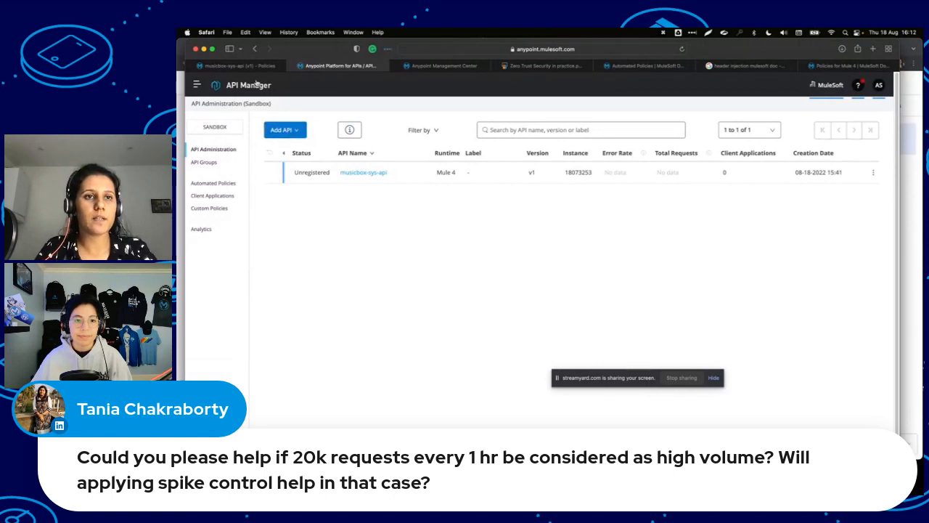
left_click(253, 68)
left_click(467, 66)
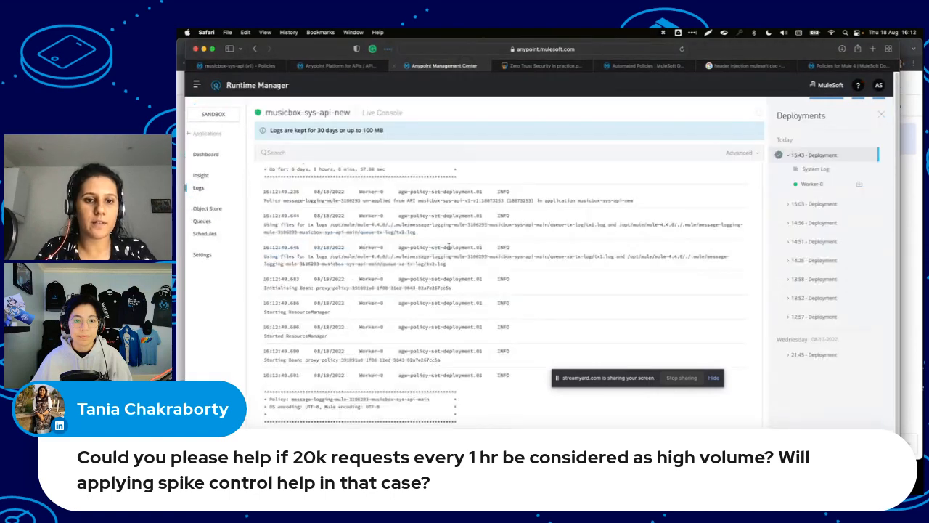
left_click(269, 67)
Add a Spike Control policy, reaching its form with defaults of 1 request per 1000 ms and queuing limit 5.
left_click(322, 246)
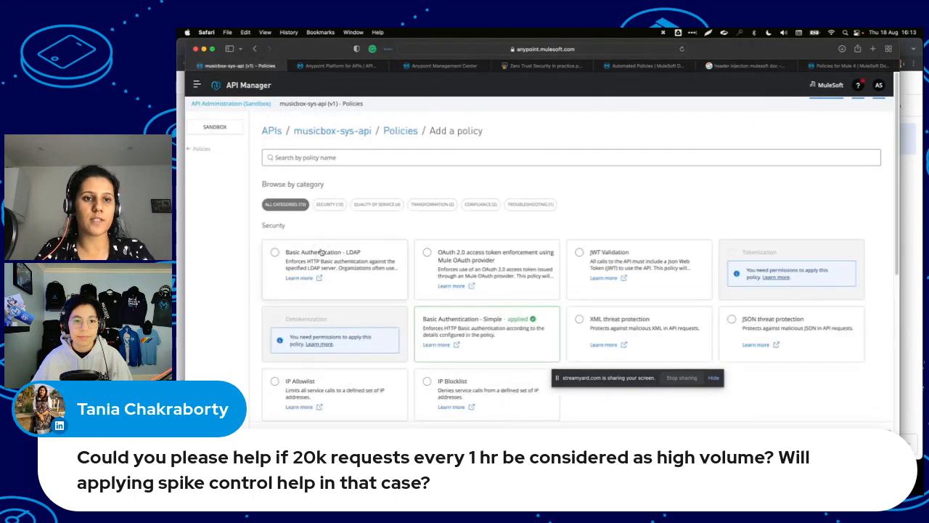
scroll(371, 328, "down", 10)
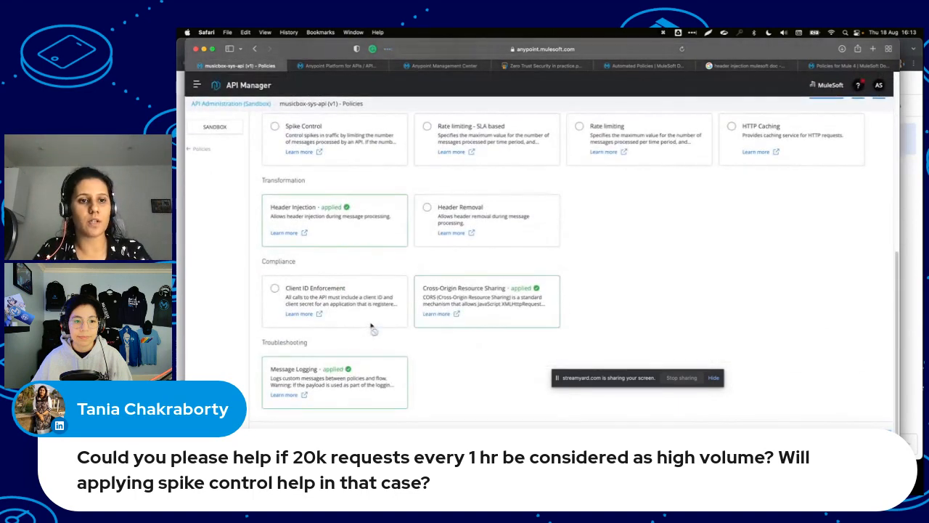
scroll(374, 326, "up", 3)
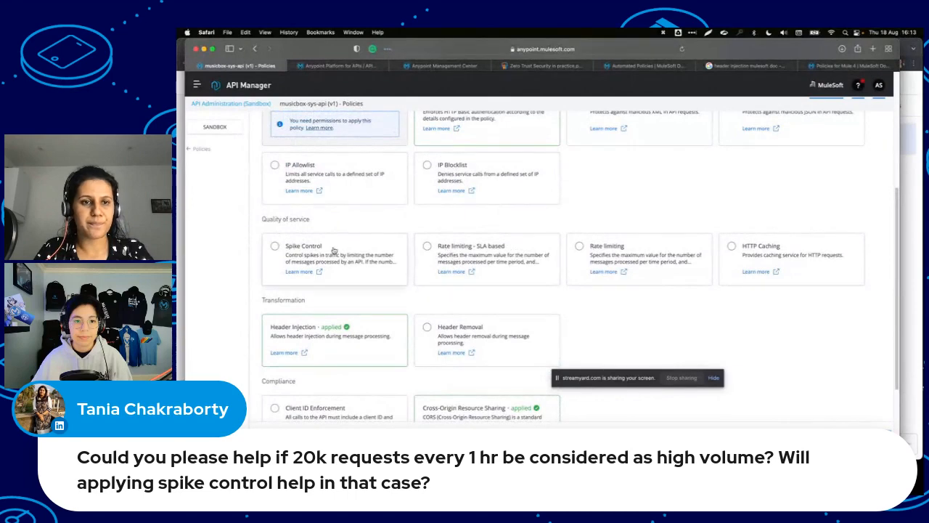
left_click(328, 247)
left_click(877, 438)
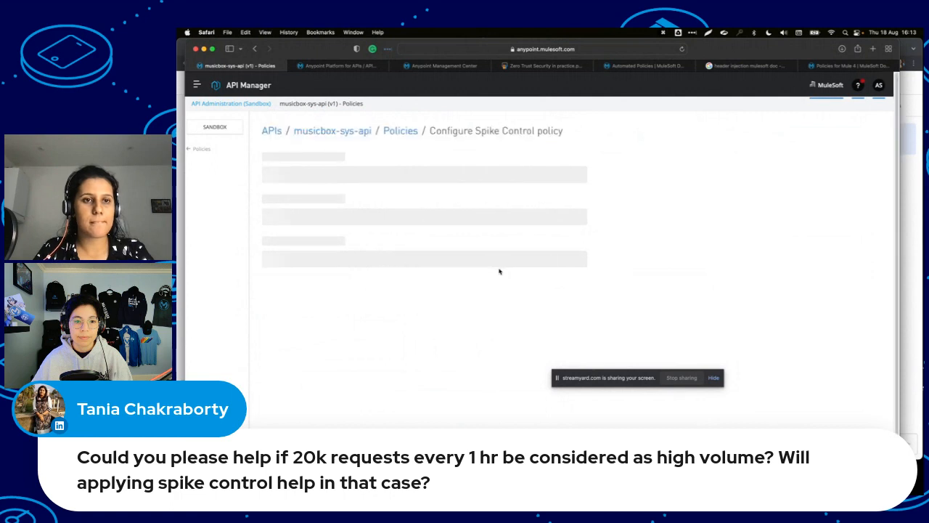
scroll(499, 269, "down", 1)
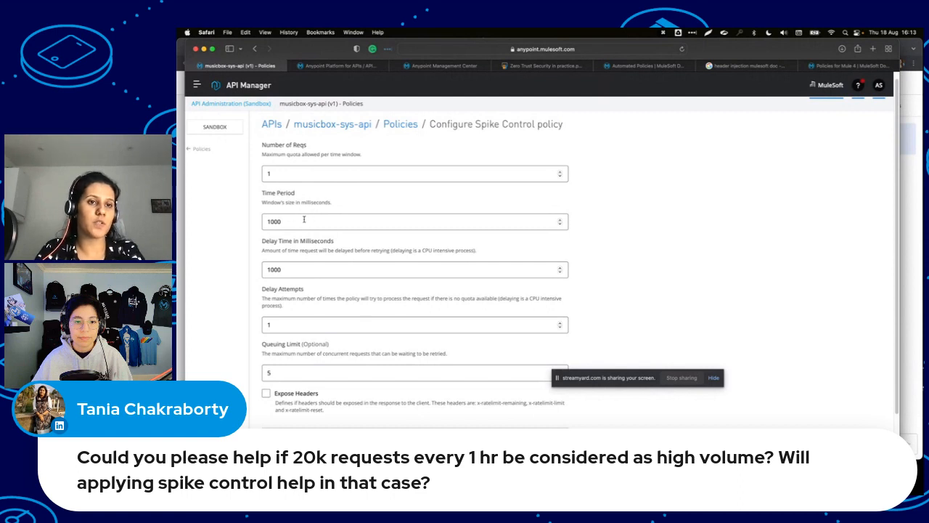
left_click(303, 221)
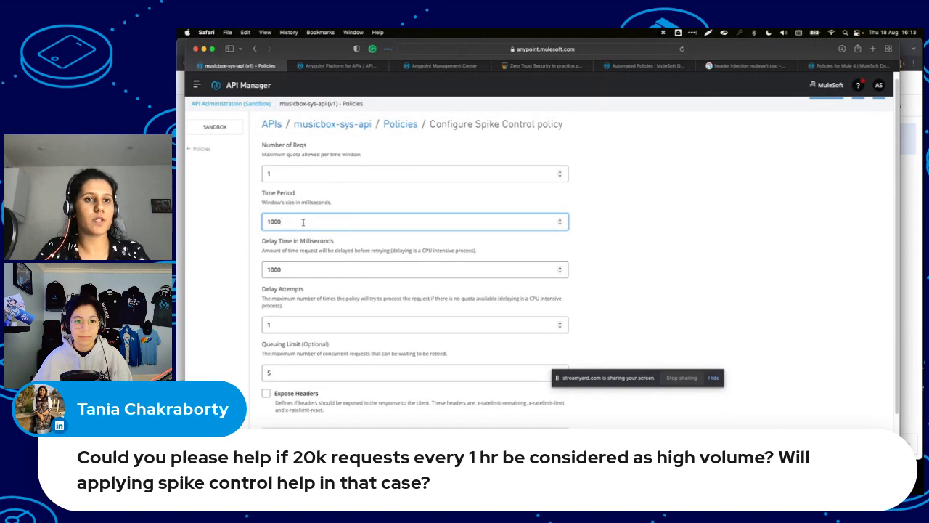
left_click(286, 171)
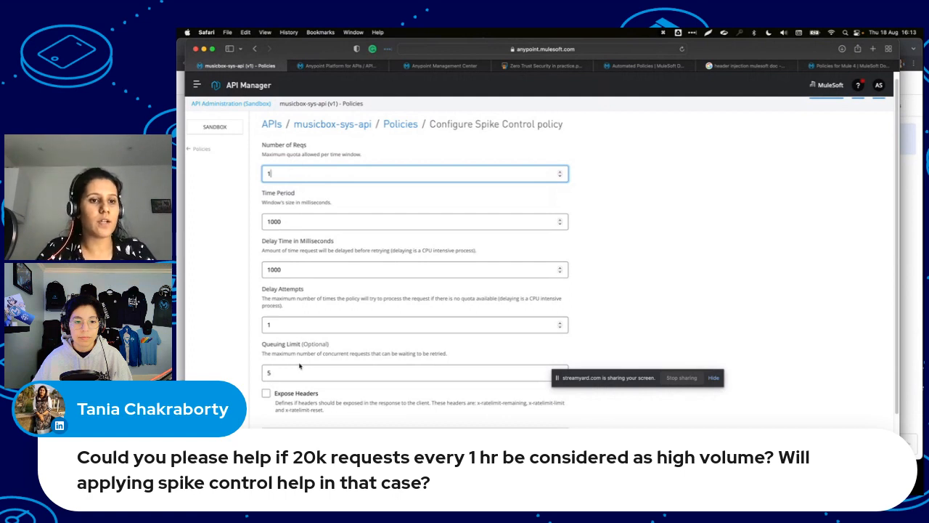
left_click(294, 372)
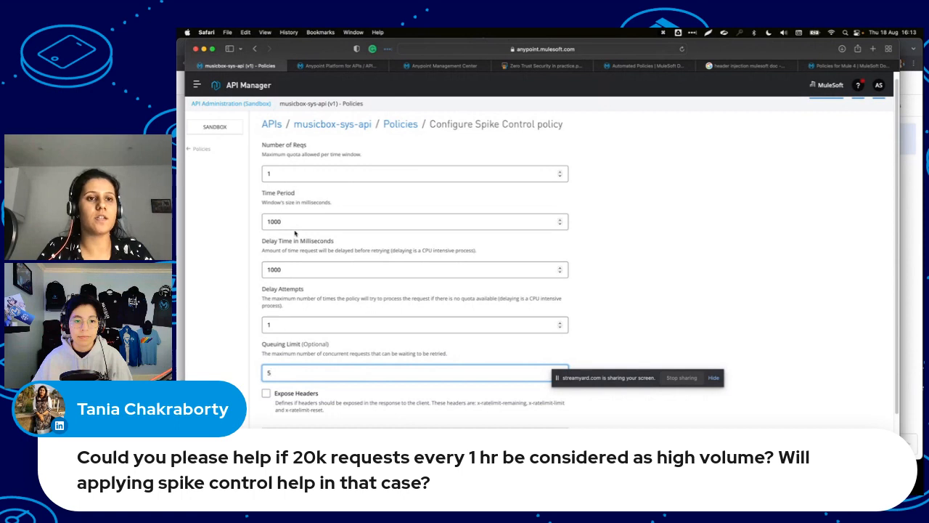
scroll(295, 233, "down", 1)
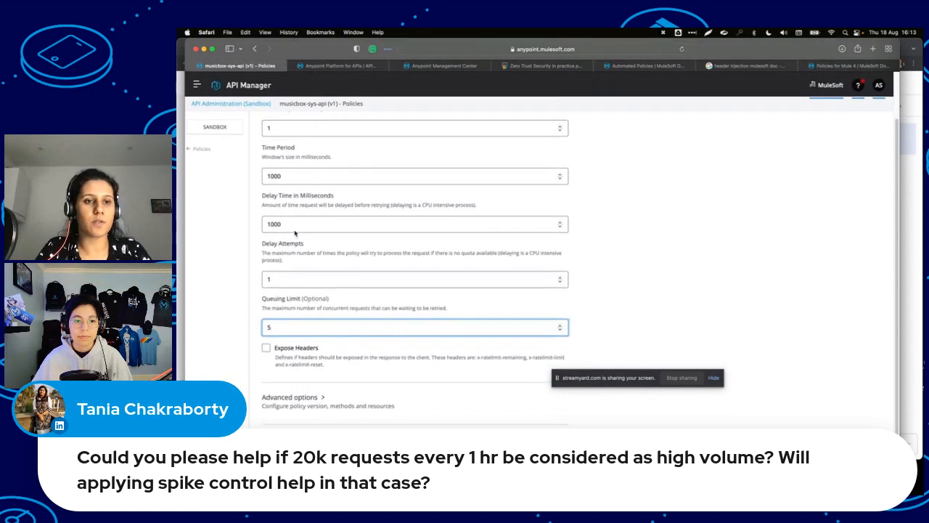
scroll(295, 233, "up", 1)
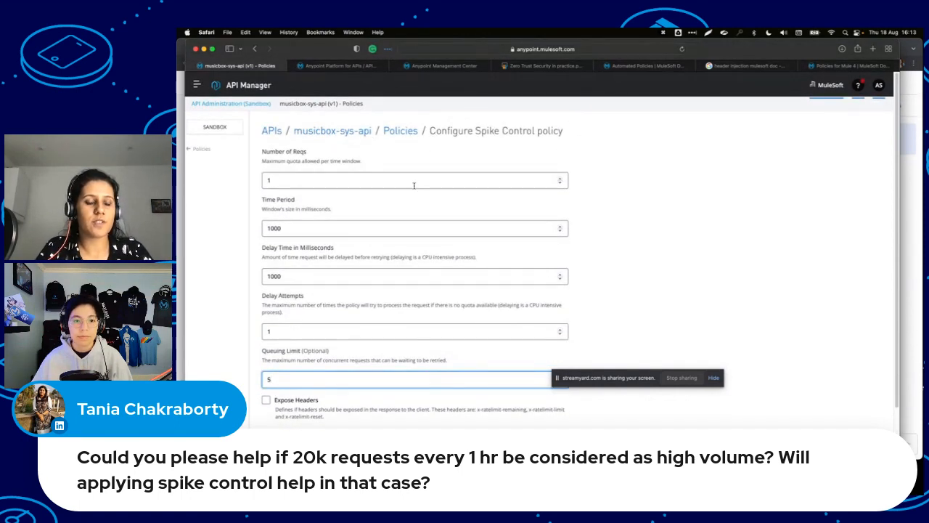
left_click(324, 228)
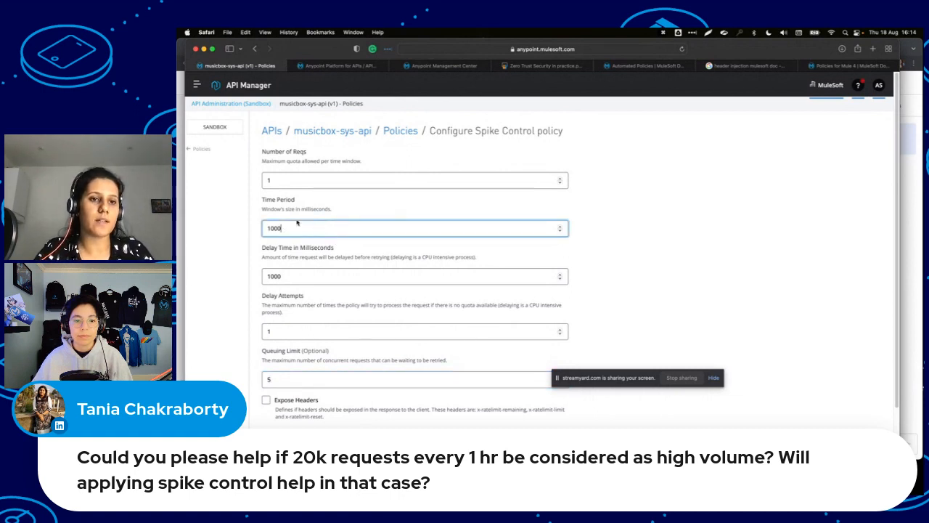
left_click(291, 277)
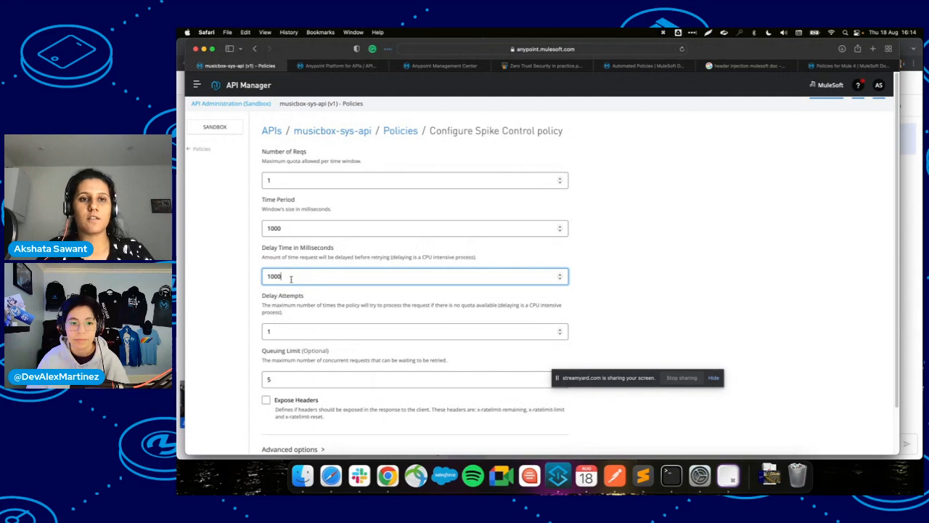
scroll(291, 277, "down", 2)
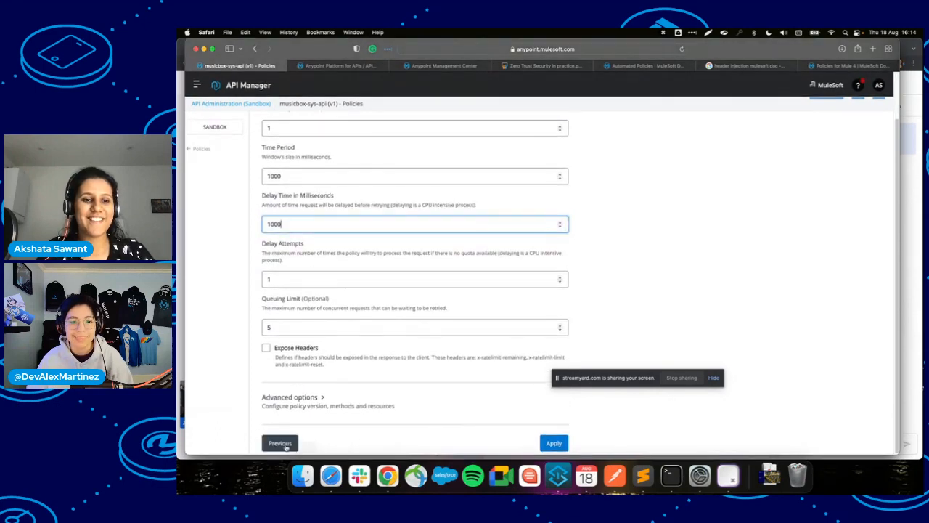
Leave the Spike Control form without applying it and go back to the four-policy list.
left_click(199, 150)
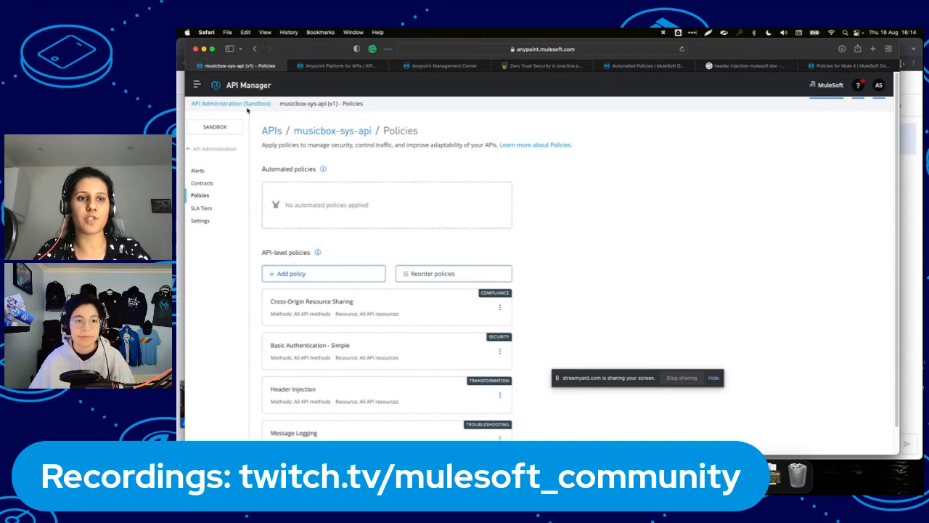
scroll(365, 324, "down", 2)
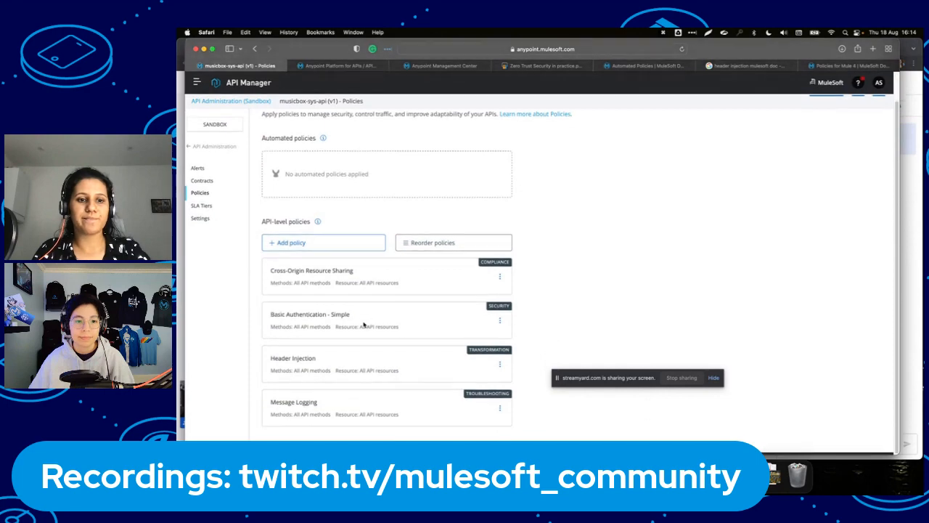
Resend the songs request in Postman and reload the Runtime Manager logs for new message-logging entries.
left_click(628, 66)
left_click(469, 65)
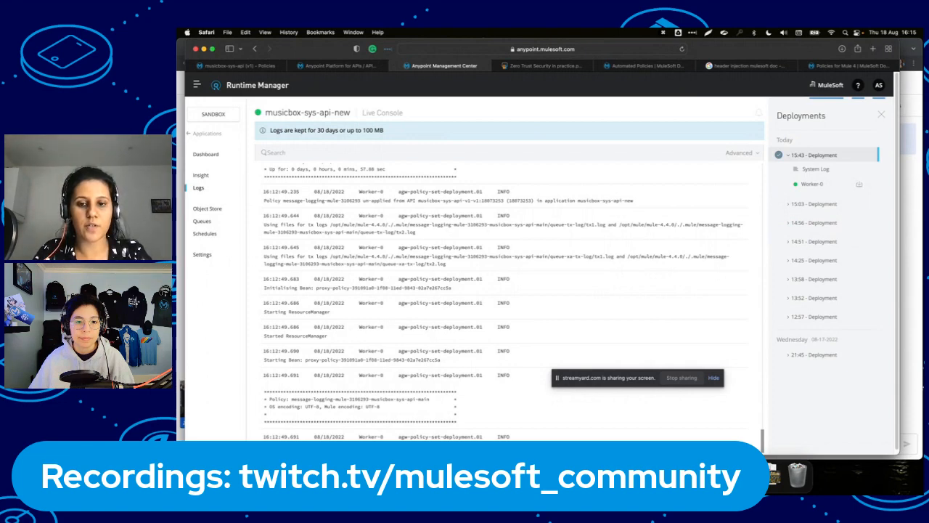
key("super+Tab")
left_click(771, 144)
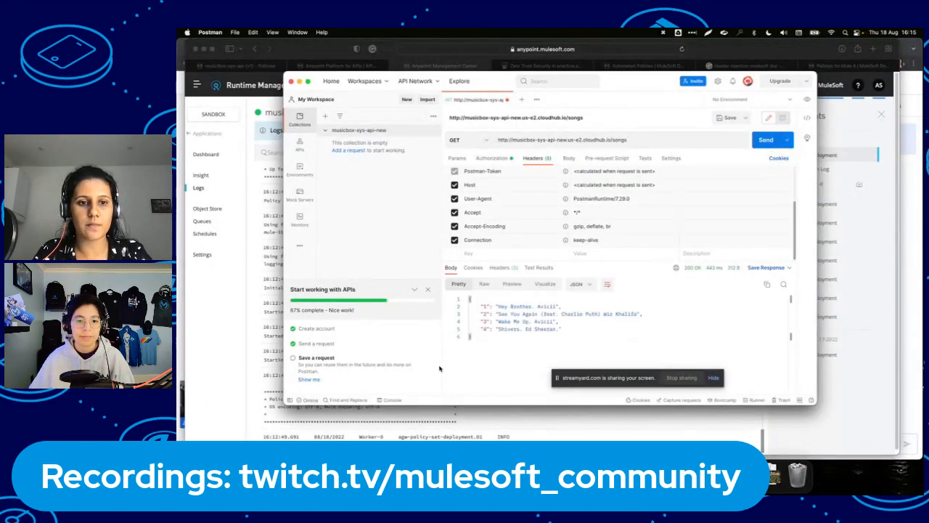
key("super+Tab")
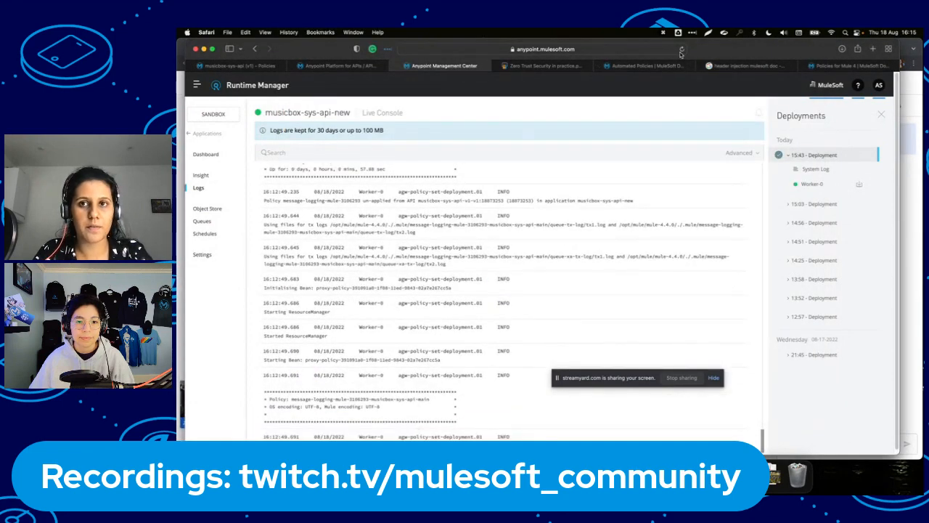
left_click(681, 50)
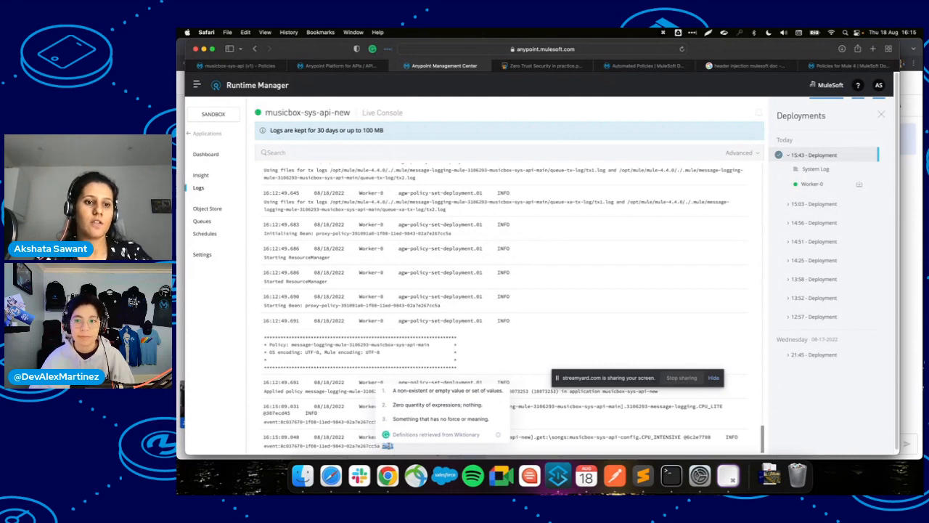
left_click(357, 418)
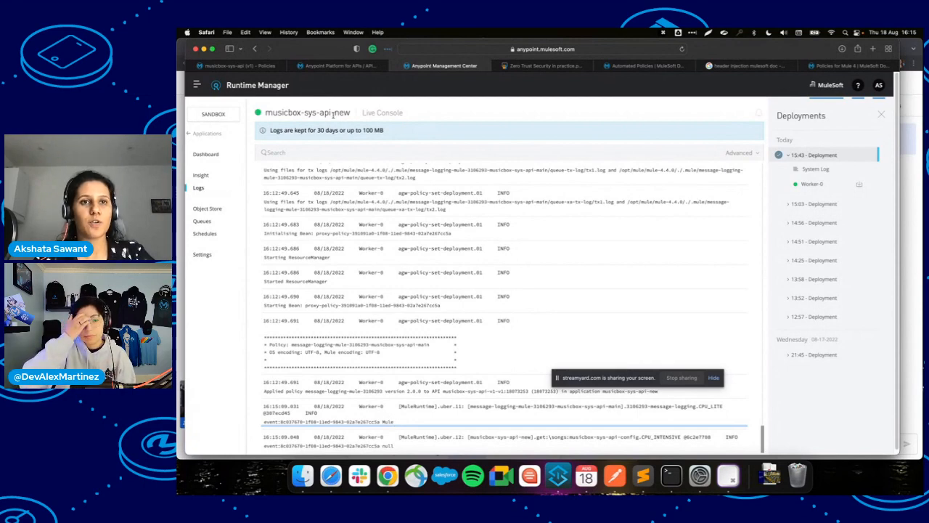
left_click(339, 66)
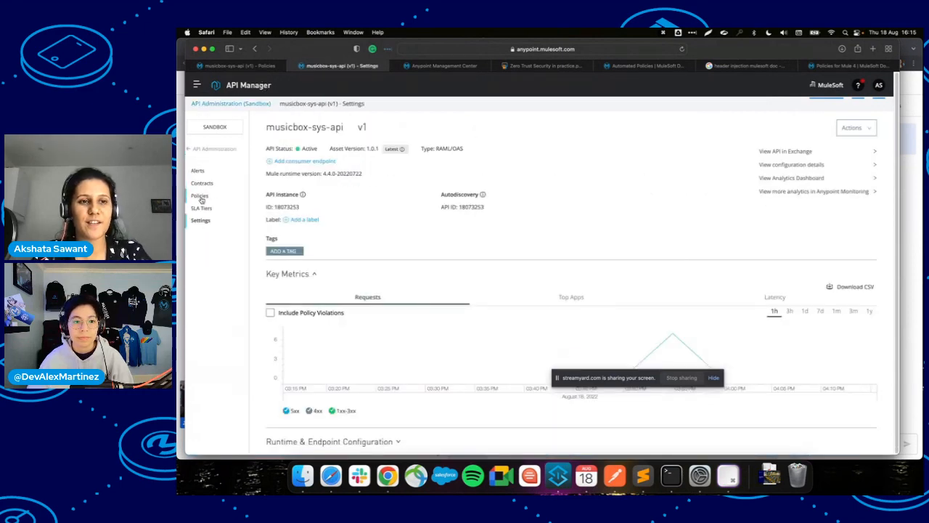
Open the Policies page showing CORS, Basic Authentication - Simple, Header Injection and Message Logging.
left_click(201, 199)
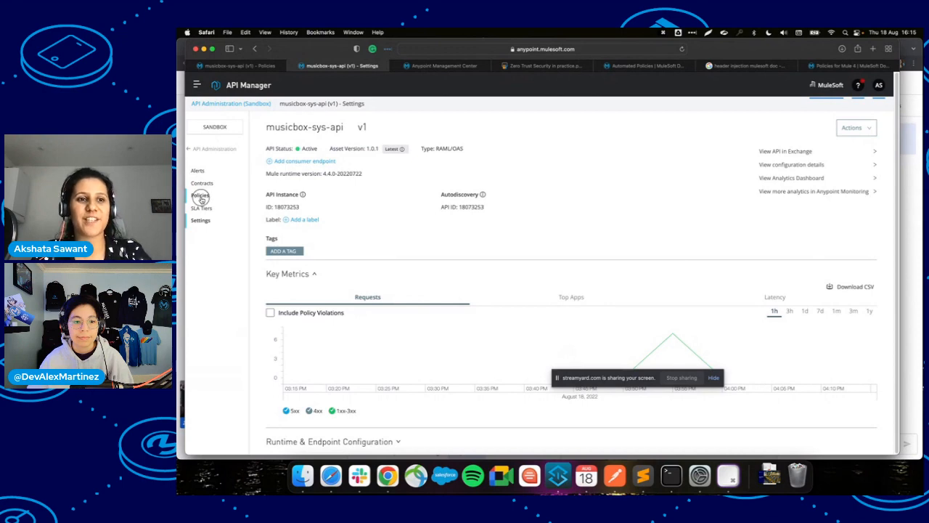
scroll(450, 241, "down", 1)
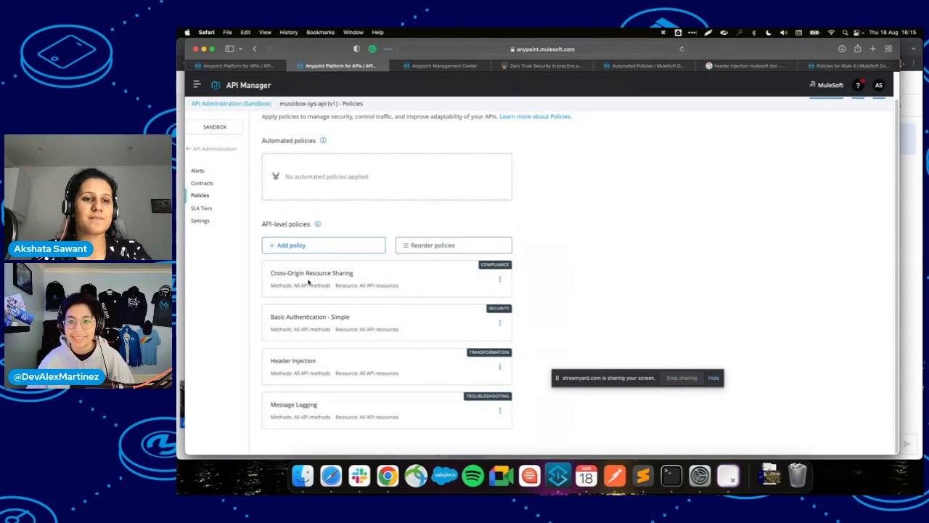
Browse the Add a policy catalogue through Security, Quality of service, Transformation, Compliance and Troubleshooting.
left_click(303, 245)
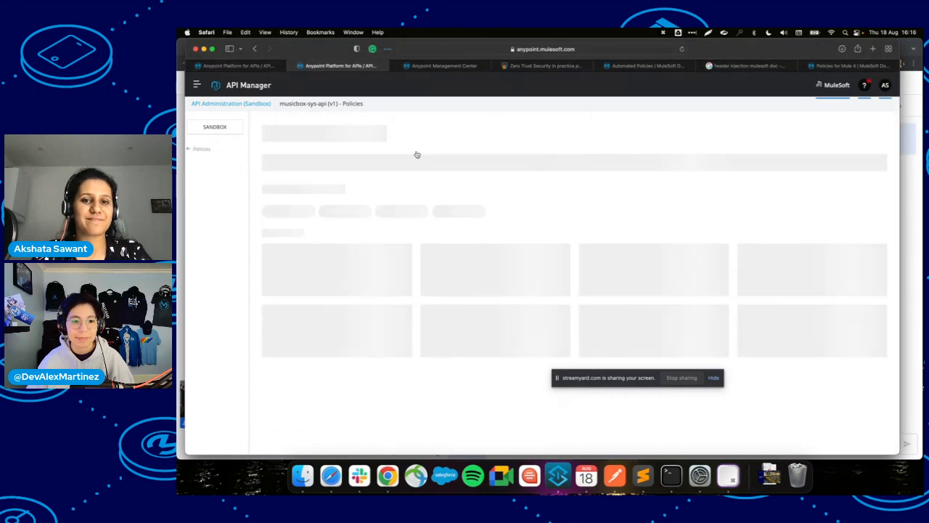
scroll(405, 314, "down", 5)
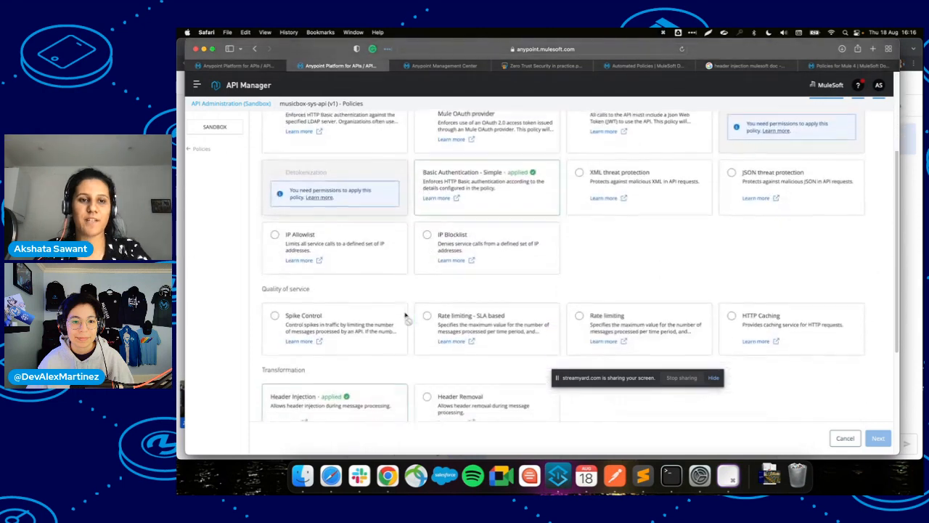
scroll(405, 314, "down", 5)
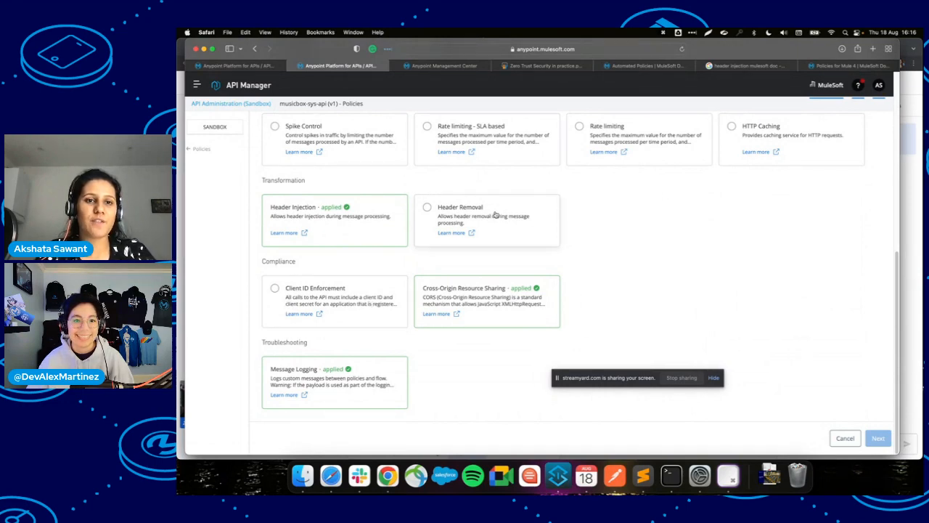
scroll(496, 214, "up", 5)
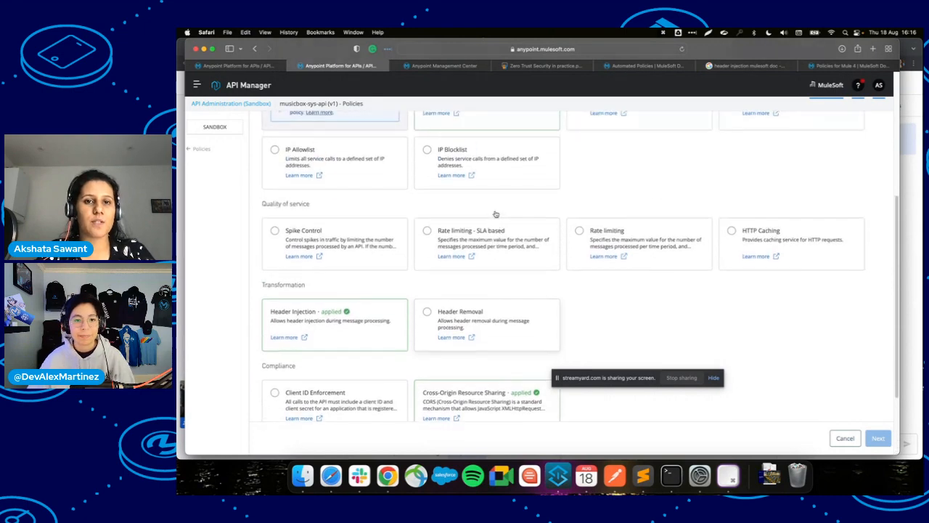
scroll(502, 235, "up", 5)
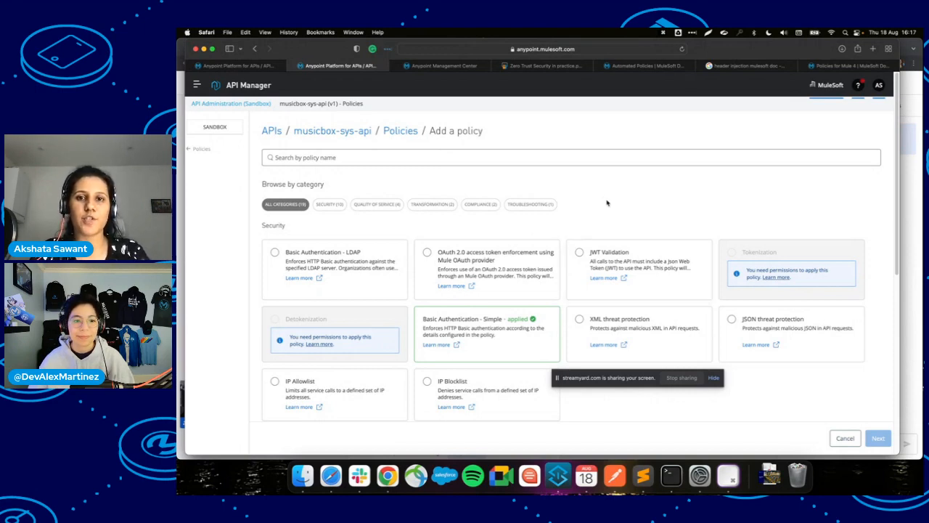
scroll(608, 207, "down", 3)
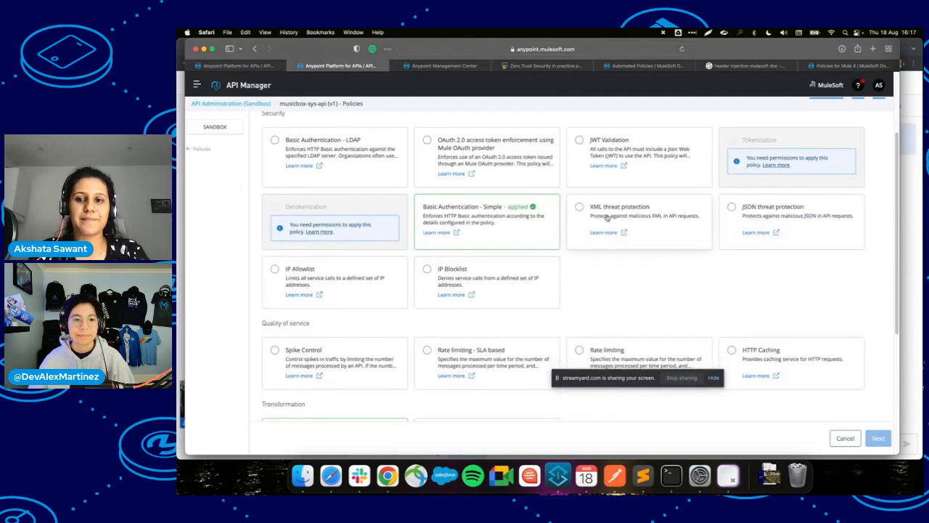
scroll(607, 217, "up", 3)
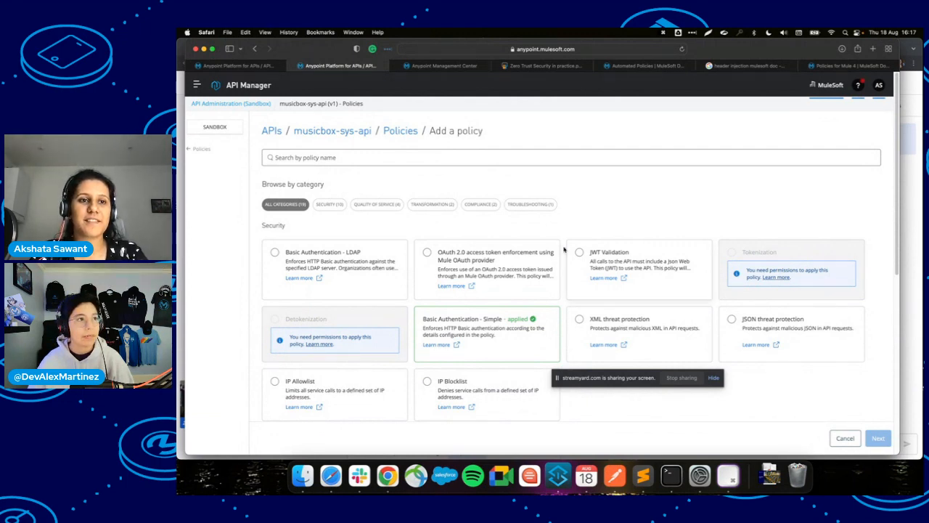
Return to the policies list, then bring the StreamYard broadcast studio window forward.
left_click(198, 148)
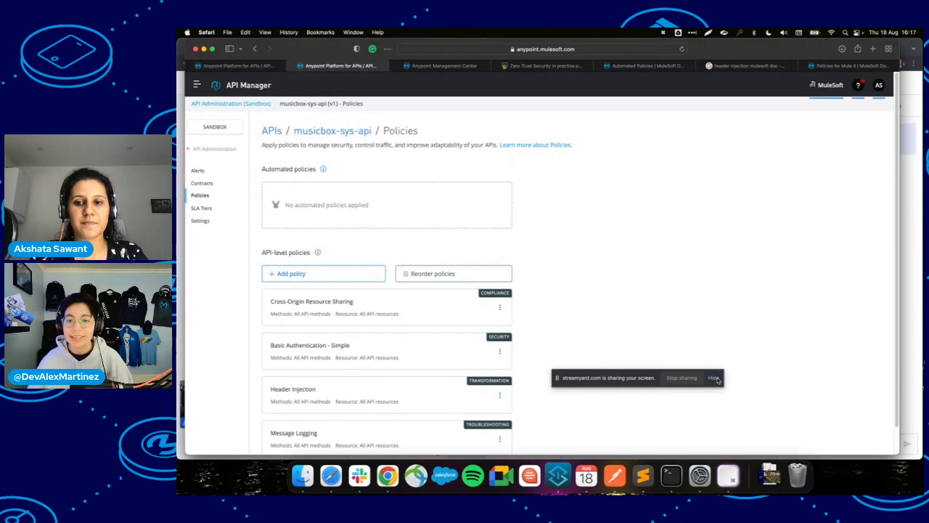
left_click(714, 379)
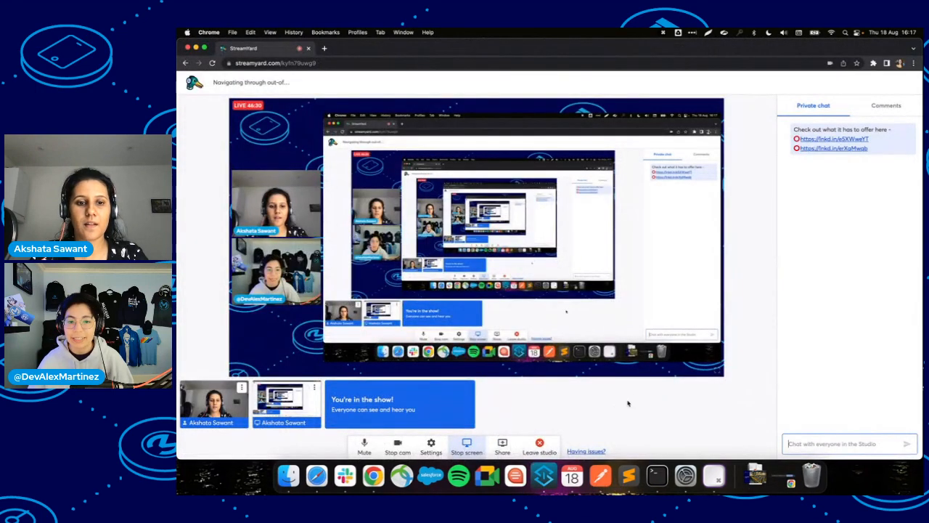